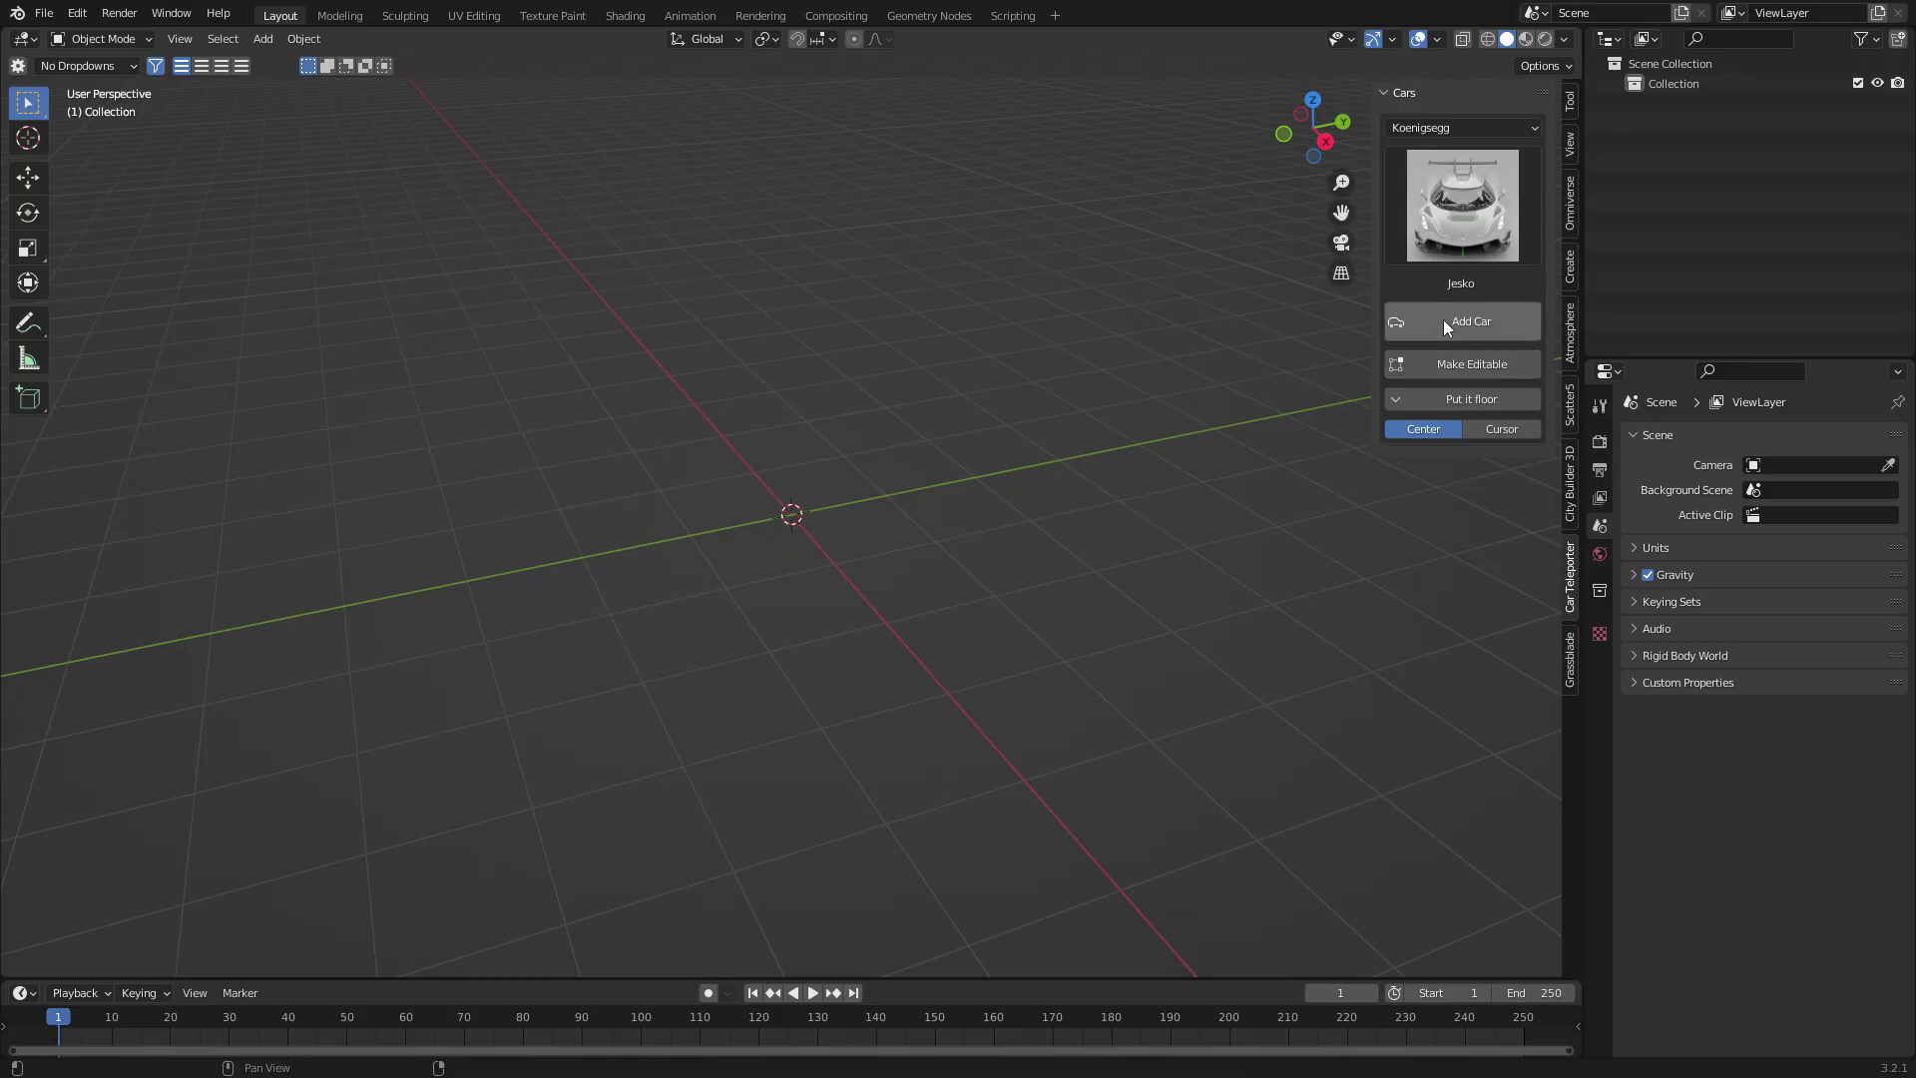
Step: Add the Koenigsegg Jesko car at the scene centre and make it editable
click(1443, 319)
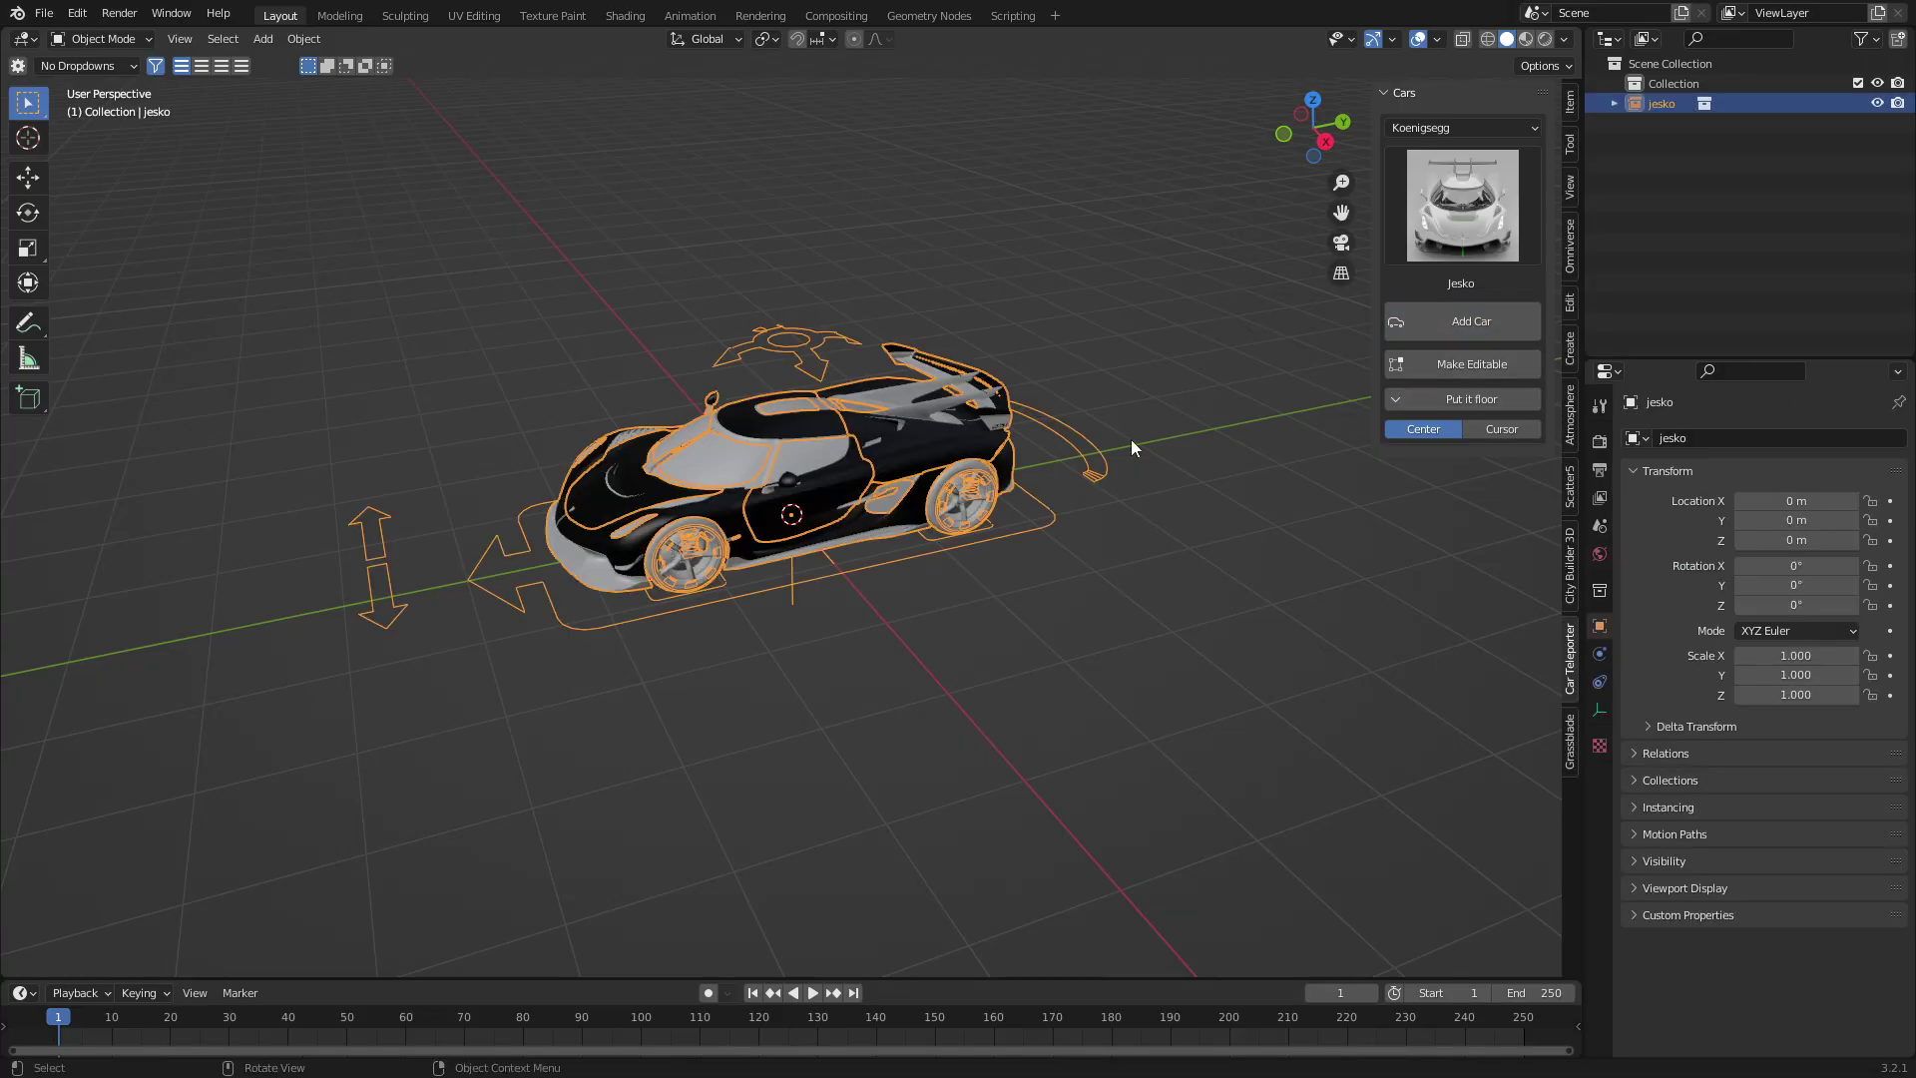
click(1487, 365)
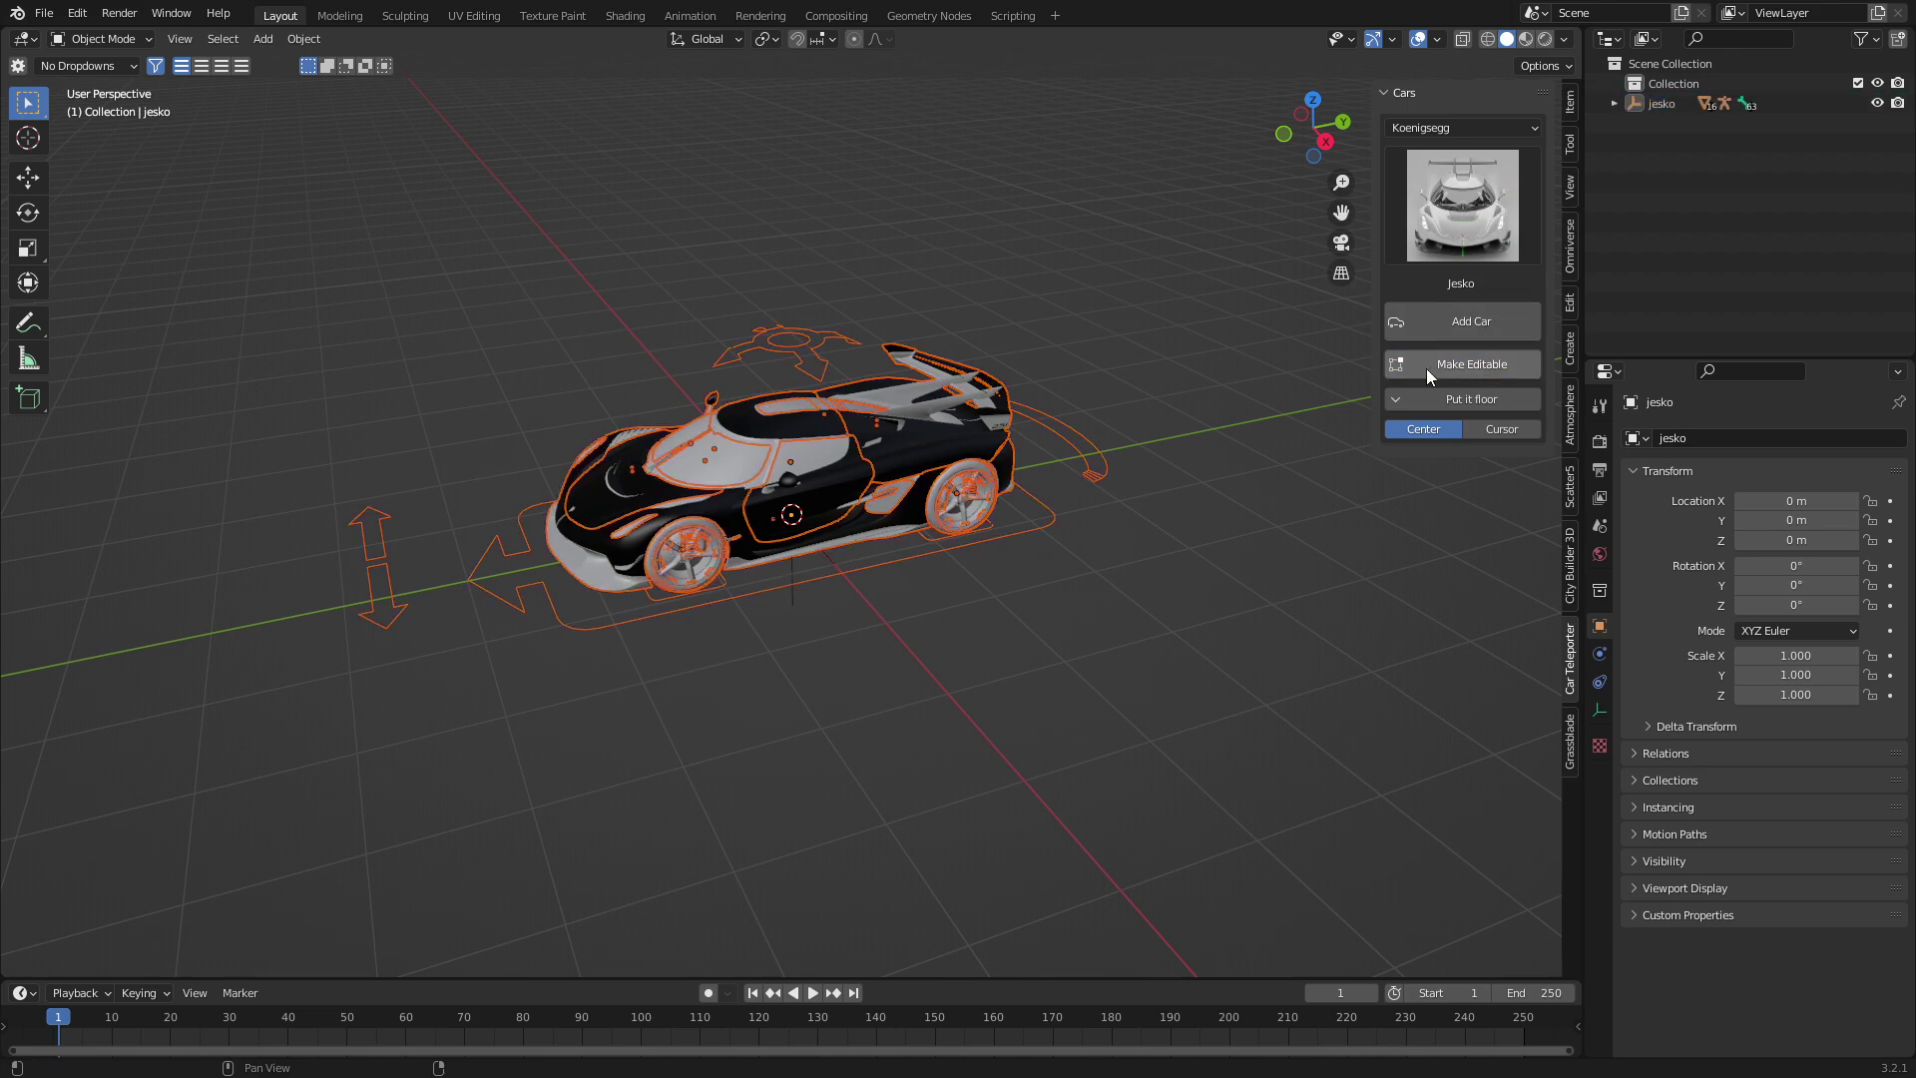
click(1602, 442)
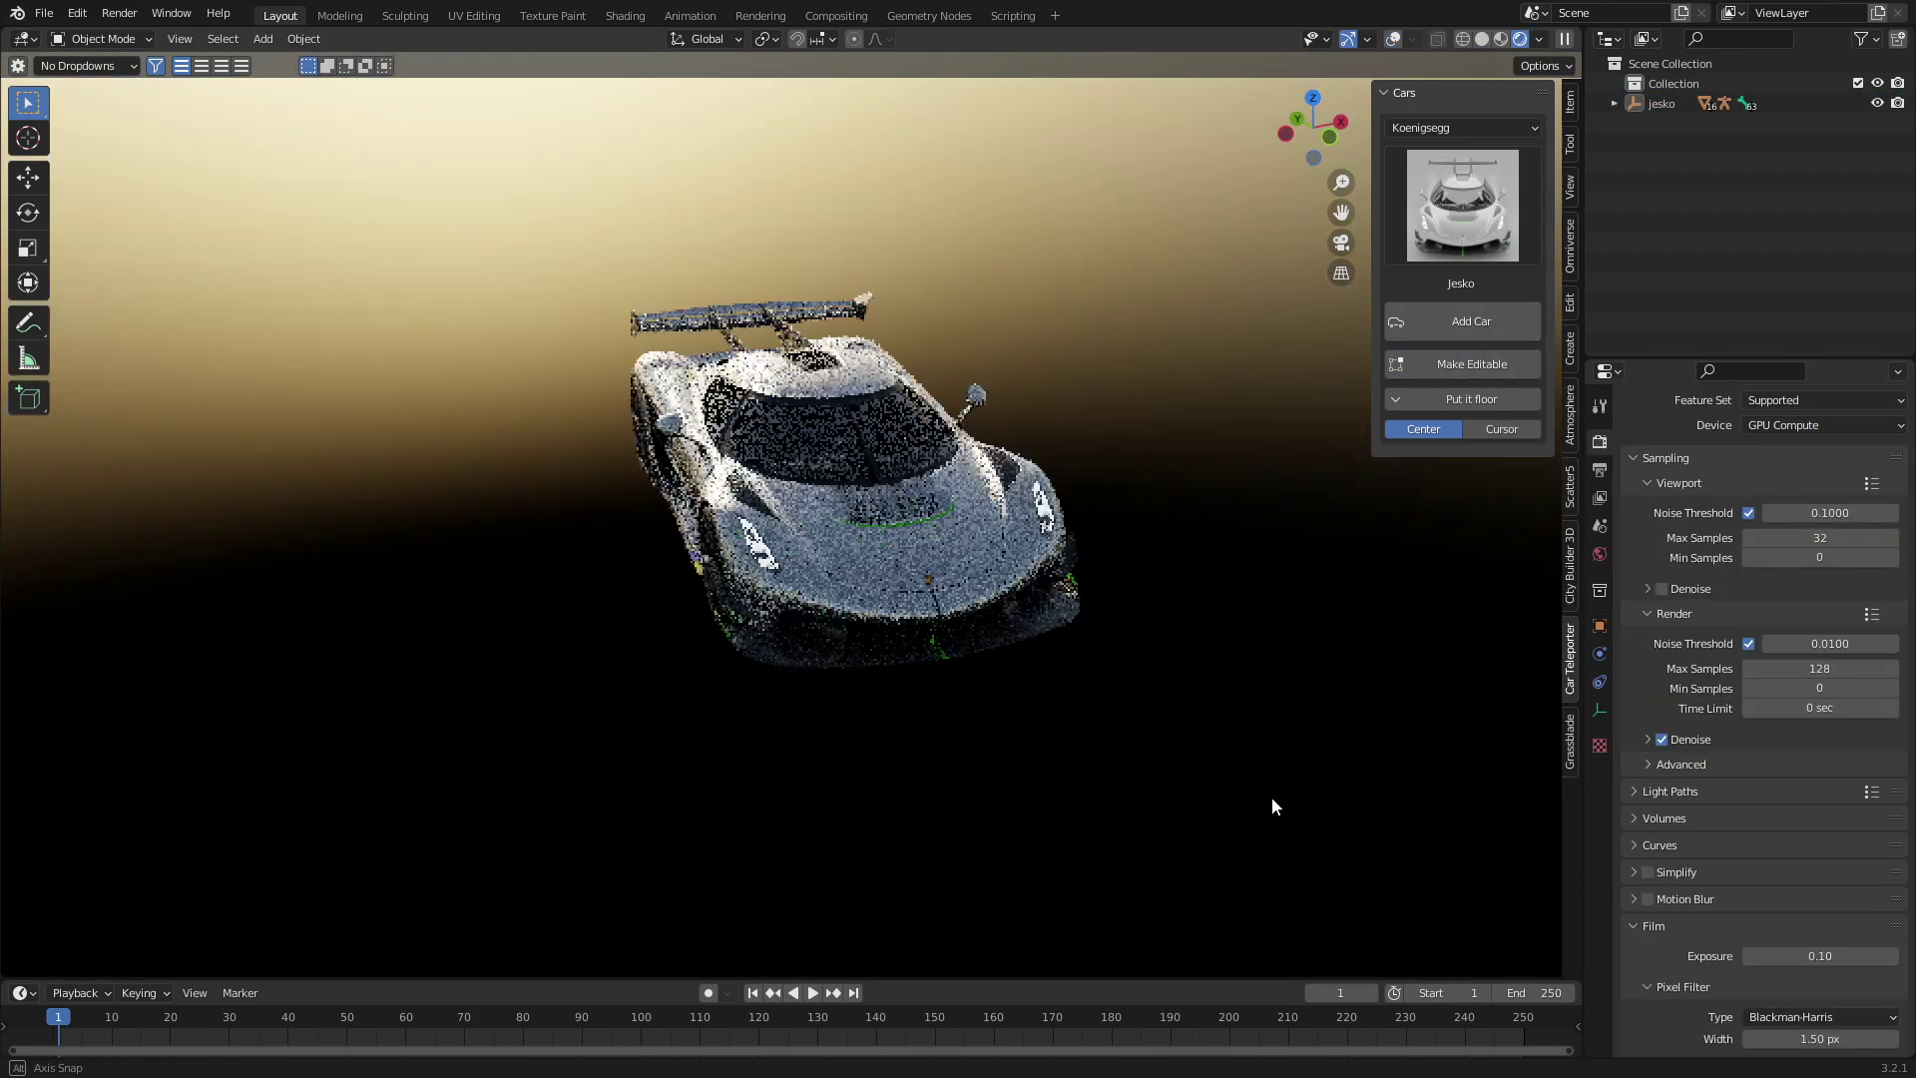
middle_drag(735, 663, 1180, 632)
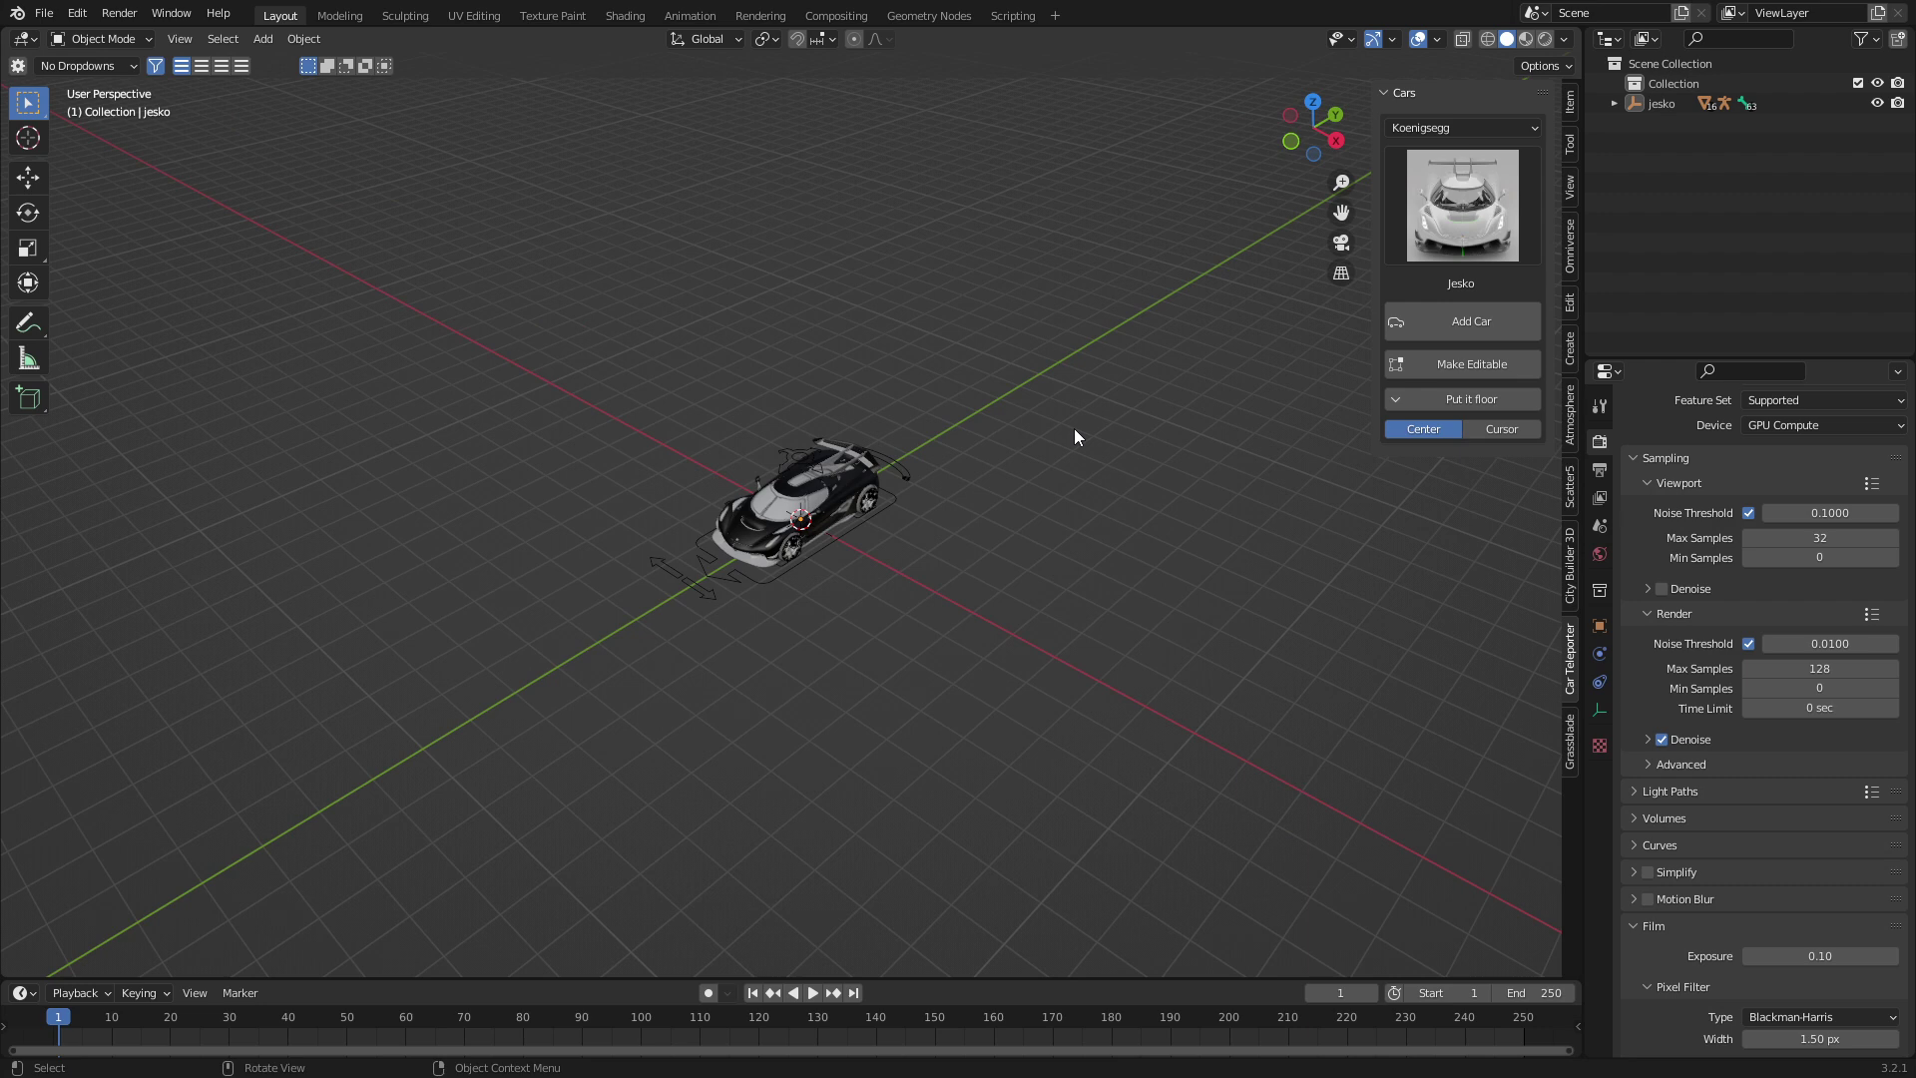
Step: Add a NURBS curve to the scene and open it for editing in top orthographic view
scroll(1074, 436, up, 3)
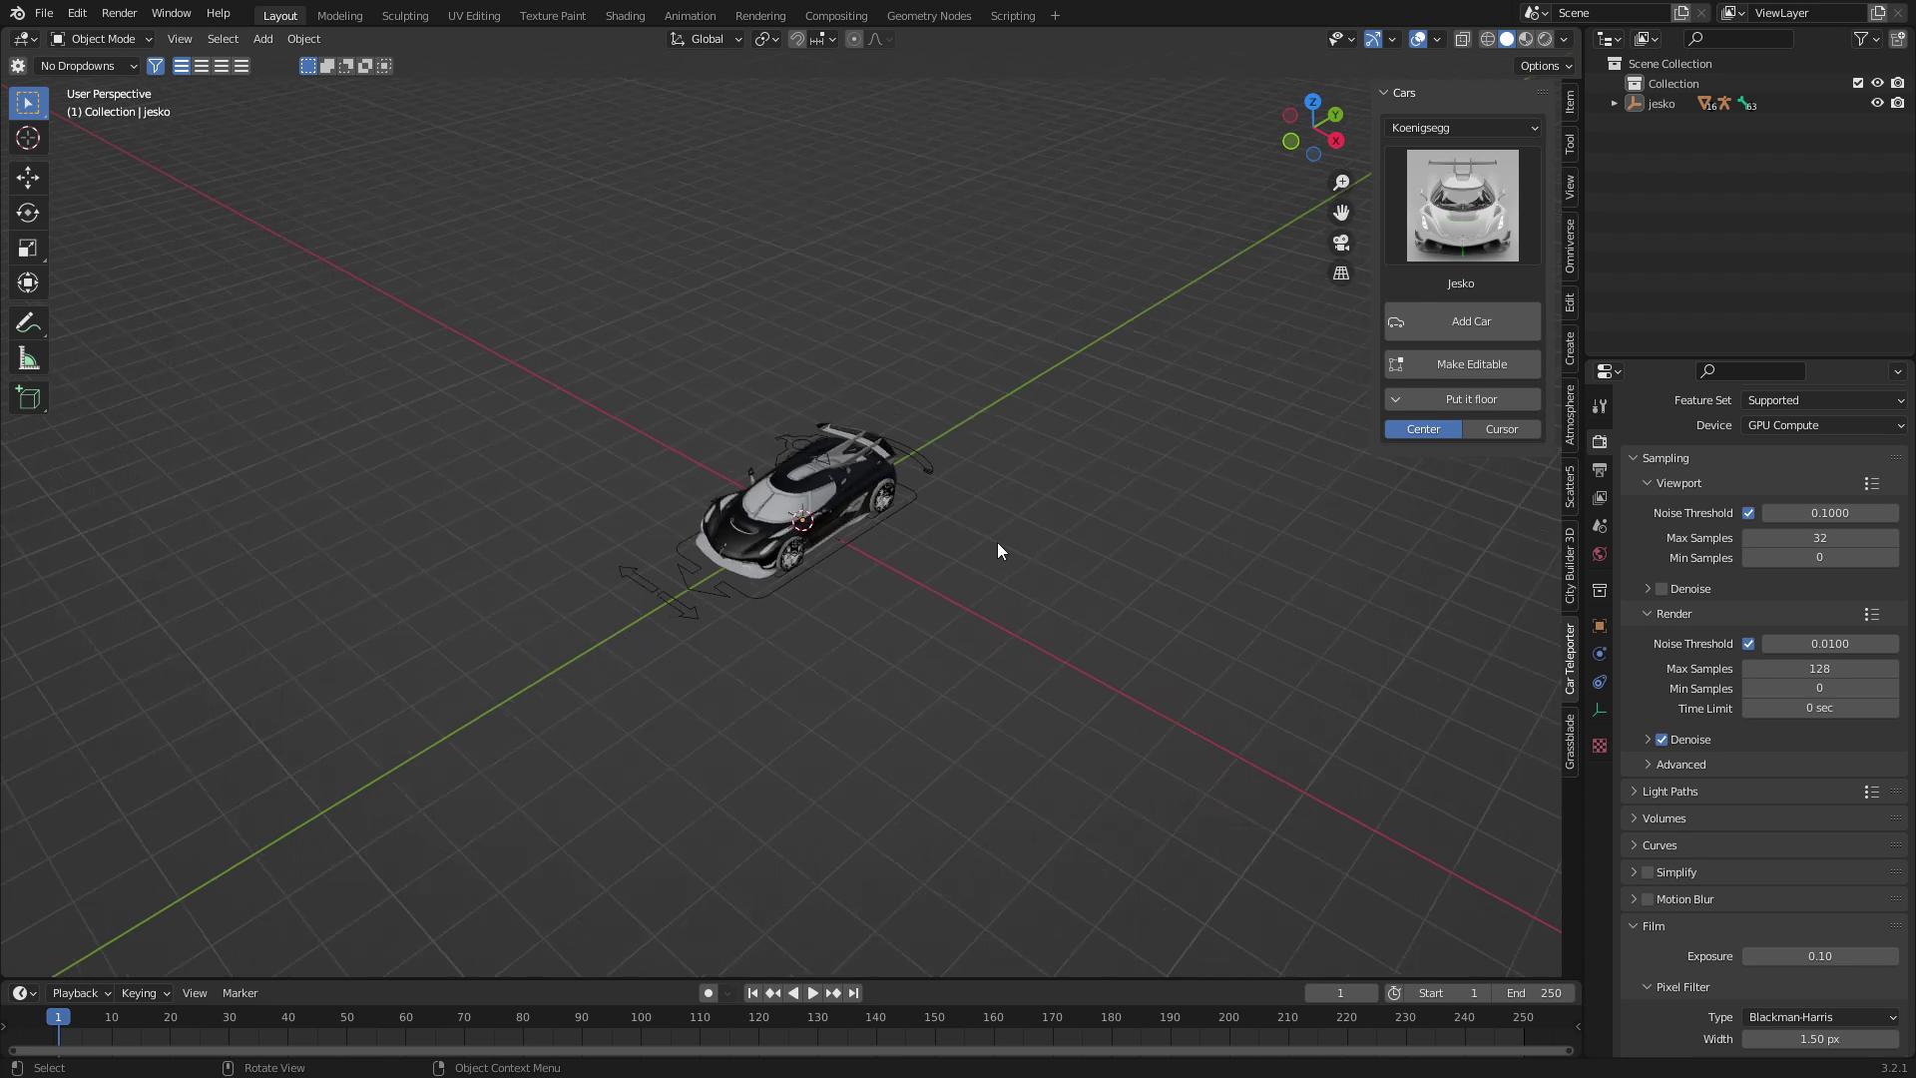
key(shift+a)
mouse_move(998, 545)
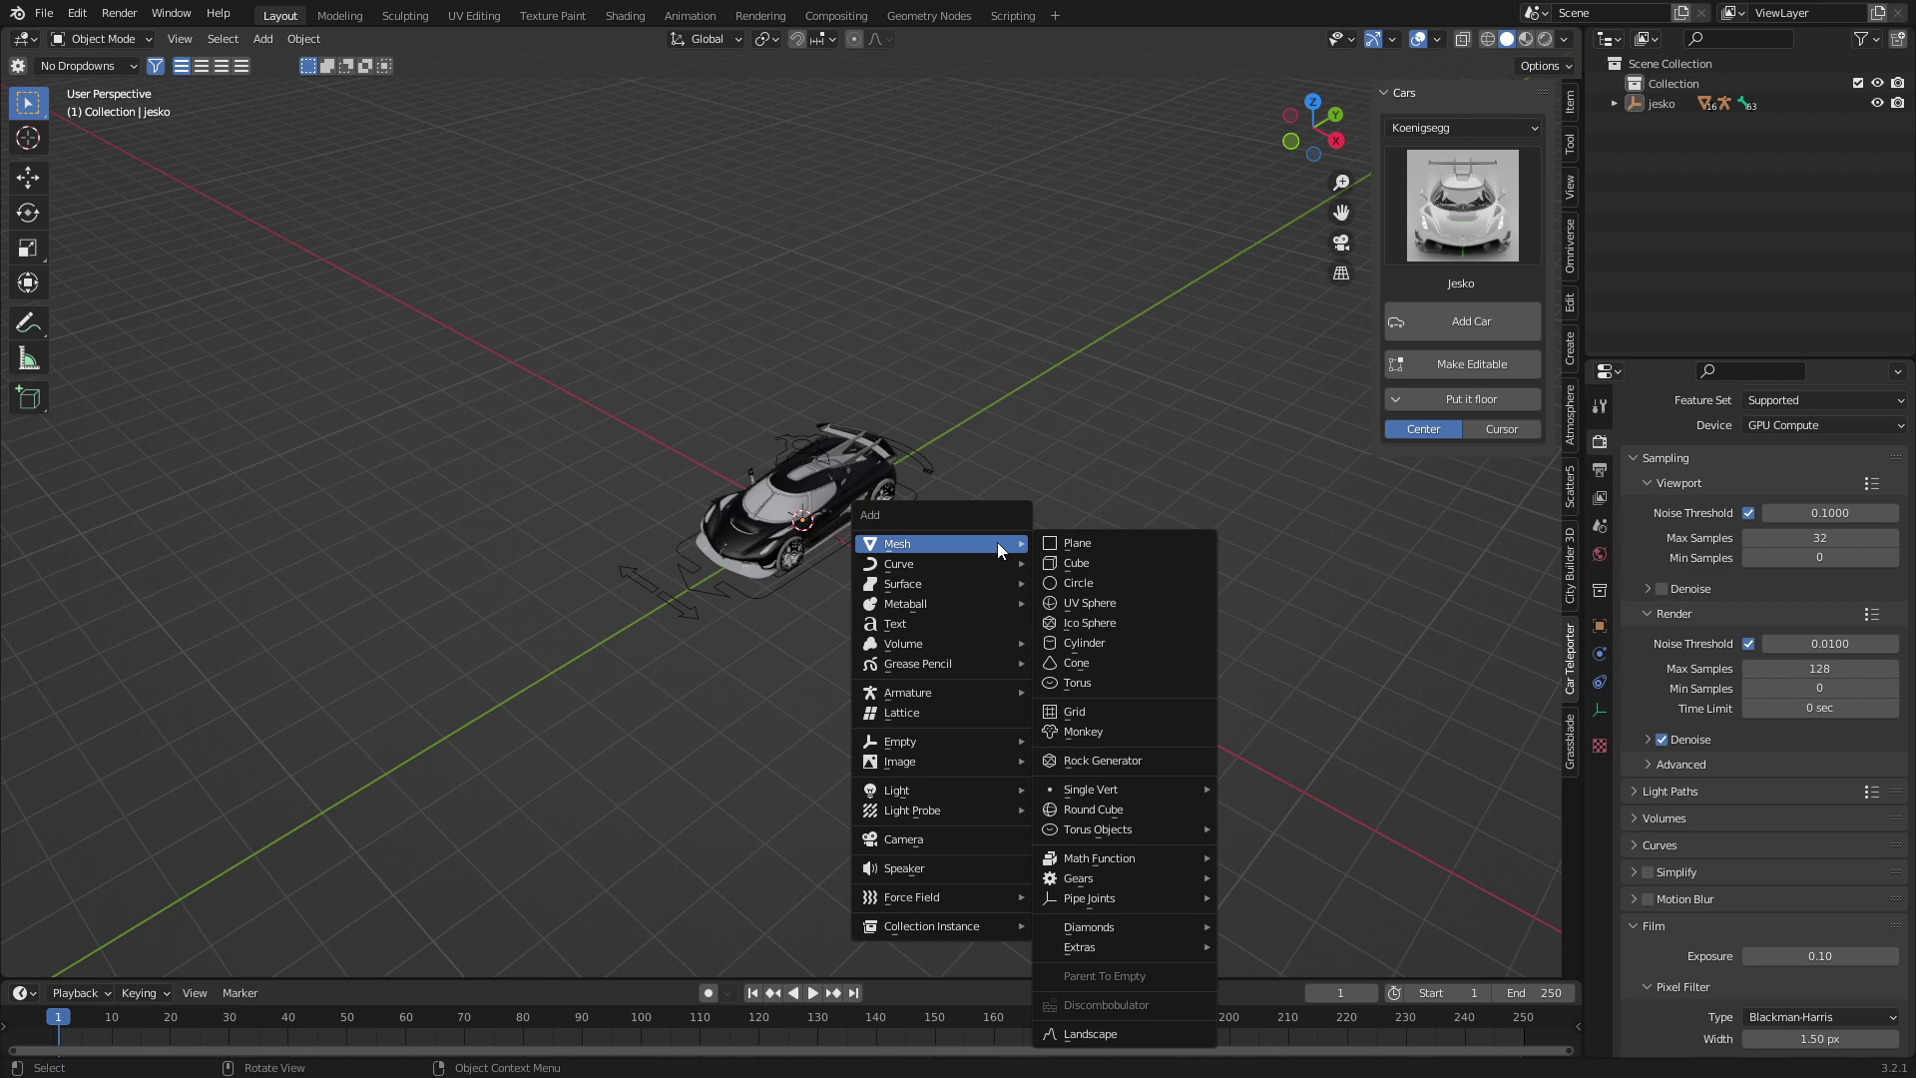
click(1121, 79)
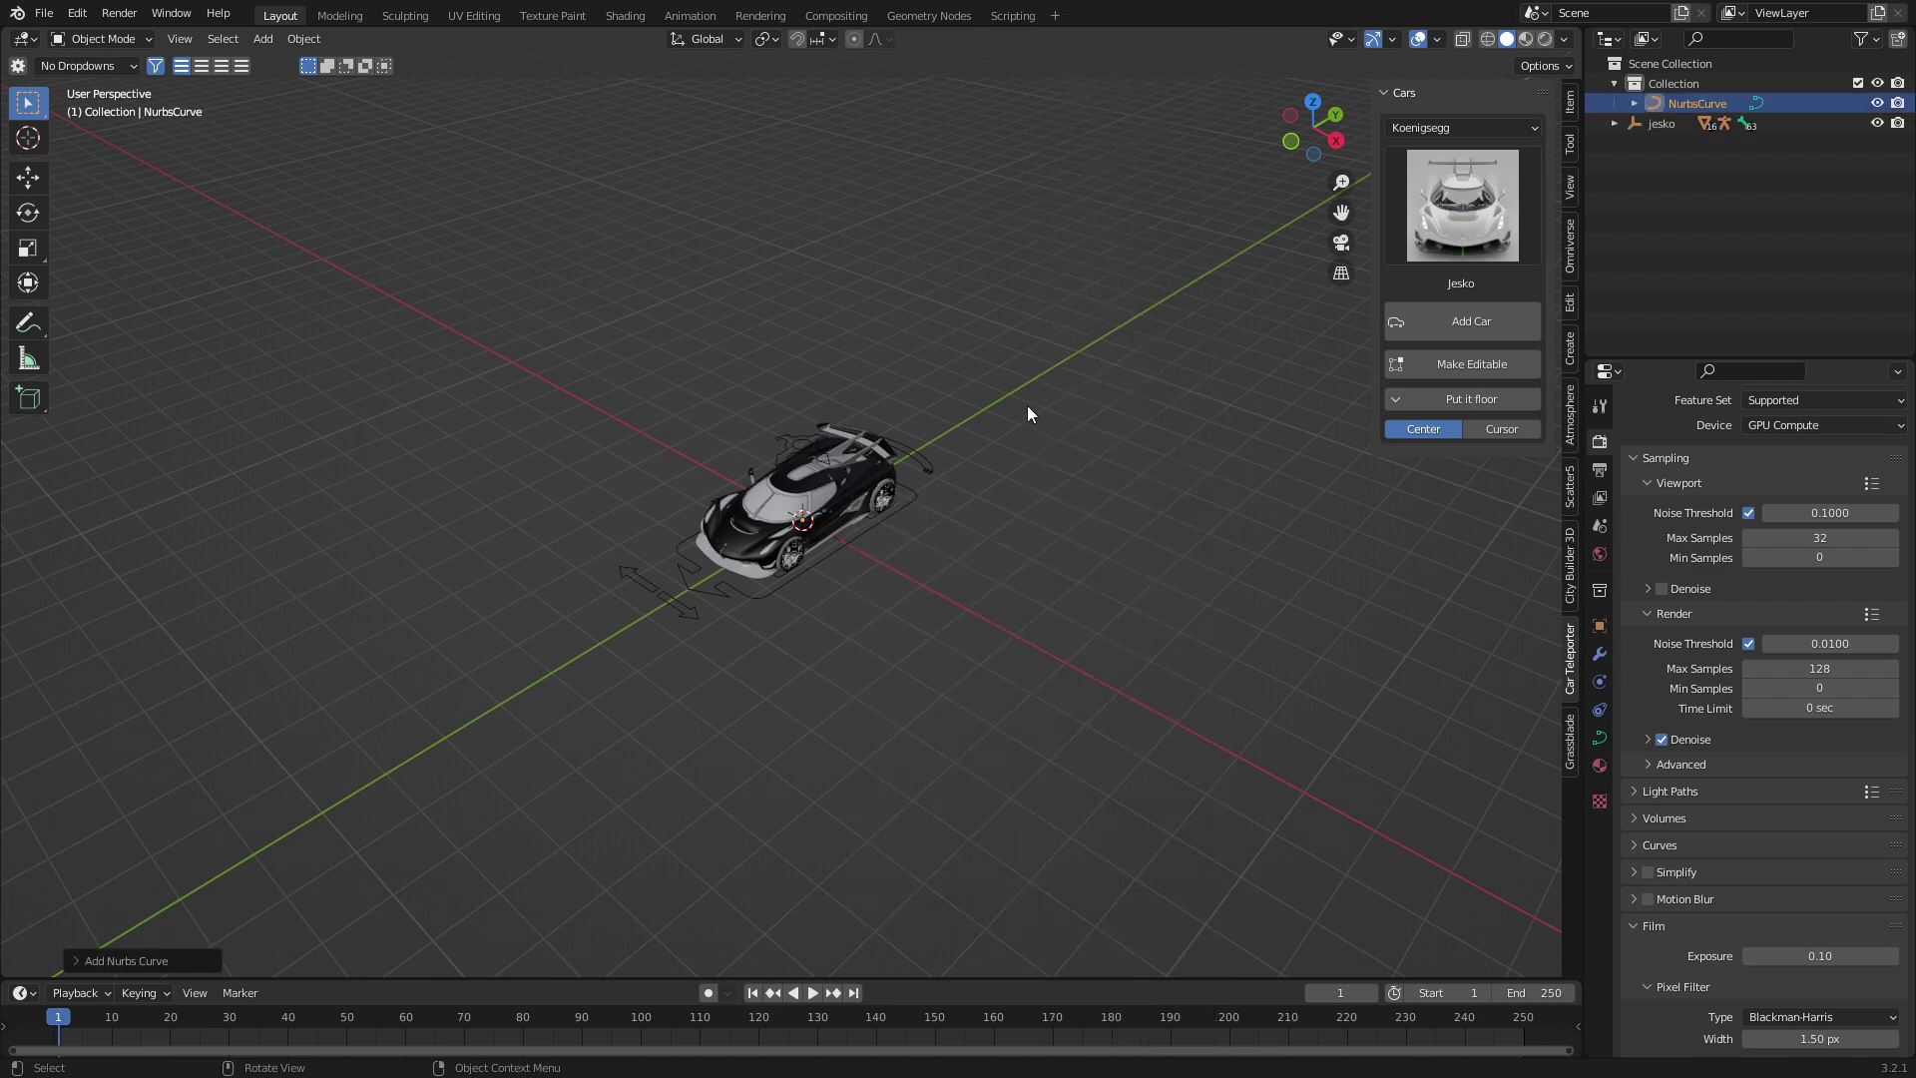
middle_drag(1027, 405, 1010, 545)
key(Tab)
key(KP_7)
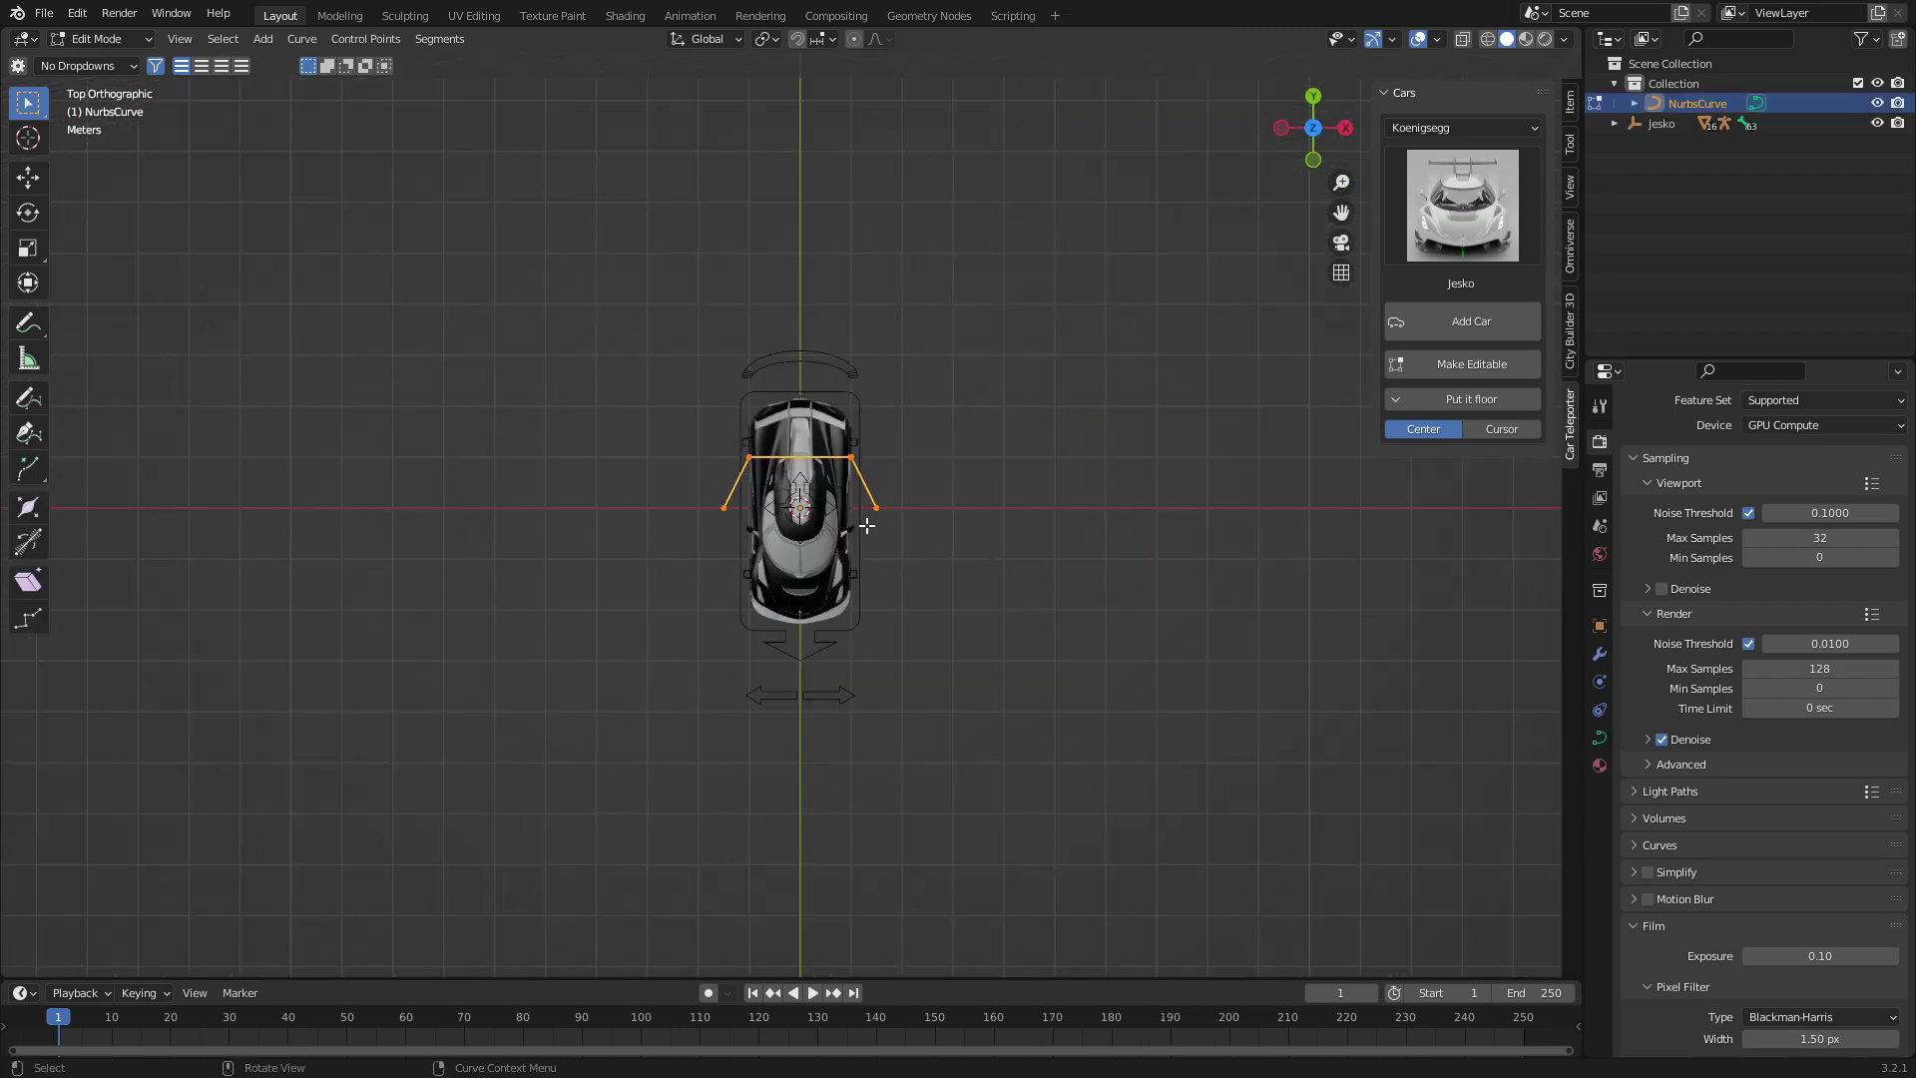
Step: Move the curve's two control points on the negative X side far outward to start a wide bend beside the car
click(713, 517)
key(g)
click(471, 661)
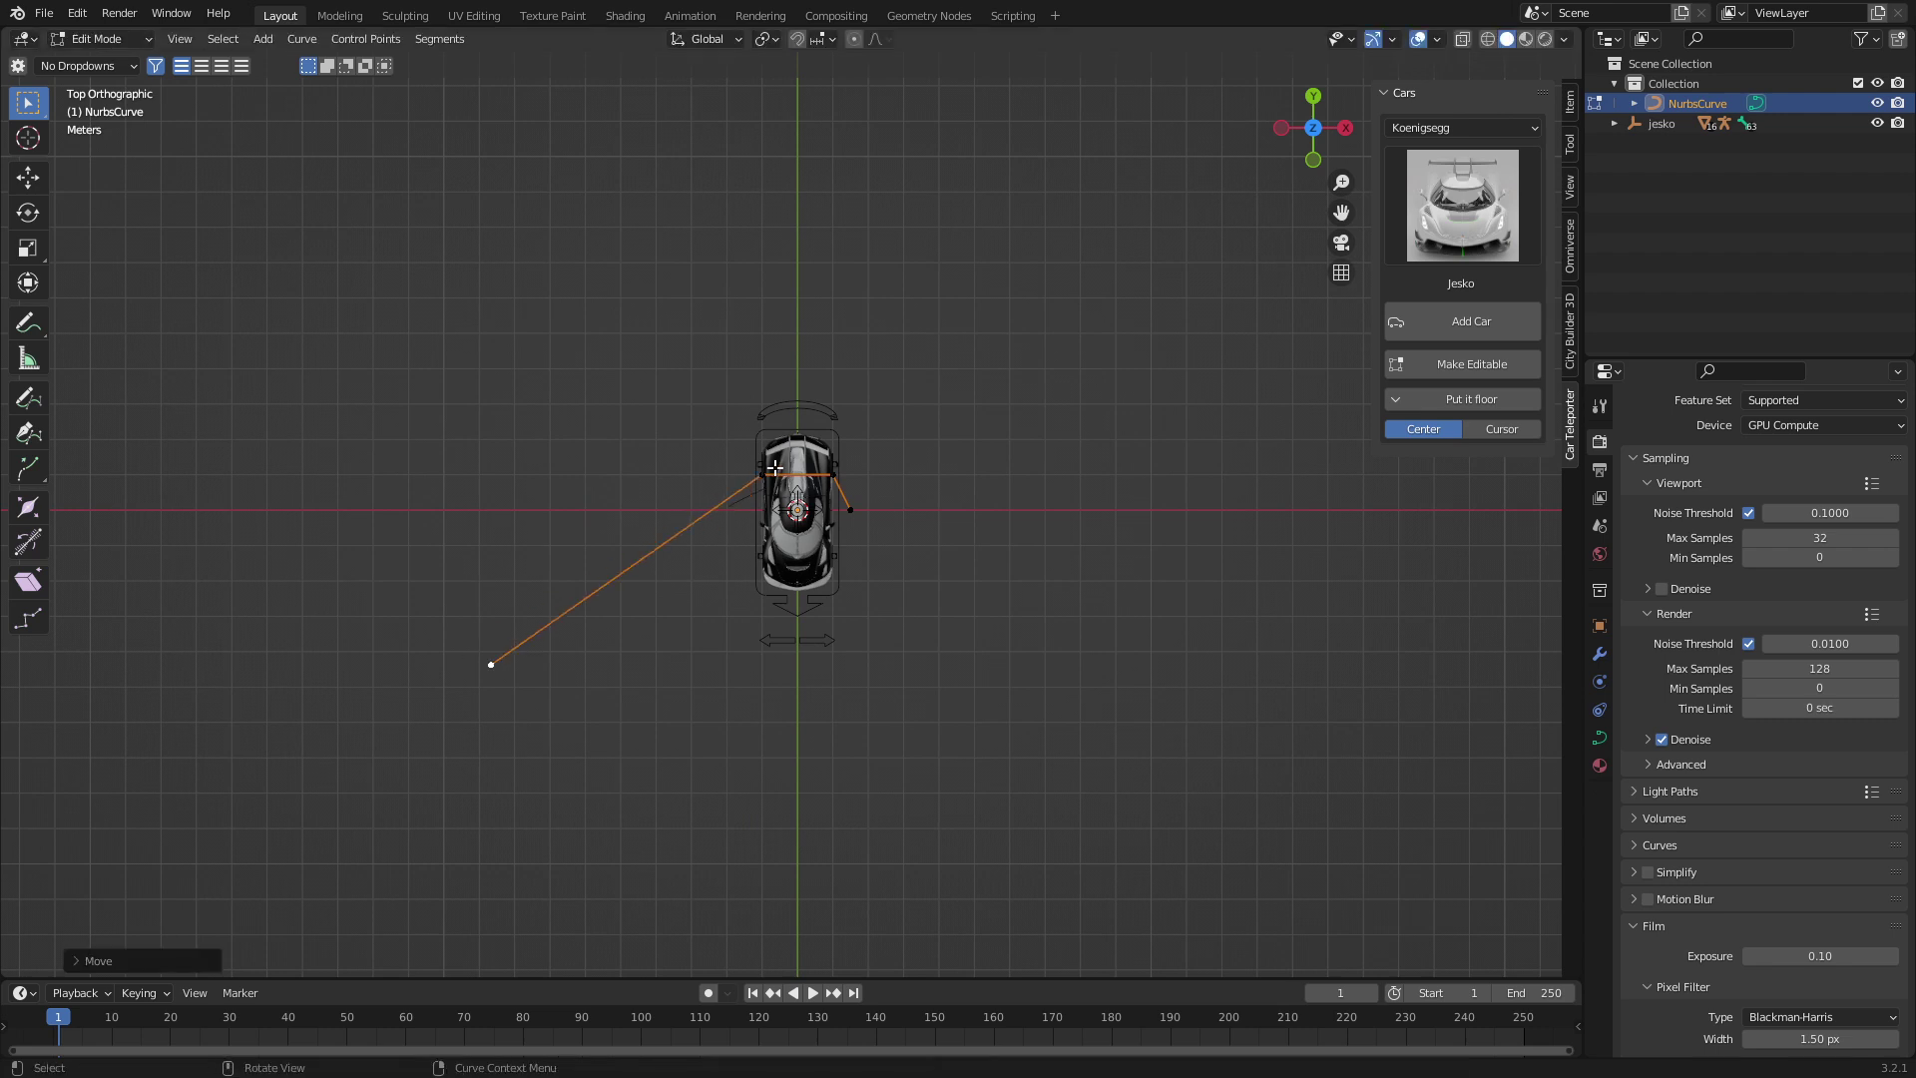
key(g)
click(550, 399)
click(766, 481)
key(g)
click(404, 314)
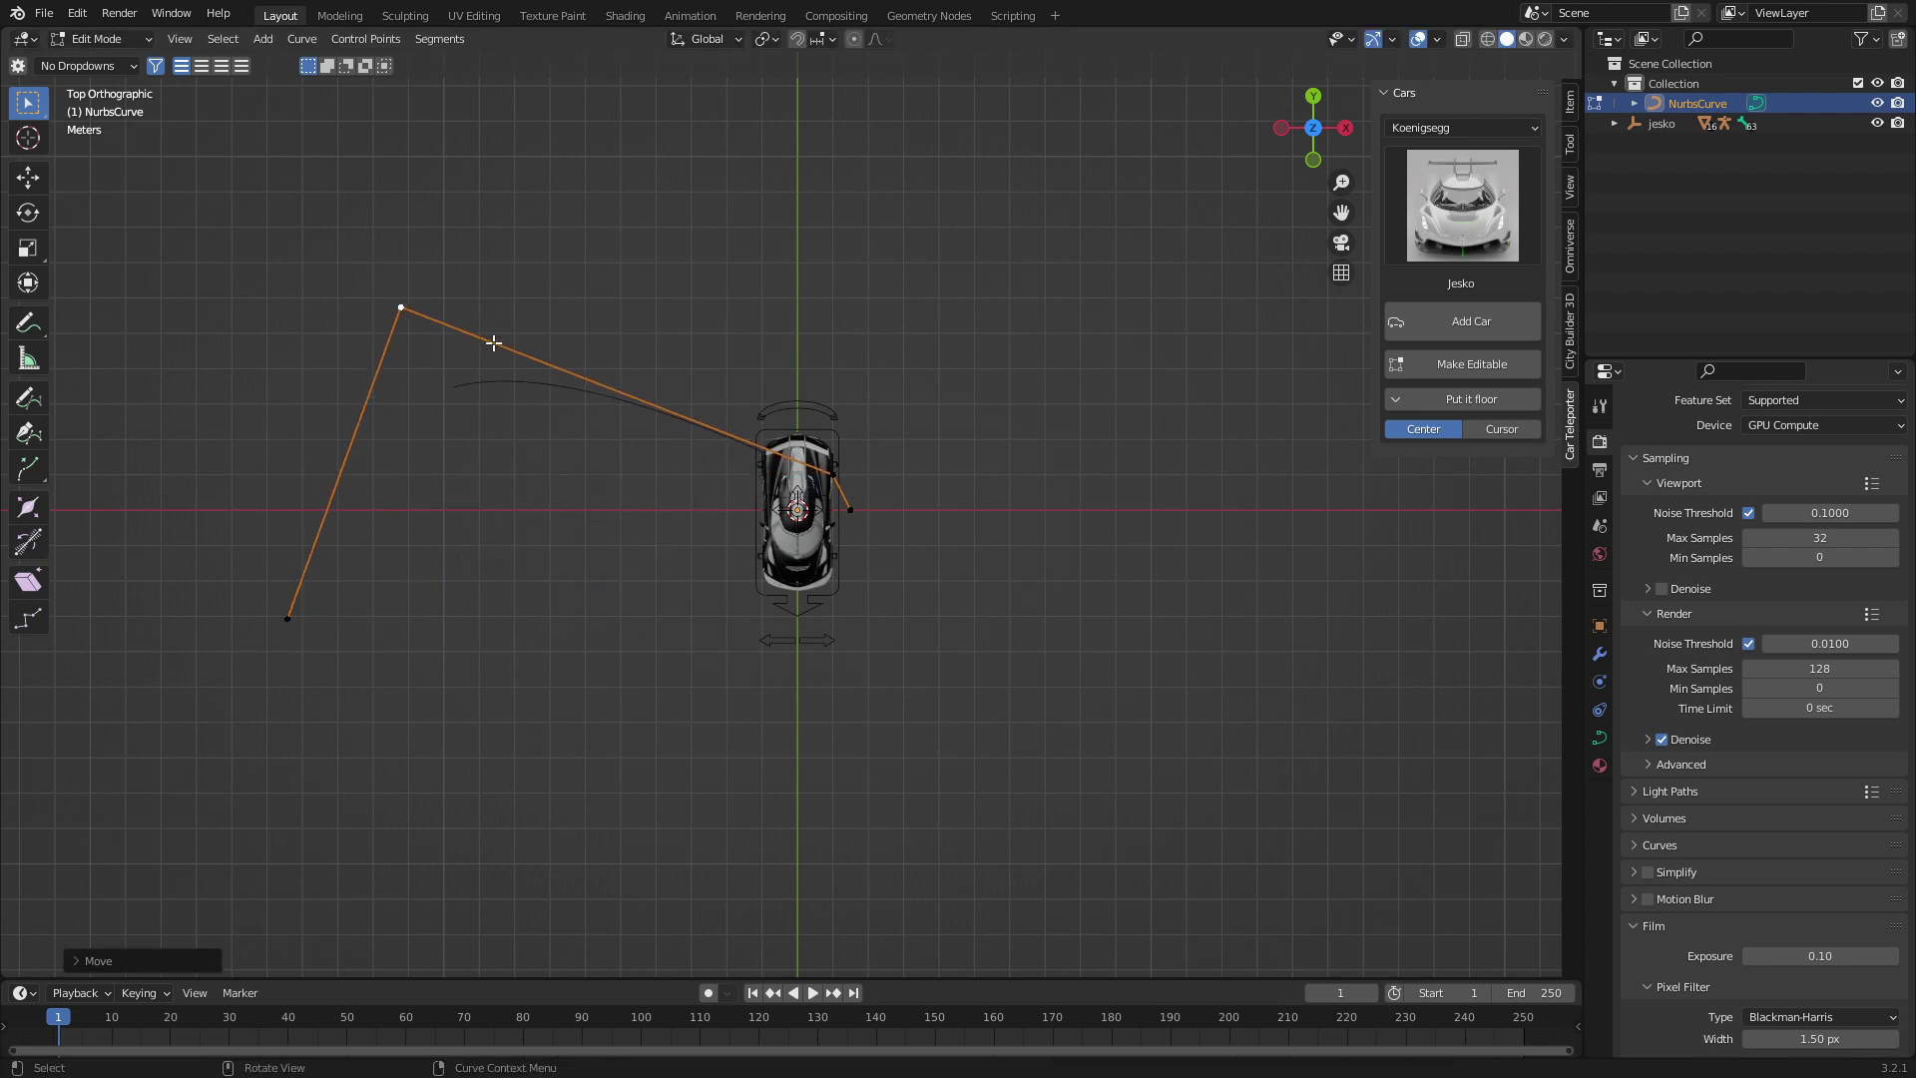
Step: Move the curve's remaining two control points behind the car to continue the bend over its rear
click(839, 473)
key(g)
click(702, 184)
click(898, 527)
key(g)
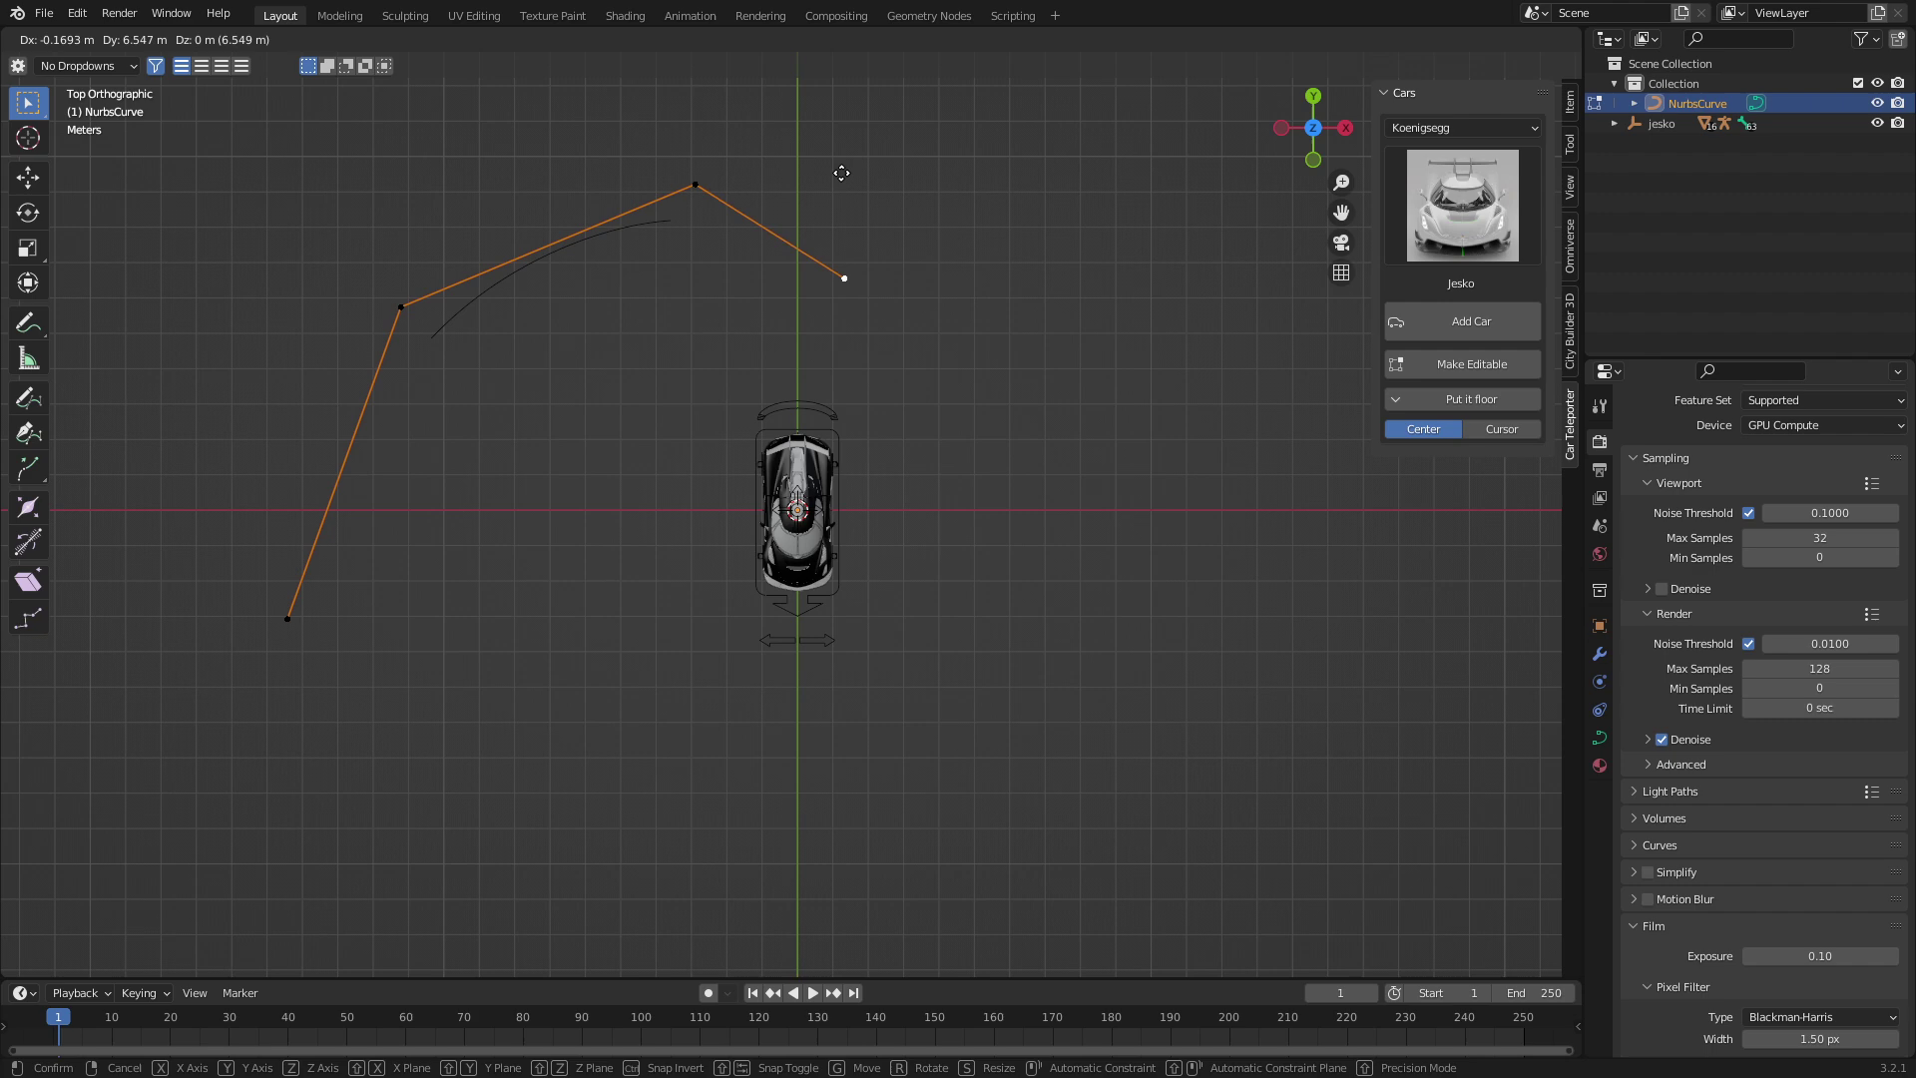
click(845, 171)
Step: Extrude four more control points from the curve's end to loop around the car's front, and return to Object Mode
key(e)
click(1081, 506)
key(e)
click(947, 779)
key(e)
click(377, 775)
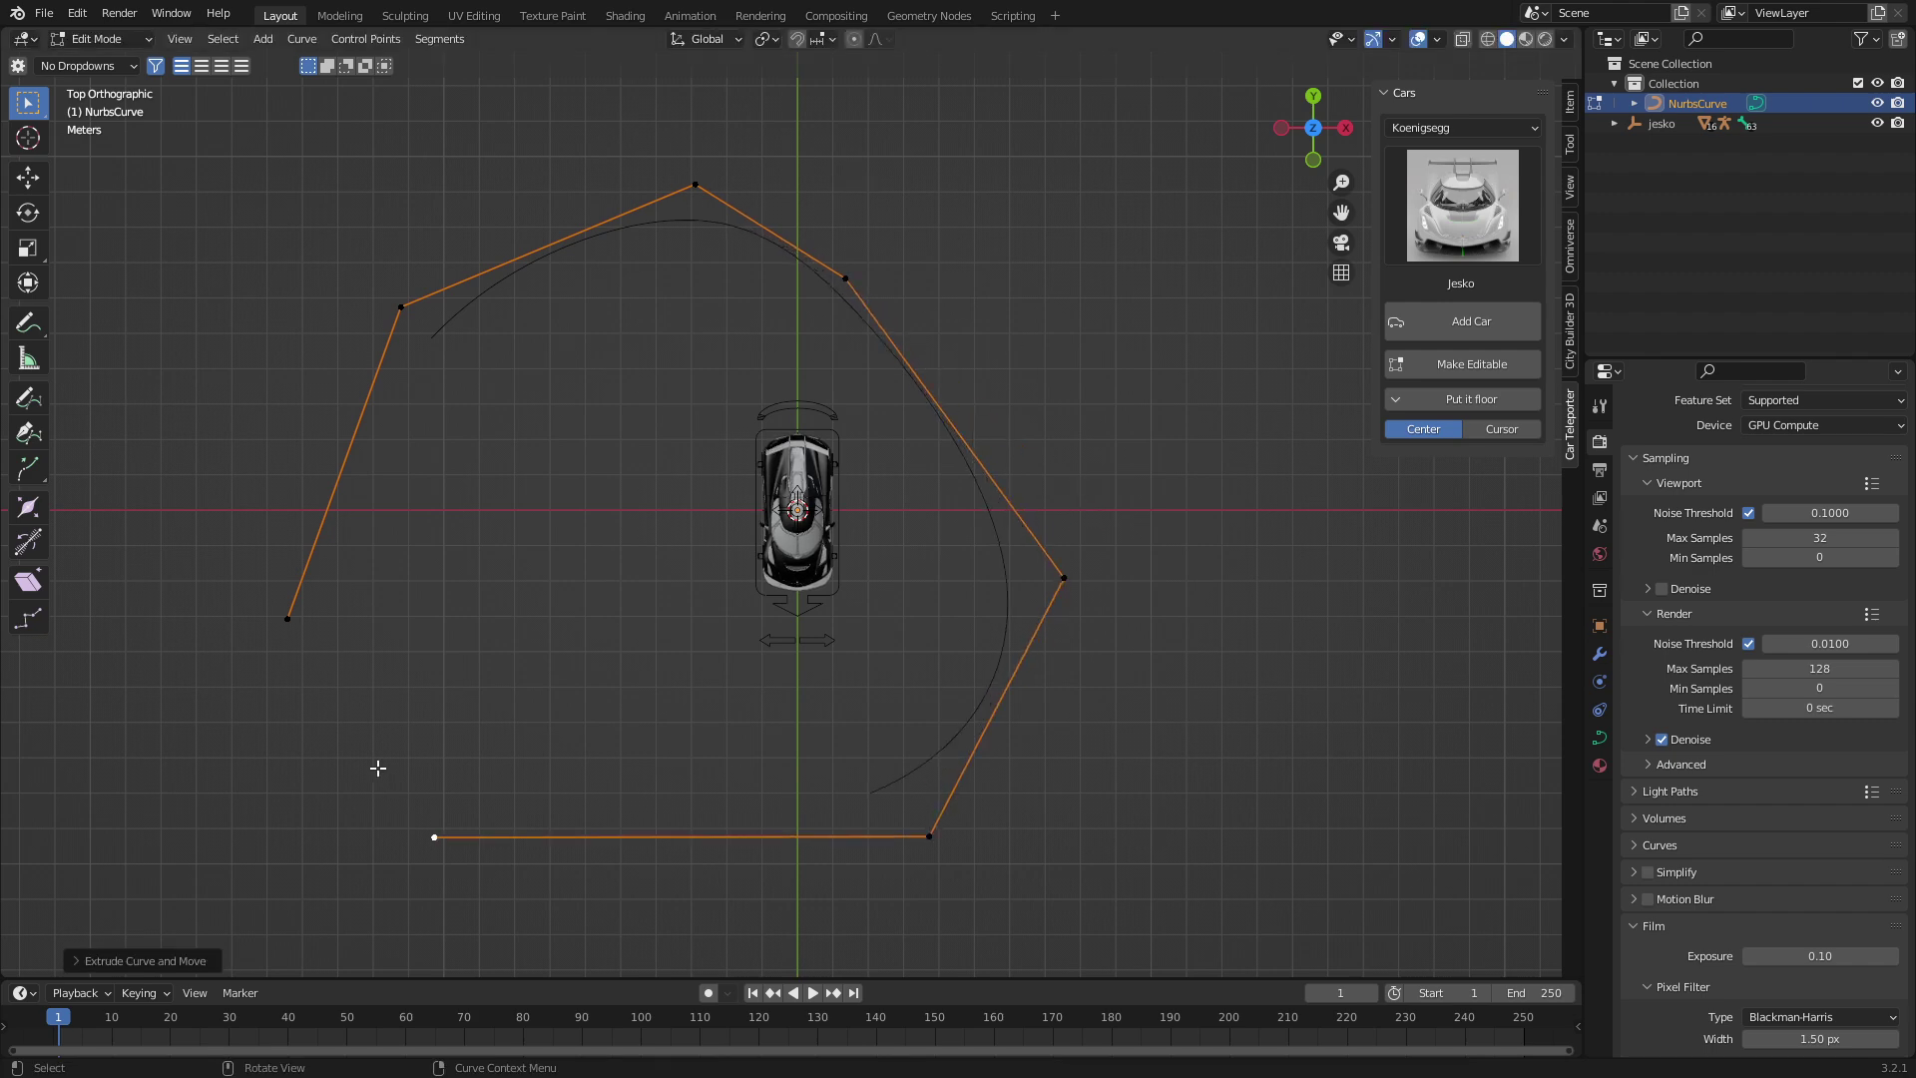
key(e)
click(231, 684)
scroll(625, 799, up, 1)
scroll(625, 799, down, 2)
key(Tab)
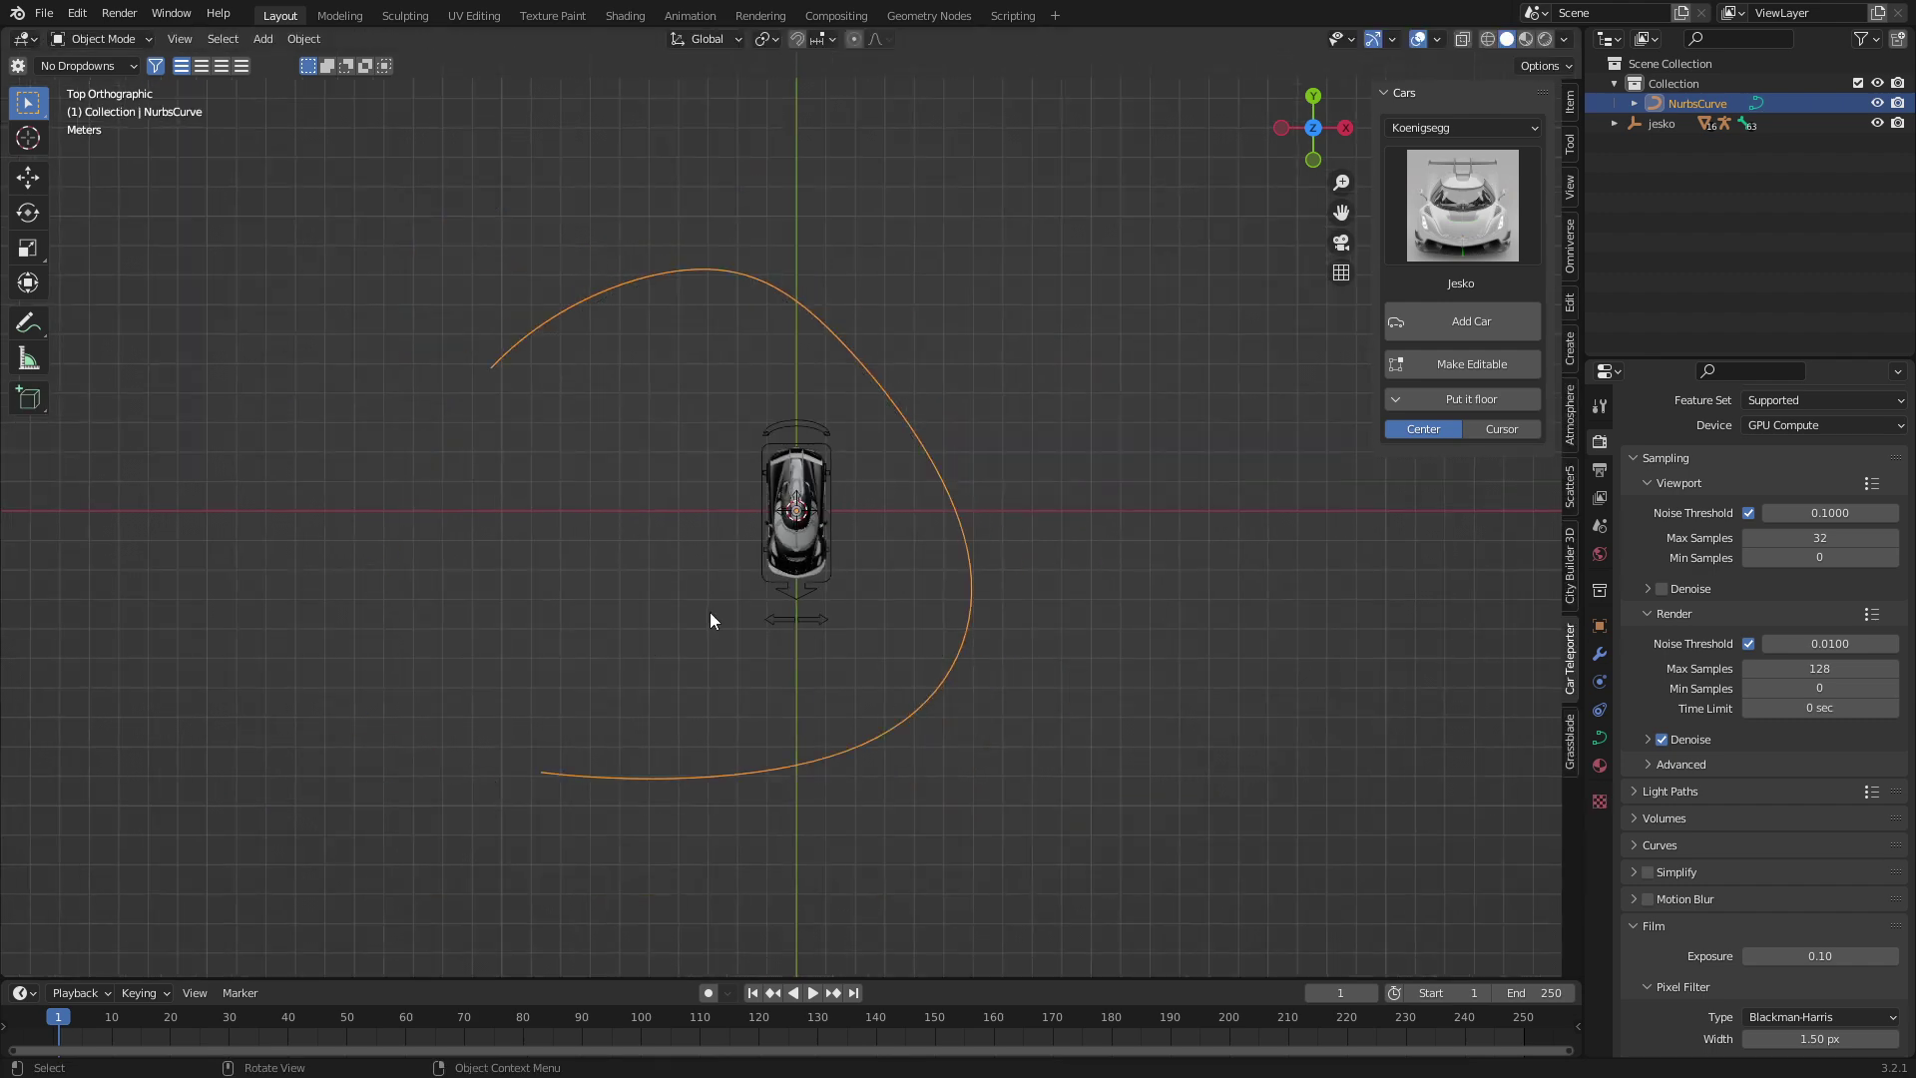
Step: Add a mesh plane at the world origin as the base piece of the road
key(shift+a)
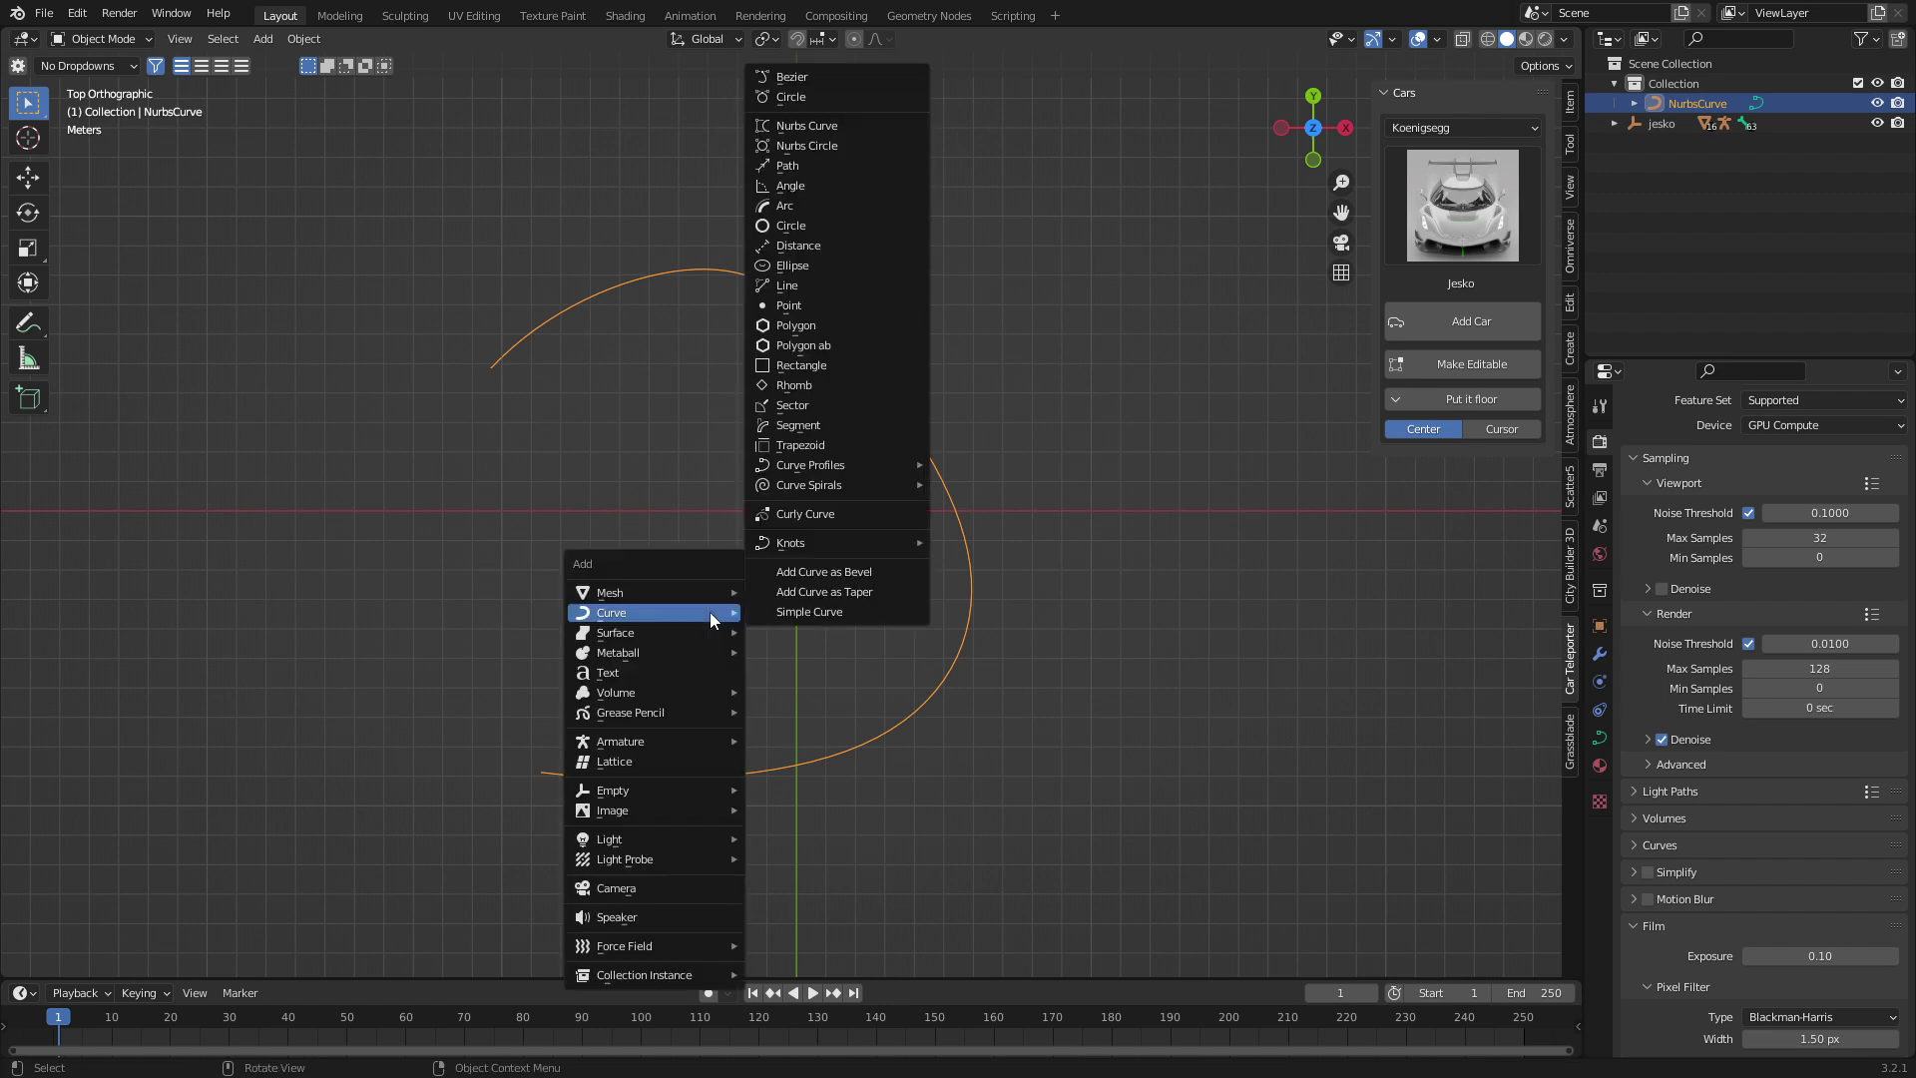
mouse_move(698, 591)
click(790, 100)
scroll(895, 602, up, 2)
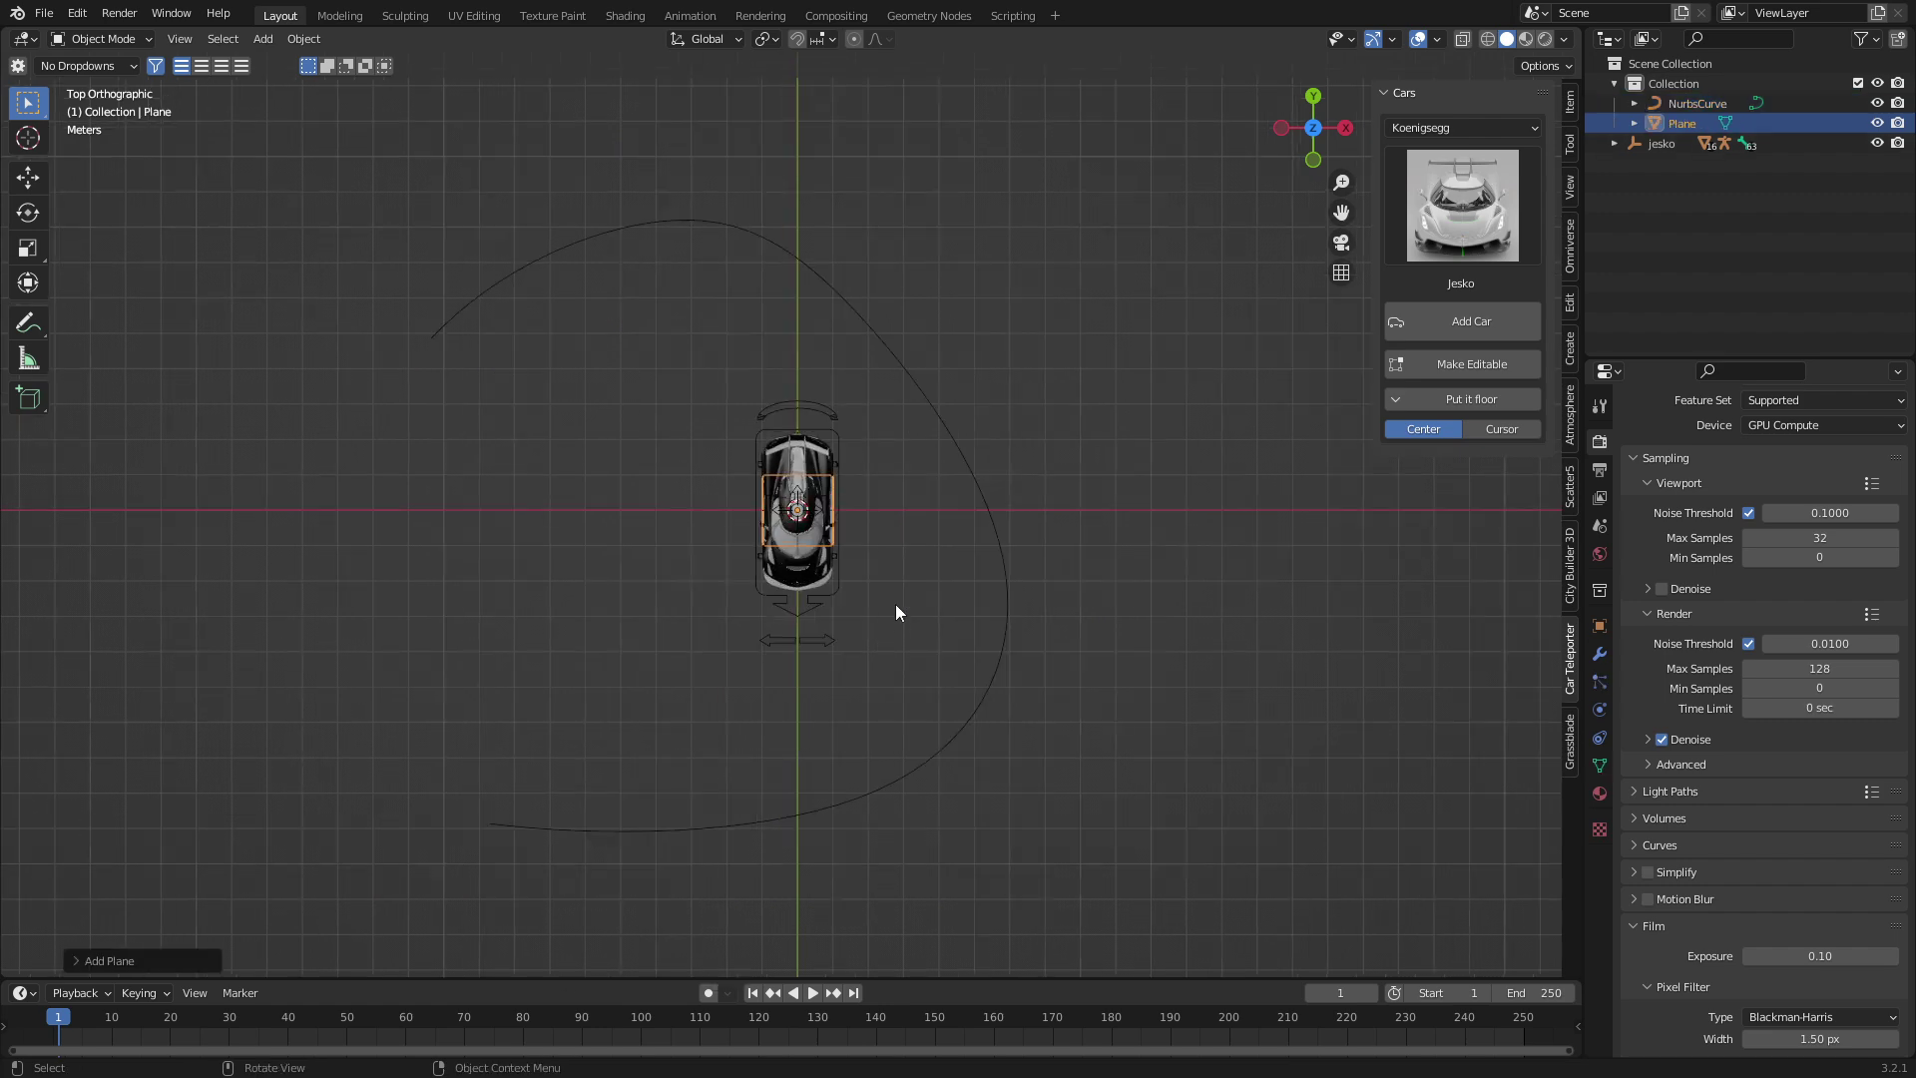
Step: Add an Array modifier to the plane and set its count to 44
click(1599, 654)
click(1698, 439)
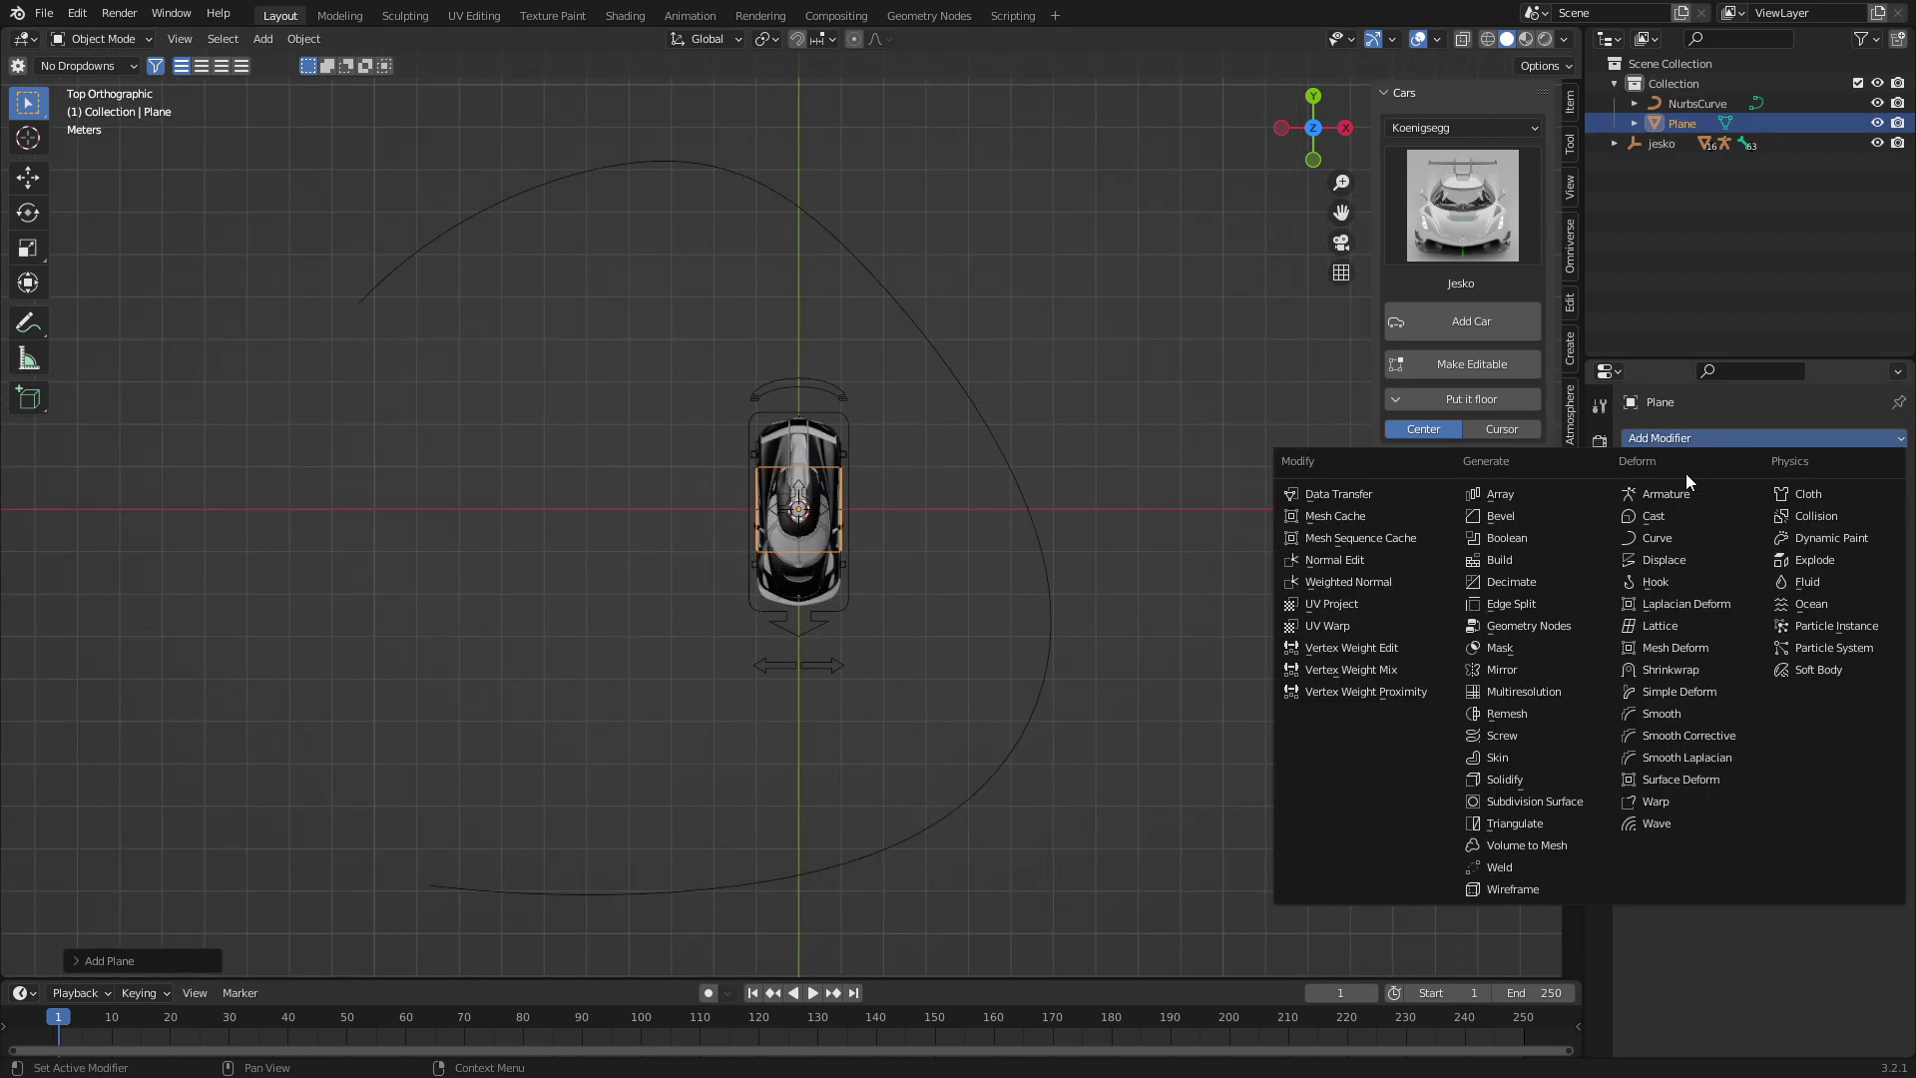
click(1482, 494)
click(1814, 525)
text(44)
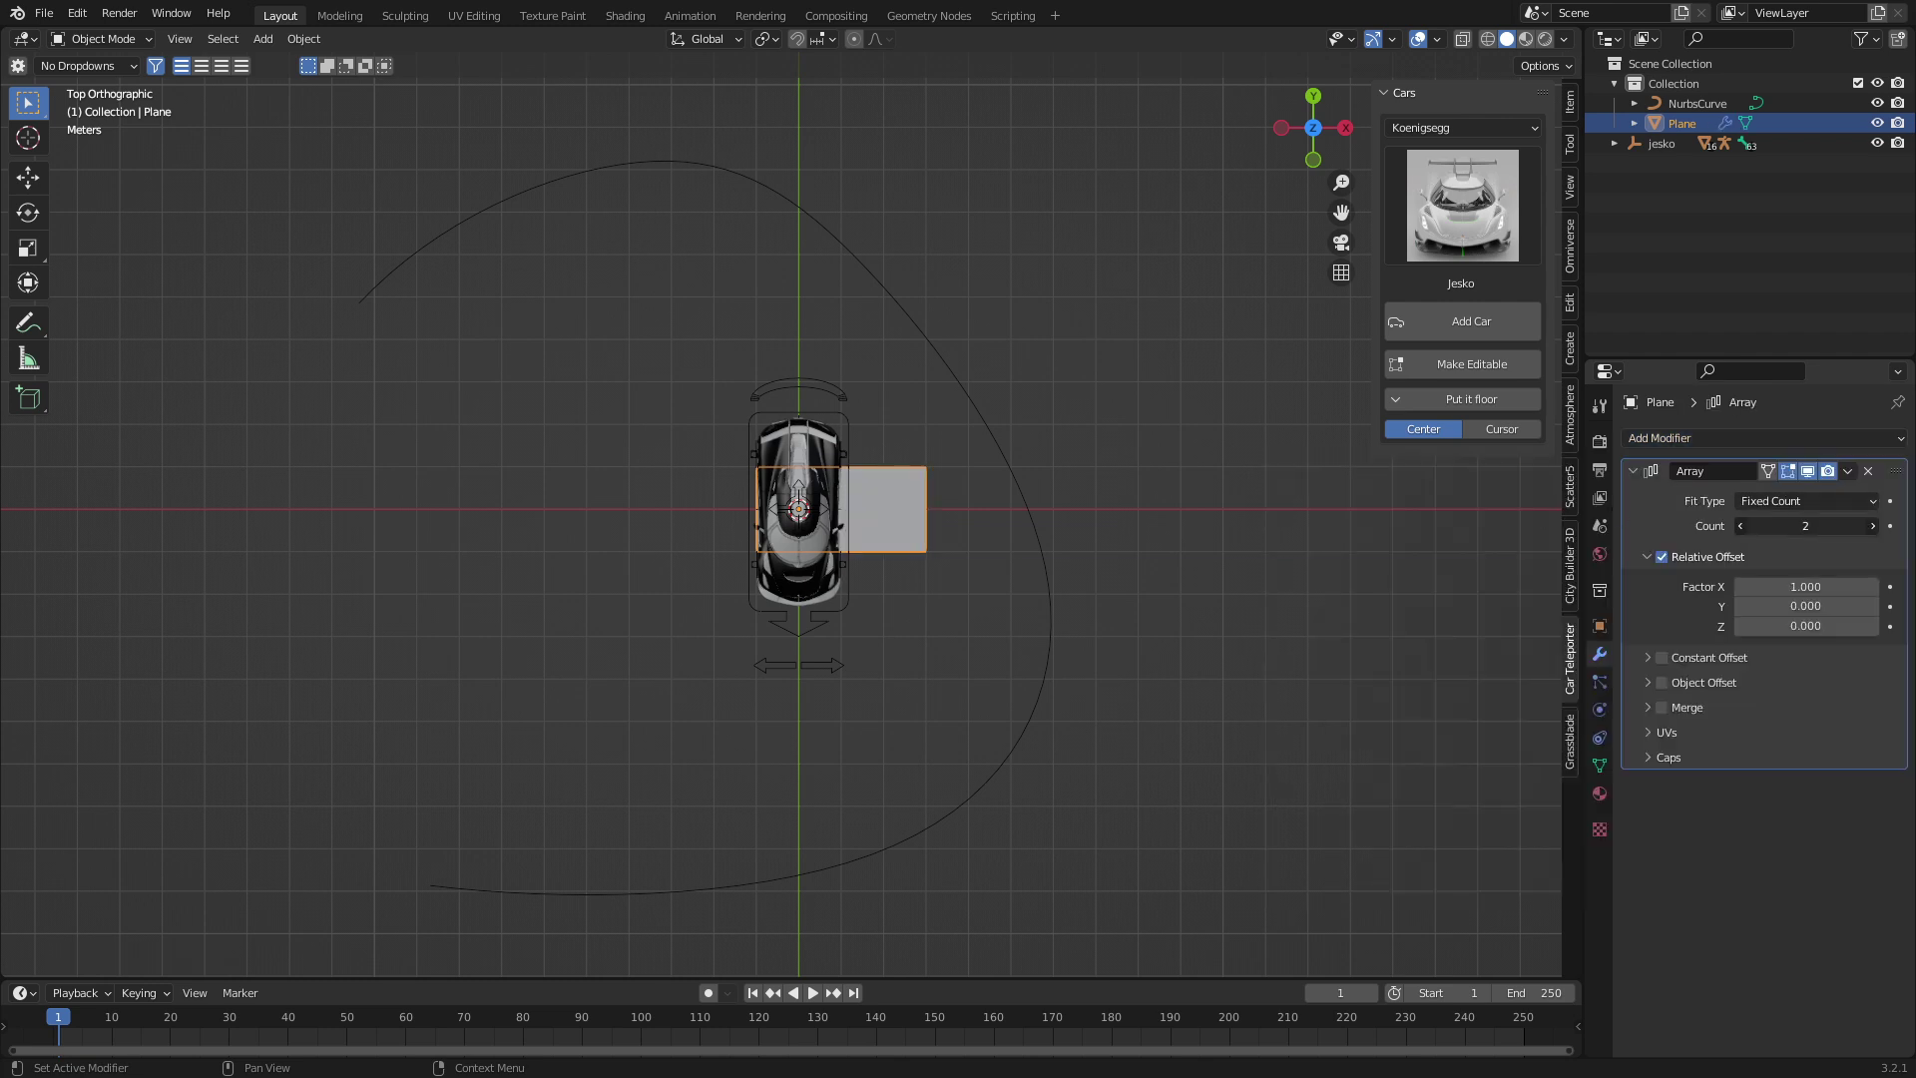
key(Return)
Step: Add a Curve modifier to the plane with NurbsCurve as the curve object
click(1727, 436)
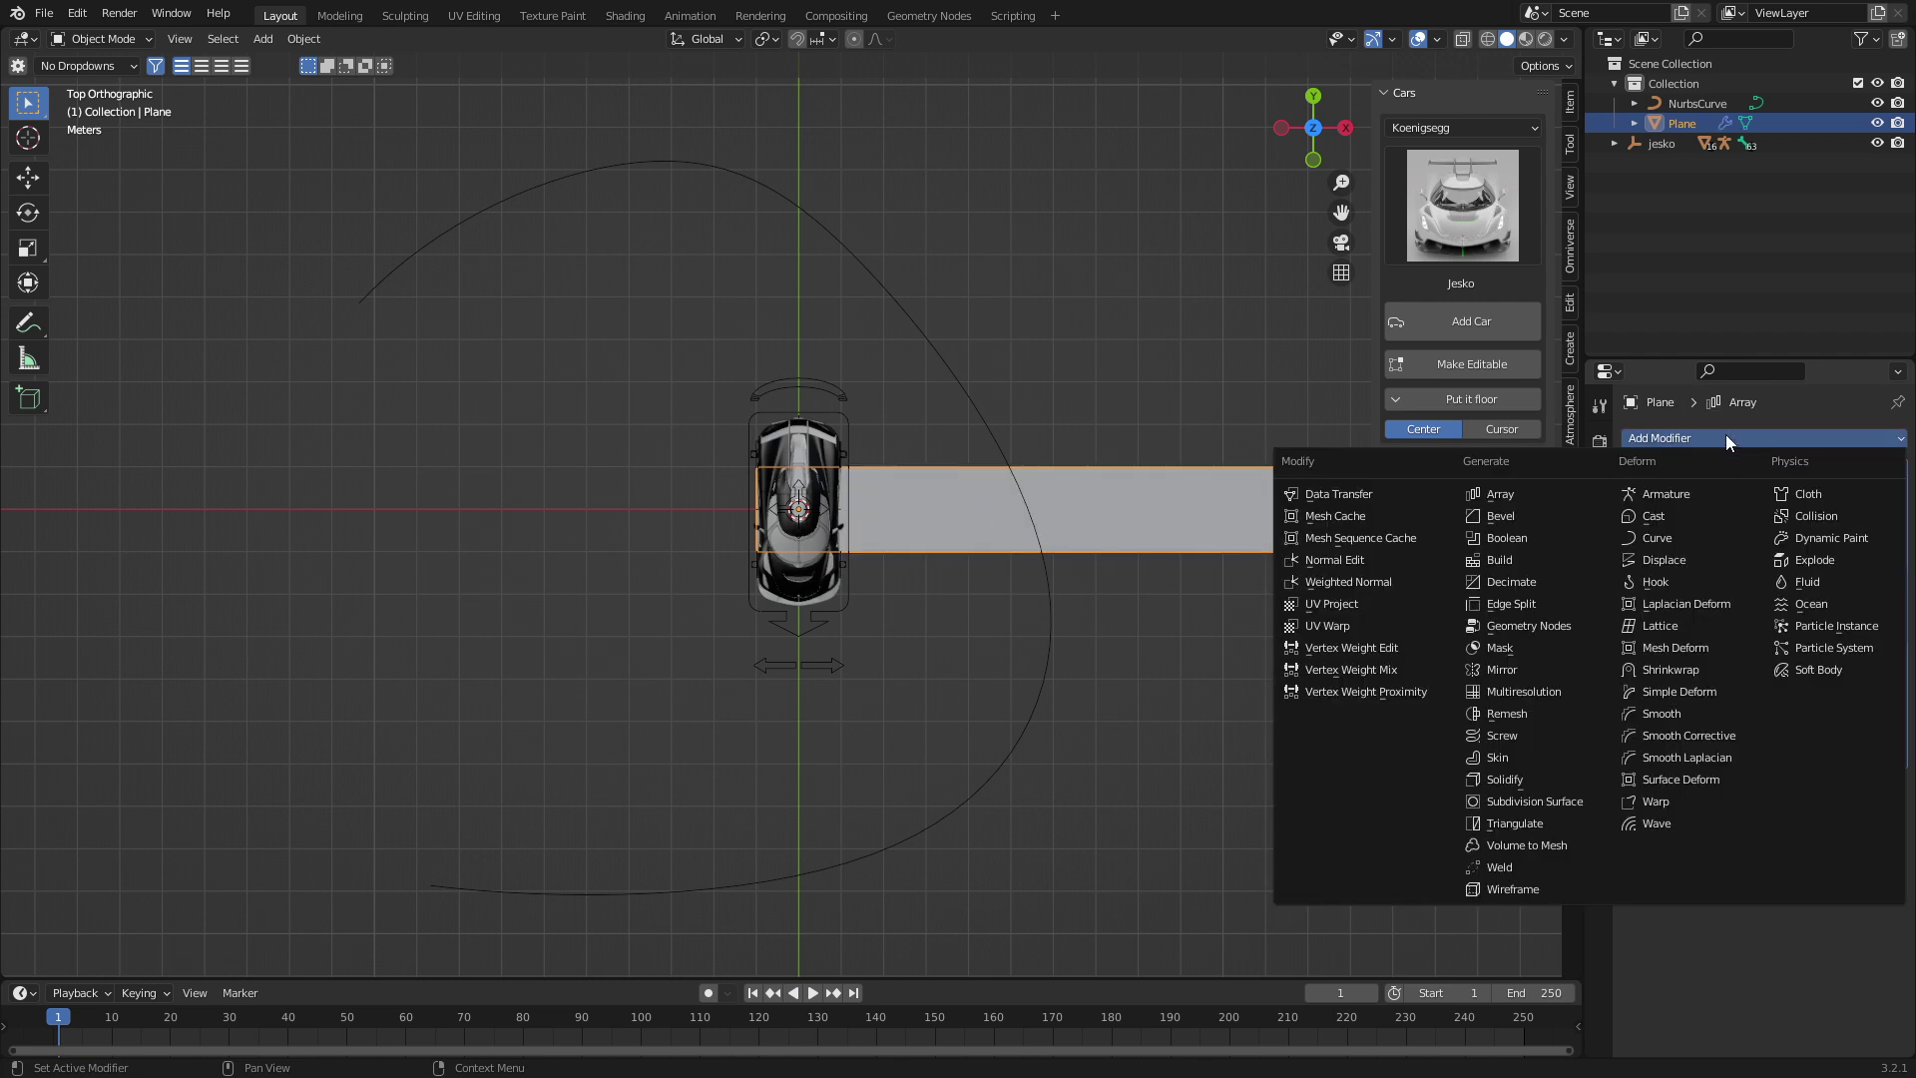
click(1727, 538)
click(1797, 814)
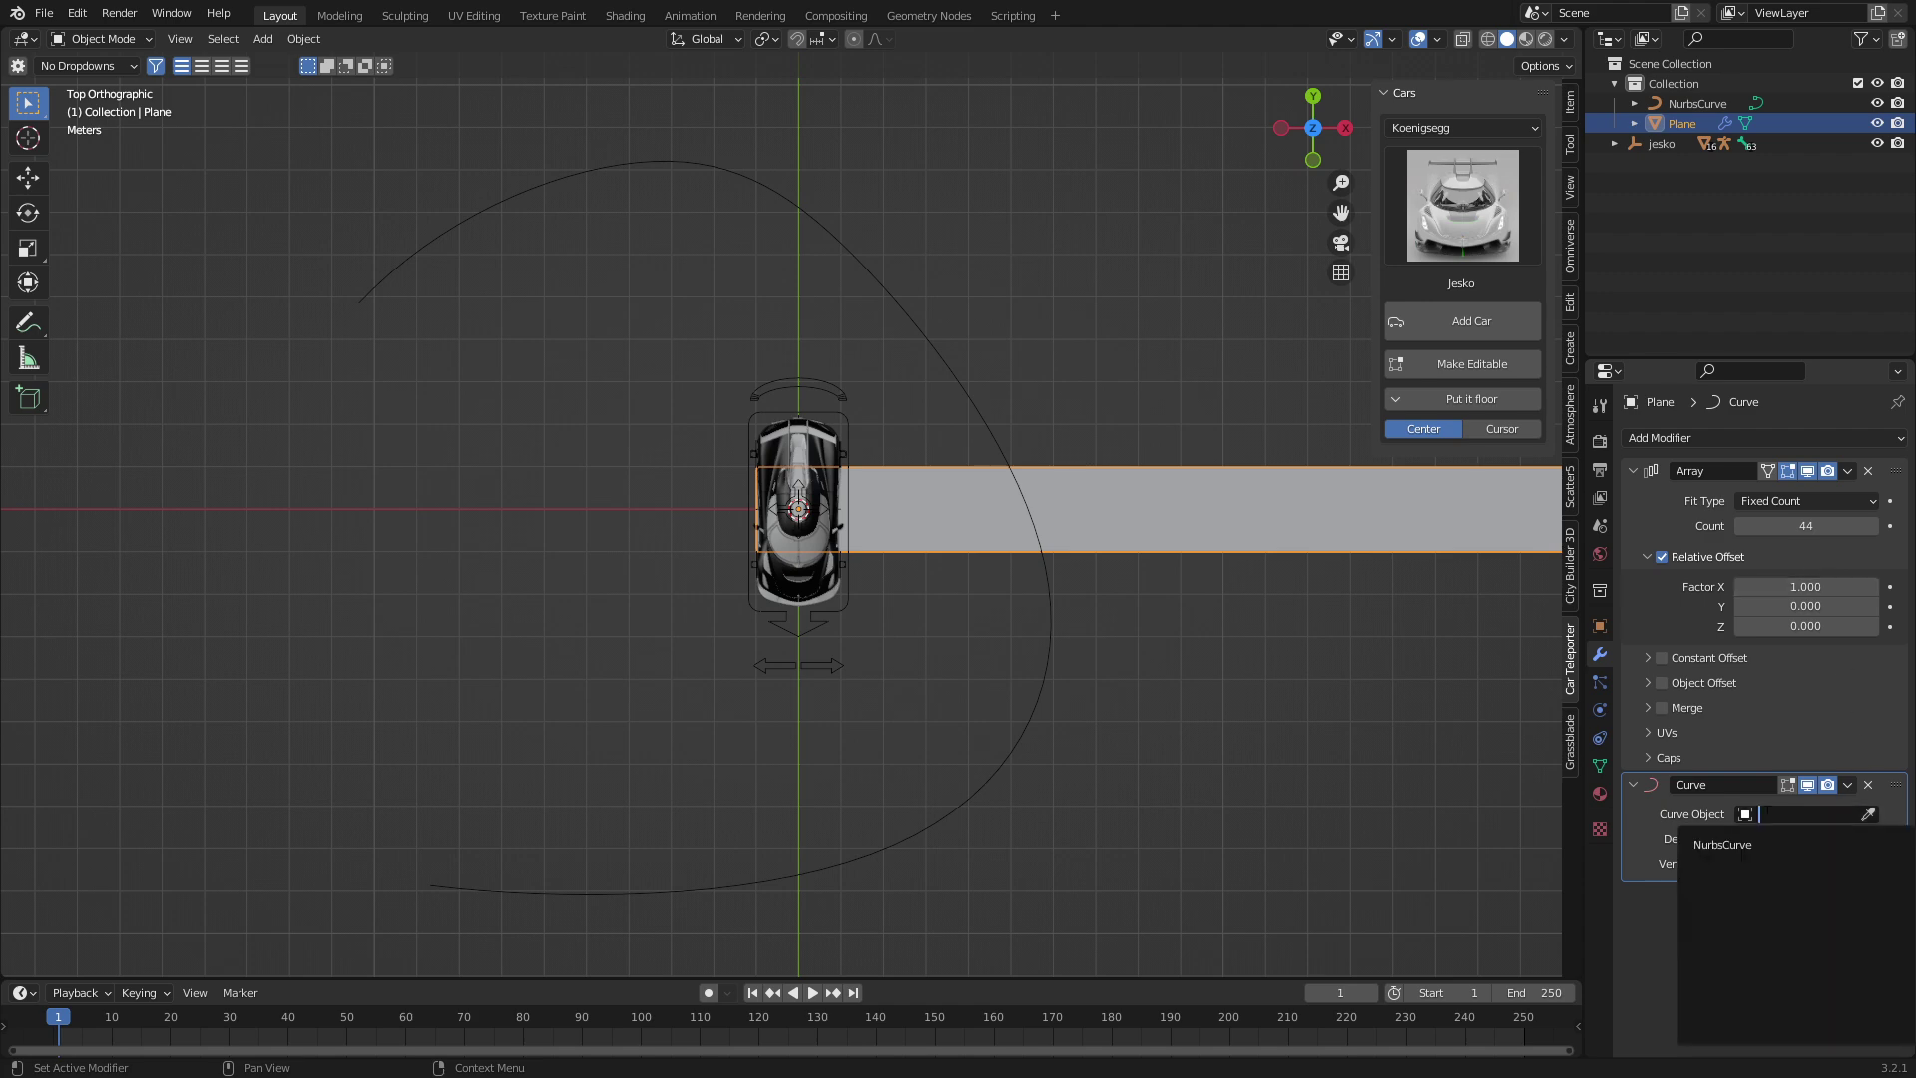
click(1747, 845)
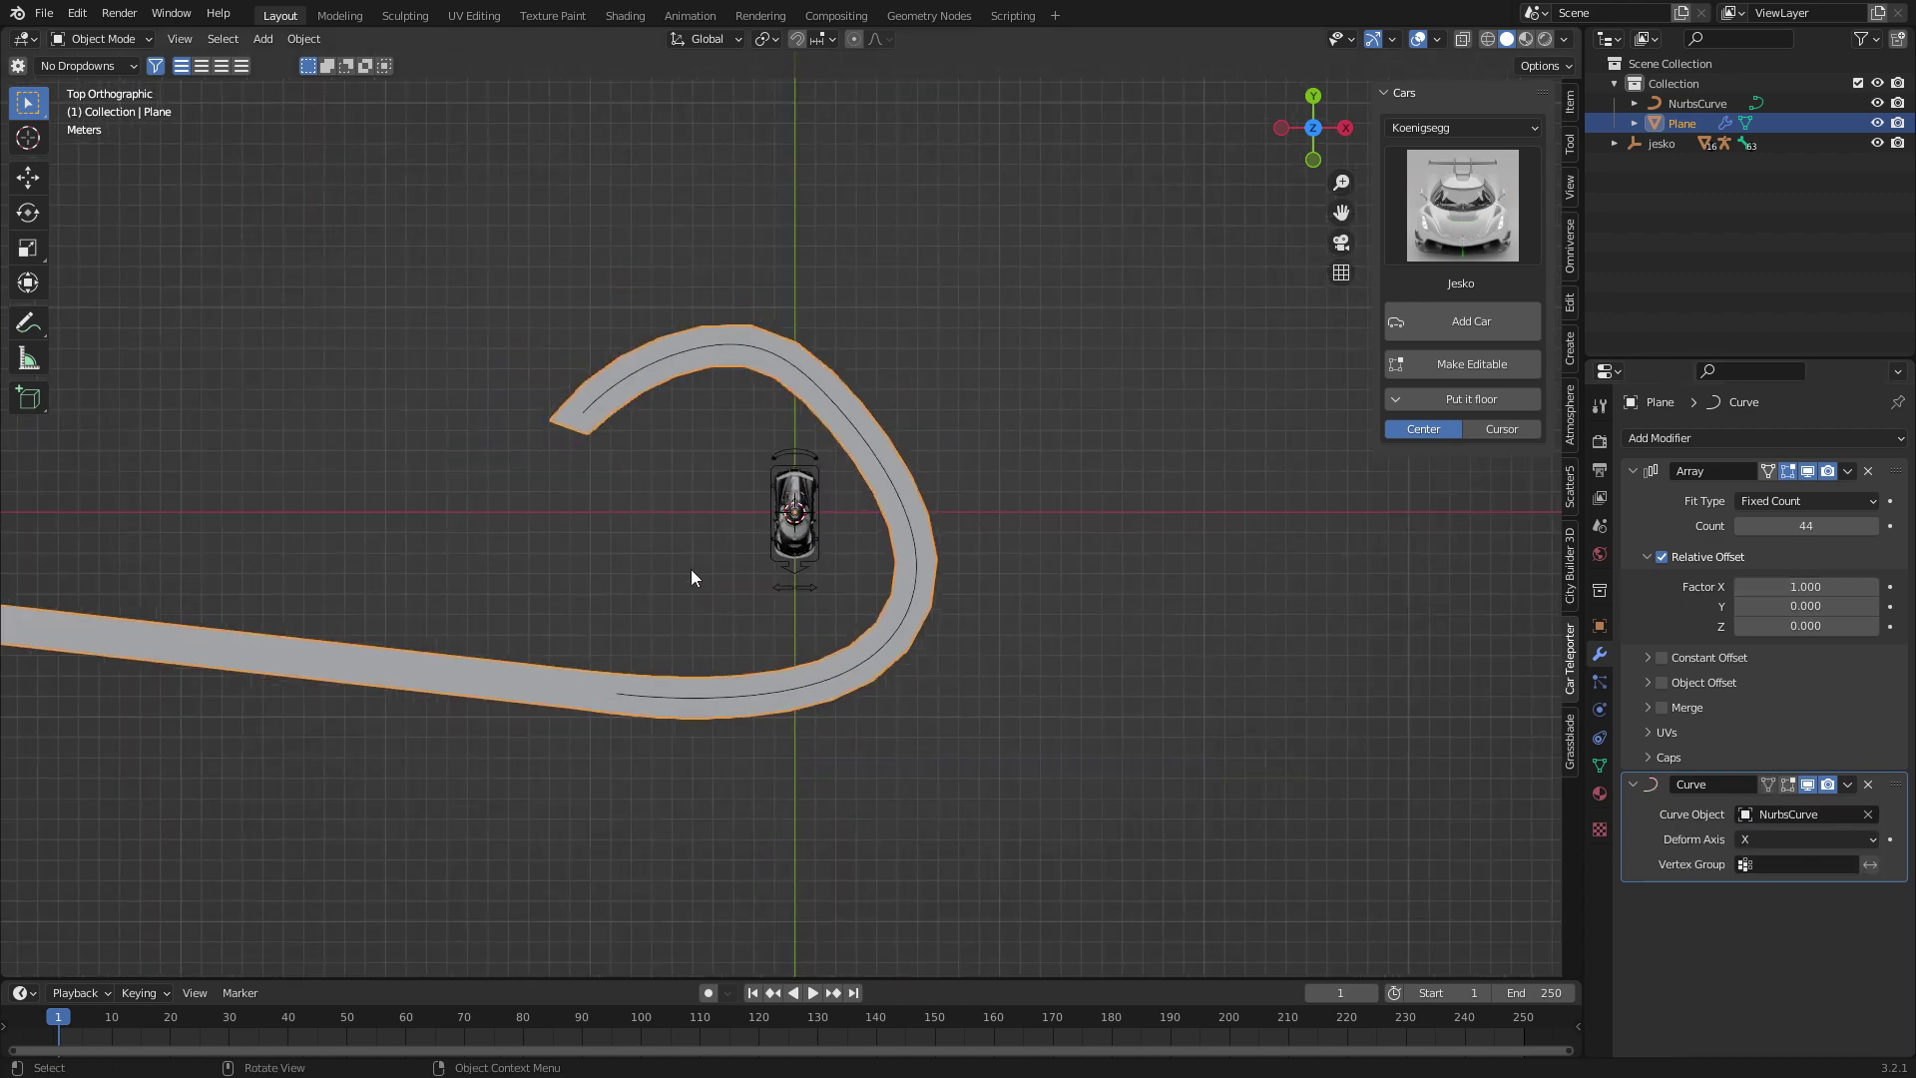
Step: Scale the plane's mesh along Y in Edit Mode to widen the road to about the car's length
key(Tab)
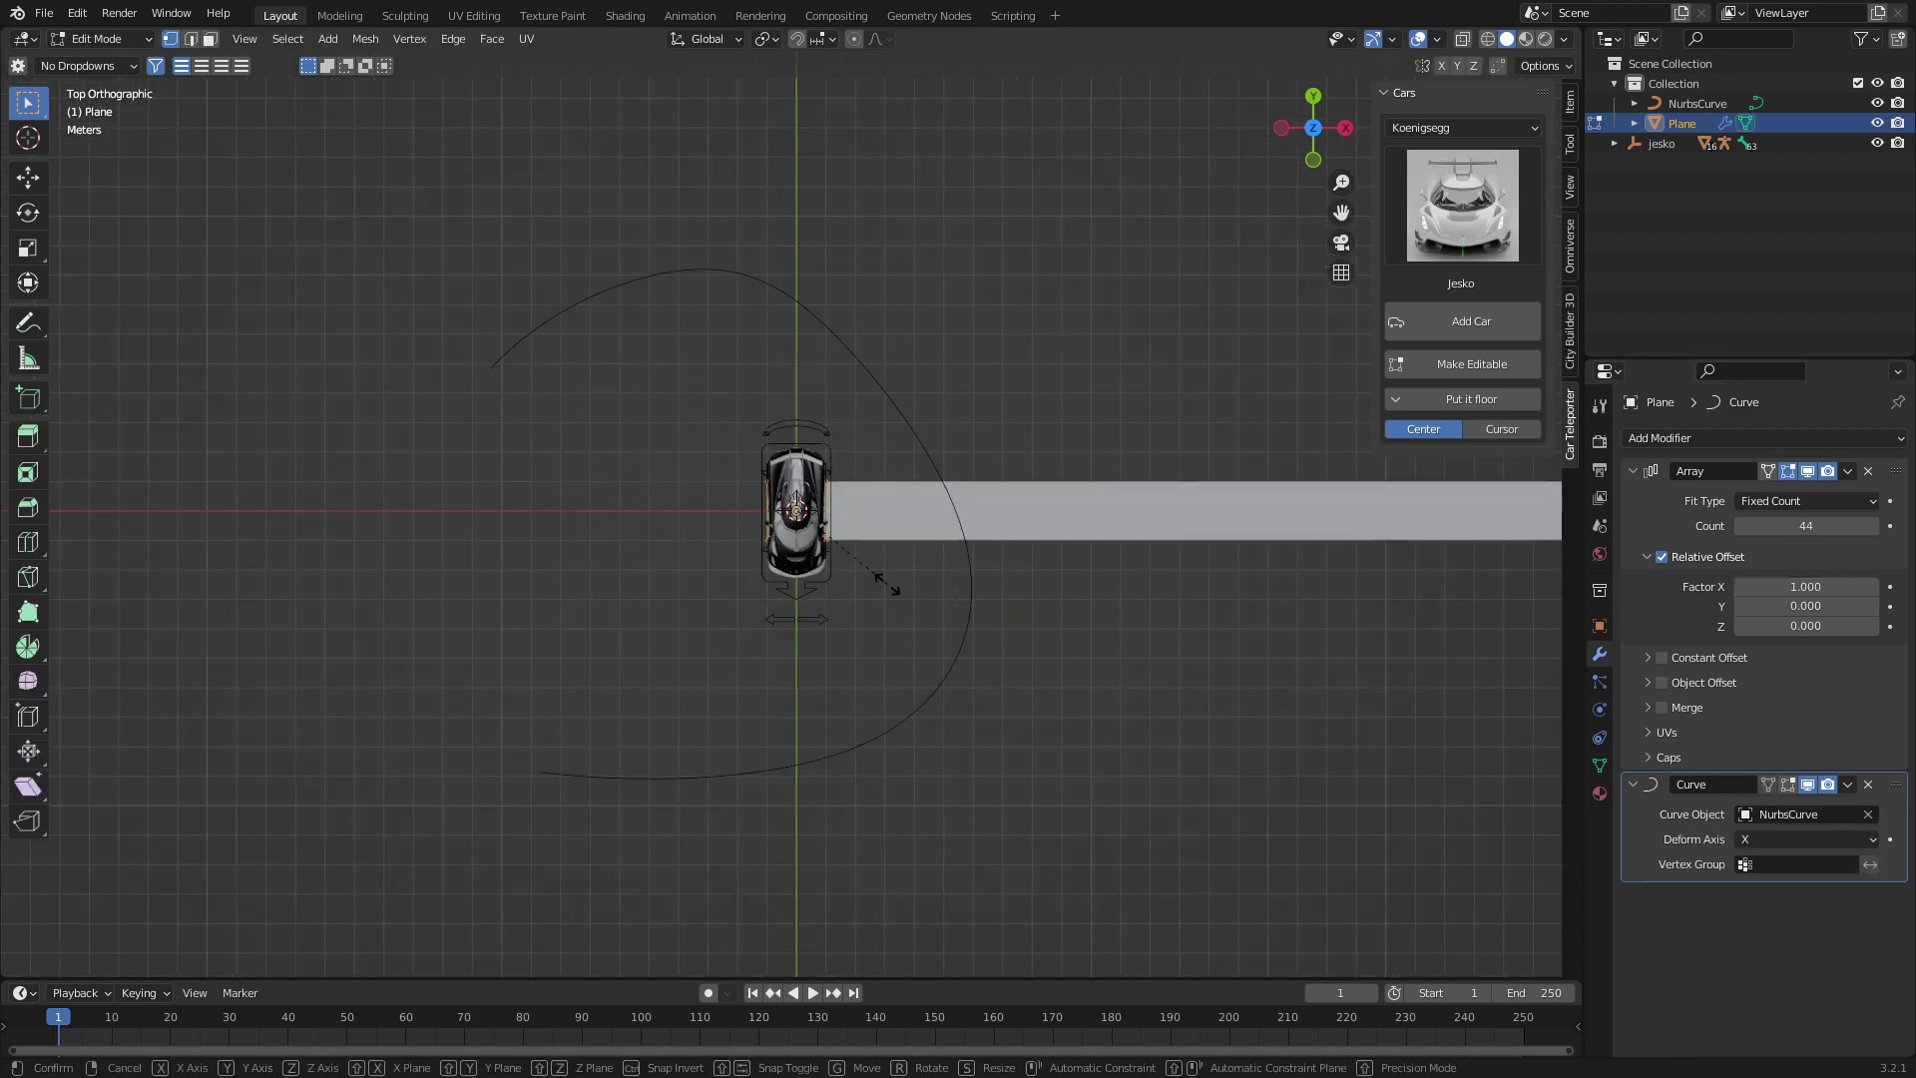
key(s)
key(y)
click(1014, 618)
key(Tab)
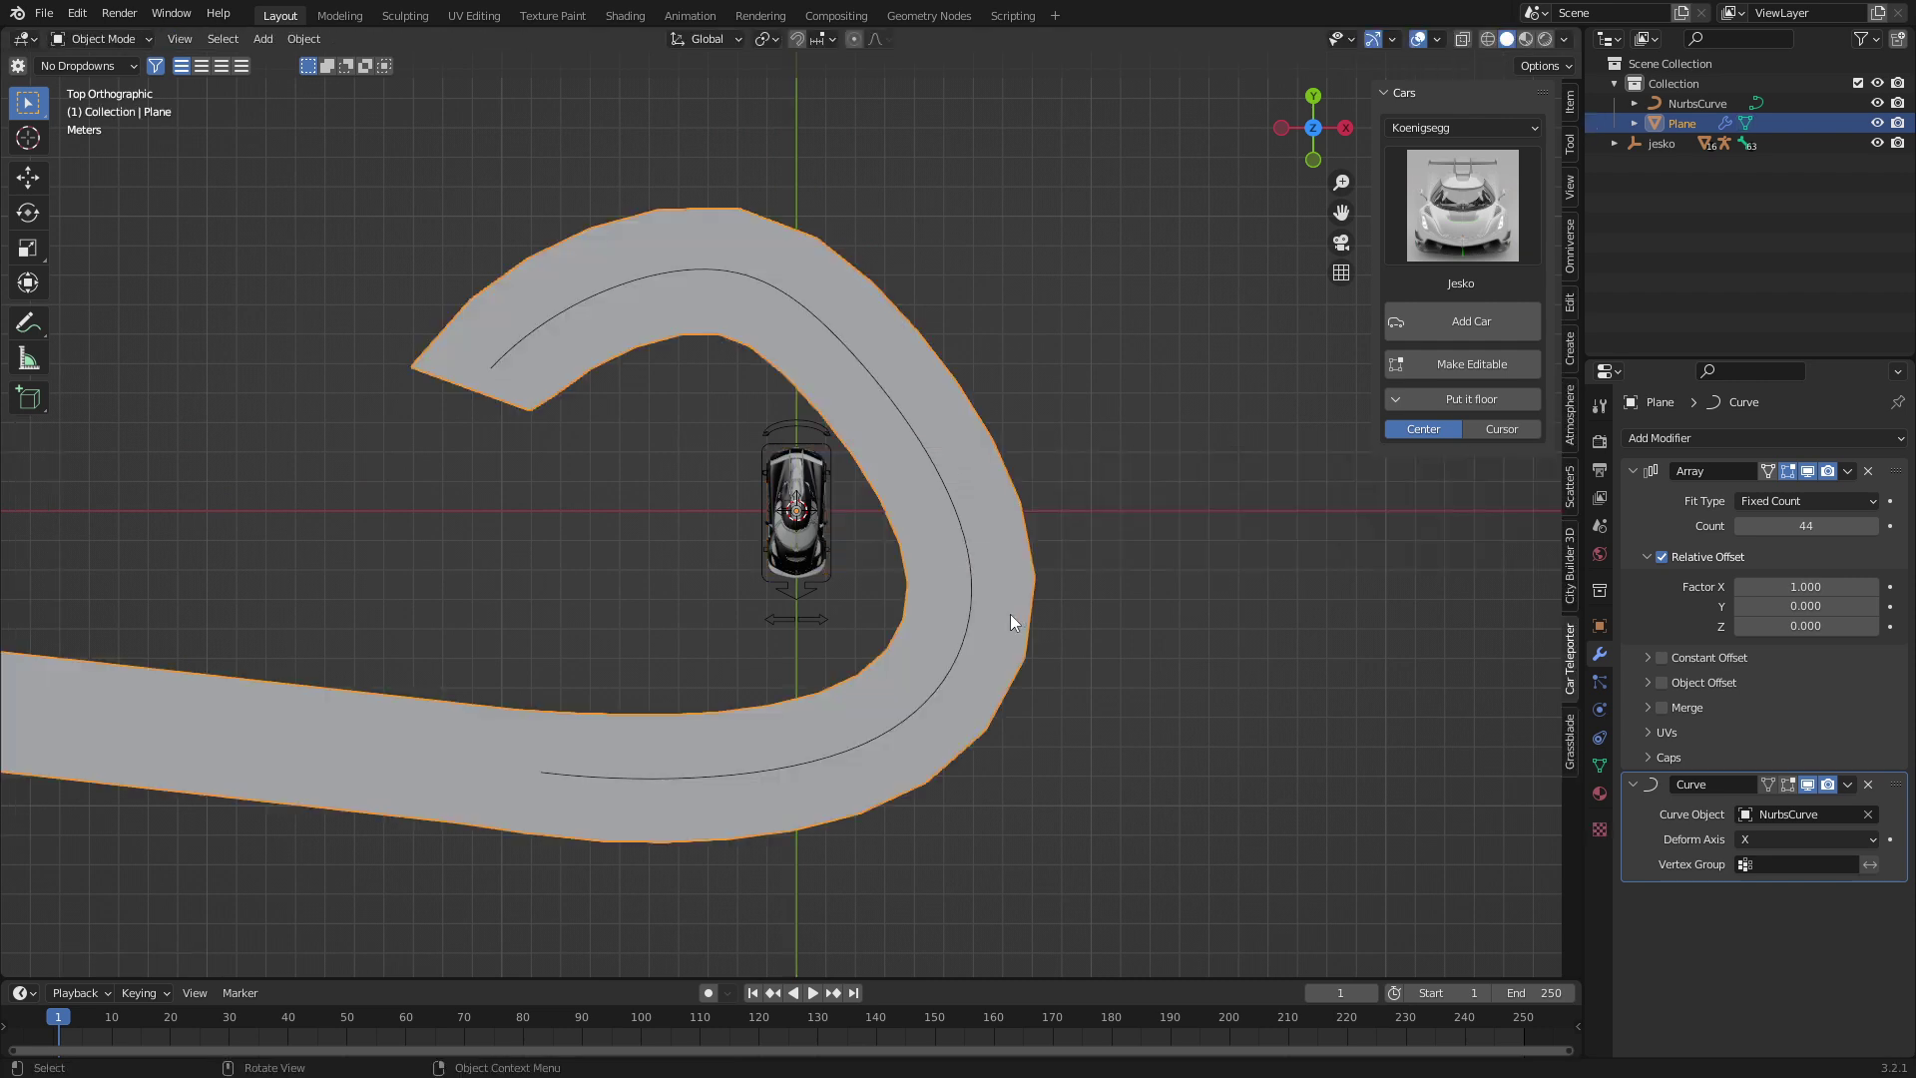
Step: Select the NURBS curve and set its preview resolution to 64
click(937, 687)
click(1600, 737)
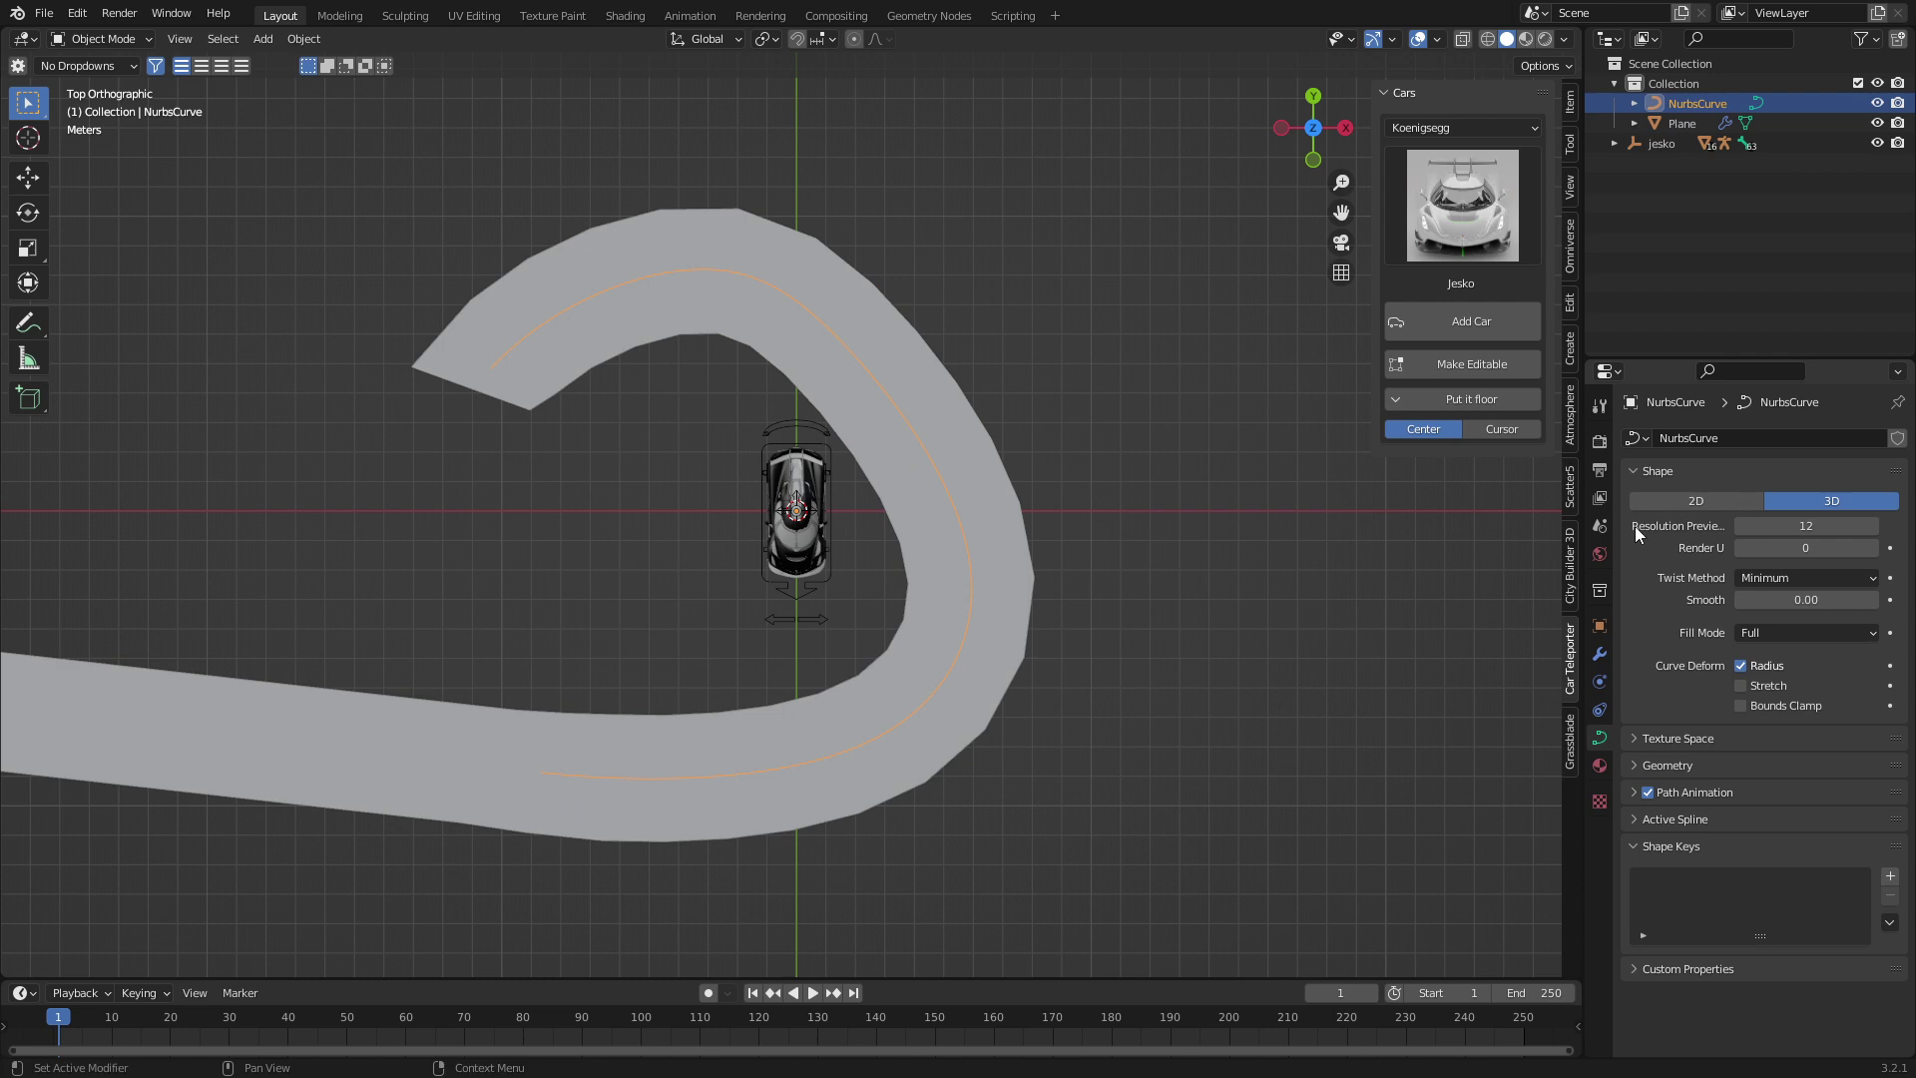
click(1743, 525)
text(64)
key(Return)
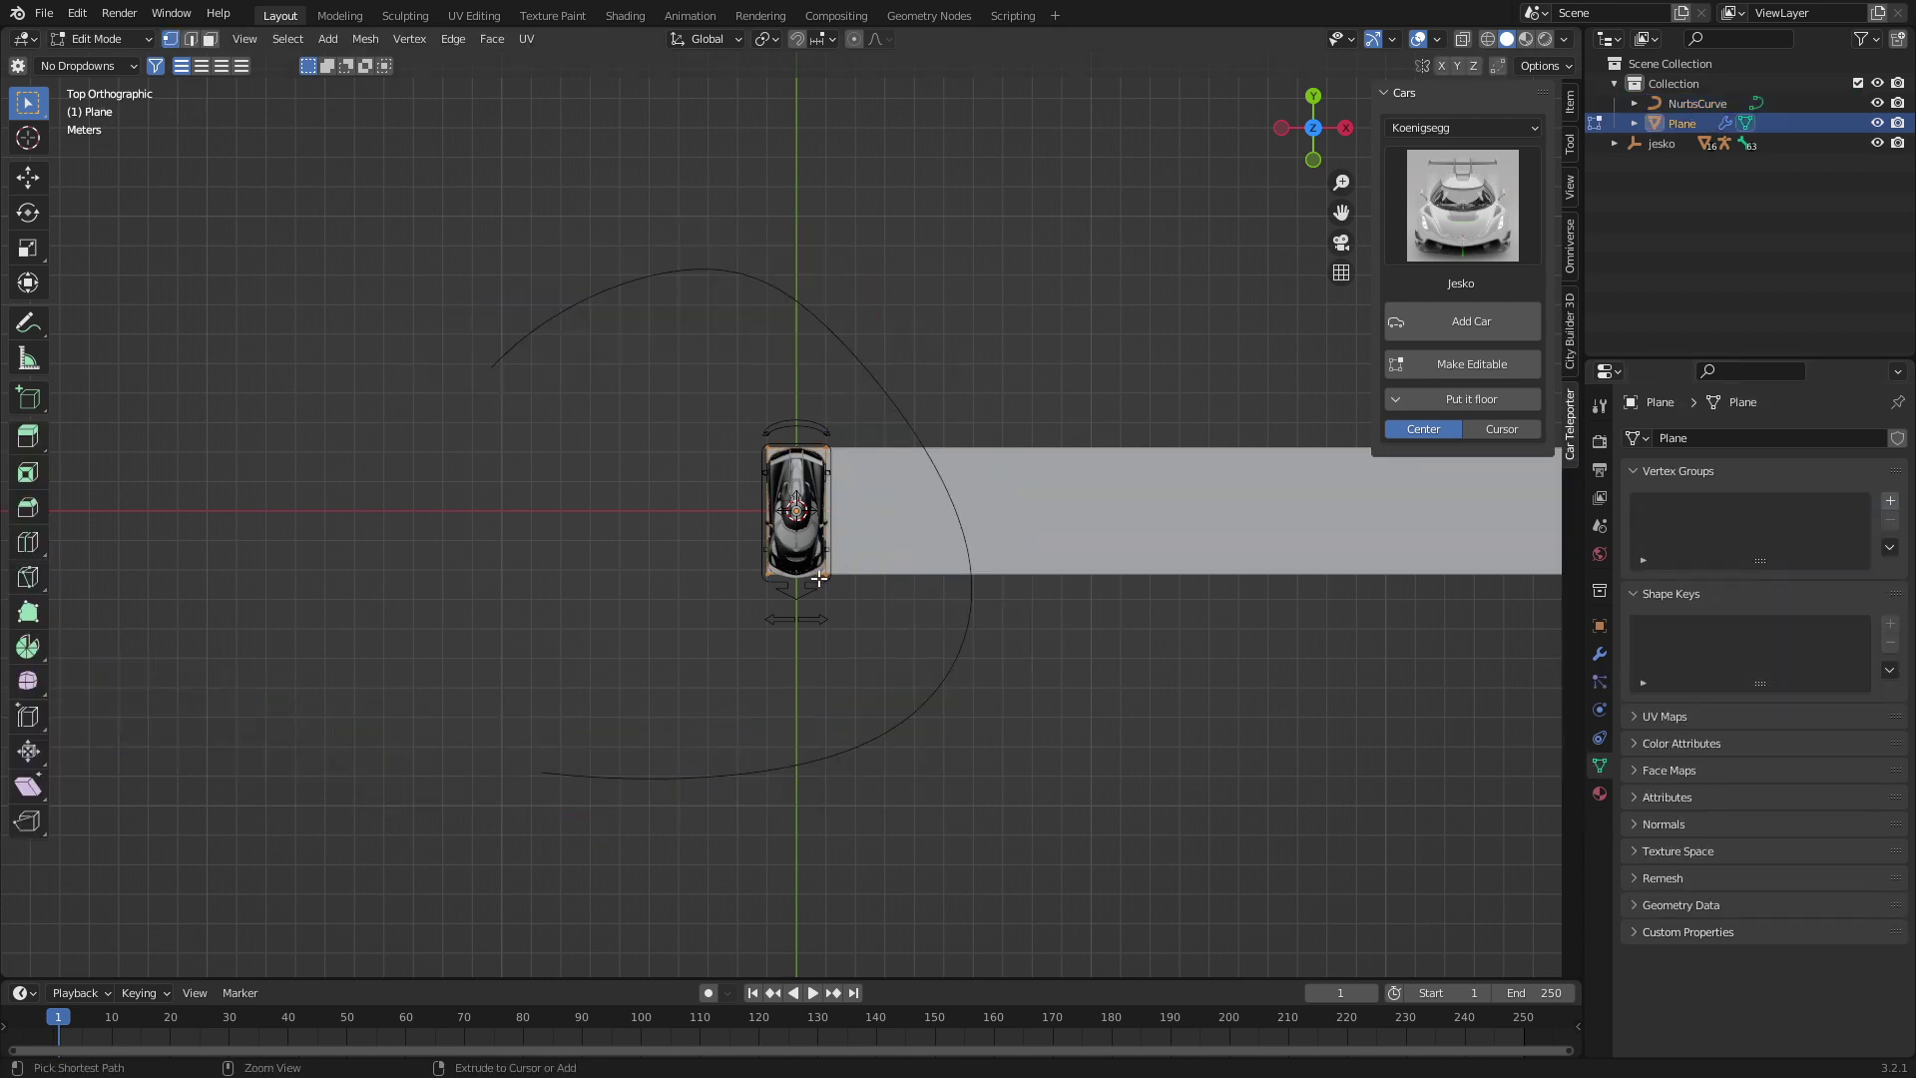
Step: Add several evenly spaced, unshifted loop cuts across the plane's mesh so the road bends smoothly along the curve
key(ctrl+r)
scroll(814, 574, up, 1)
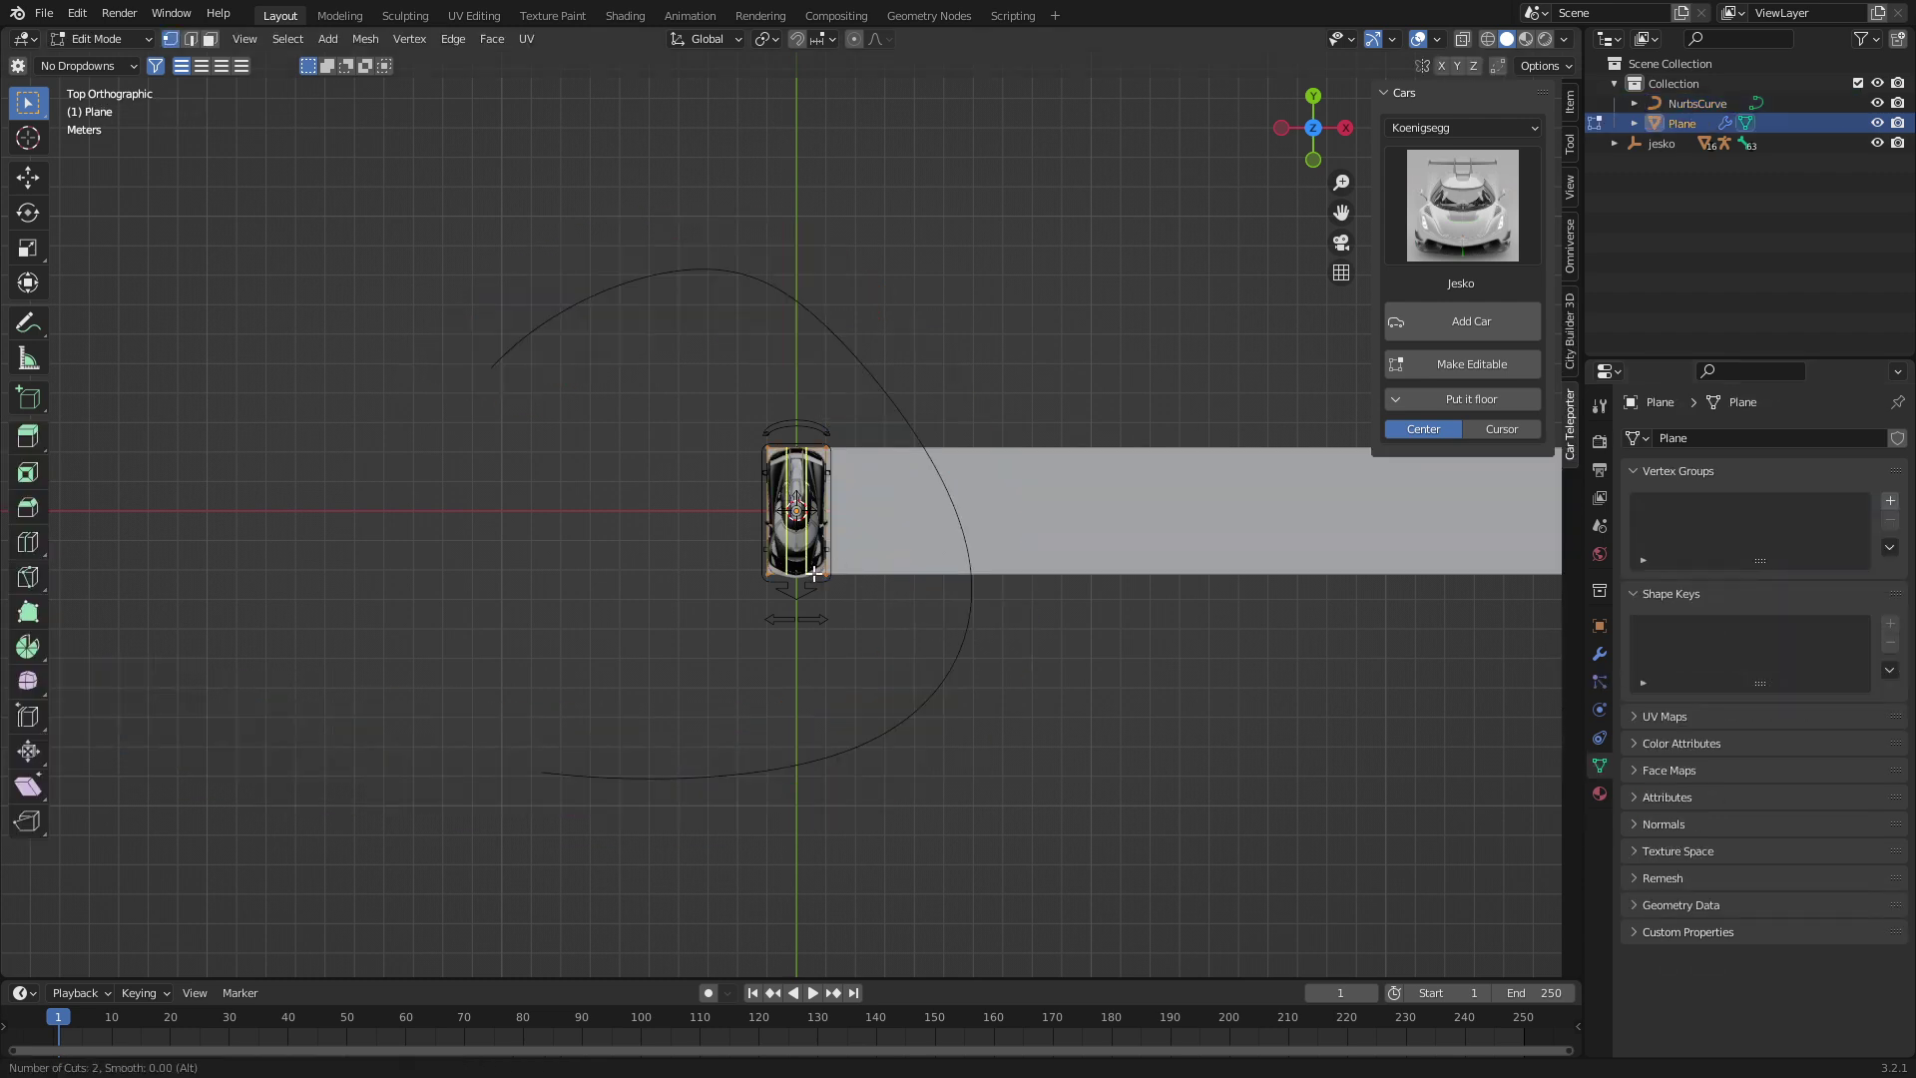
click(814, 575)
right_click(814, 575)
key(Tab)
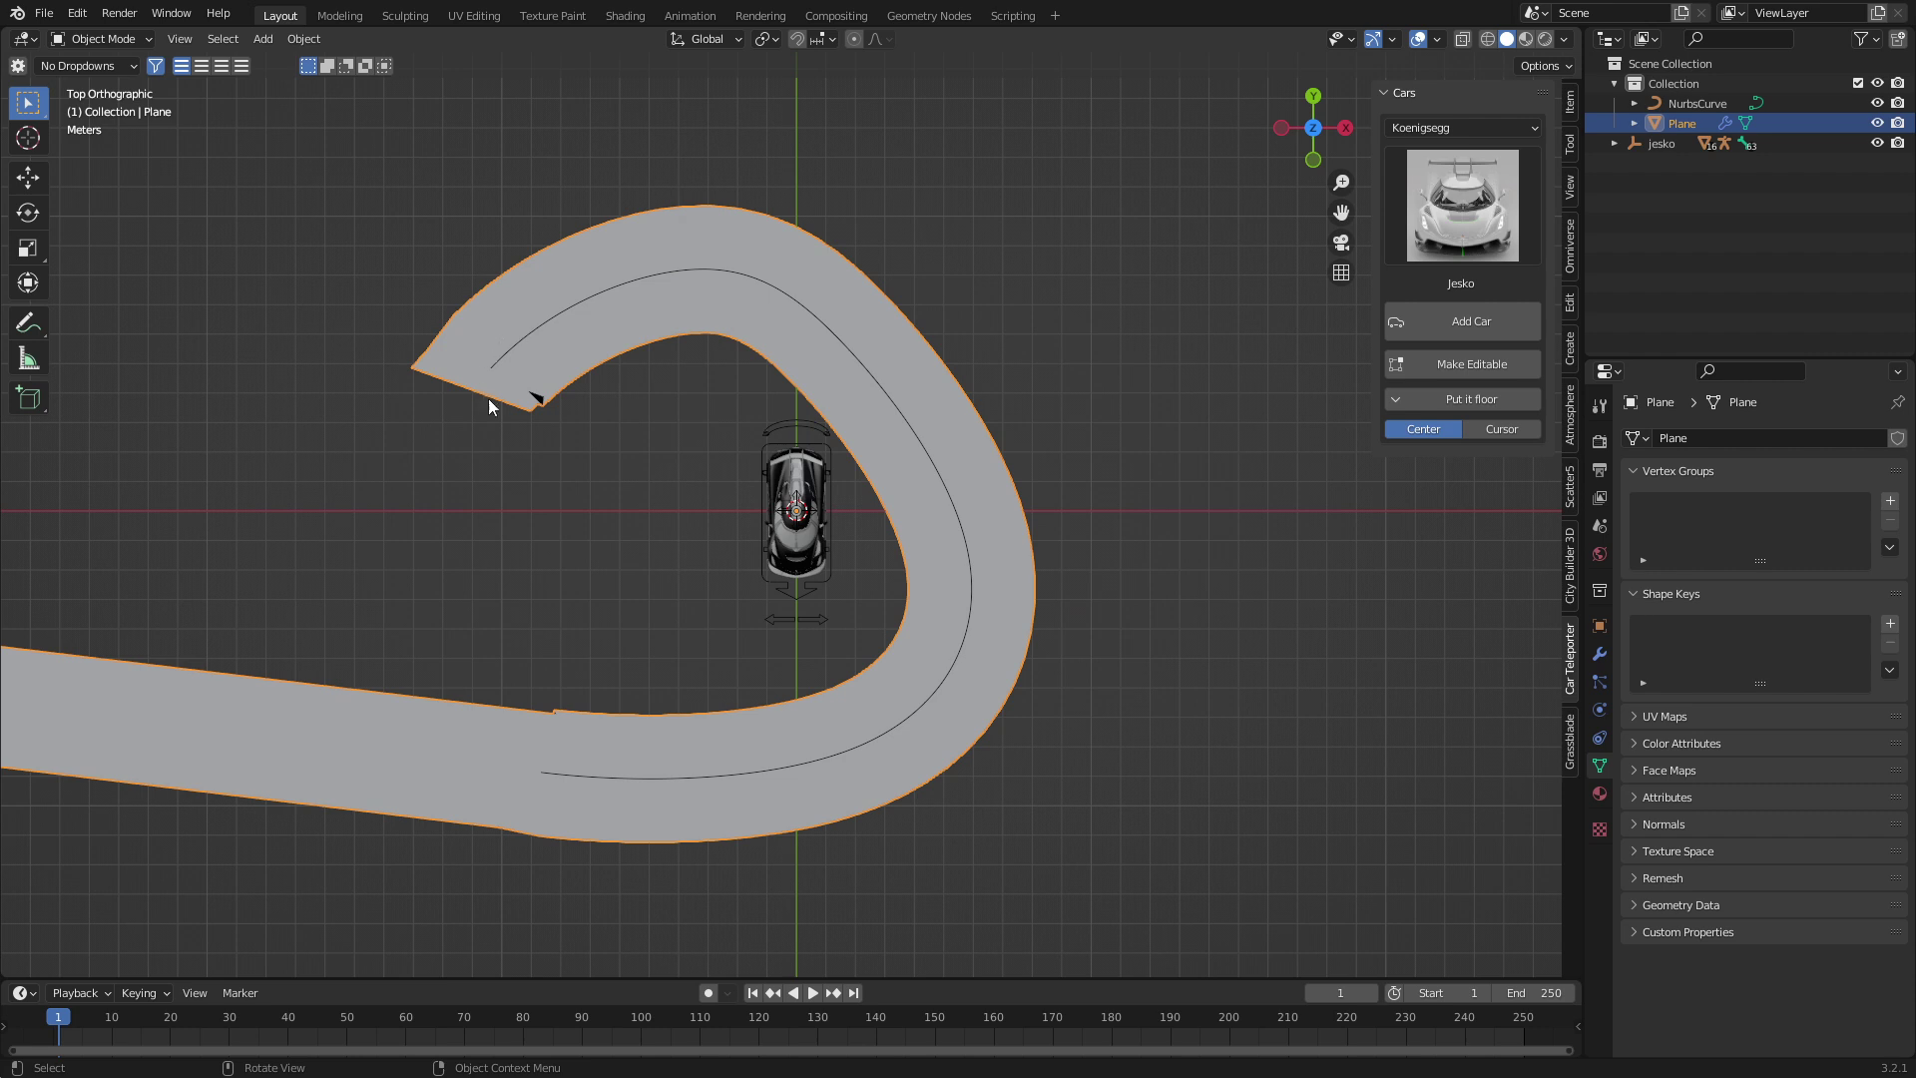
Step: Select the Jesko's car rig and switch it to Pose Mode
click(839, 457)
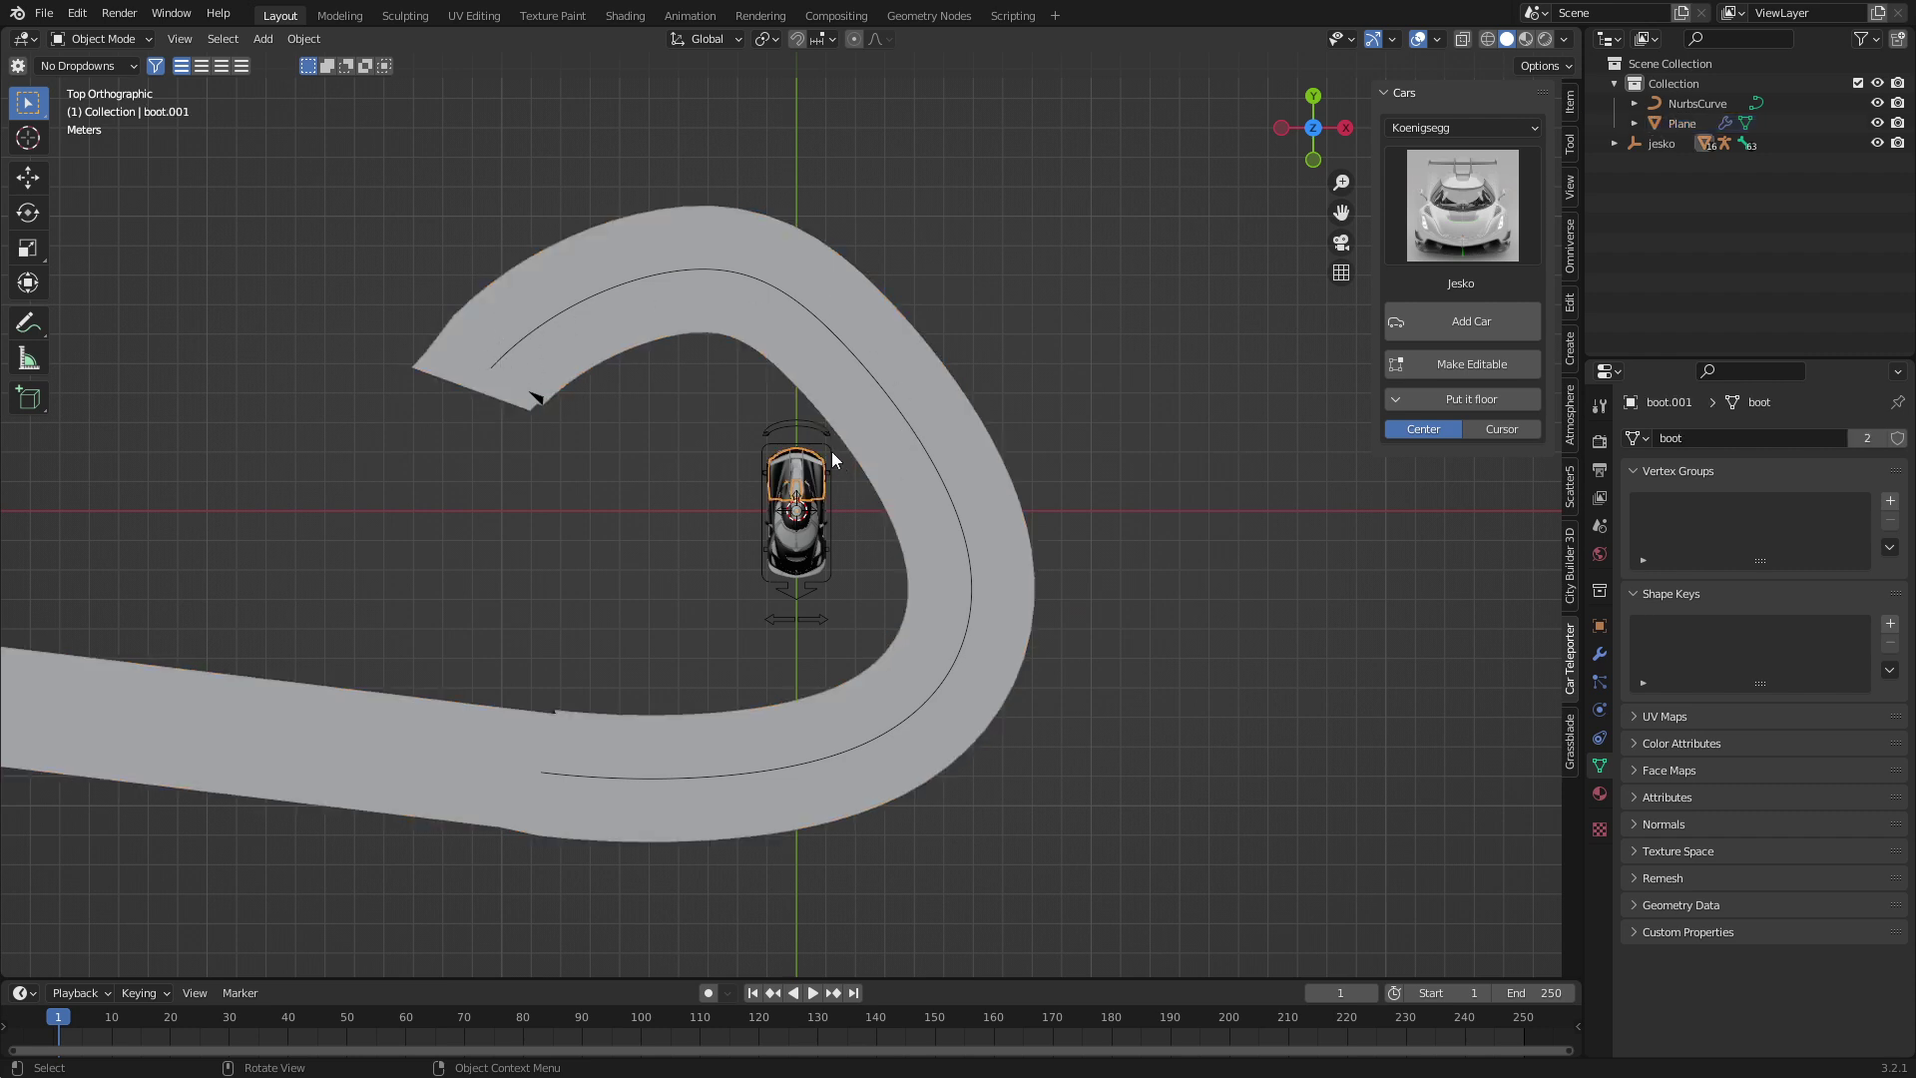
click(108, 39)
click(100, 106)
middle_drag(858, 417, 921, 573)
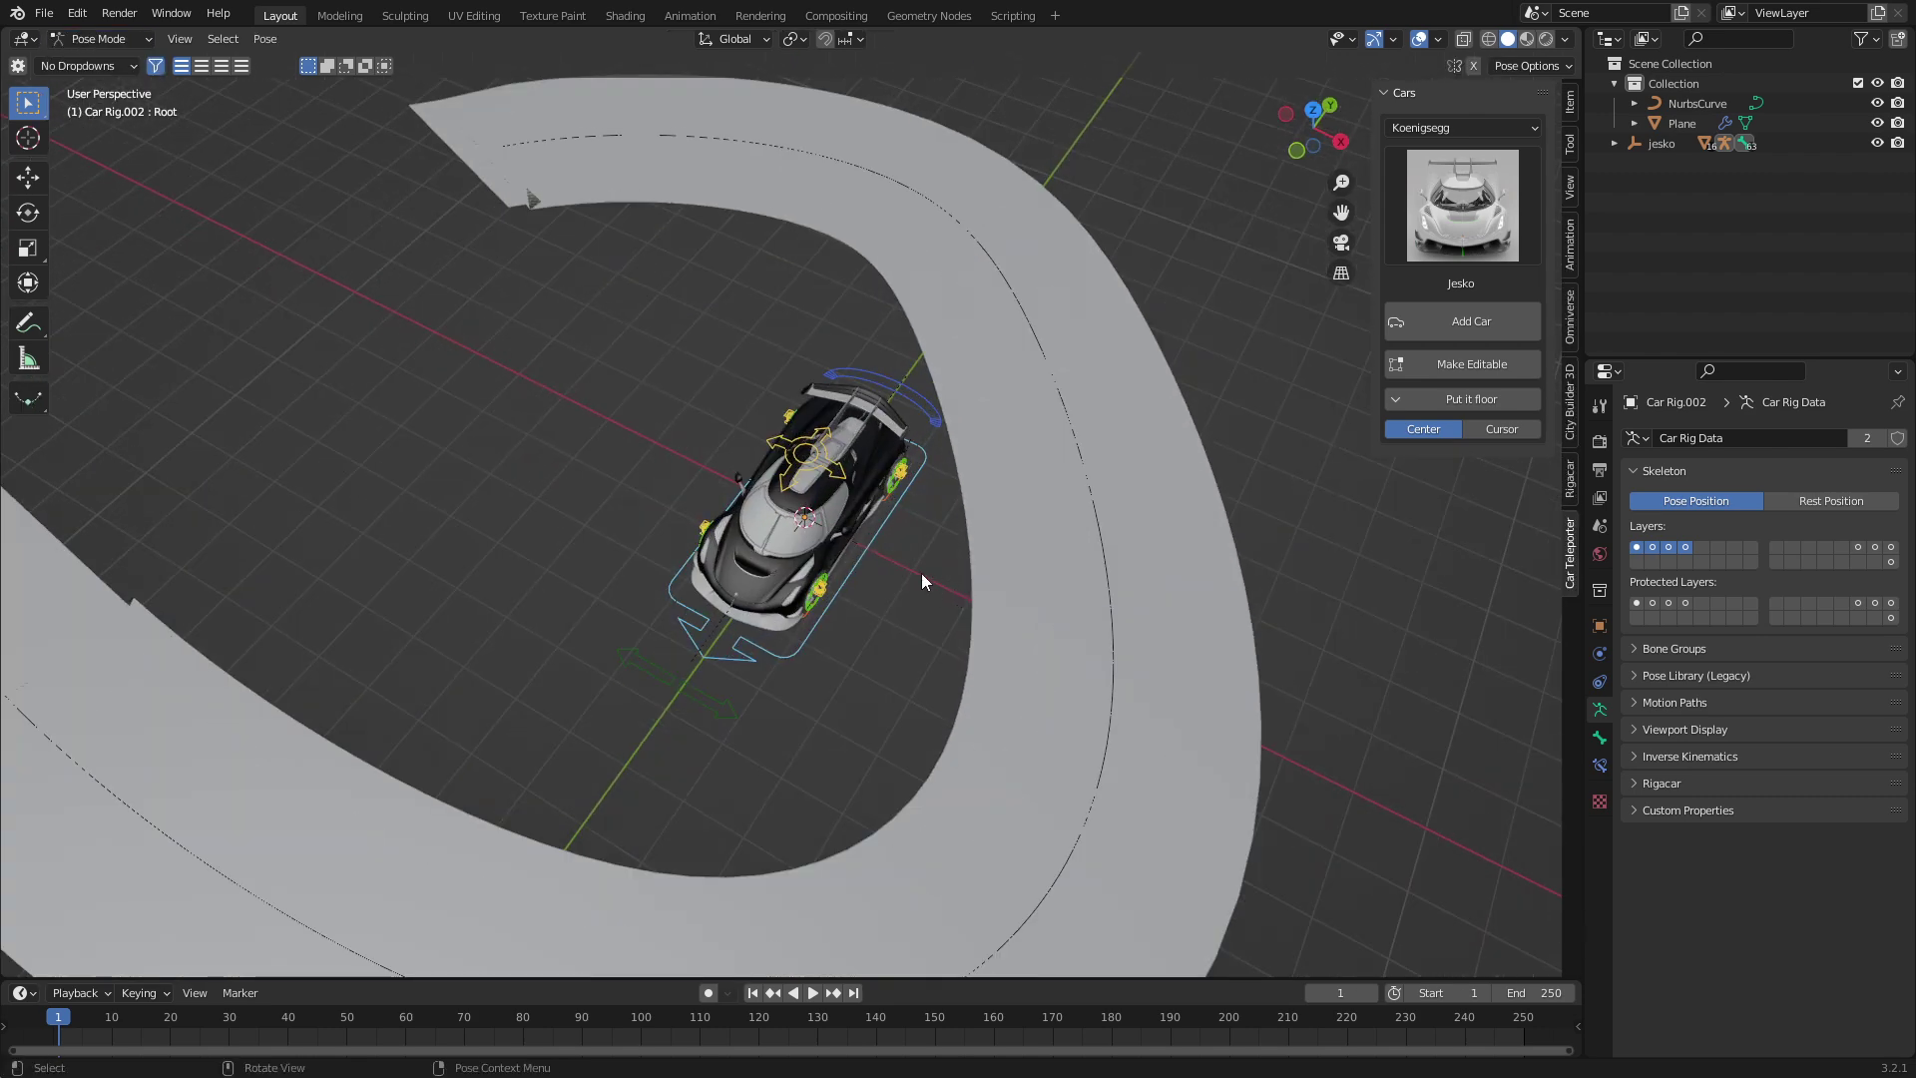
Step: Add a Follow Path bone constraint to the rig's Root bone with NurbsCurve as the target
click(871, 544)
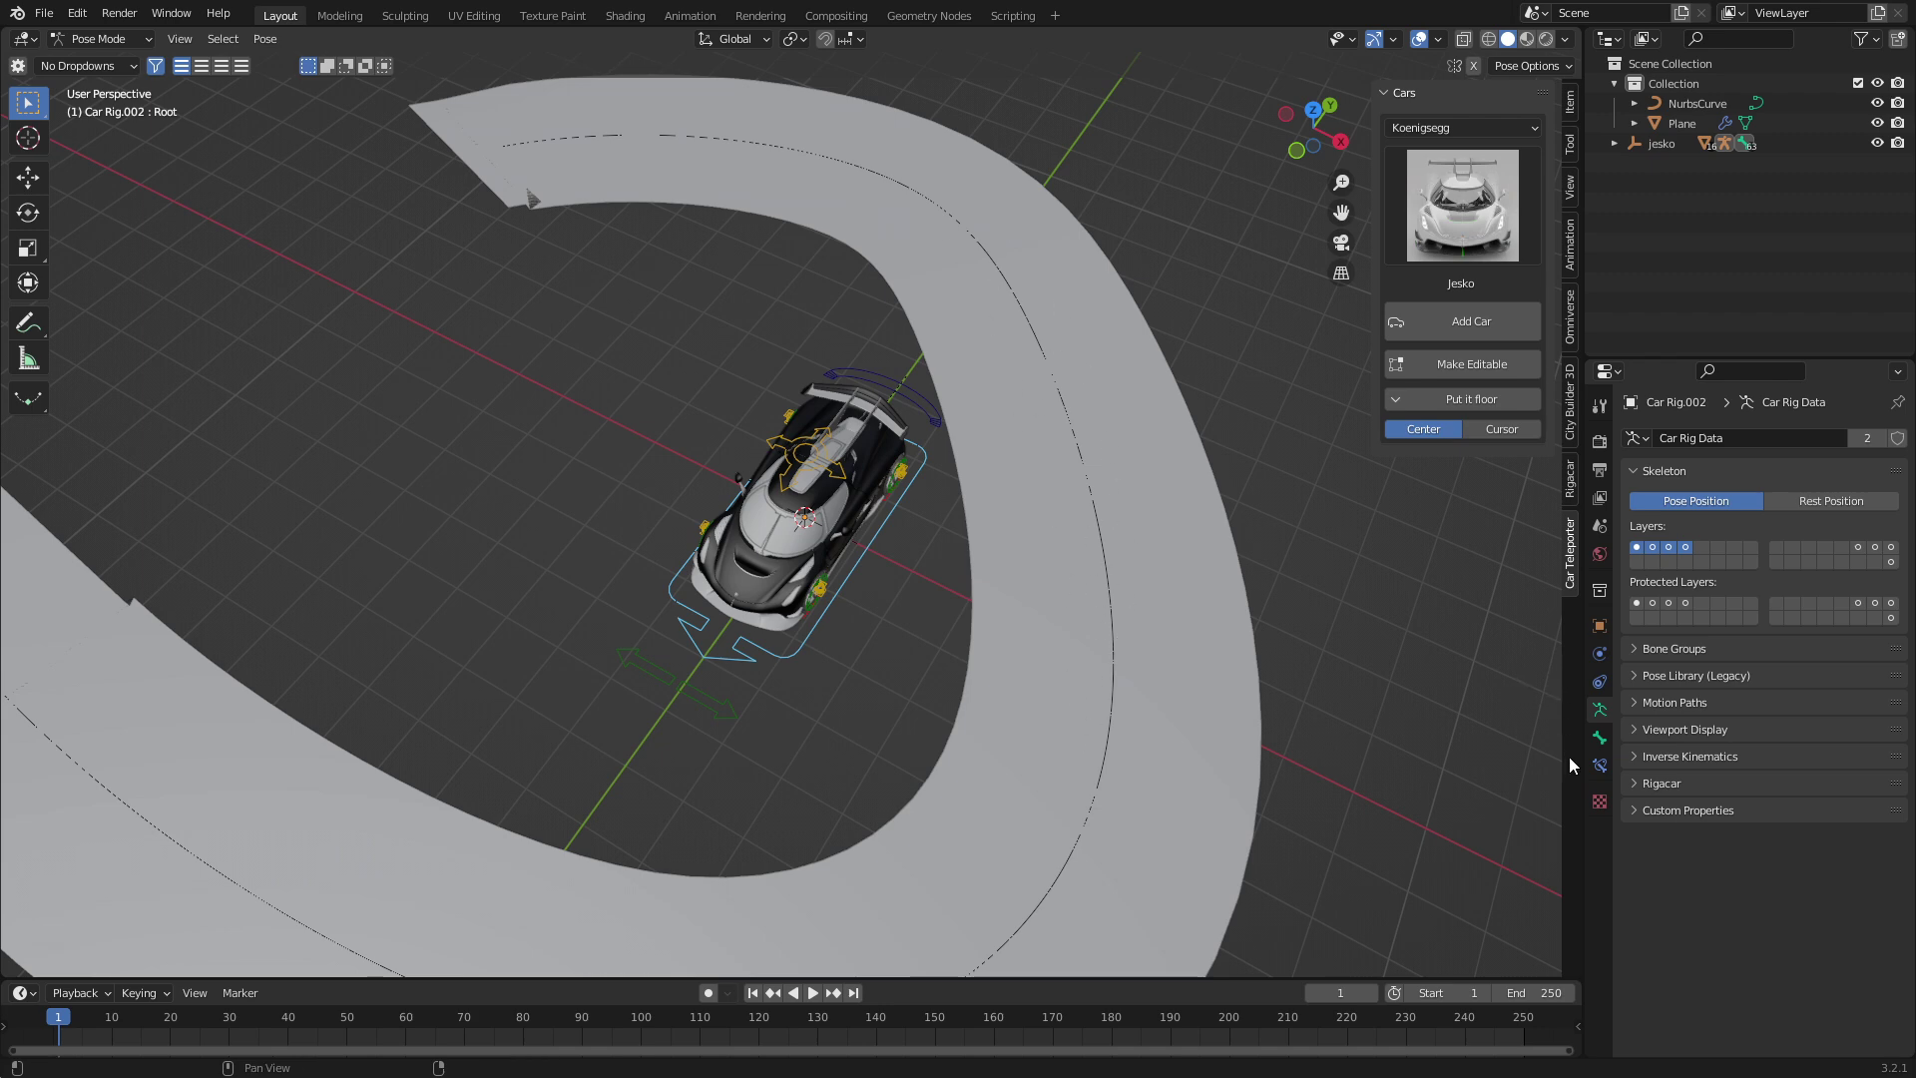
click(1600, 767)
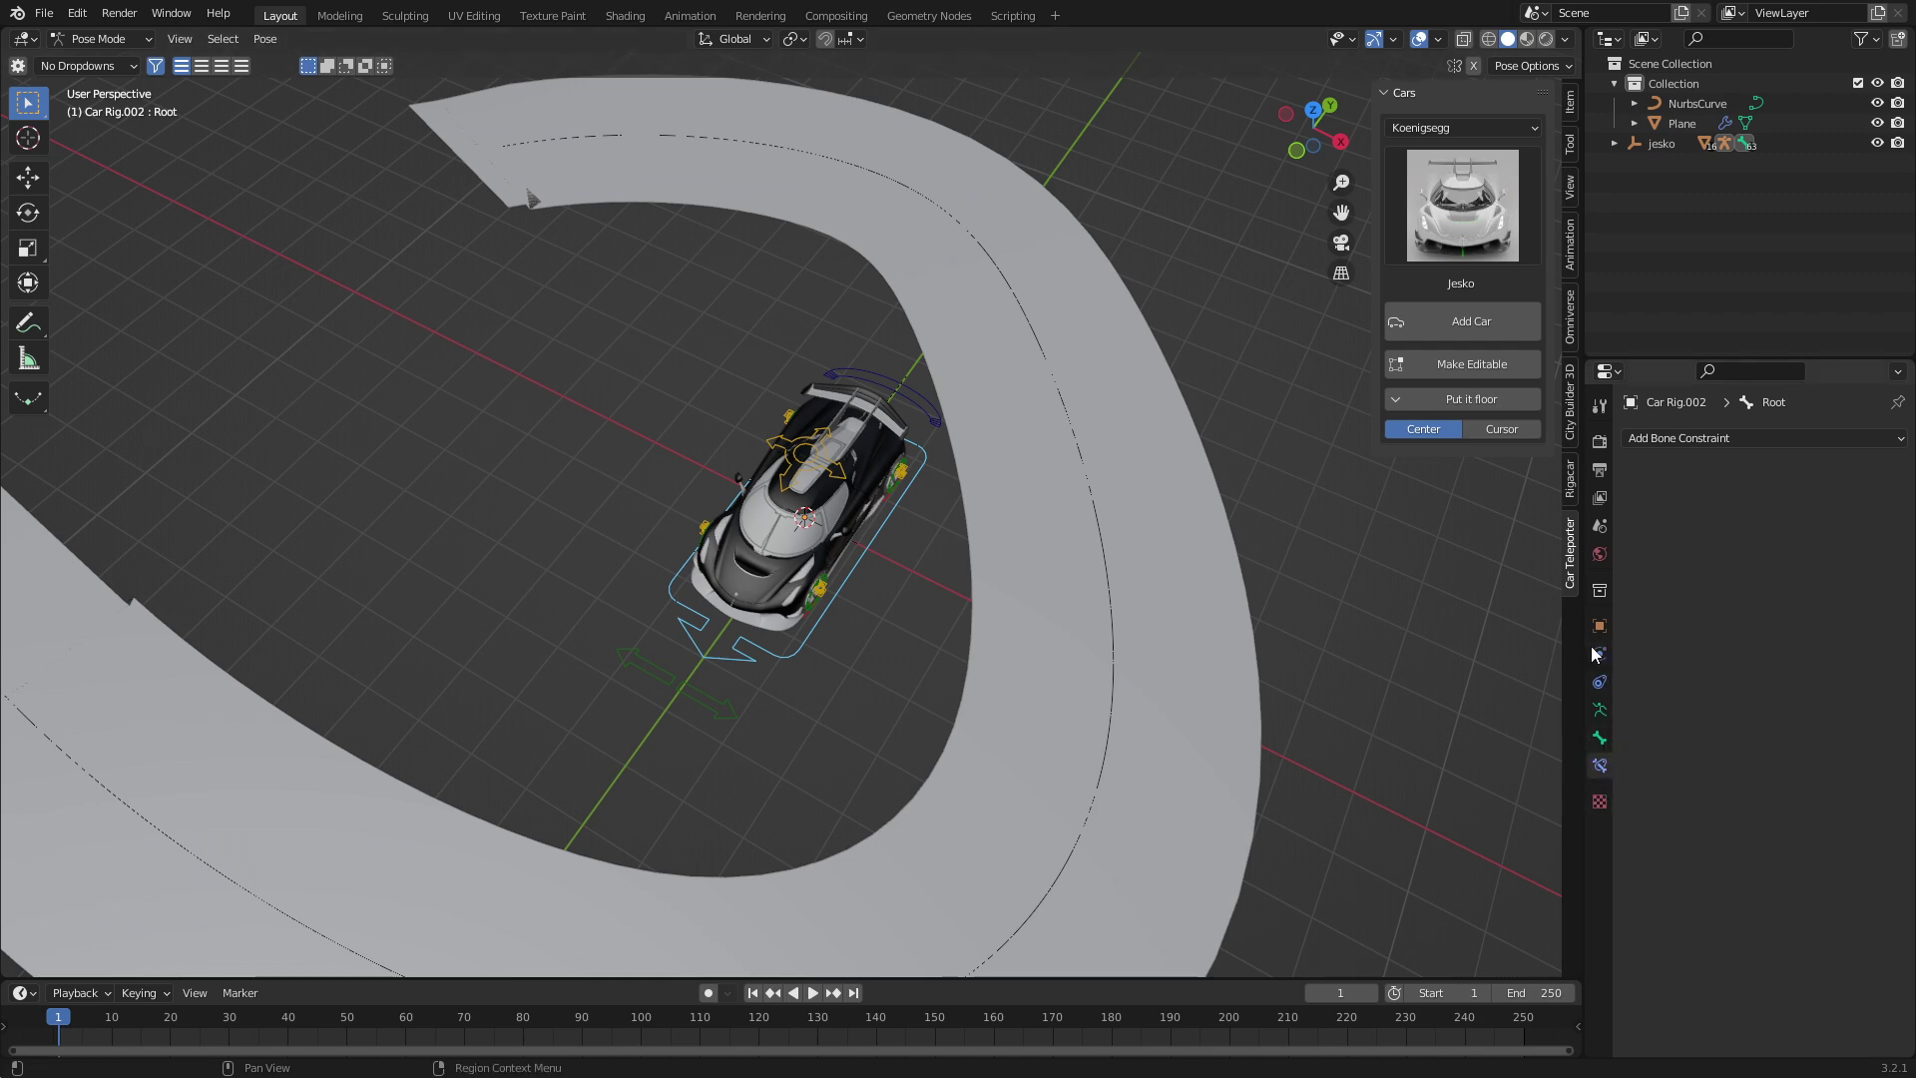
click(1681, 441)
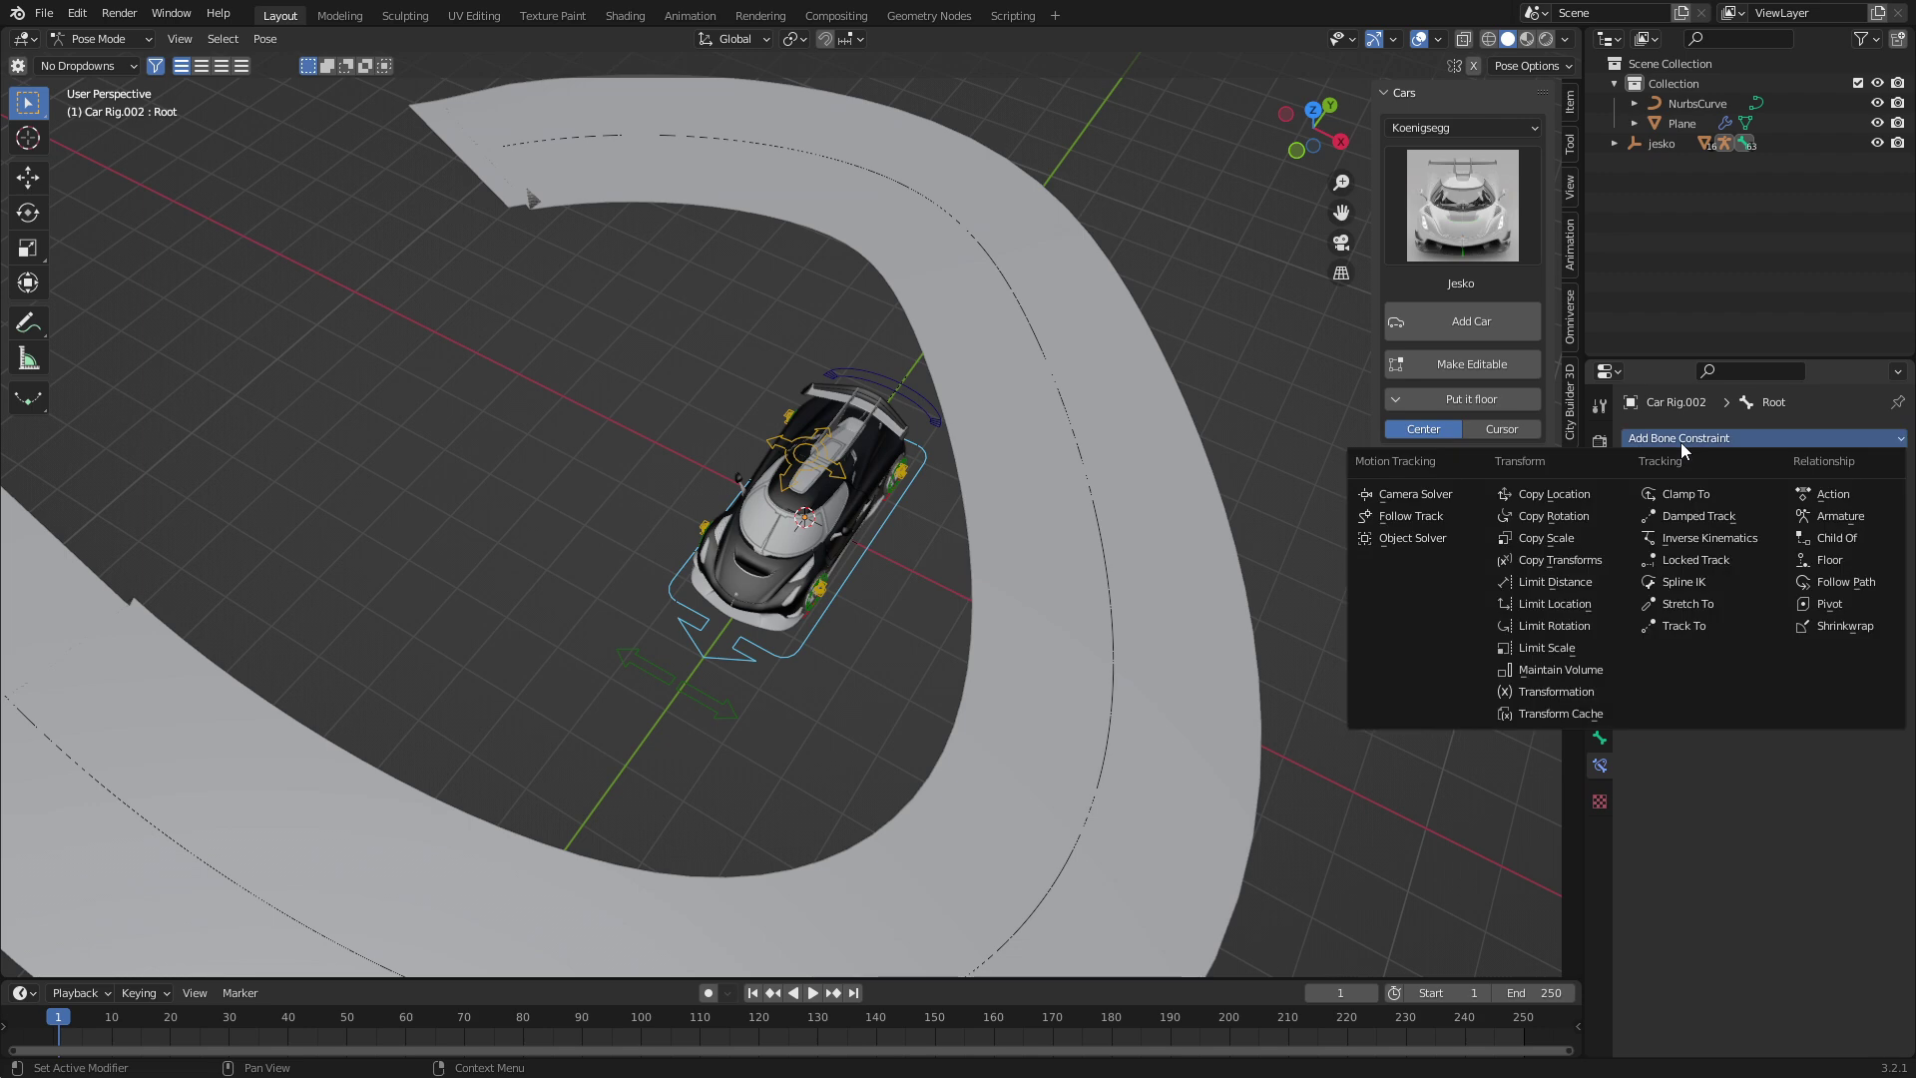
click(1868, 587)
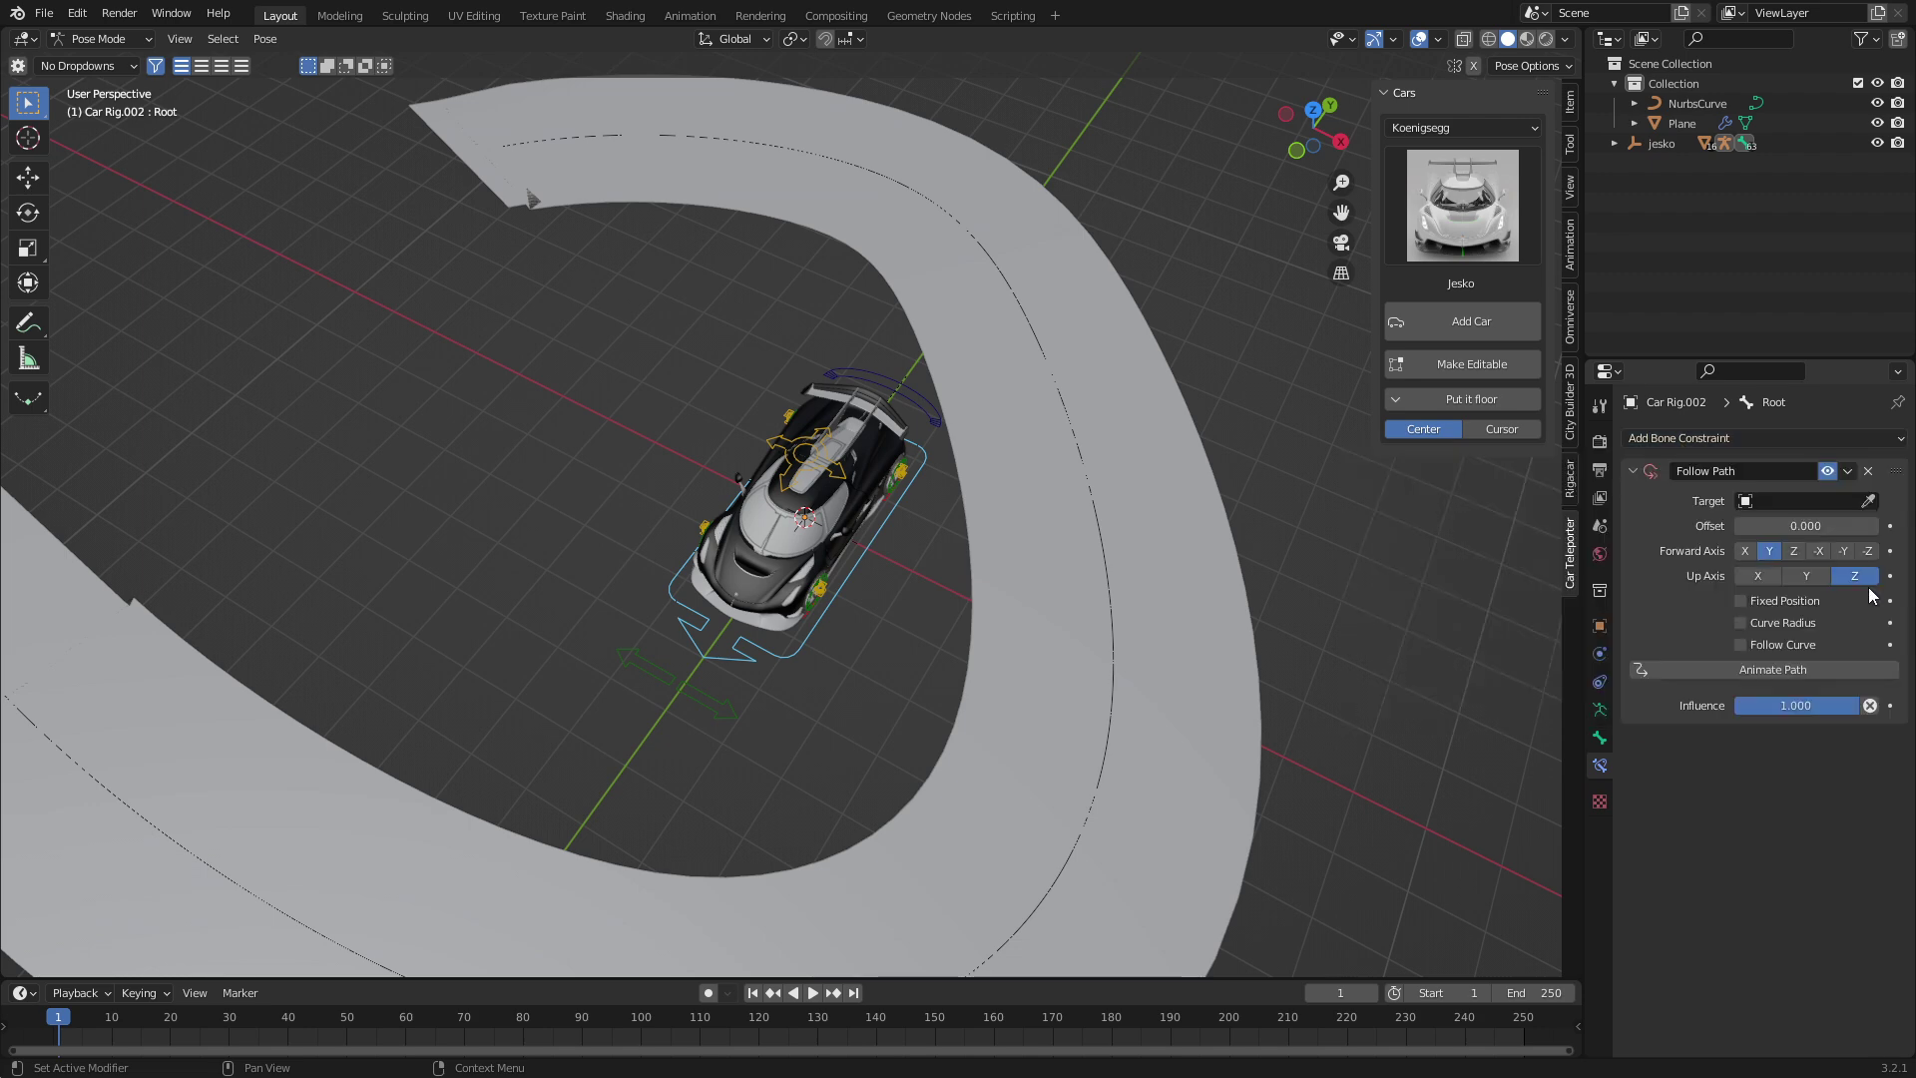
click(1796, 501)
click(1746, 531)
Step: Enable Follow Curve on the Follow Path constraint and set its forward axis to -Y, with the timeline at frame 35
shift+middle_drag(664, 342, 1018, 610)
scroll(849, 531, up, 3)
shift+middle_drag(849, 531, 983, 743)
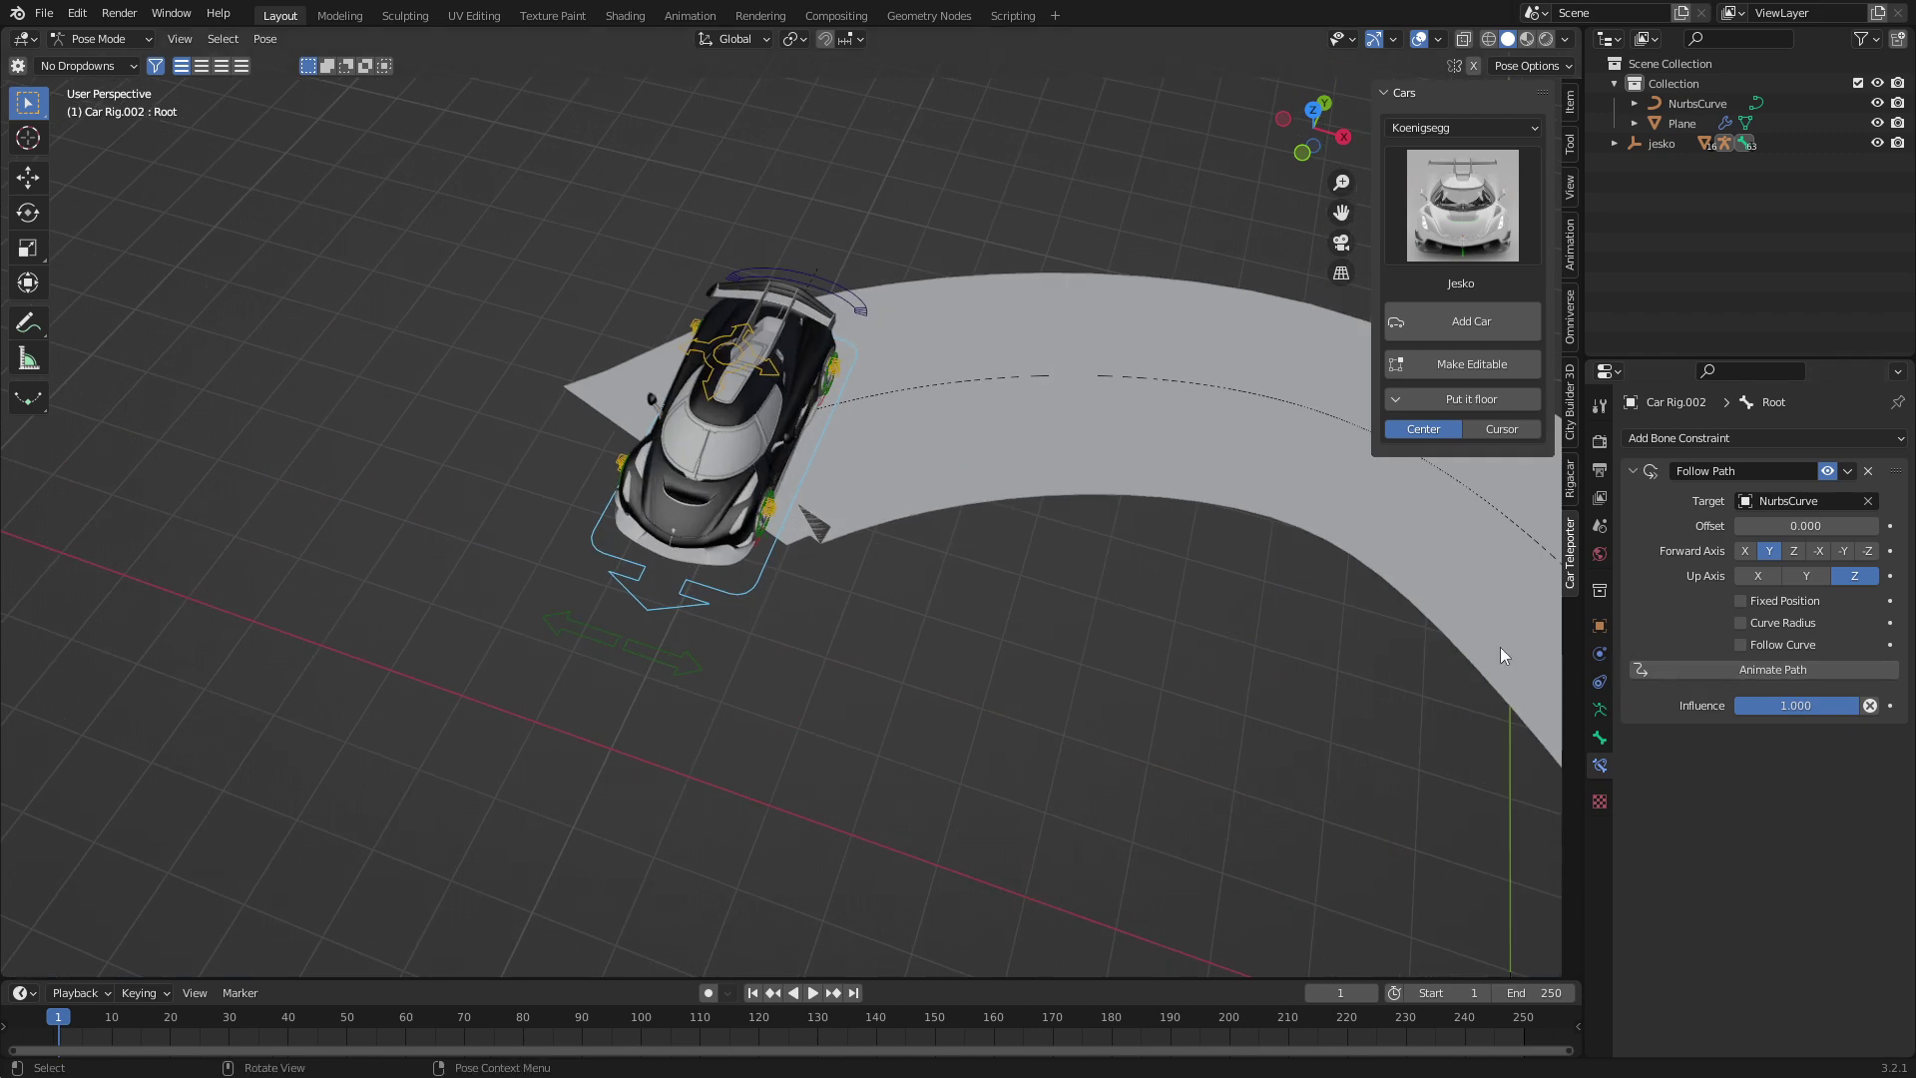
click(1740, 646)
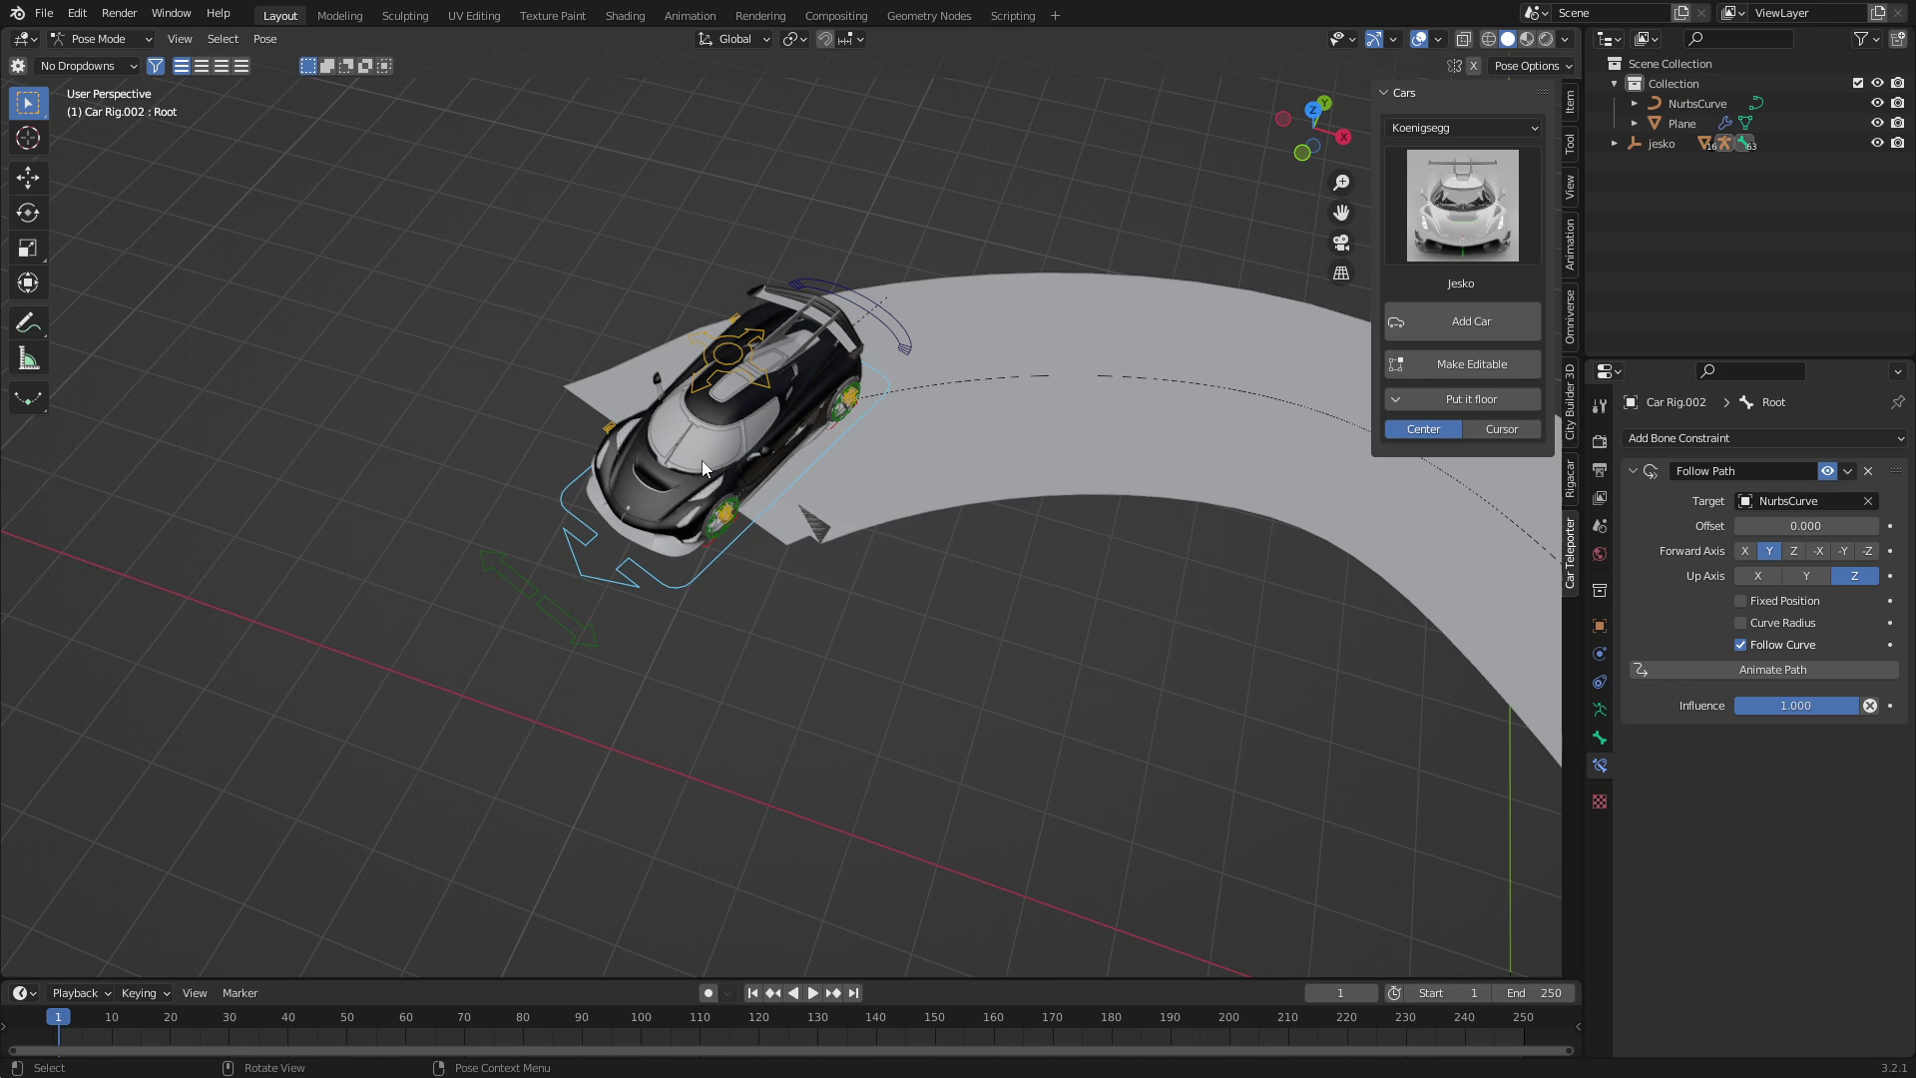
drag(212, 1014, 258, 1016)
middle_drag(1028, 689, 886, 537)
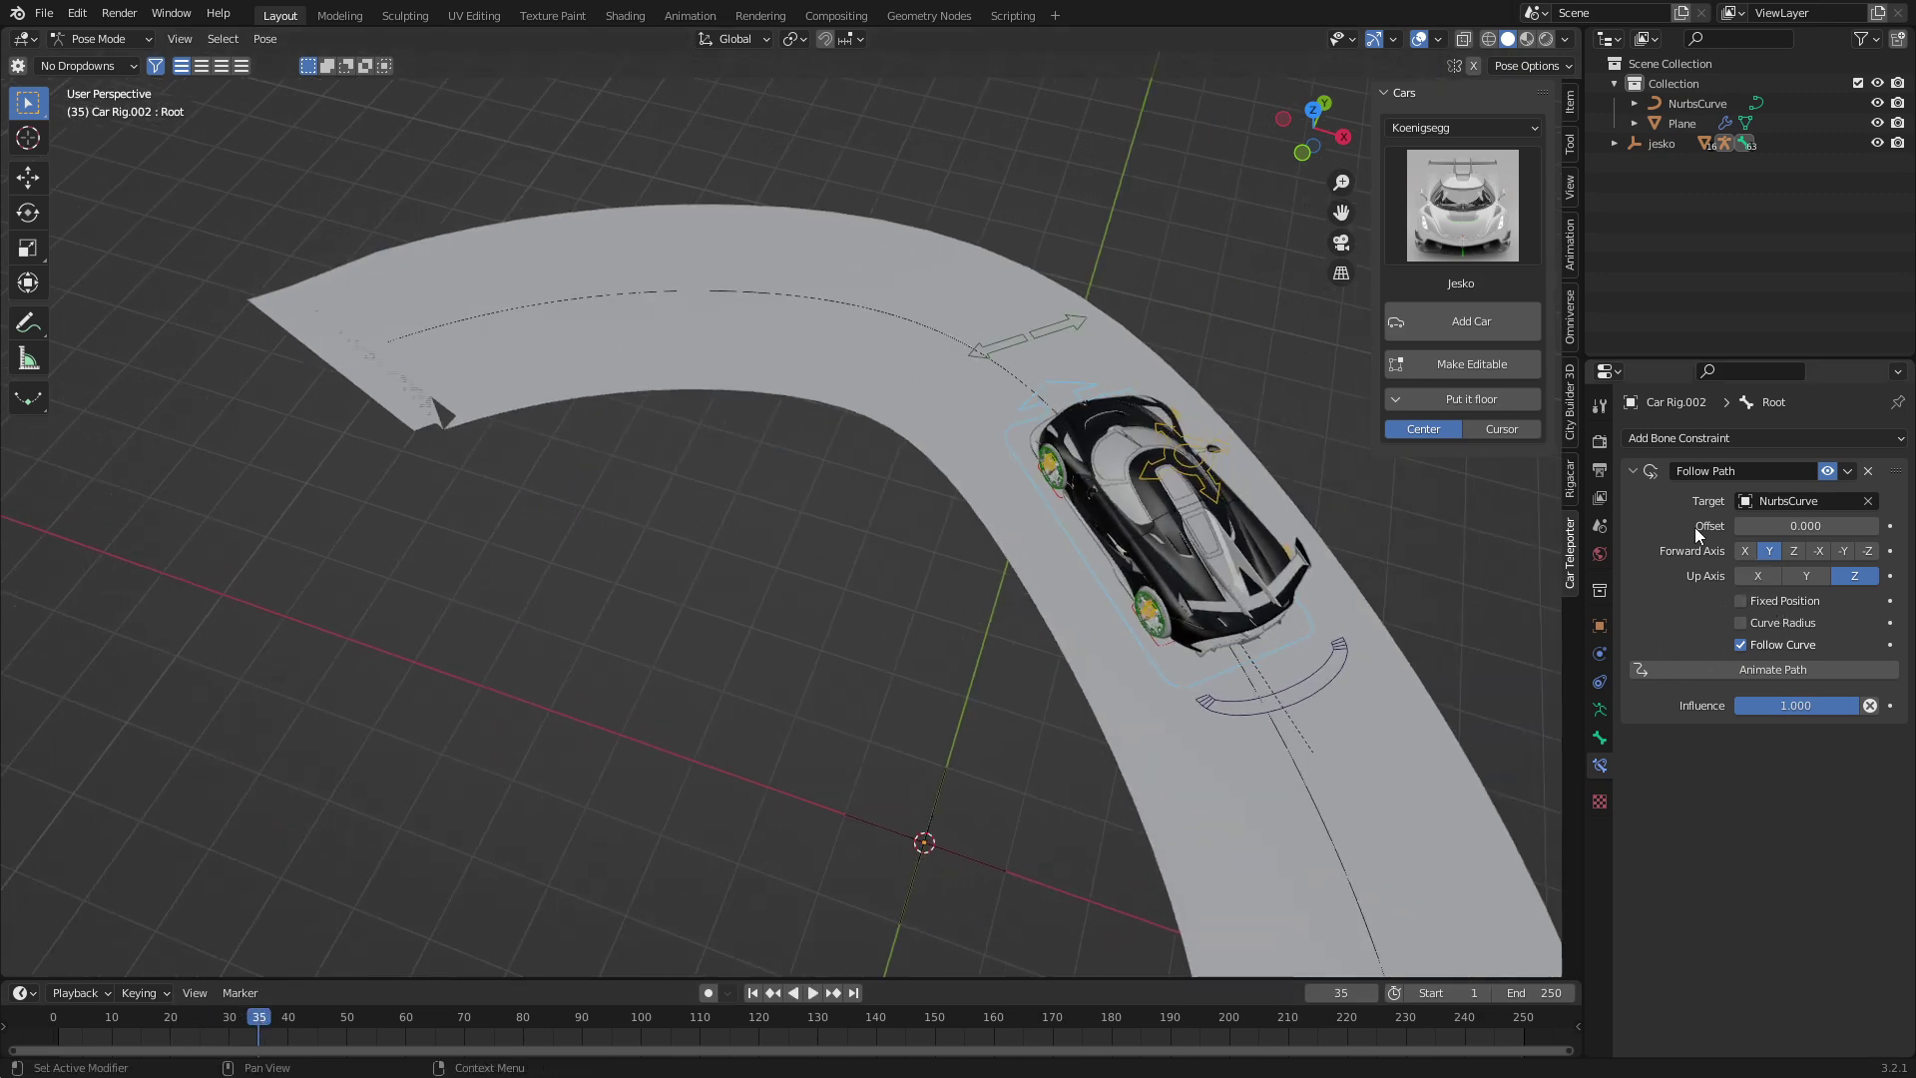
click(1842, 553)
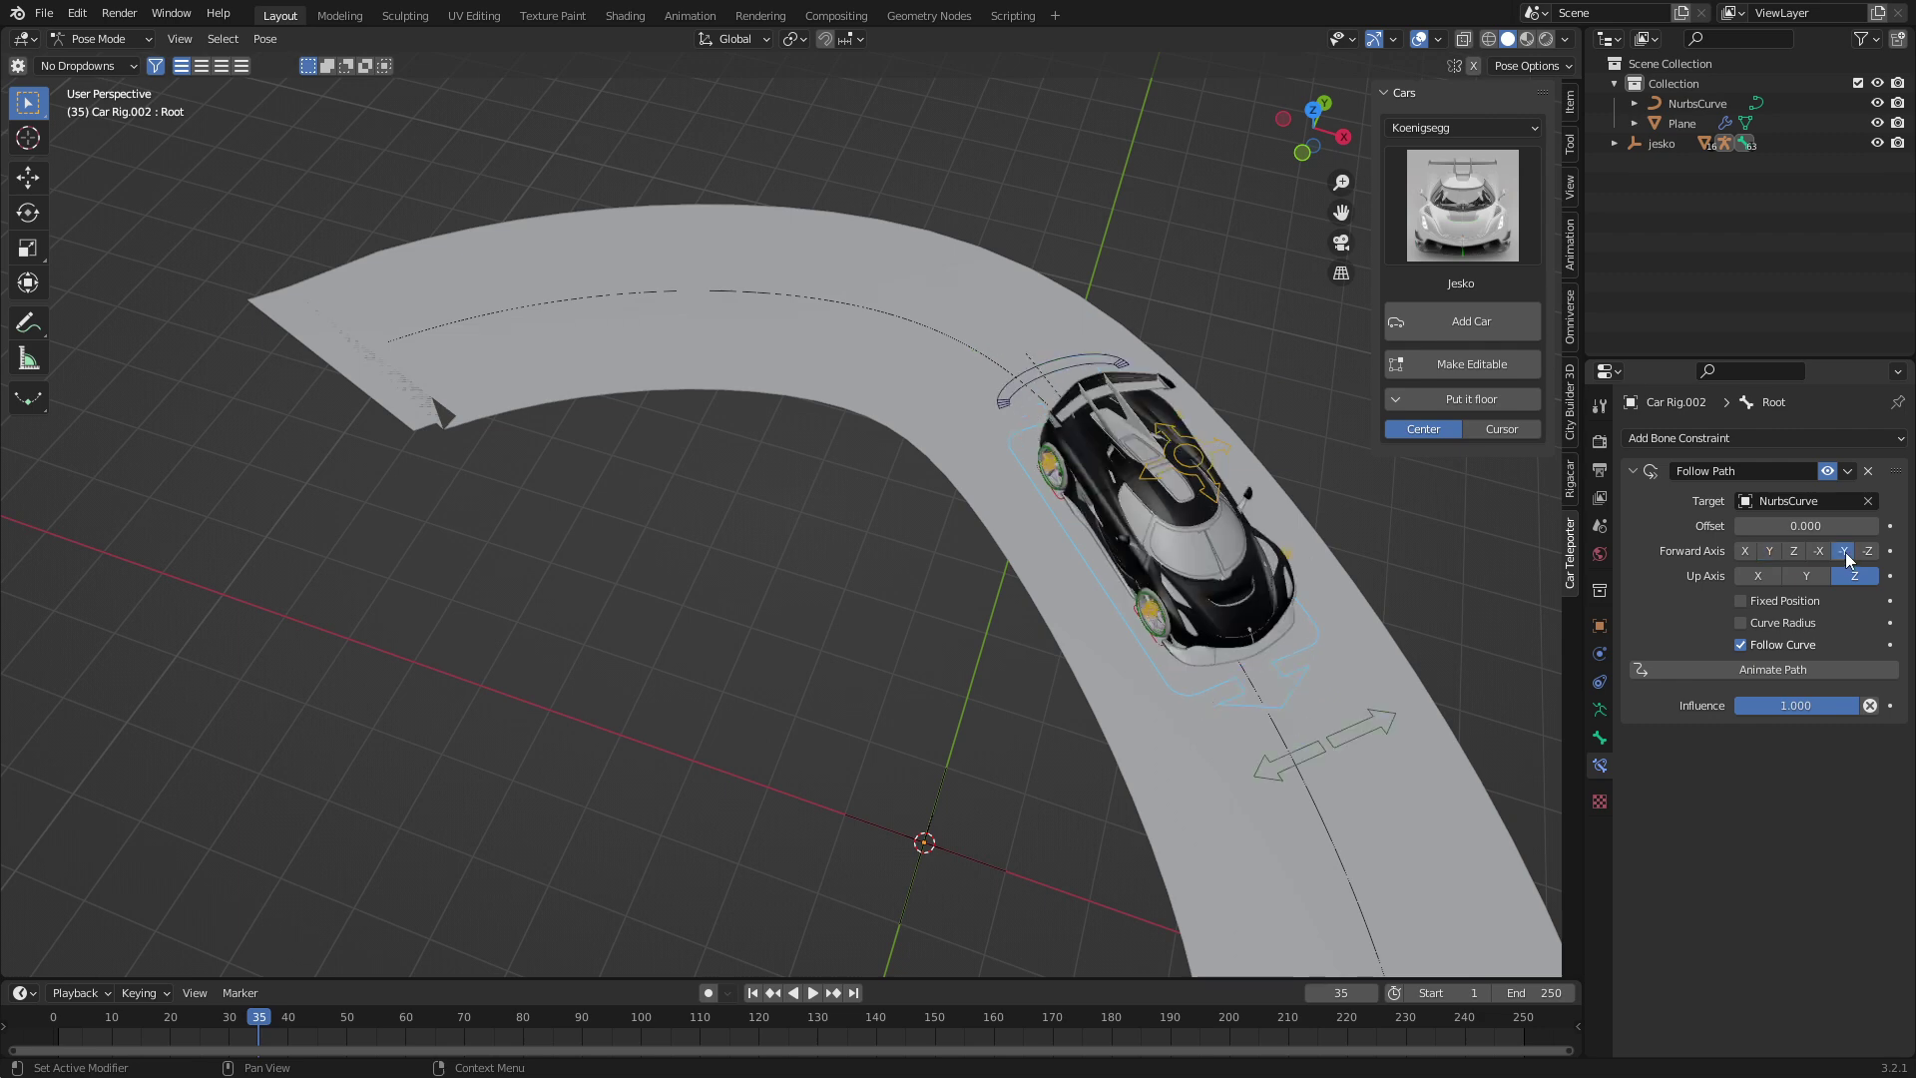
Step: Play and scrub the animation from the start to frame 63 to check how the car follows the curve
key(shift+Left)
key(space)
drag(157, 1018, 288, 1026)
scroll(786, 729, down, 2)
shift+middle_drag(786, 730, 753, 514)
drag(403, 1027, 423, 1018)
shift+middle_drag(883, 767, 811, 553)
scroll(810, 560, down, 2)
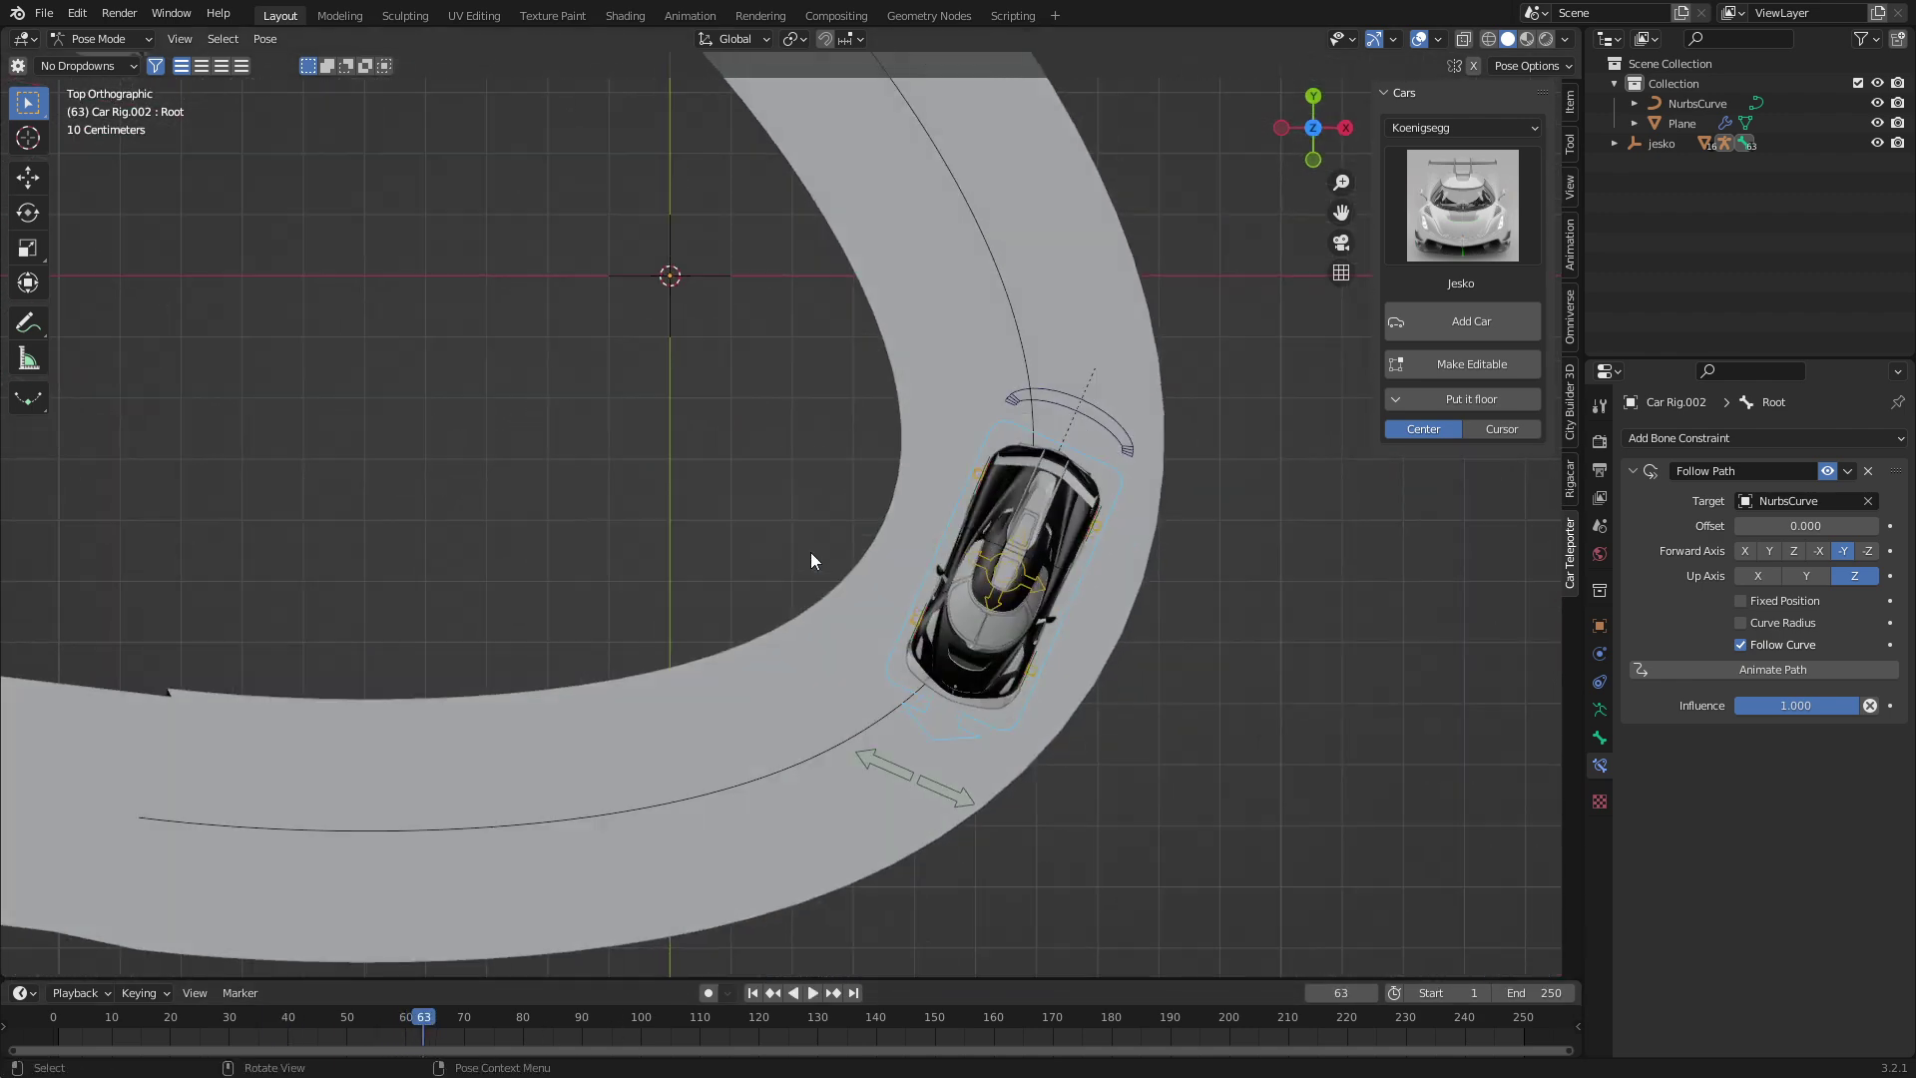
Step: Select the GroundSensor.Axle.Bk bone at the car's rear axle in a wireframe top view
key(KP_7)
scroll(894, 580, up, 4)
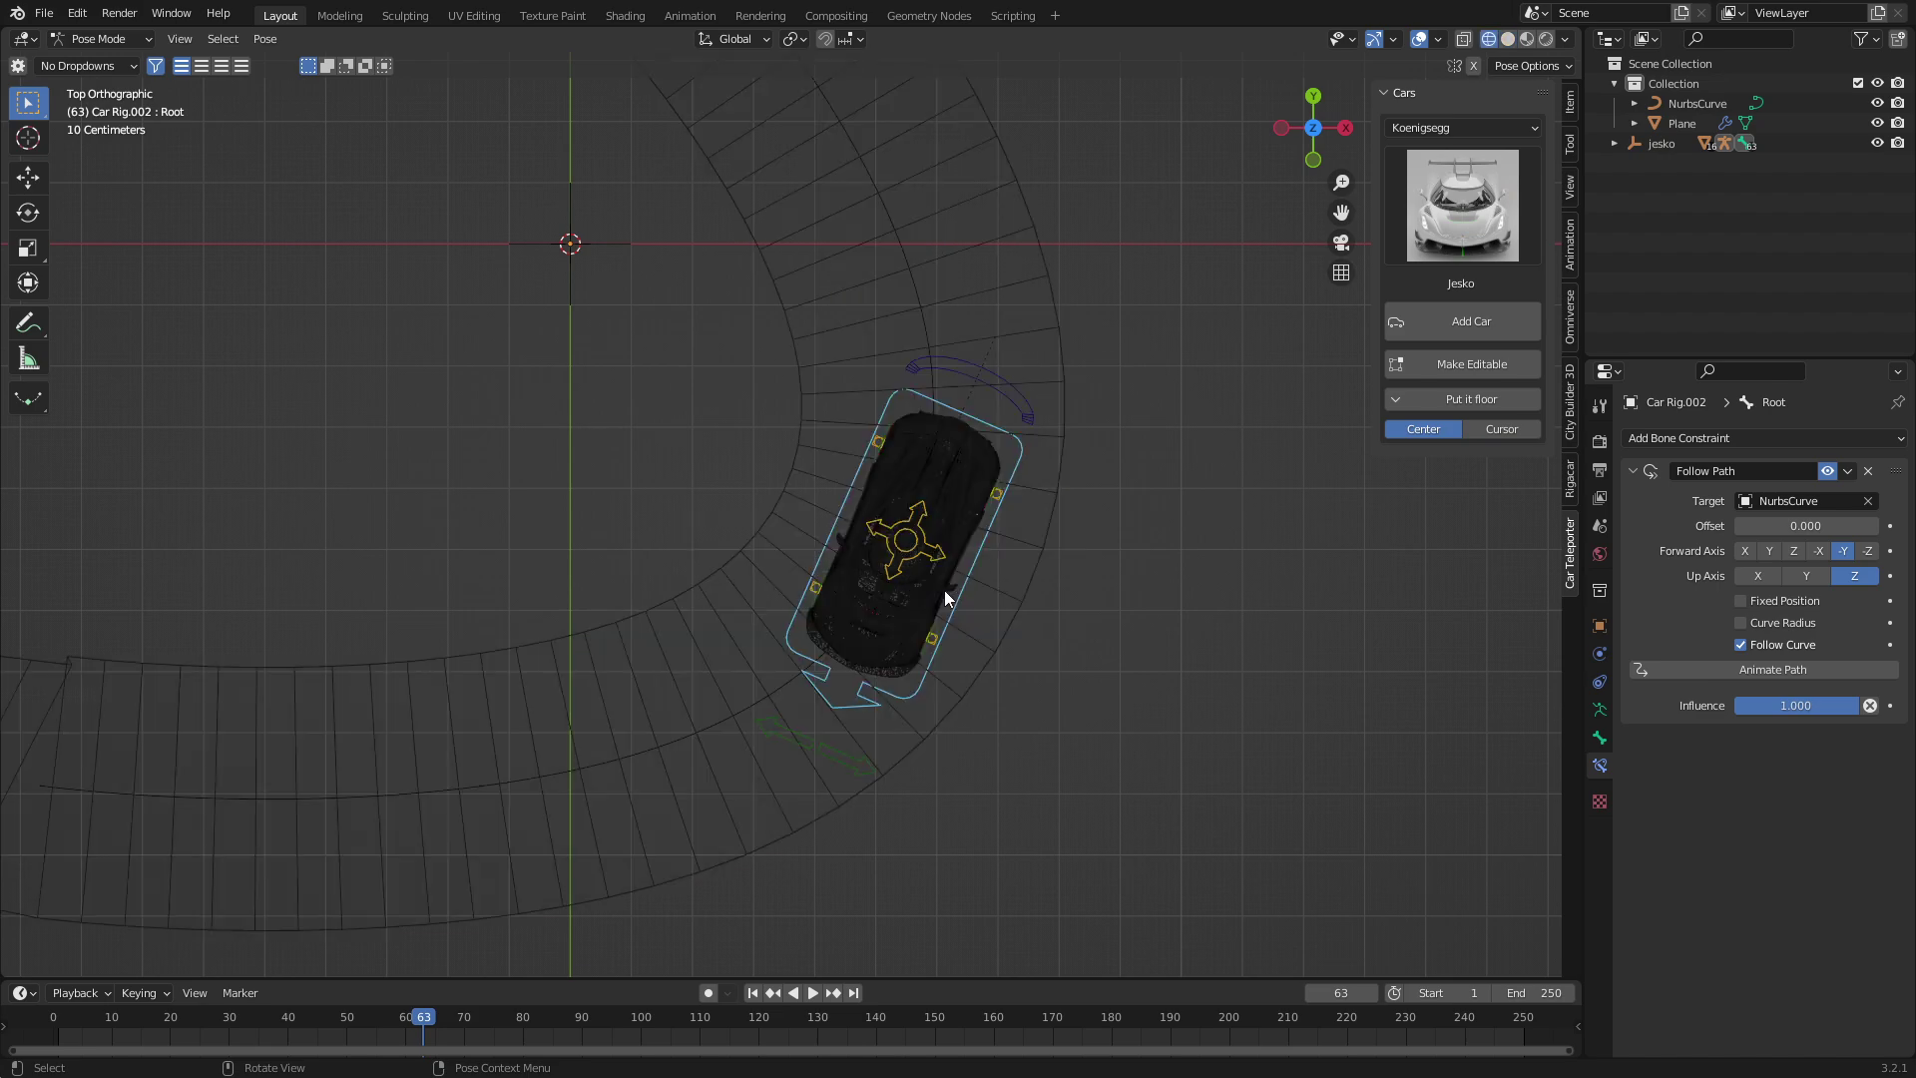
shift+middle_drag(944, 590, 862, 542)
scroll(868, 524, up, 4)
shift+middle_drag(894, 451, 749, 608)
scroll(764, 599, up, 6)
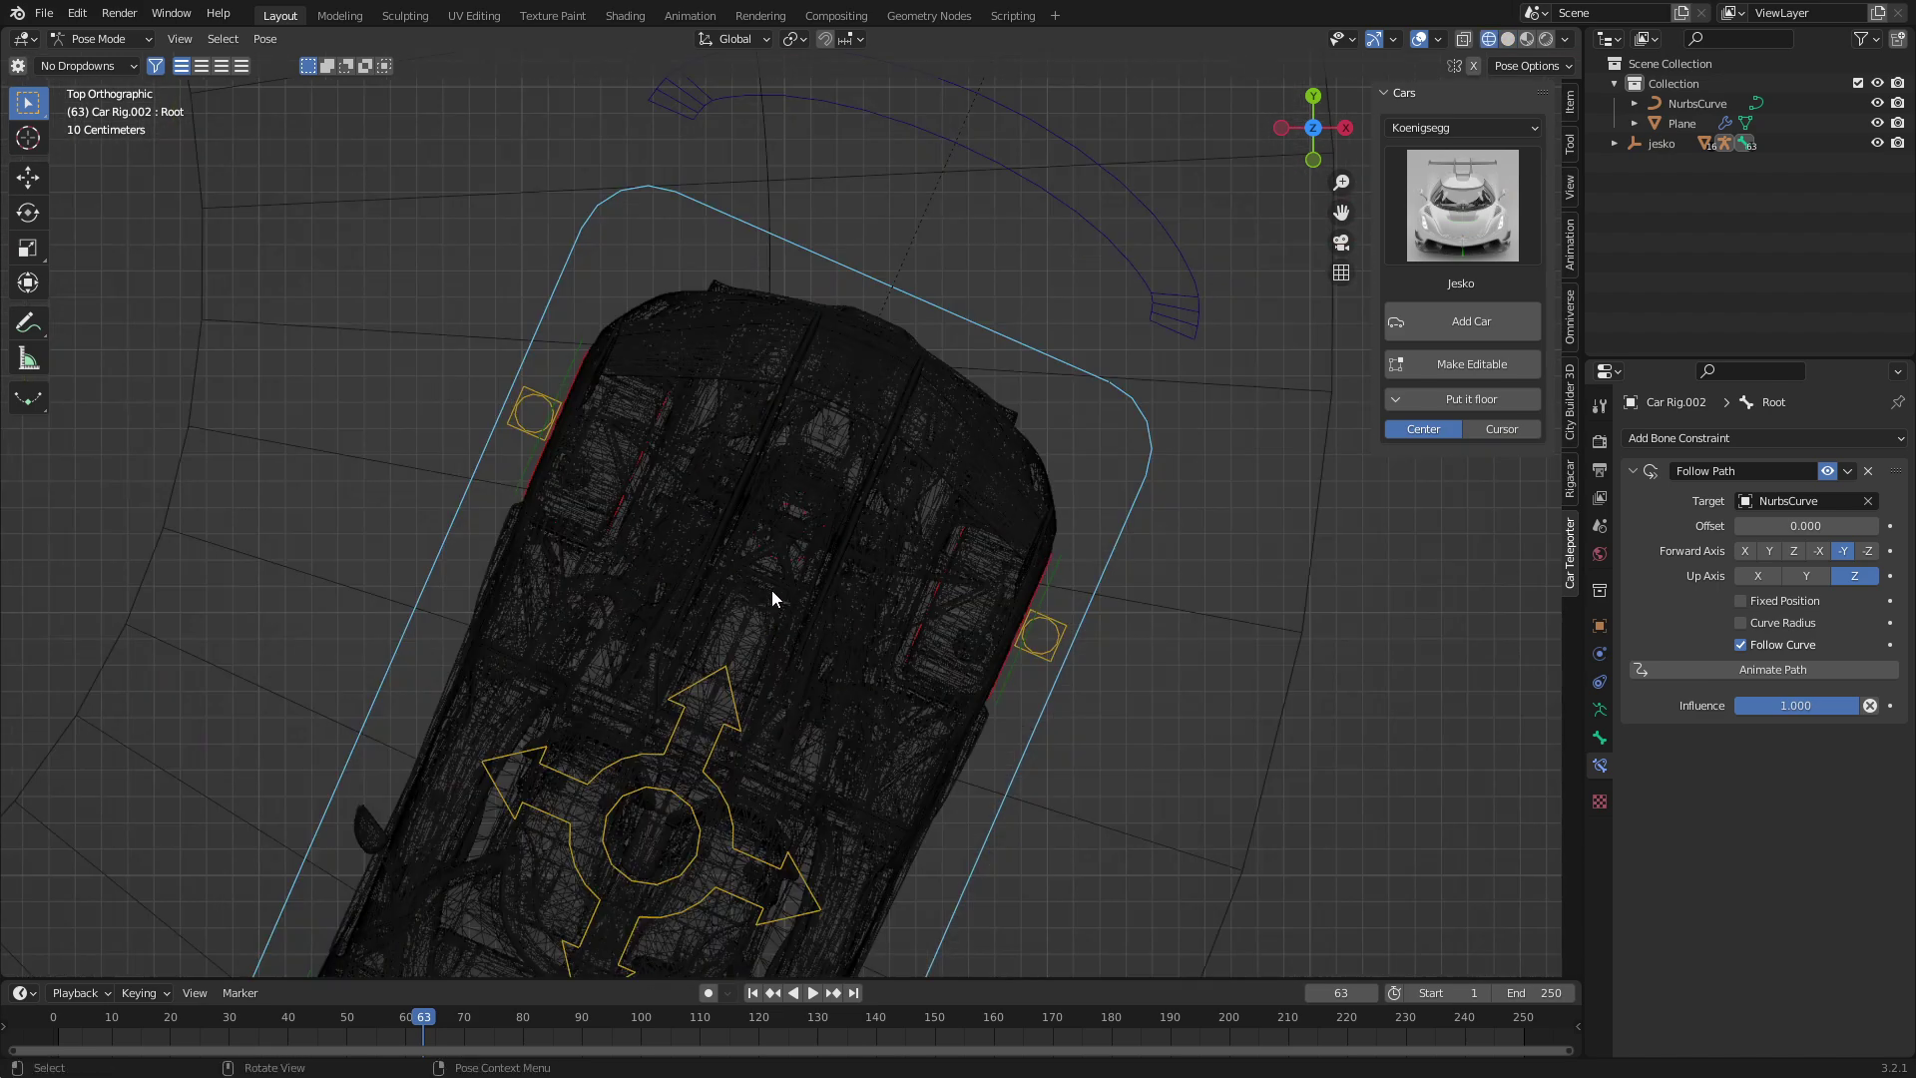
click(805, 549)
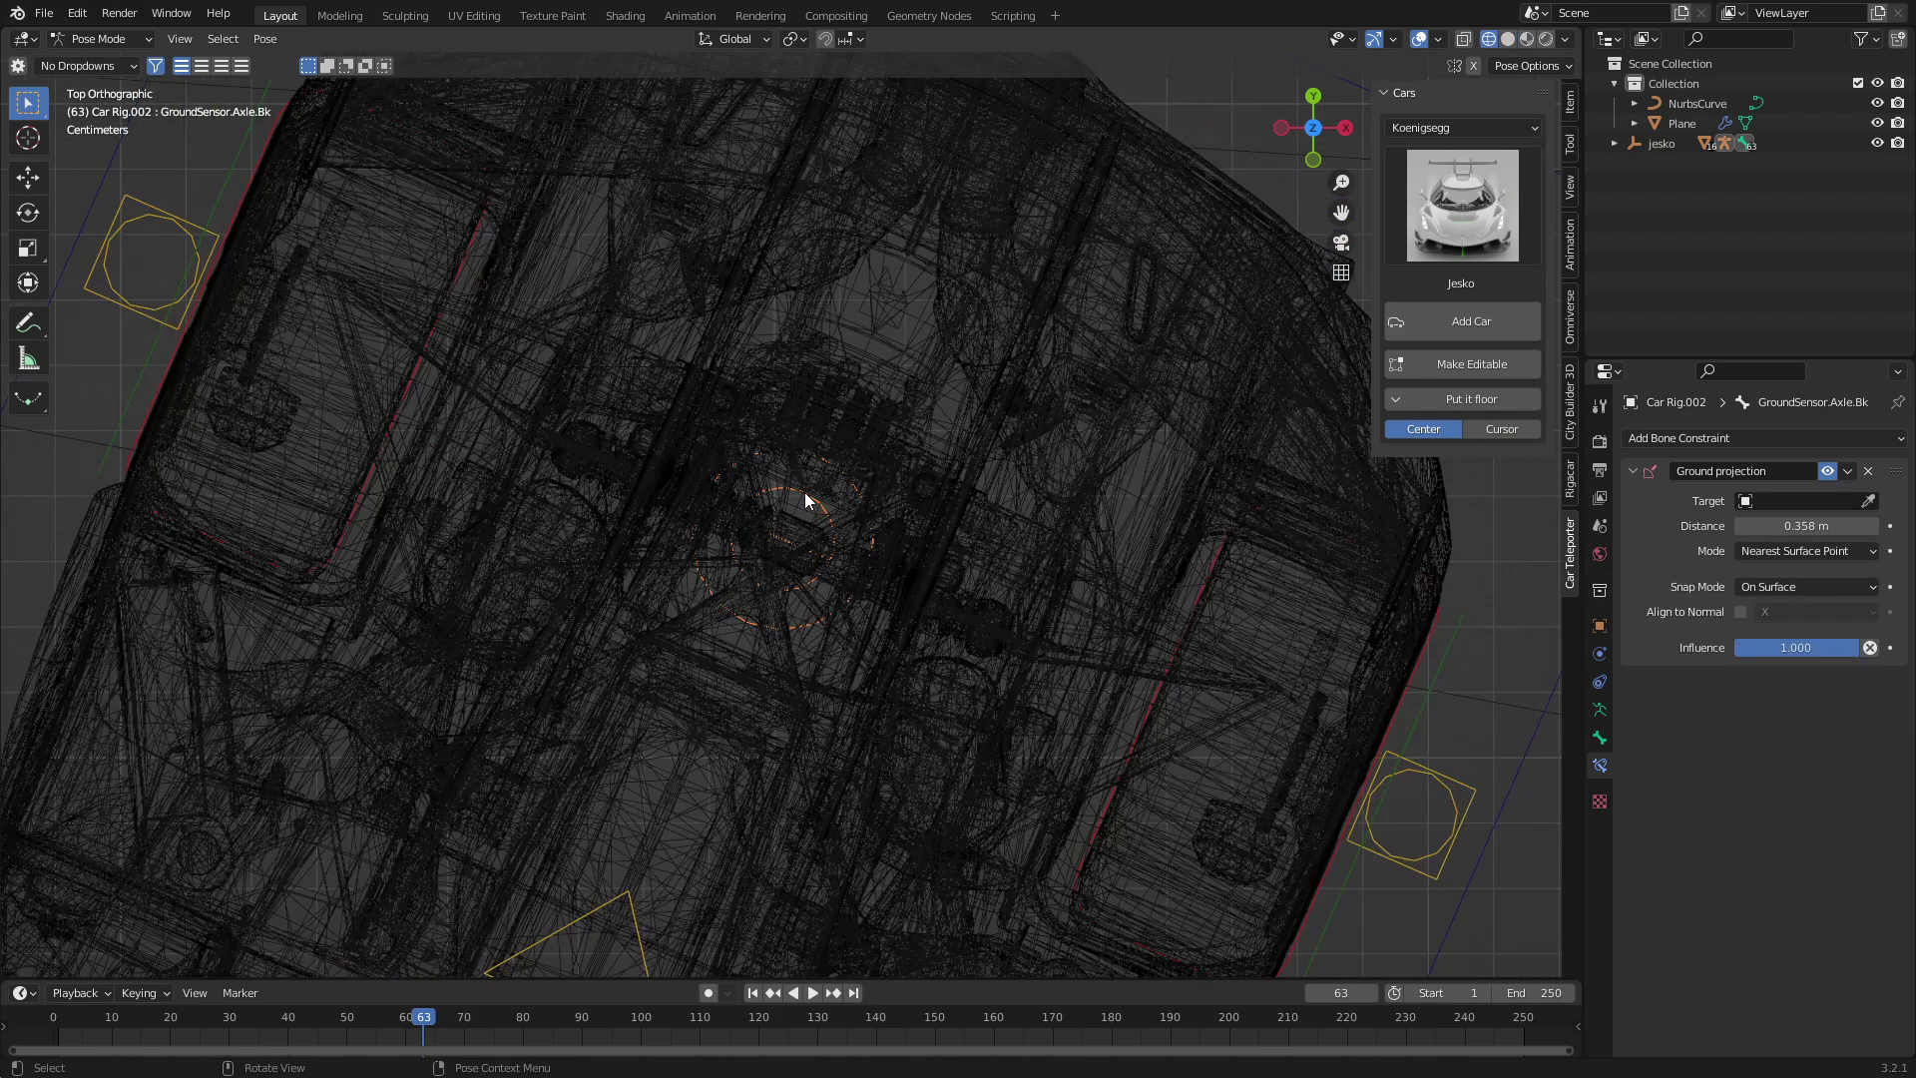
scroll(774, 548, down, 6)
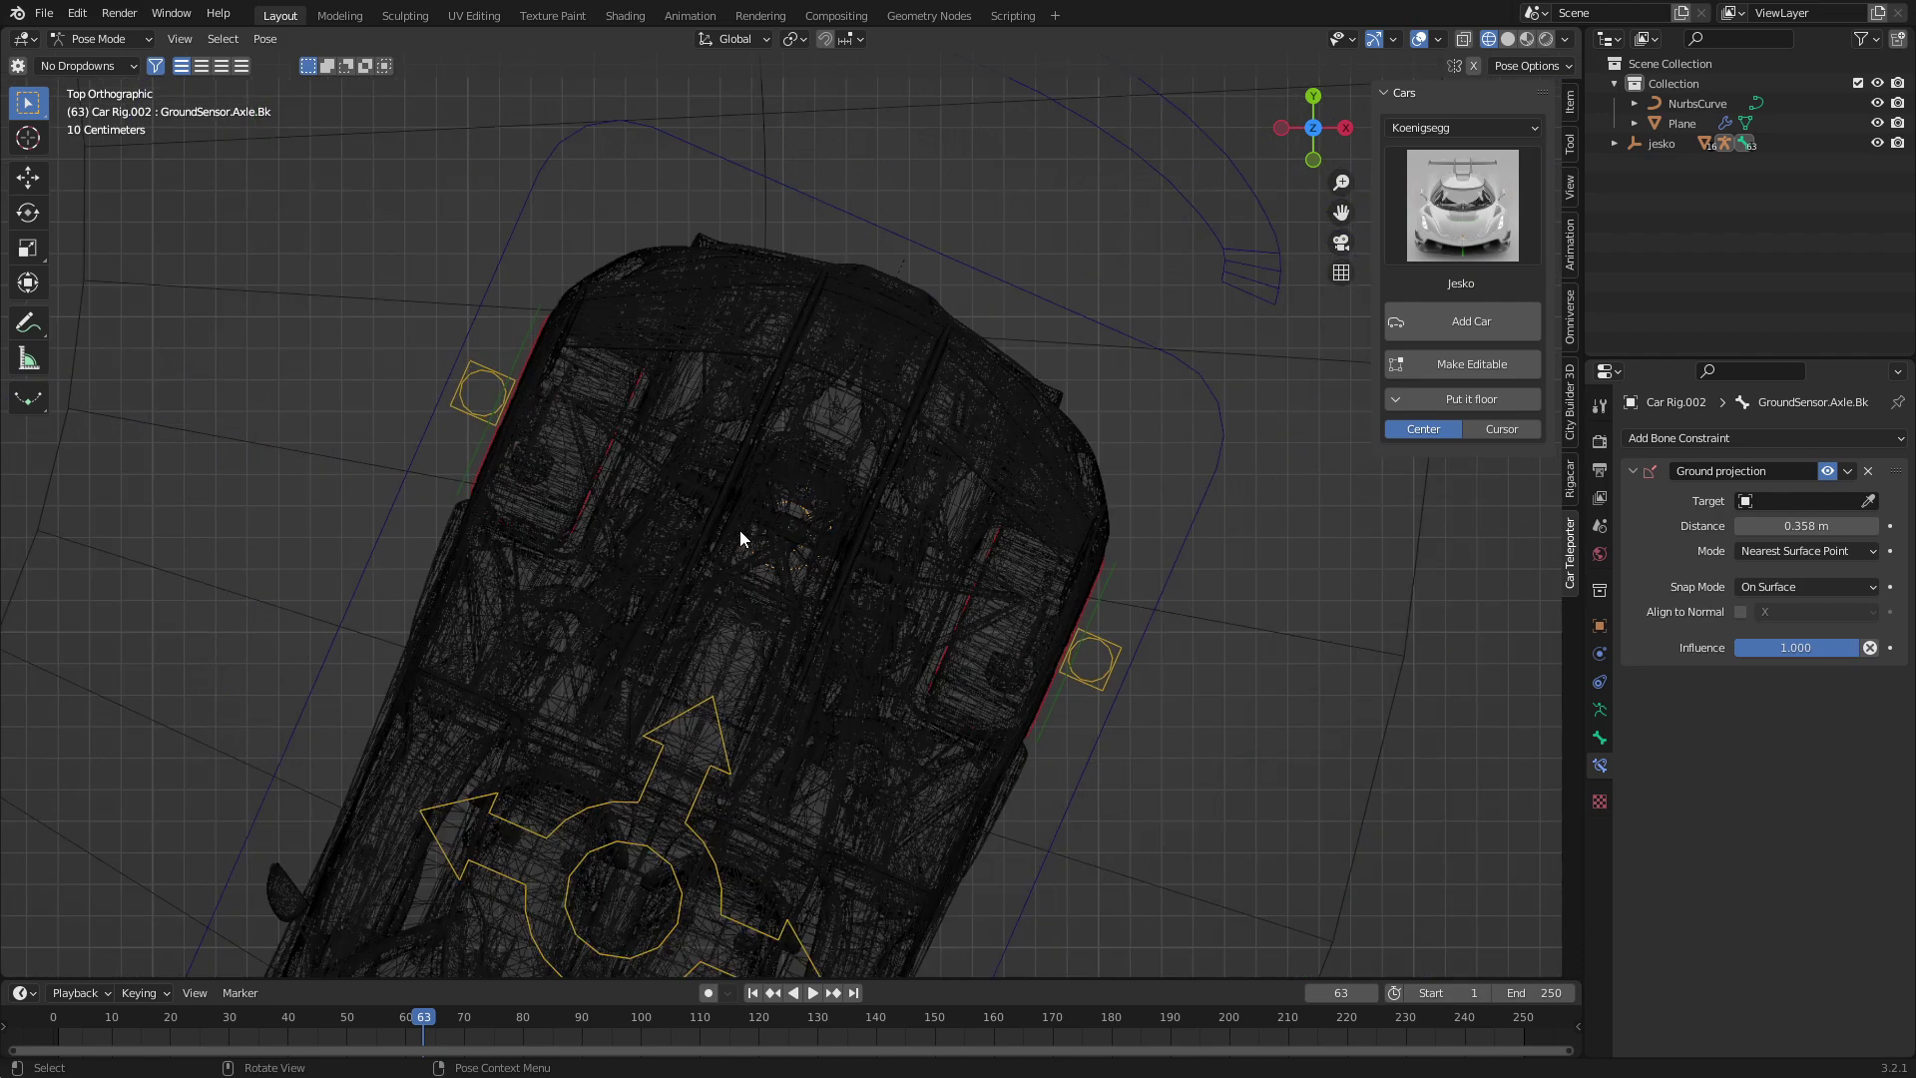
Step: Set the car rig's Delta Transform Location Y to -1 m to shift the rear axle relative to the path
click(1601, 626)
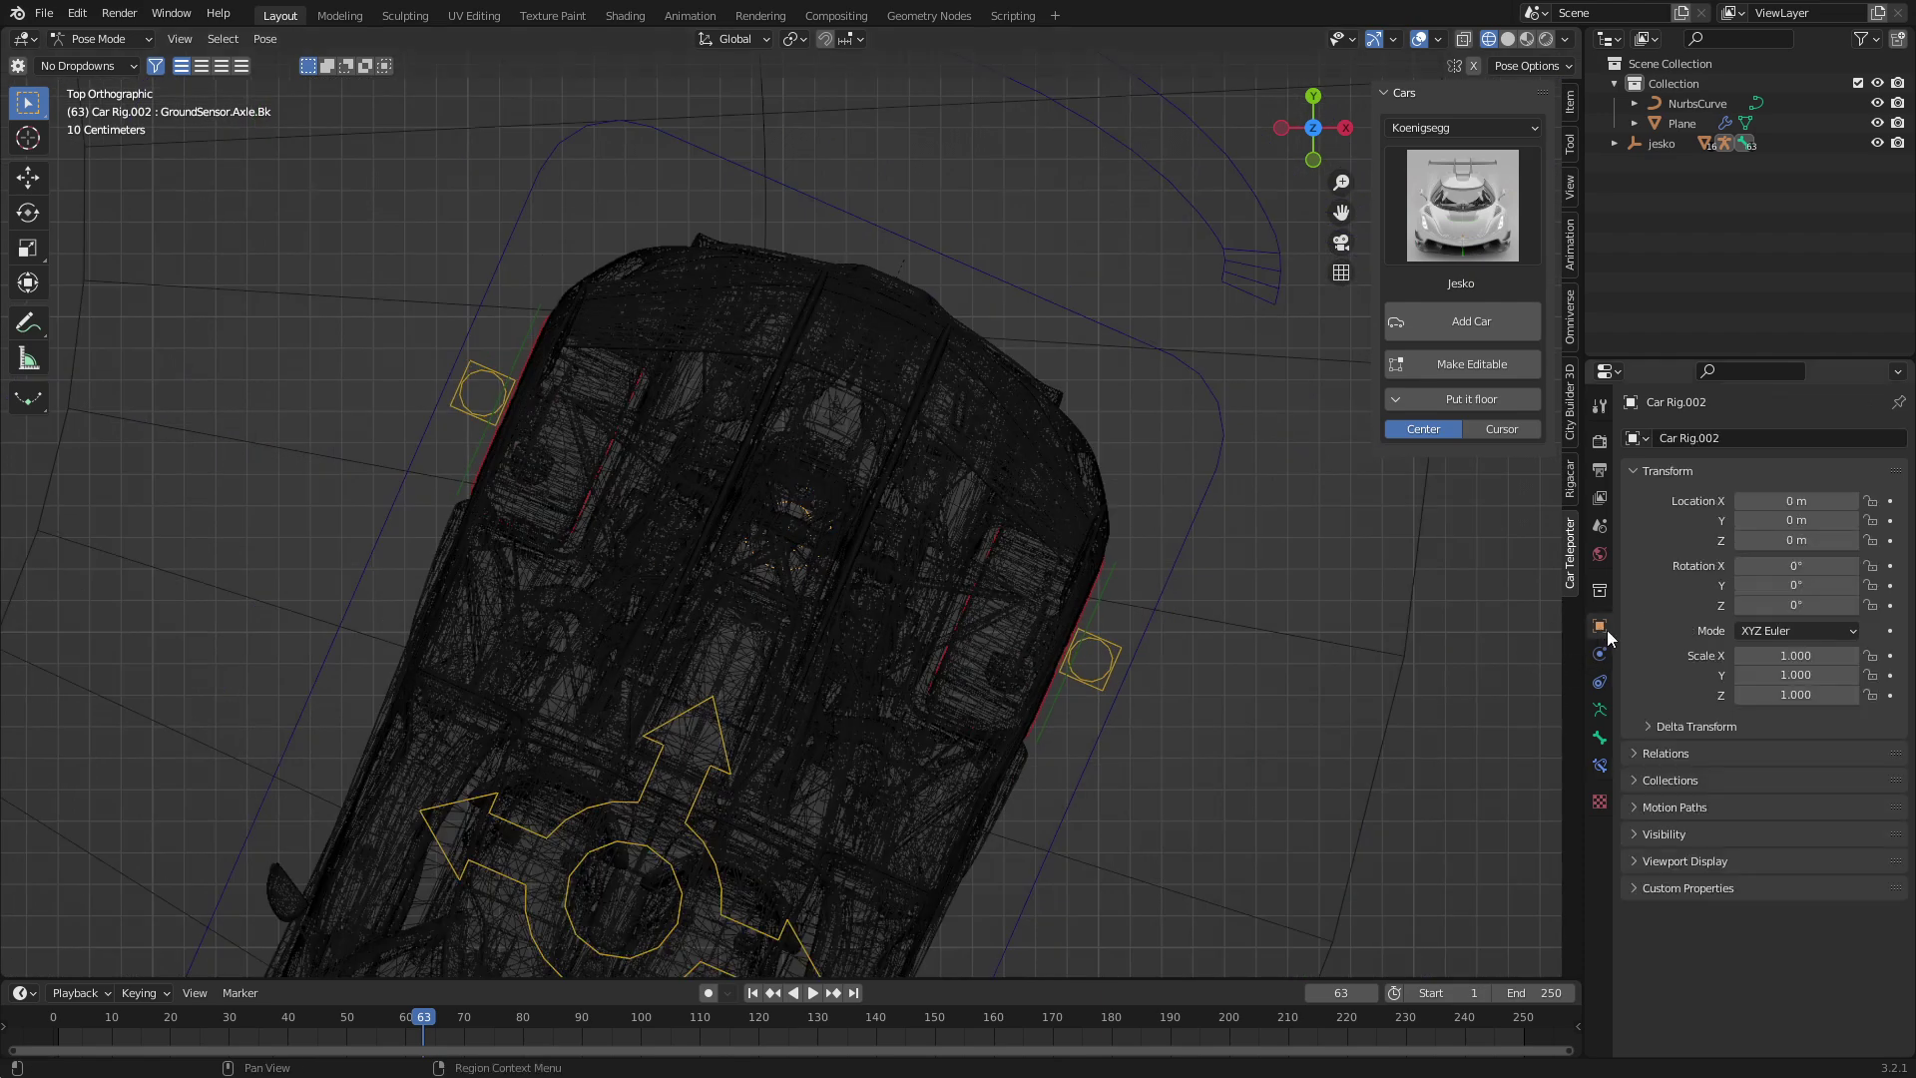
shift+middle_drag(1131, 595, 1257, 491)
click(1649, 723)
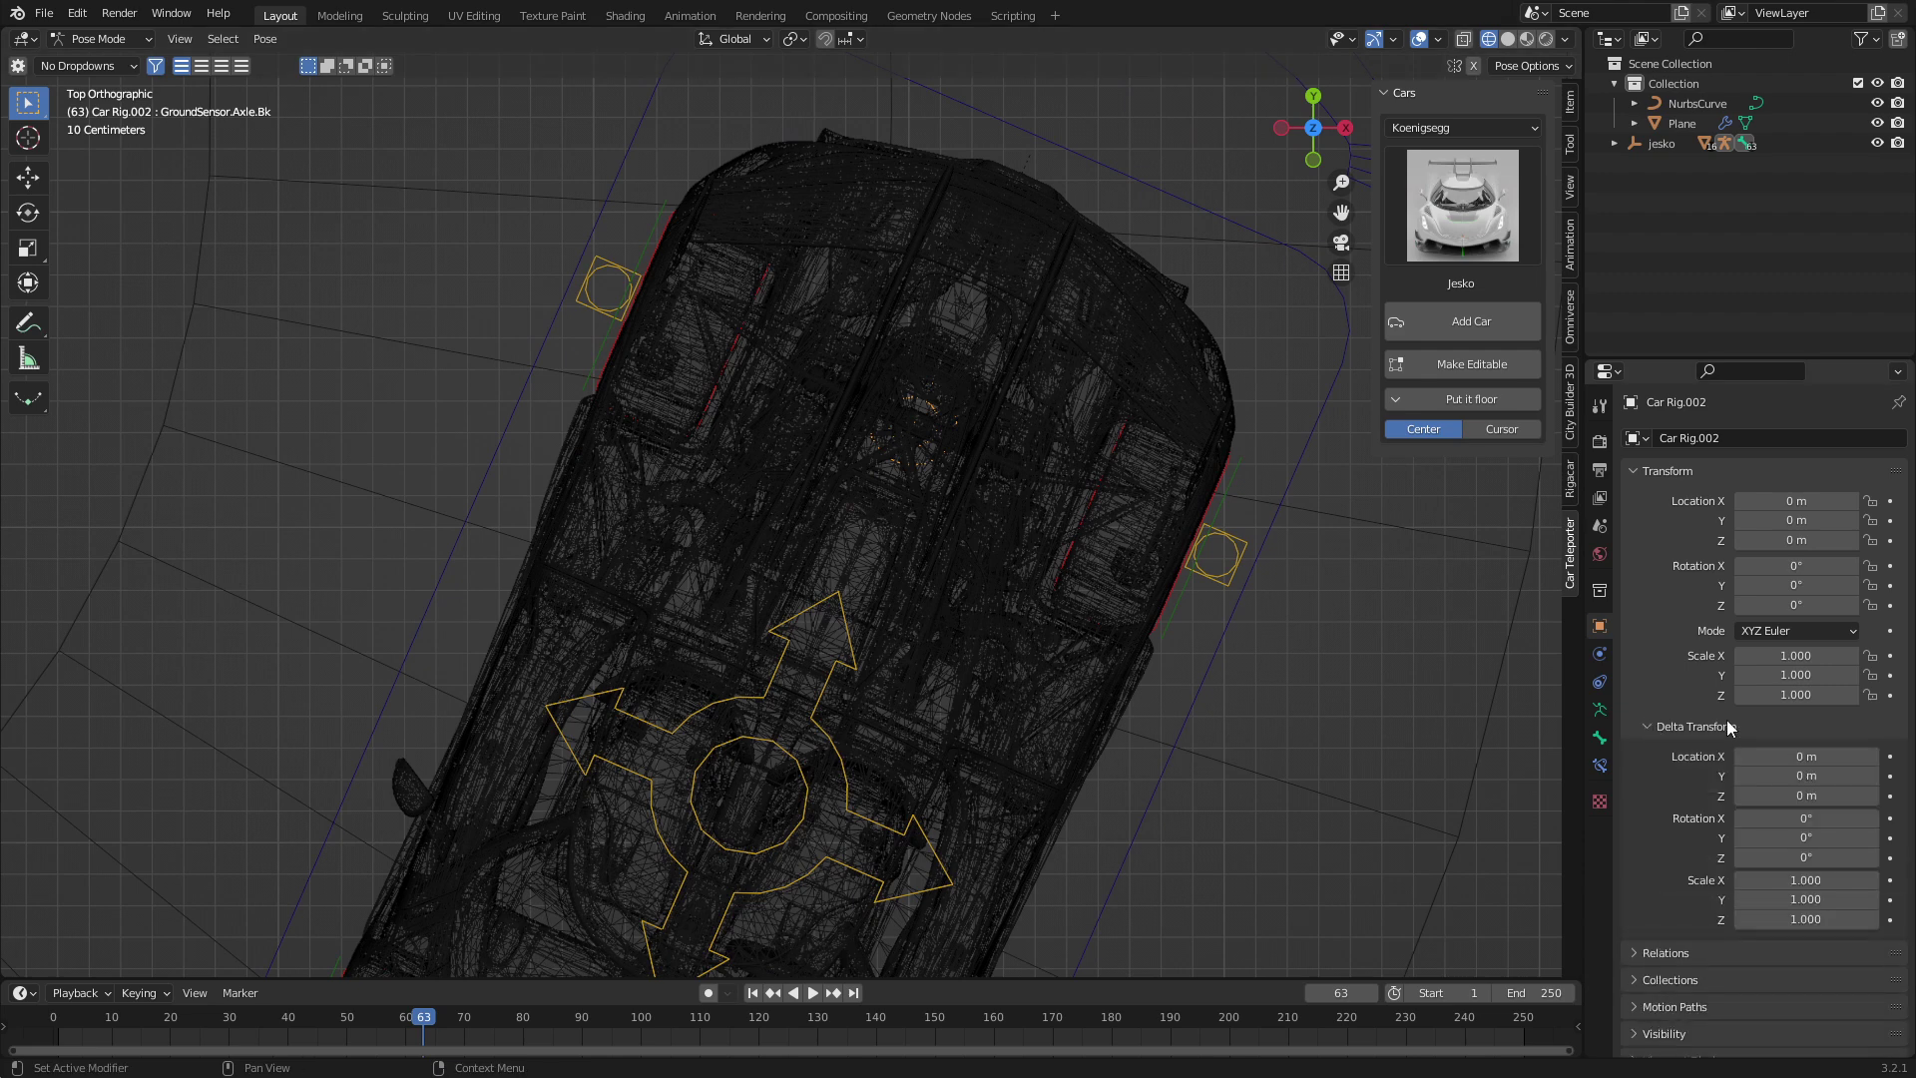
shift+middle_drag(1070, 708, 1059, 681)
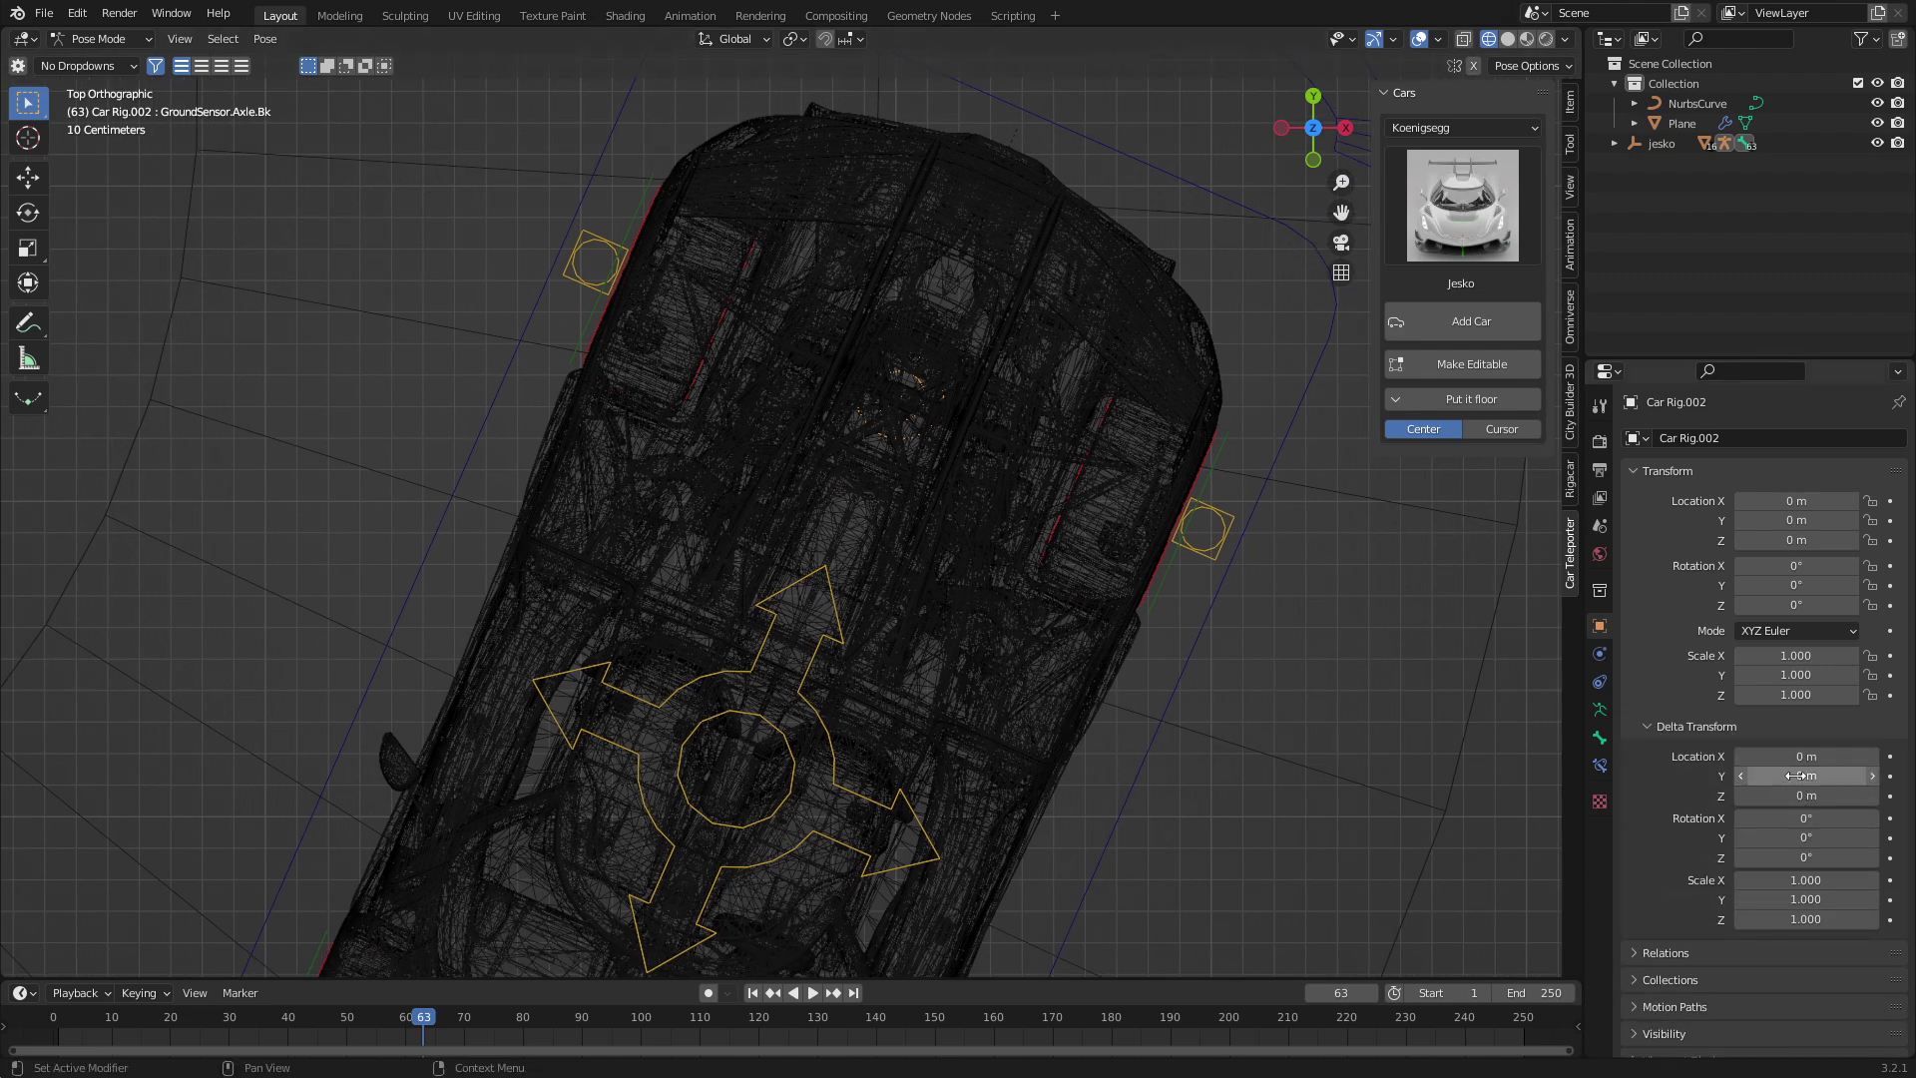
drag(1808, 775, 1757, 775)
shift+middle_drag(816, 709, 931, 608)
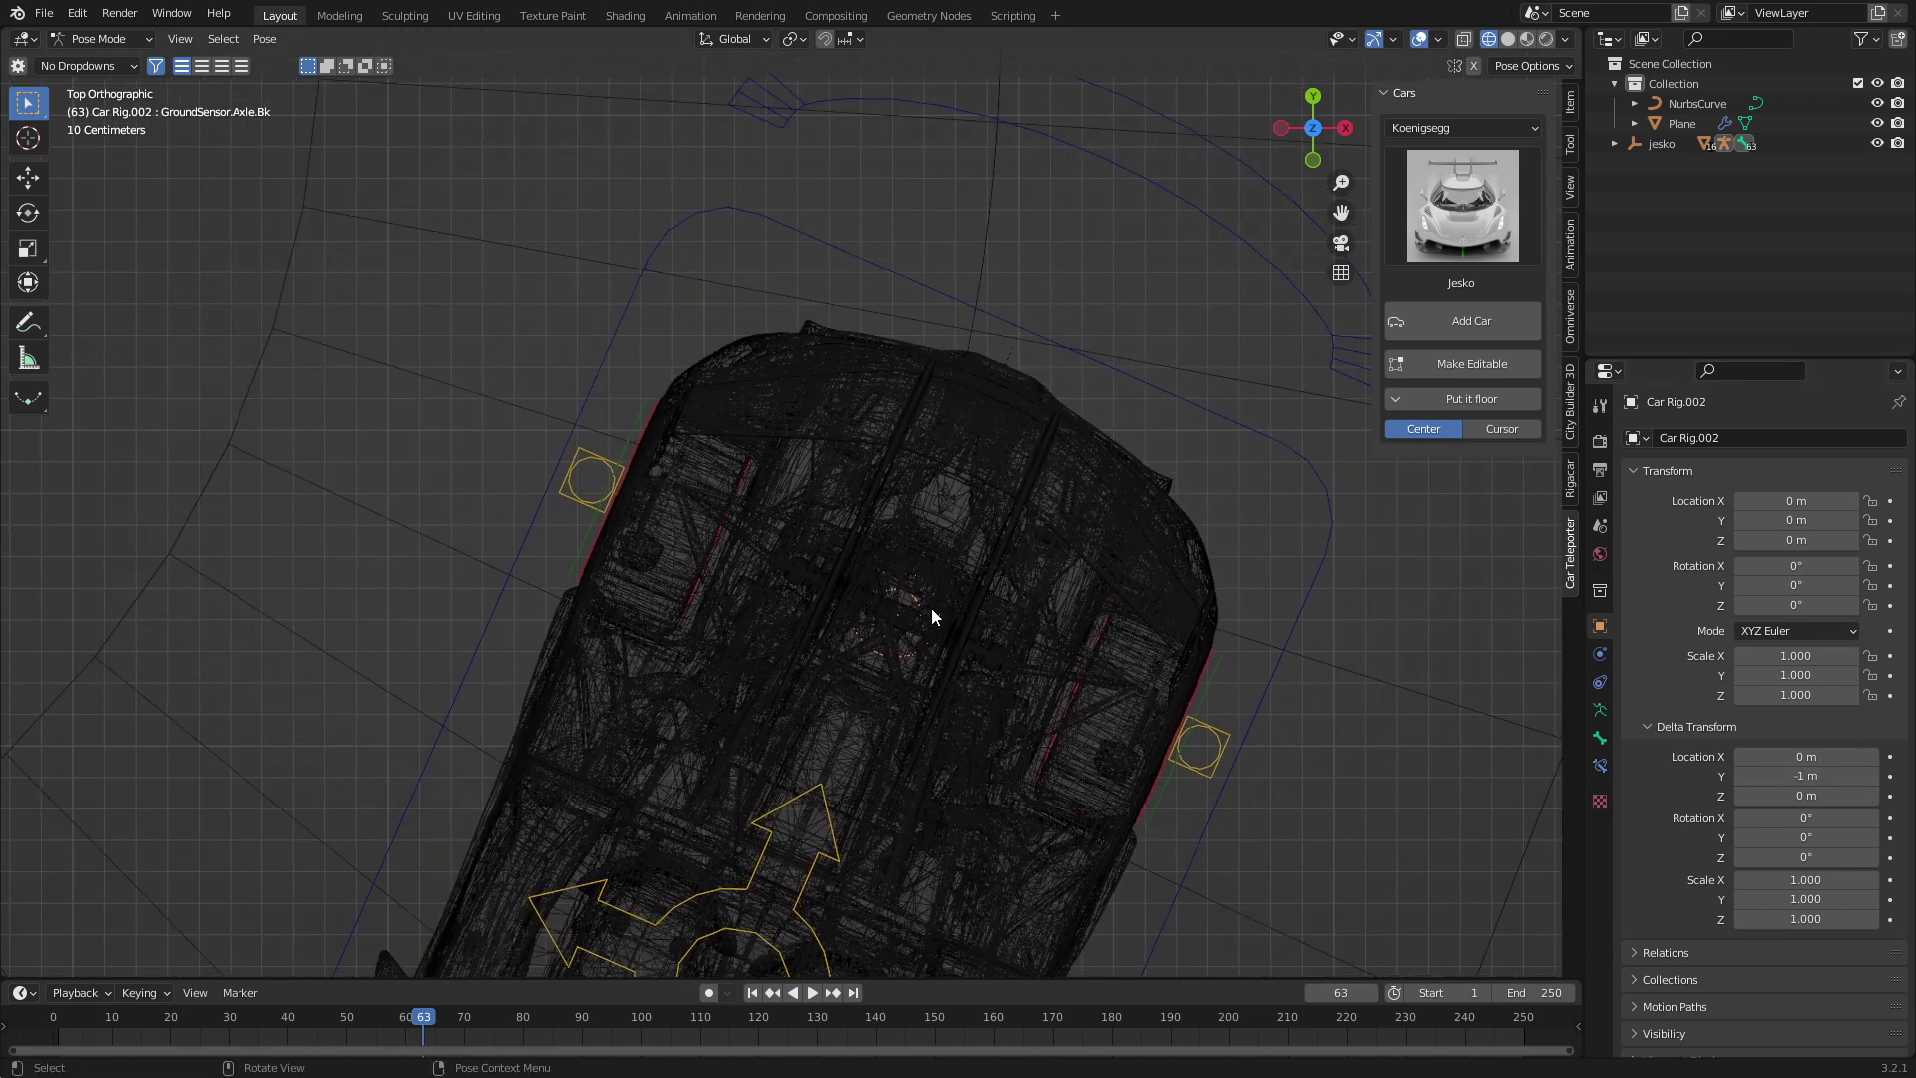
scroll(910, 623, up, 1)
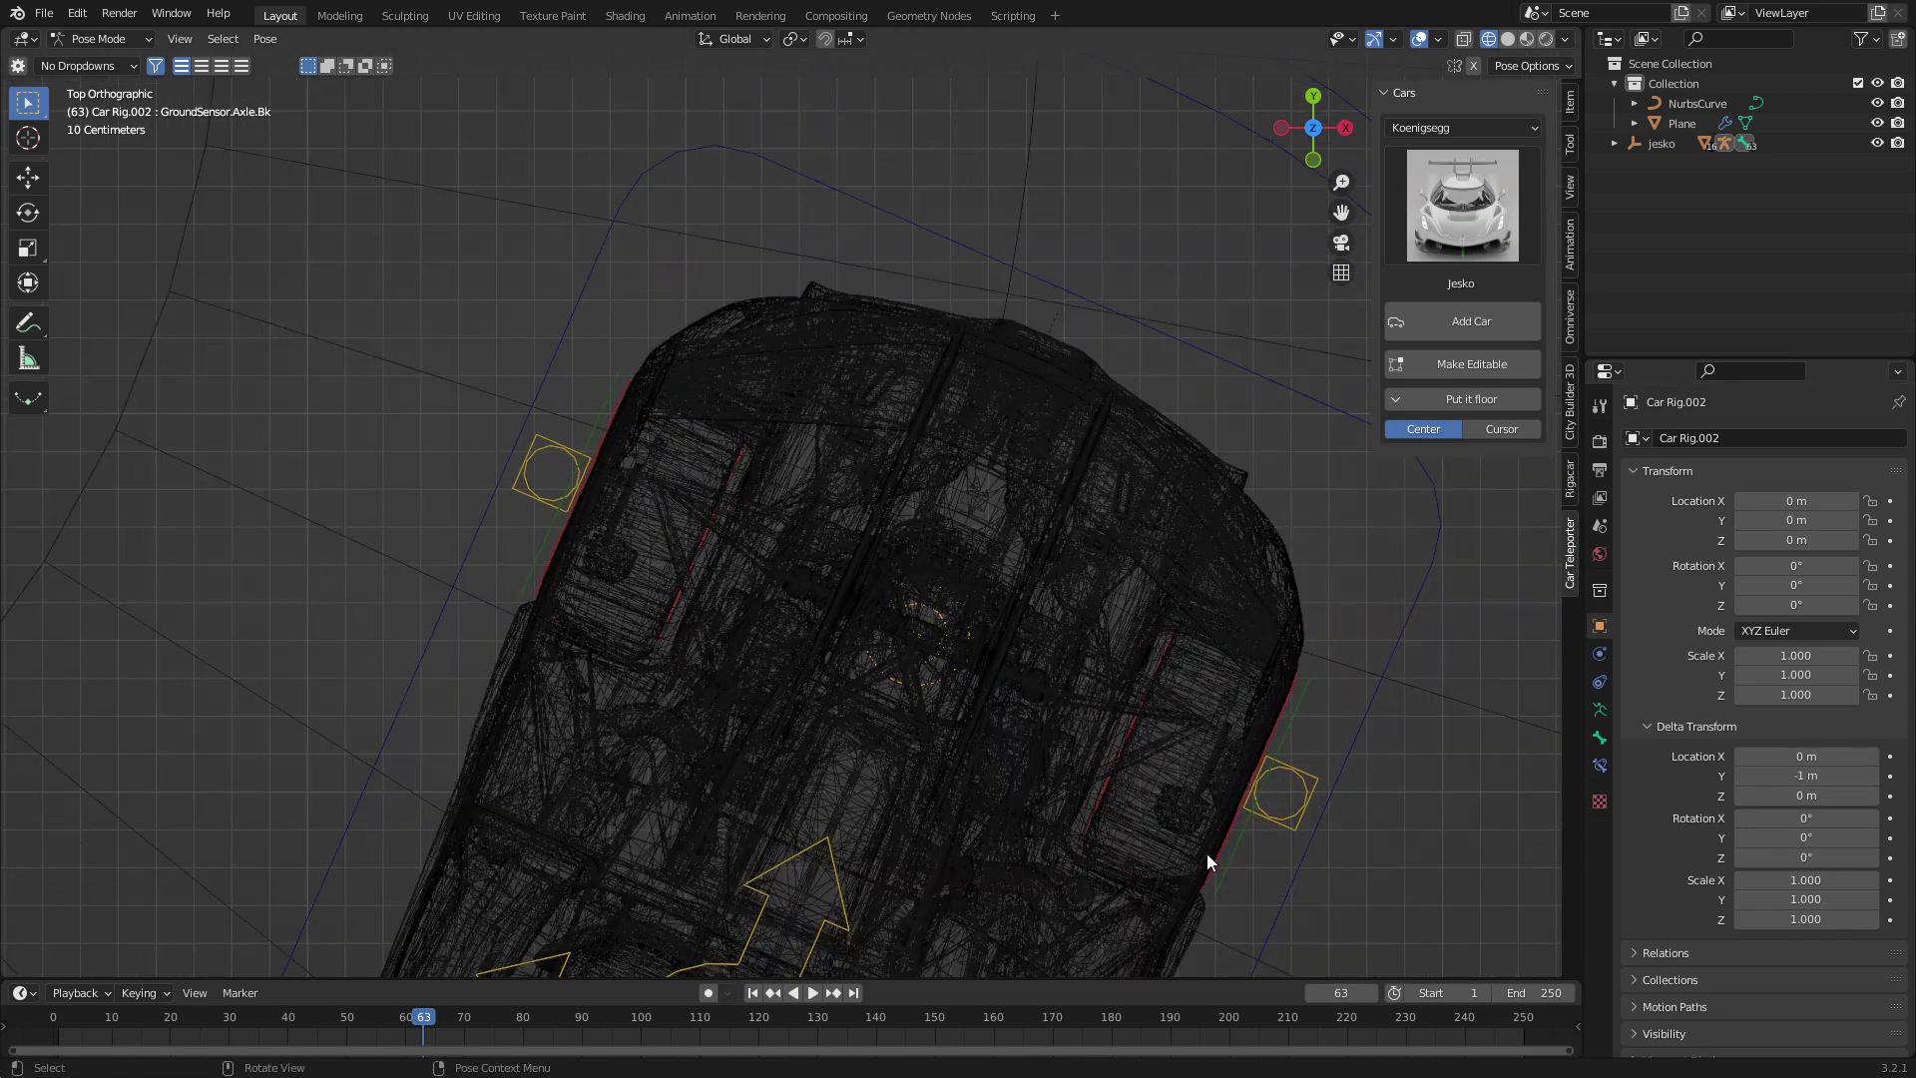
scroll(918, 705, down, 3)
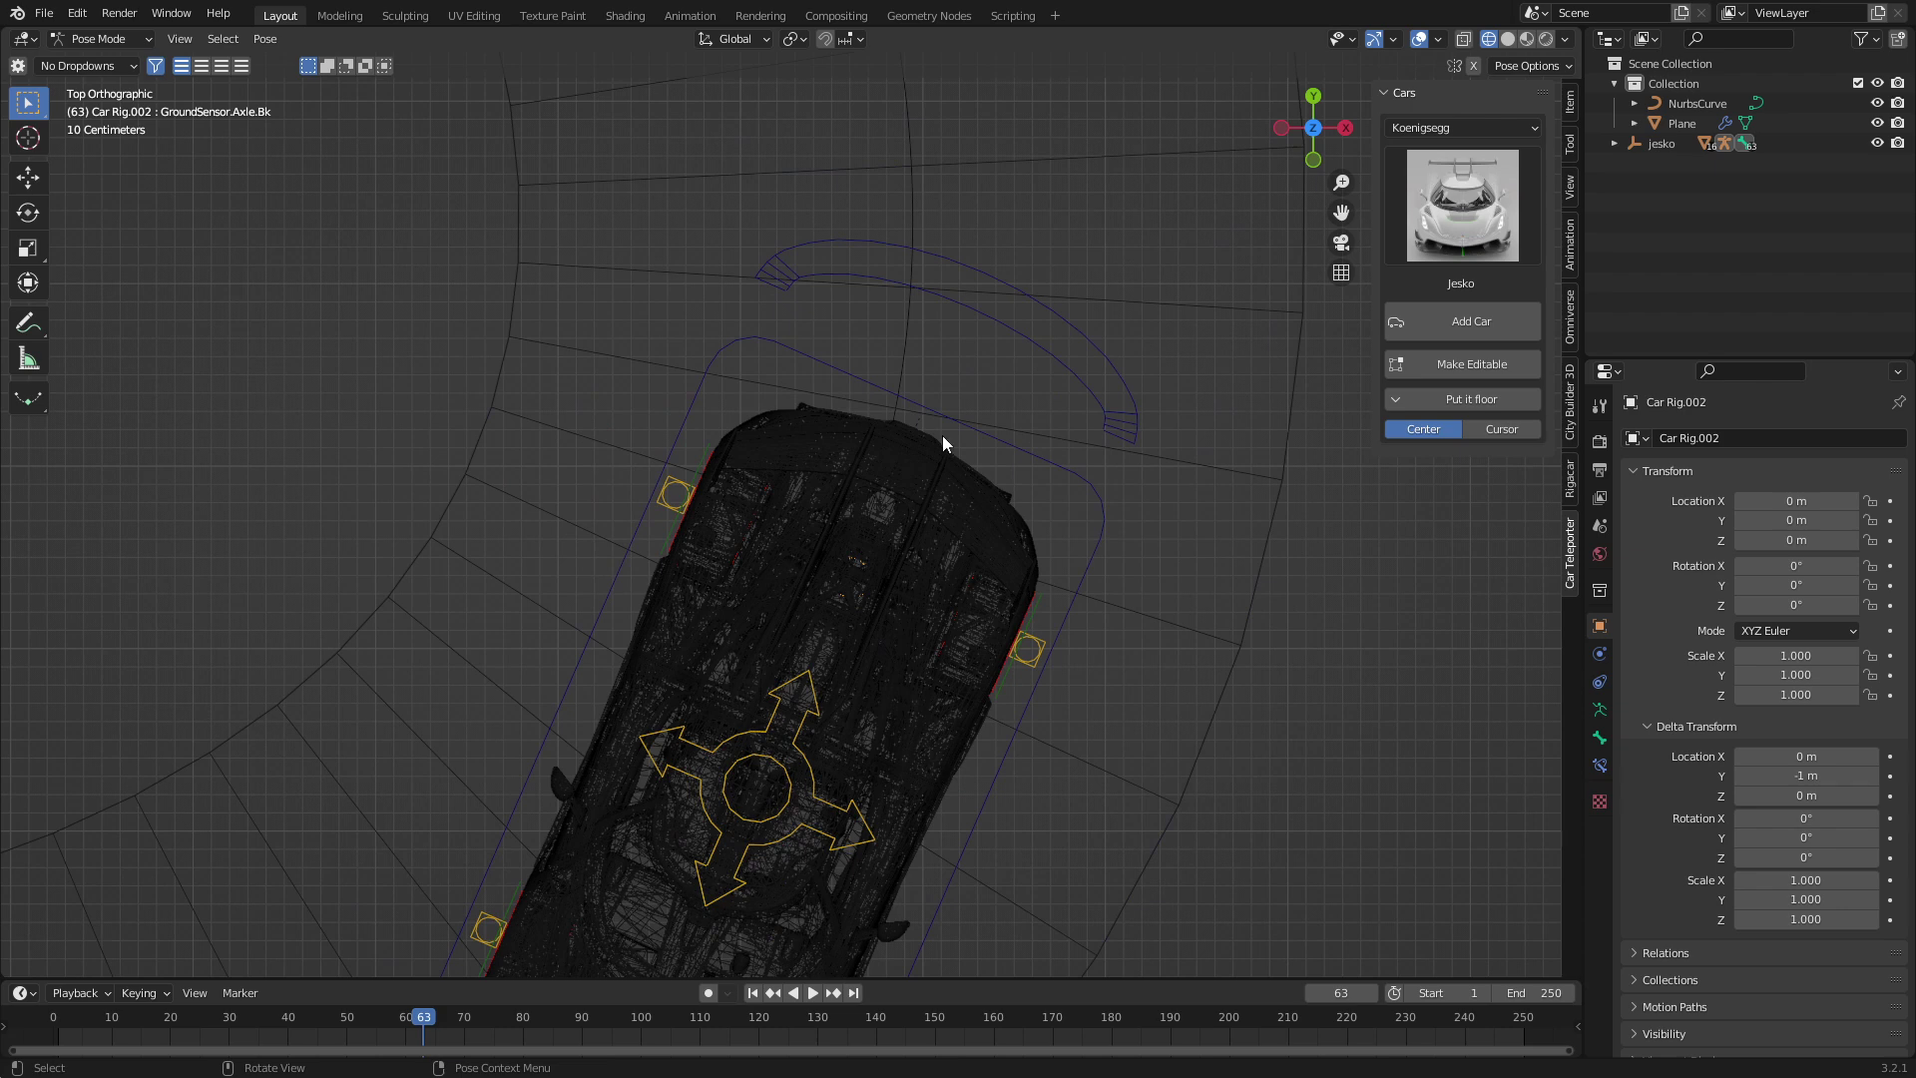
Step: Select the Steering bone ahead of the car and bake the car steering from frame 1 to 100
shift+middle_drag(756, 664, 781, 585)
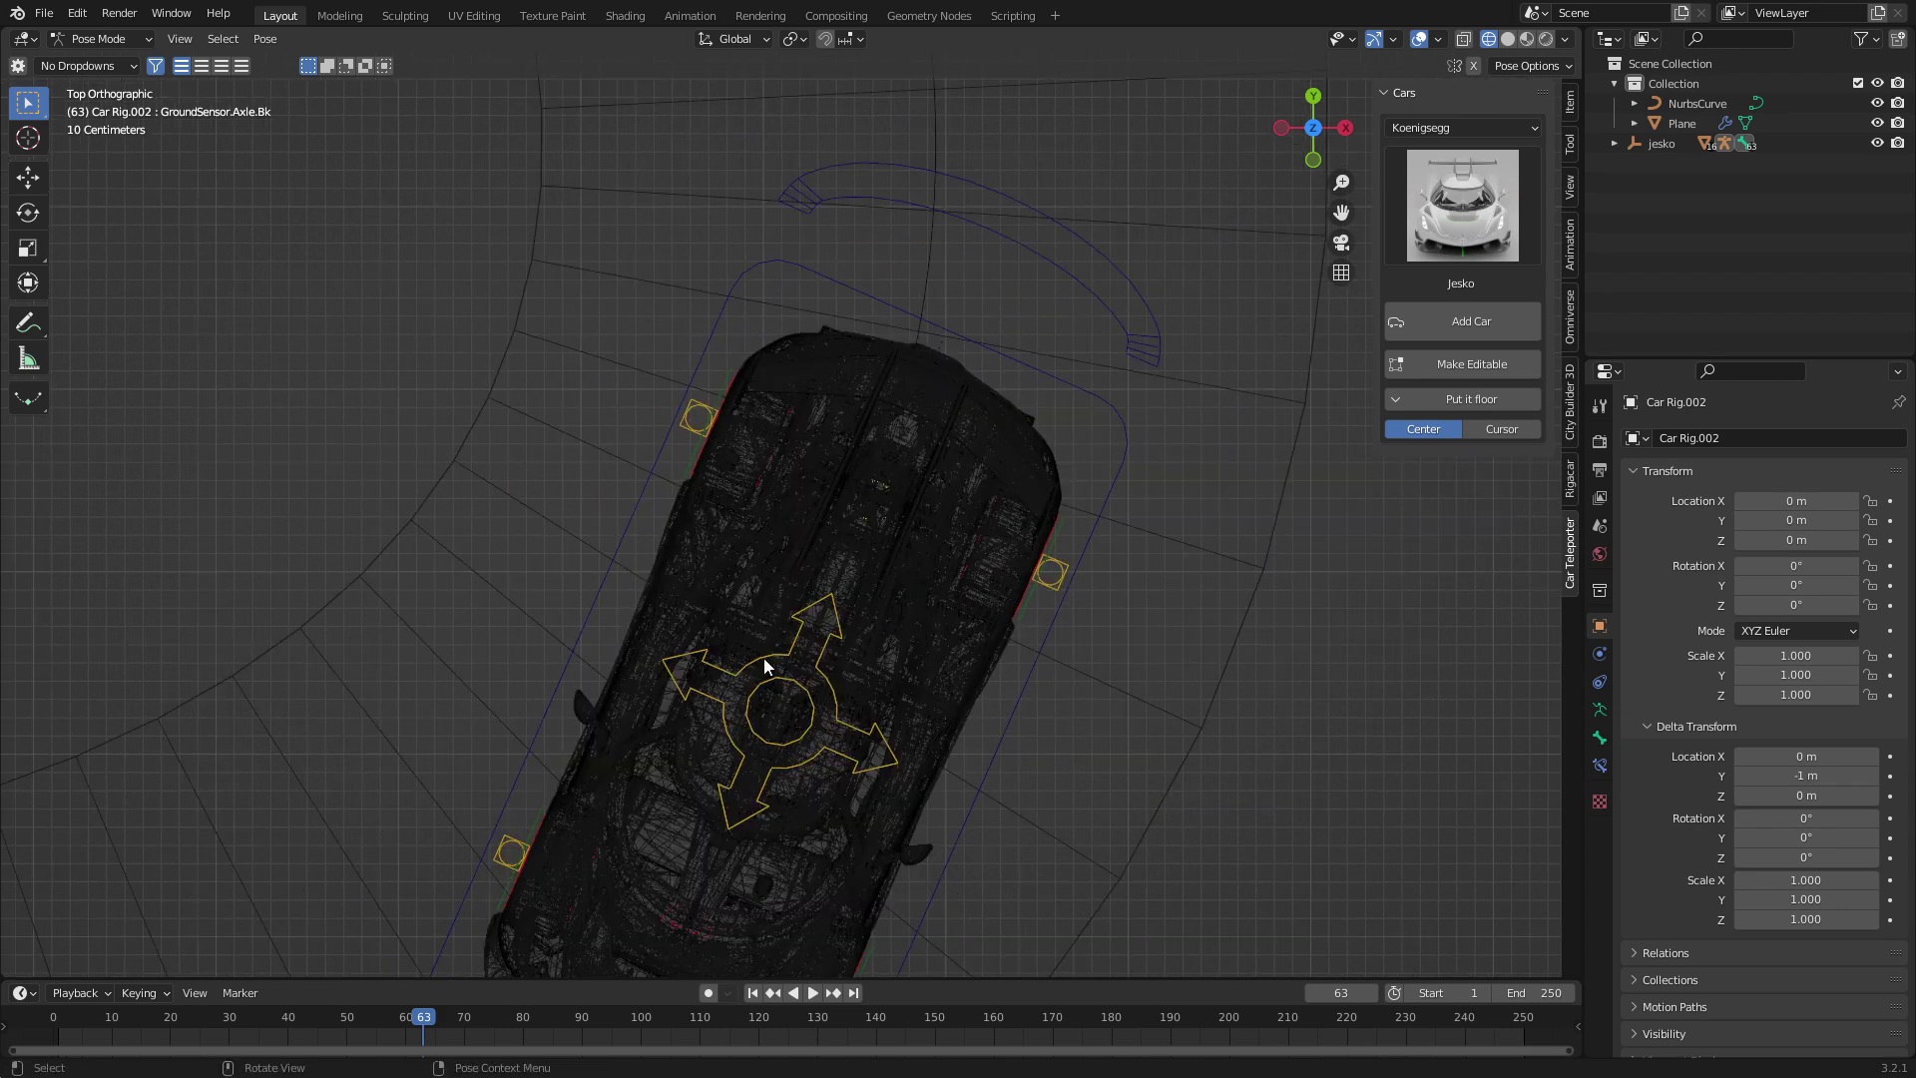
scroll(768, 748, down, 2)
shift+scroll(774, 773, down, 4)
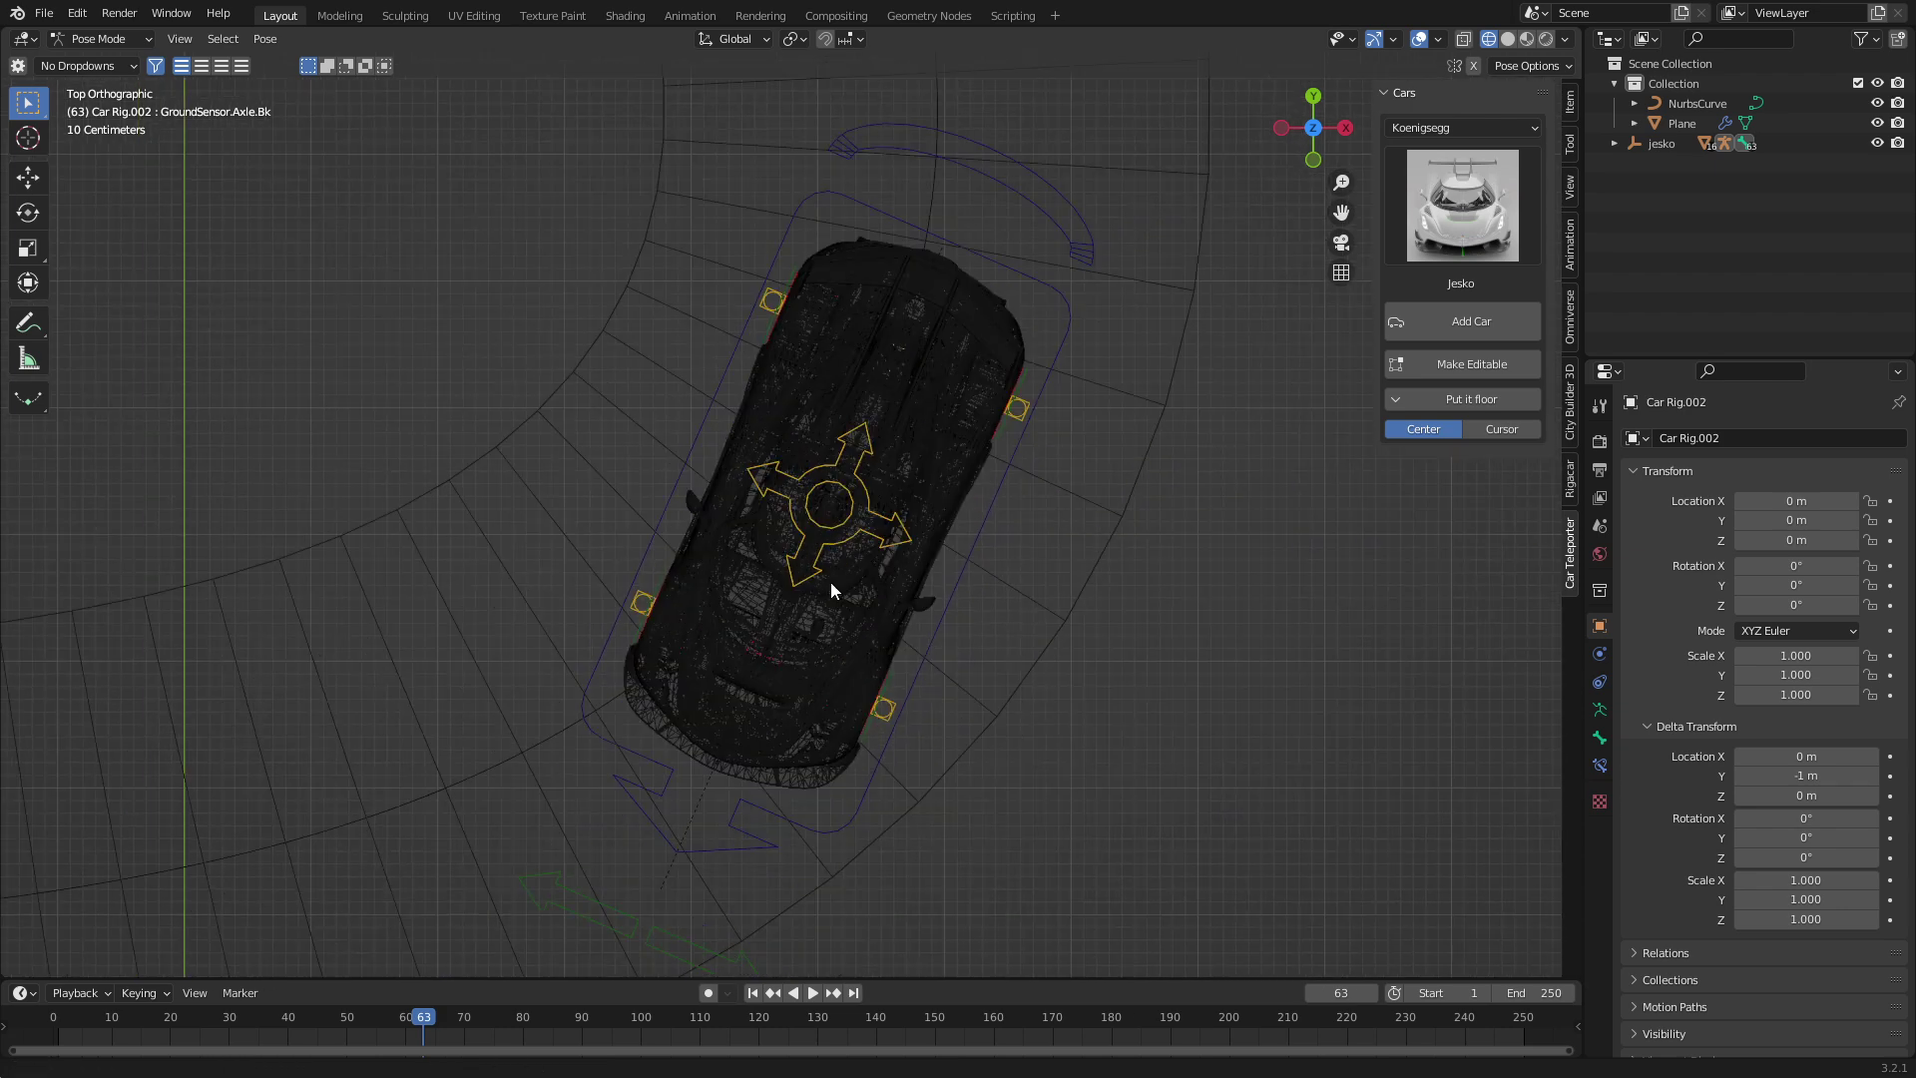
click(673, 894)
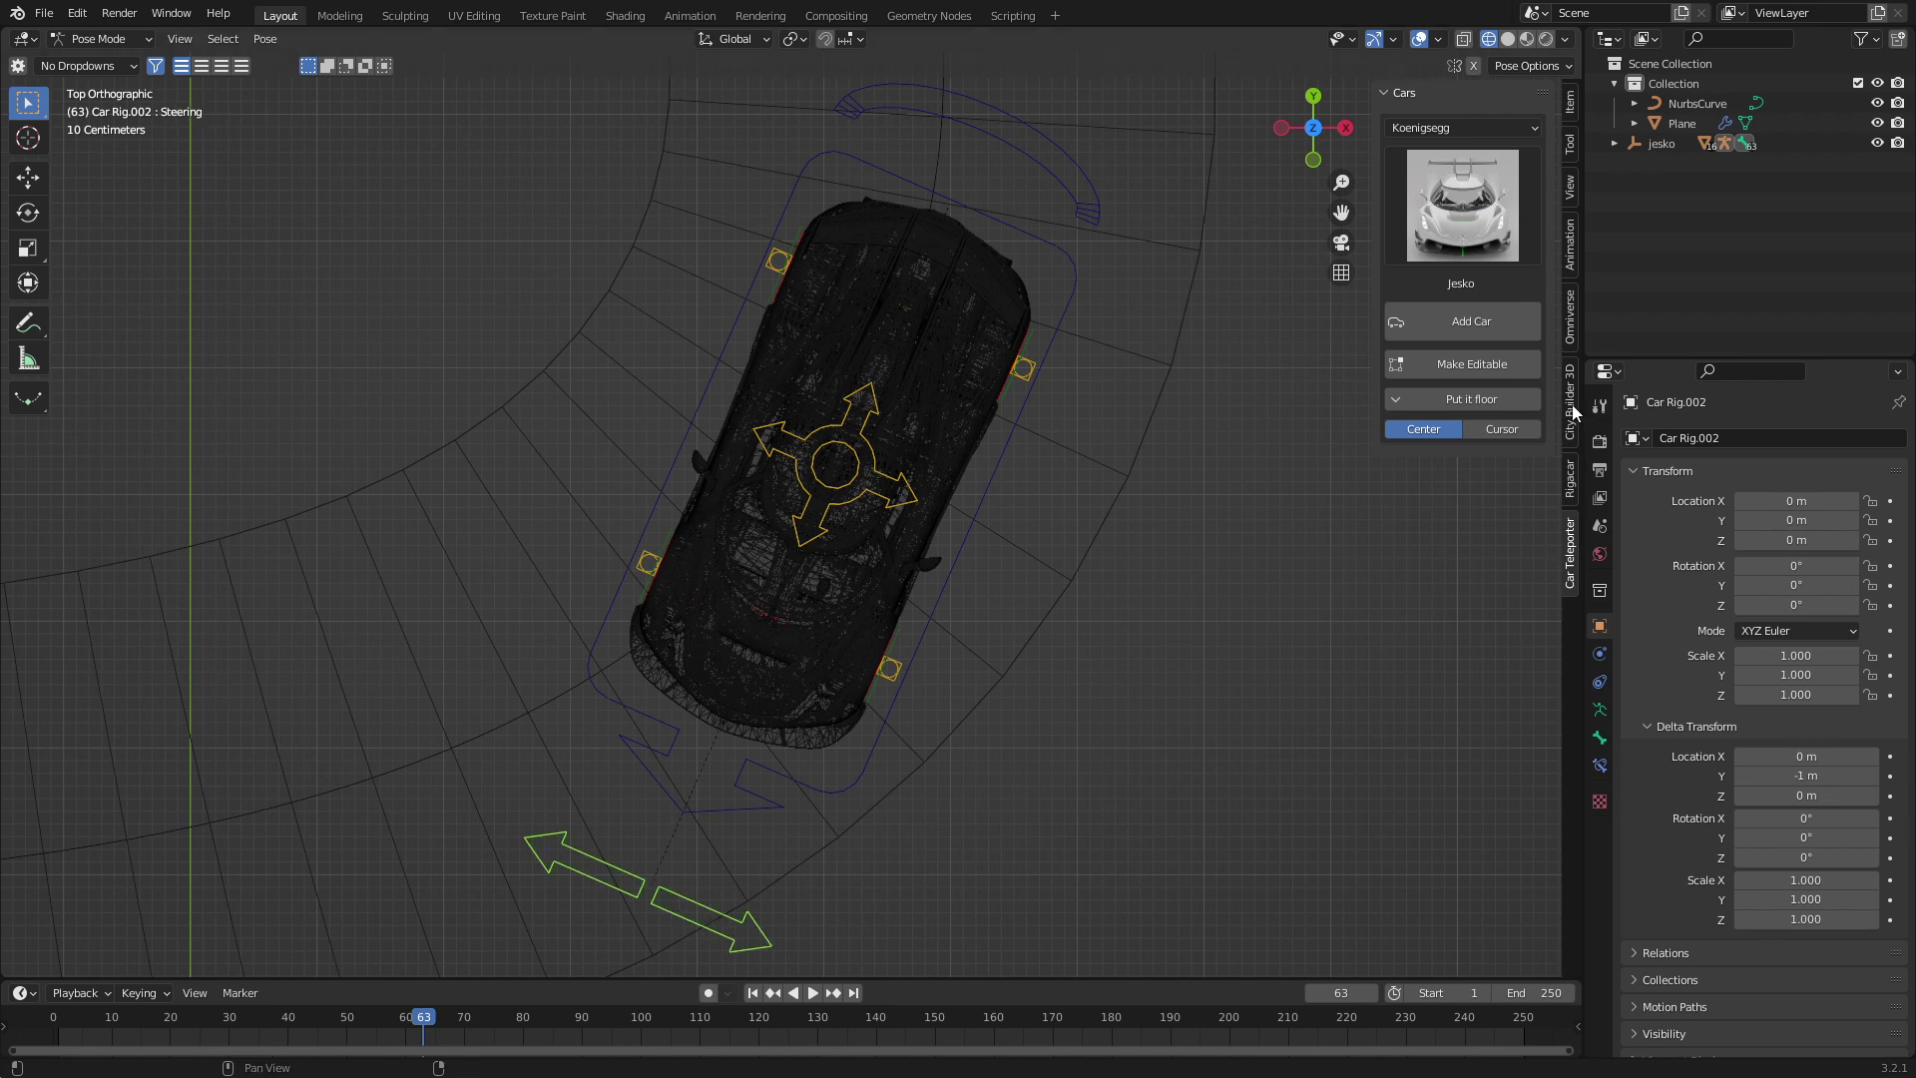
click(1569, 479)
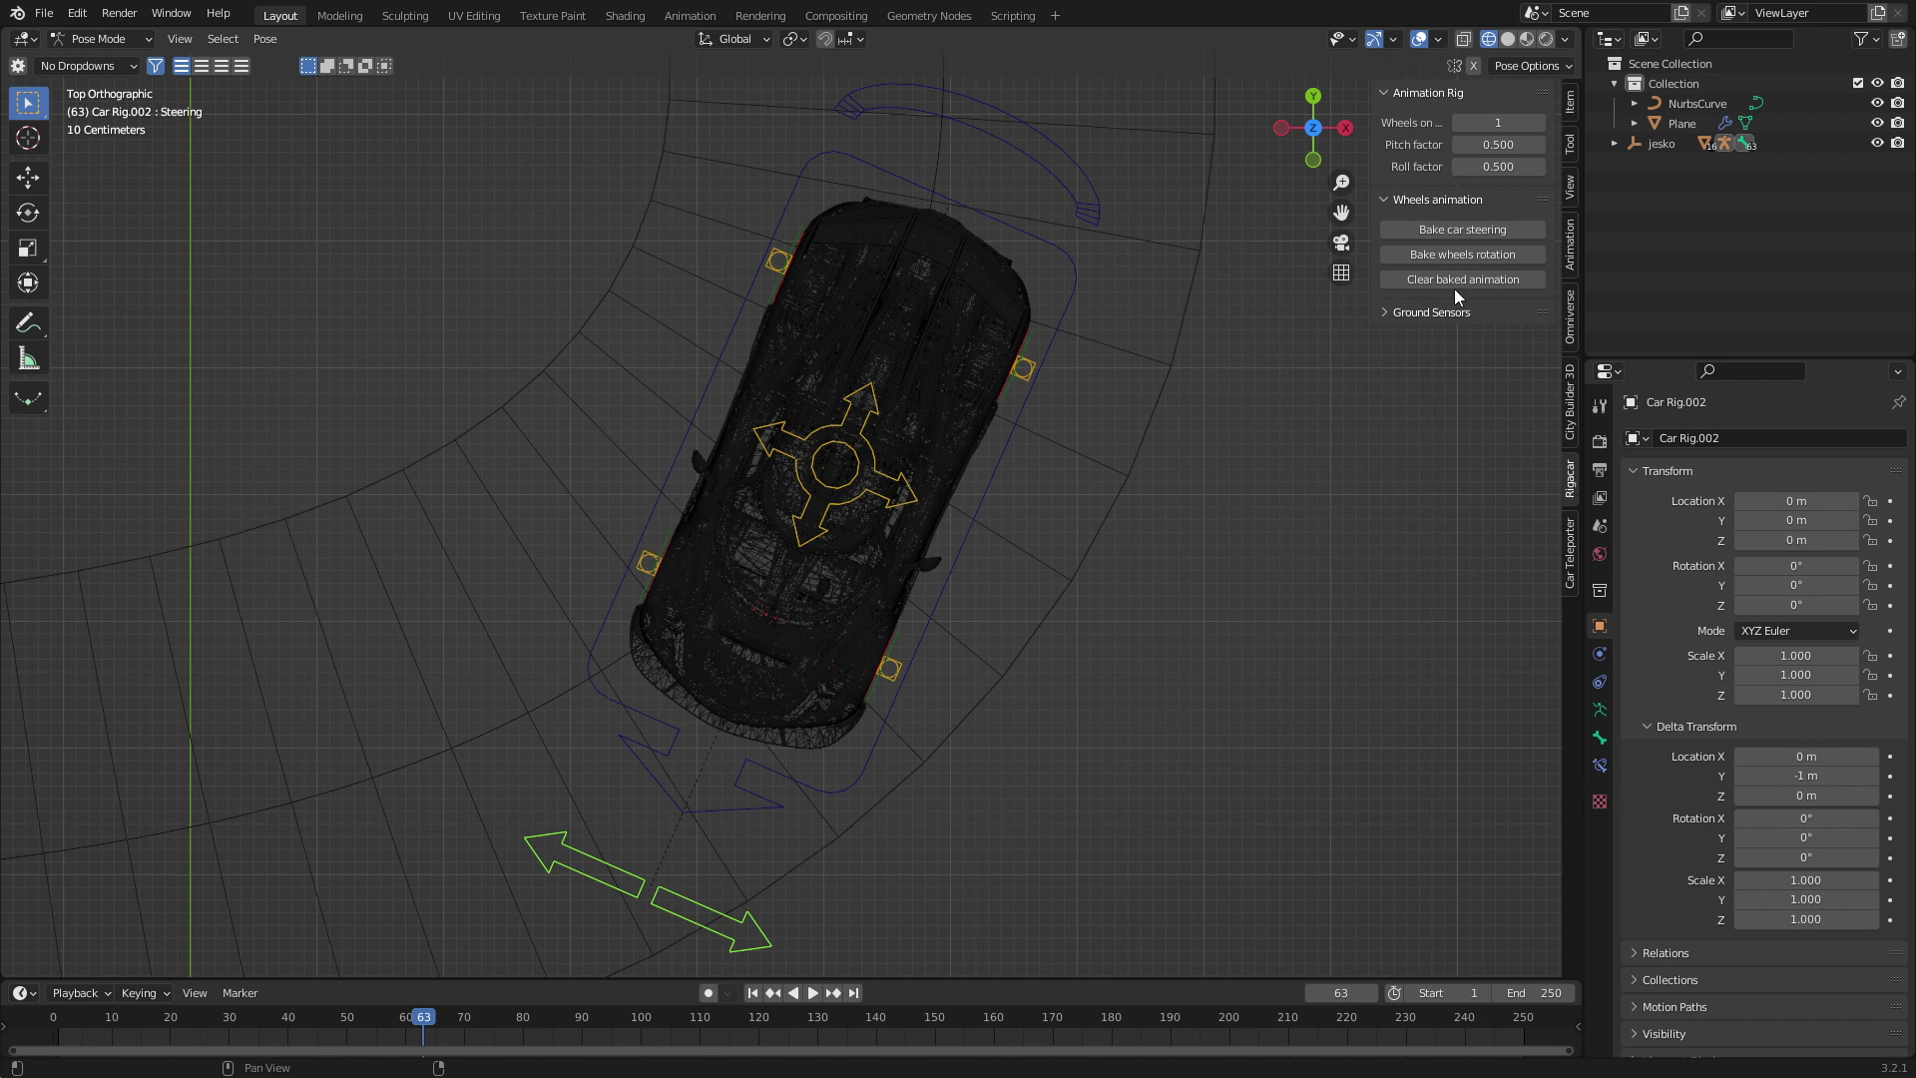
click(1440, 228)
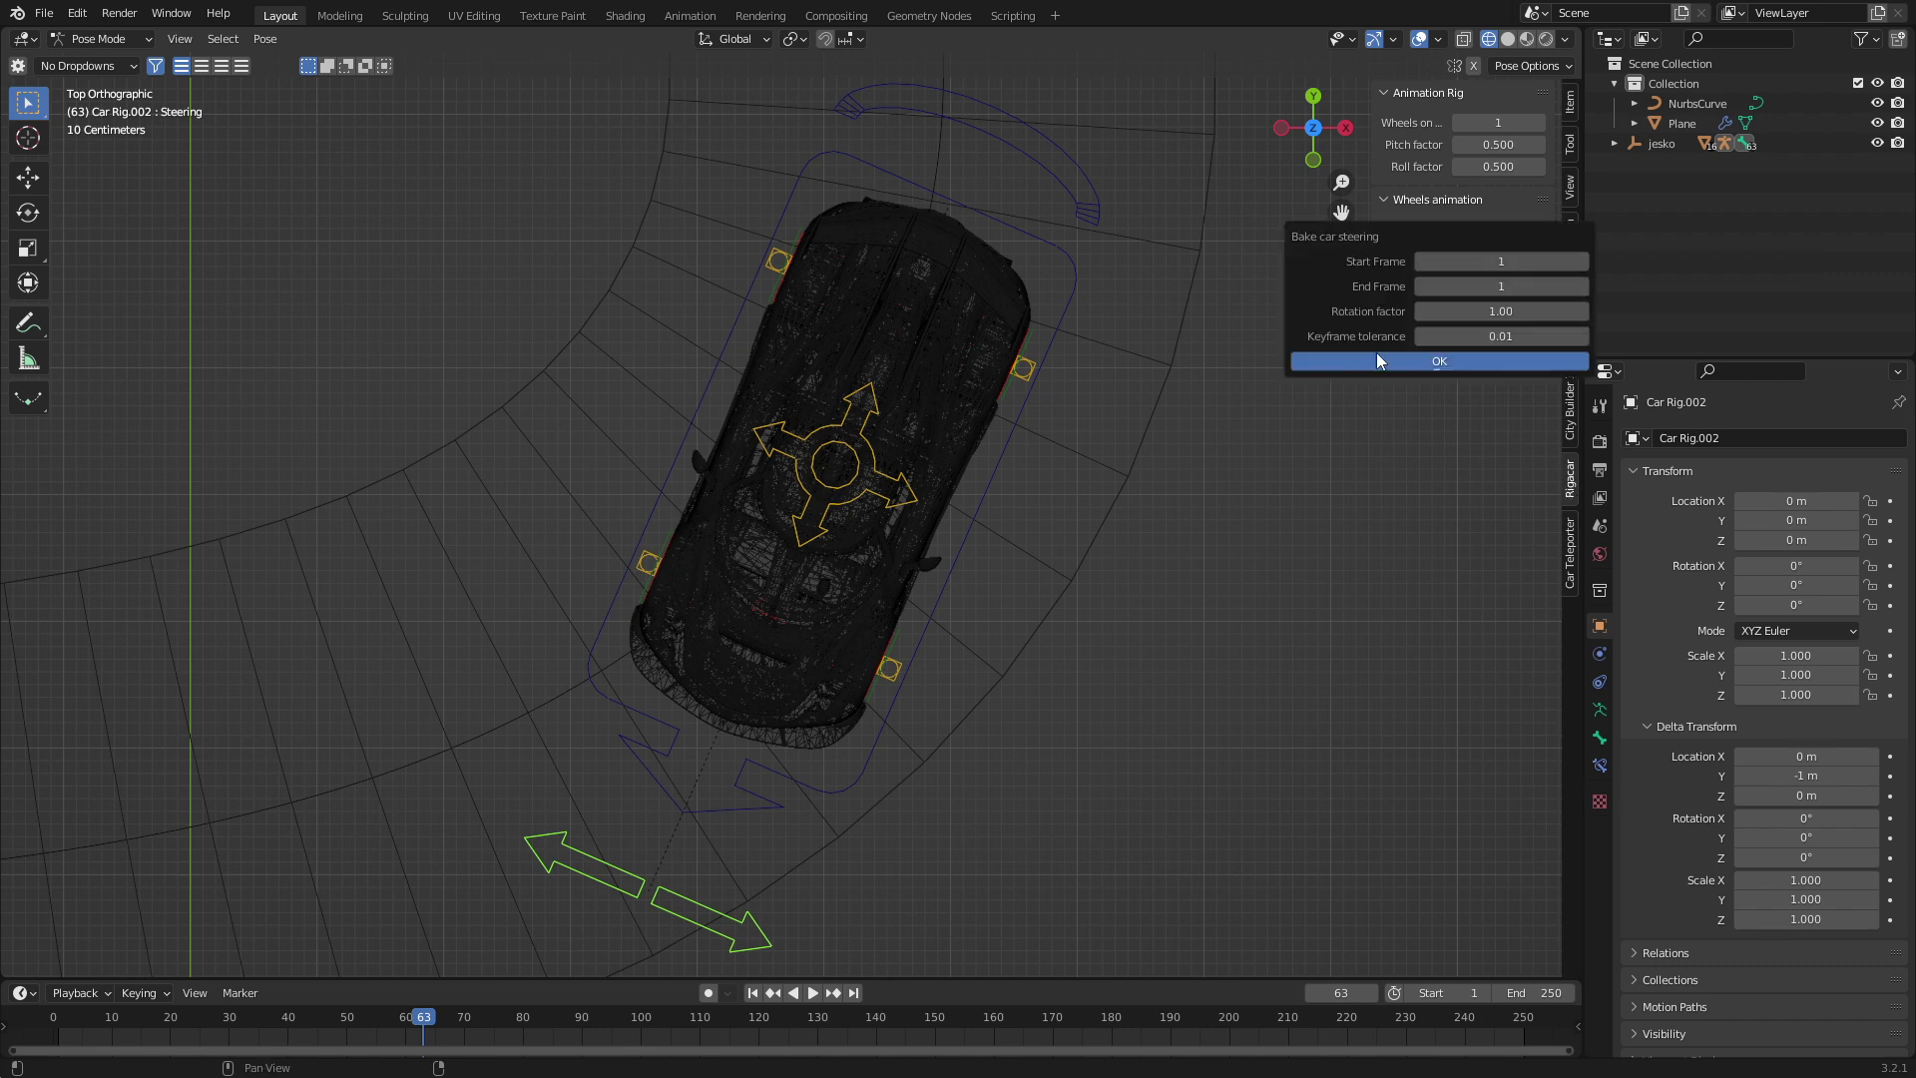
click(1479, 288)
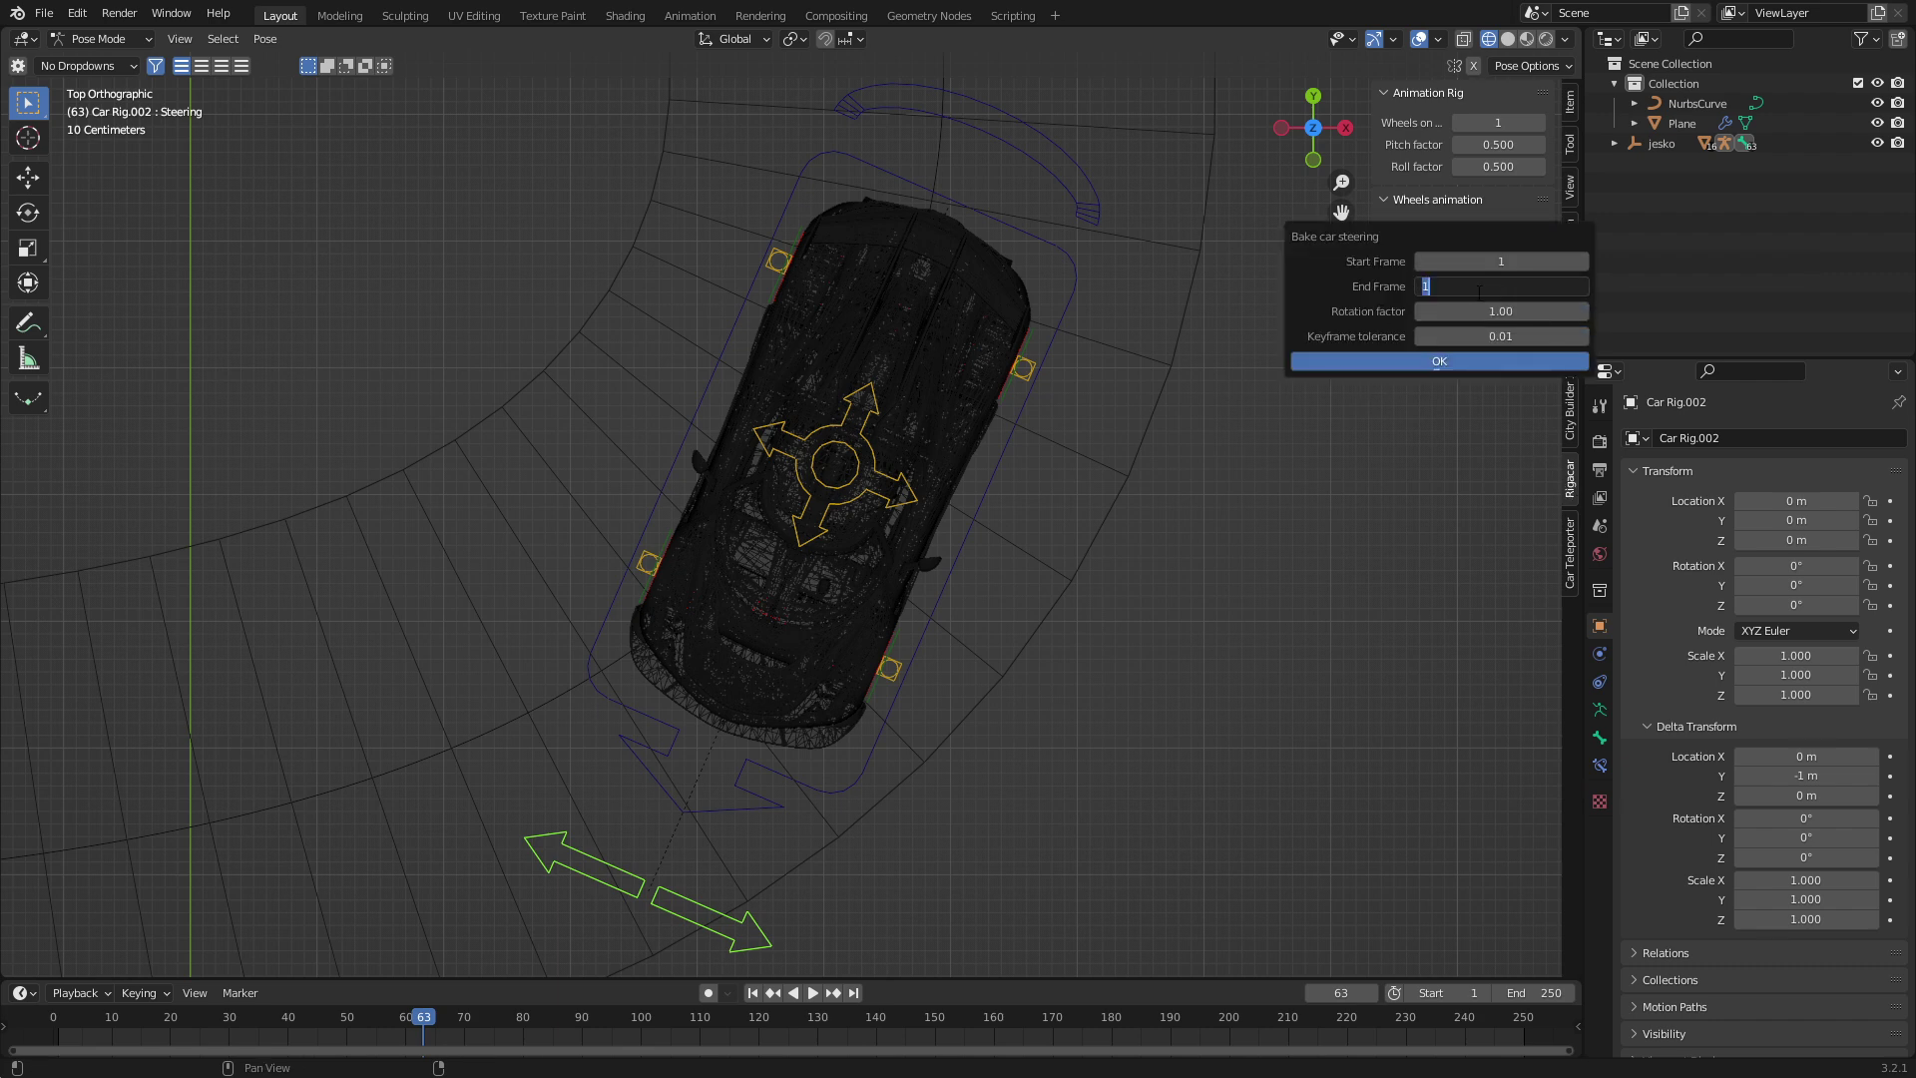
text(100)
key(Return)
click(1447, 363)
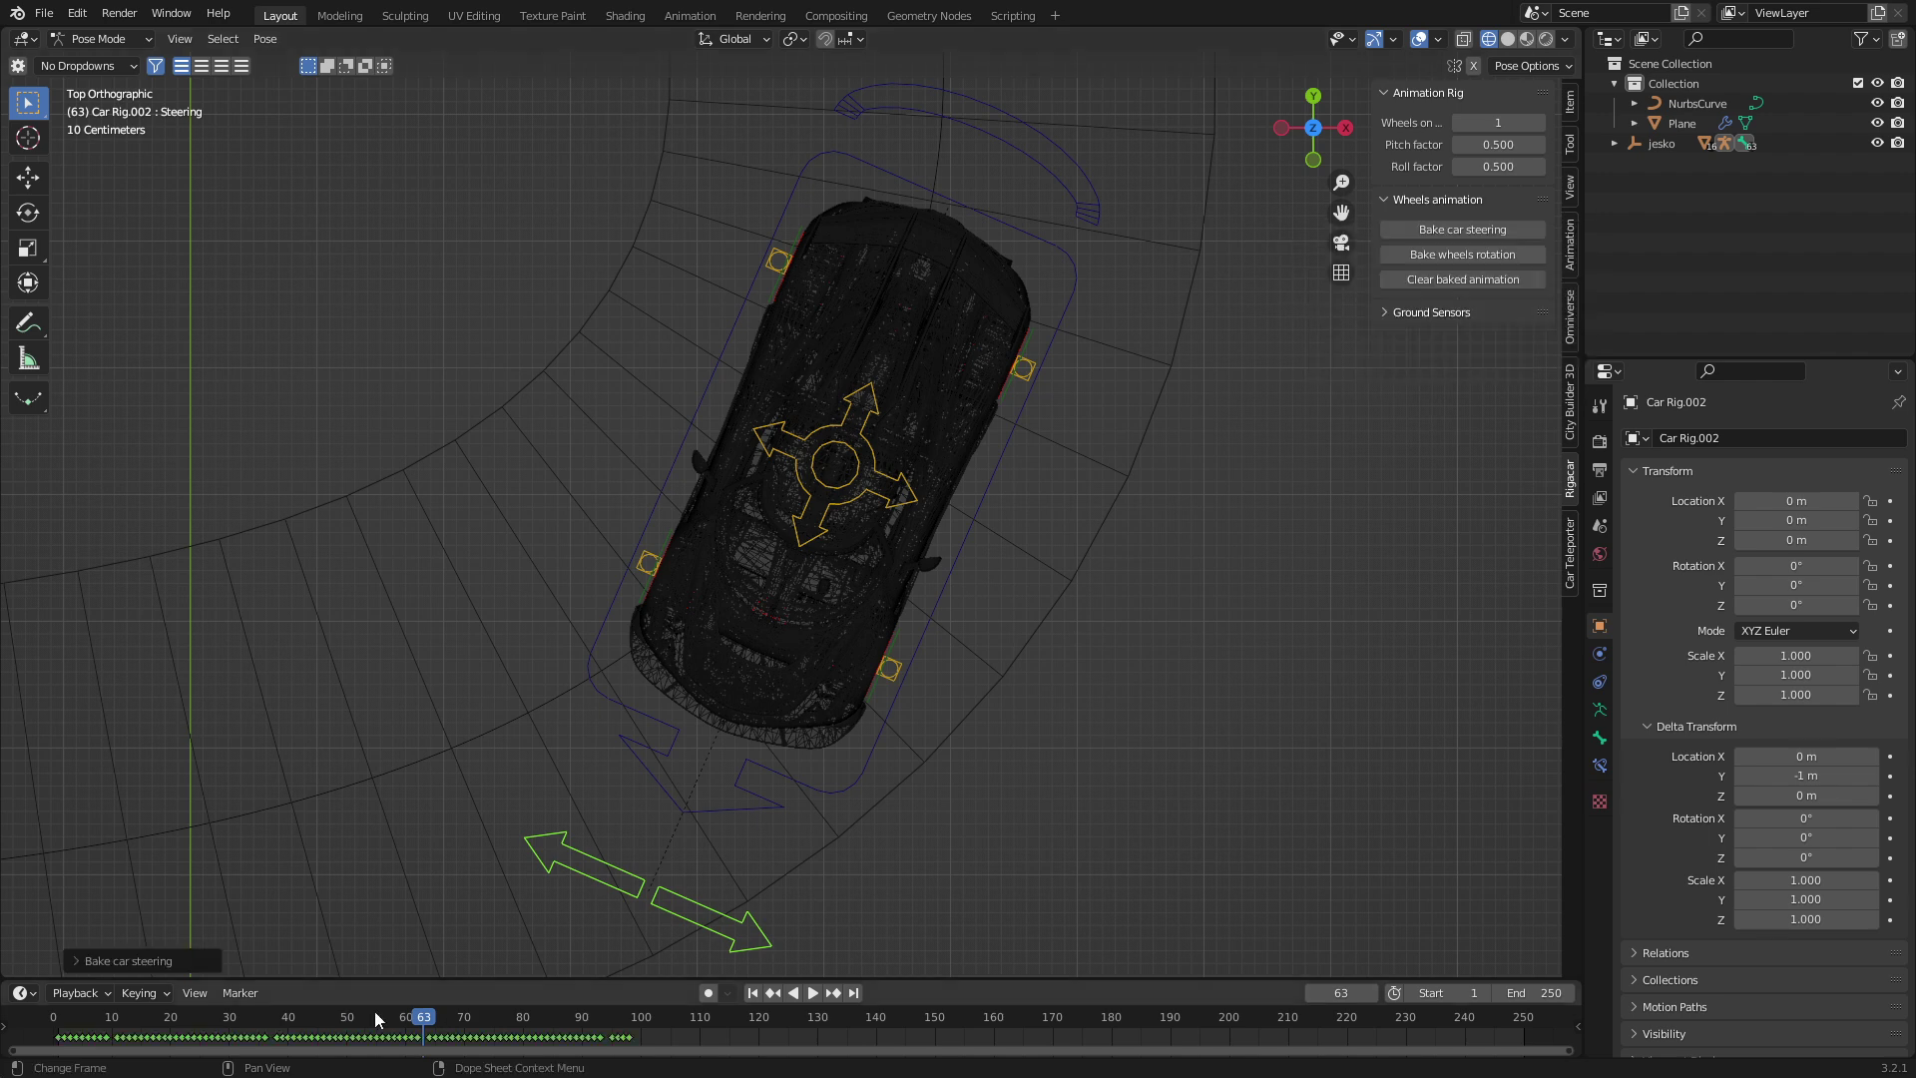
Step: Move to frame 66 and show the baked steering curve in a Graph Editor replacing the Animation workspace's smaller 3D viewport
mouse_move(444, 1015)
mouse_down()
mouse_move(315, 1008)
mouse_move(429, 1016)
mouse_up()
scroll(755, 744, down, 4)
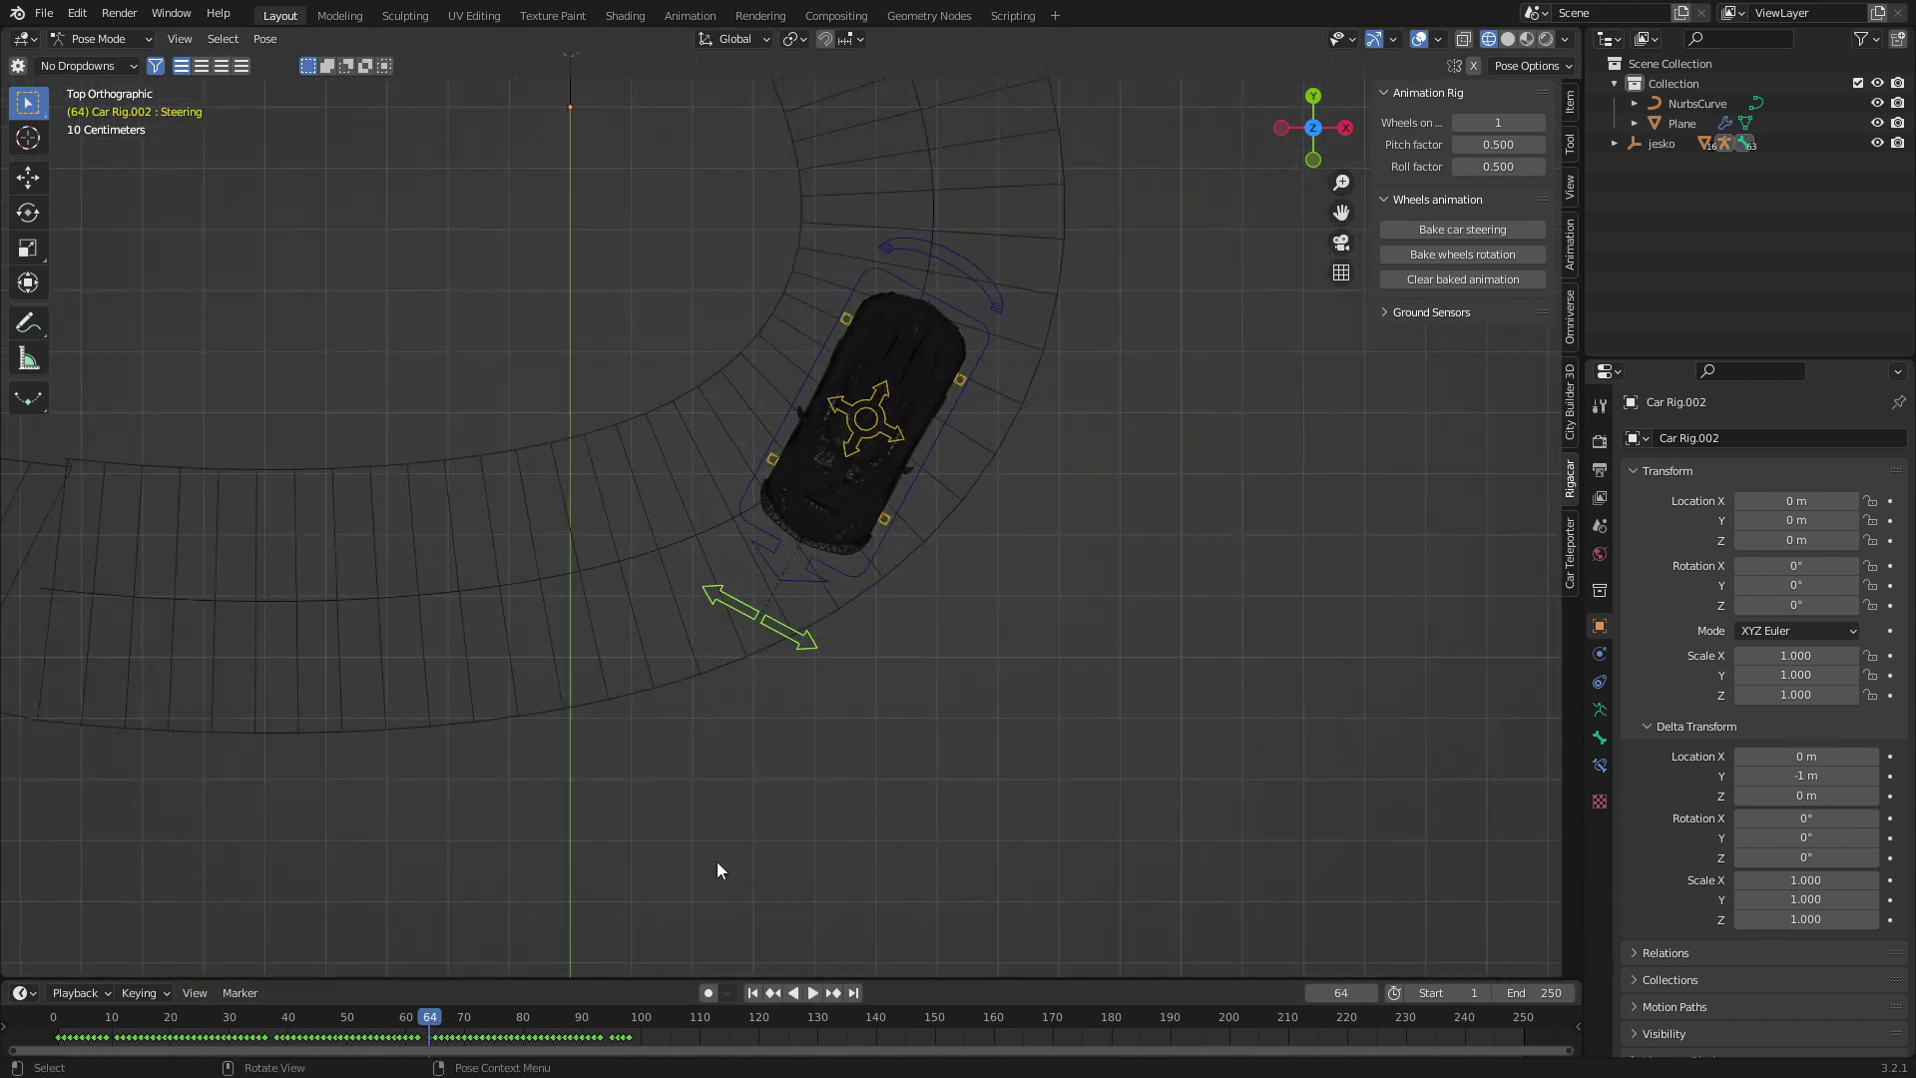
drag(429, 1018, 440, 1016)
scroll(824, 611, up, 5)
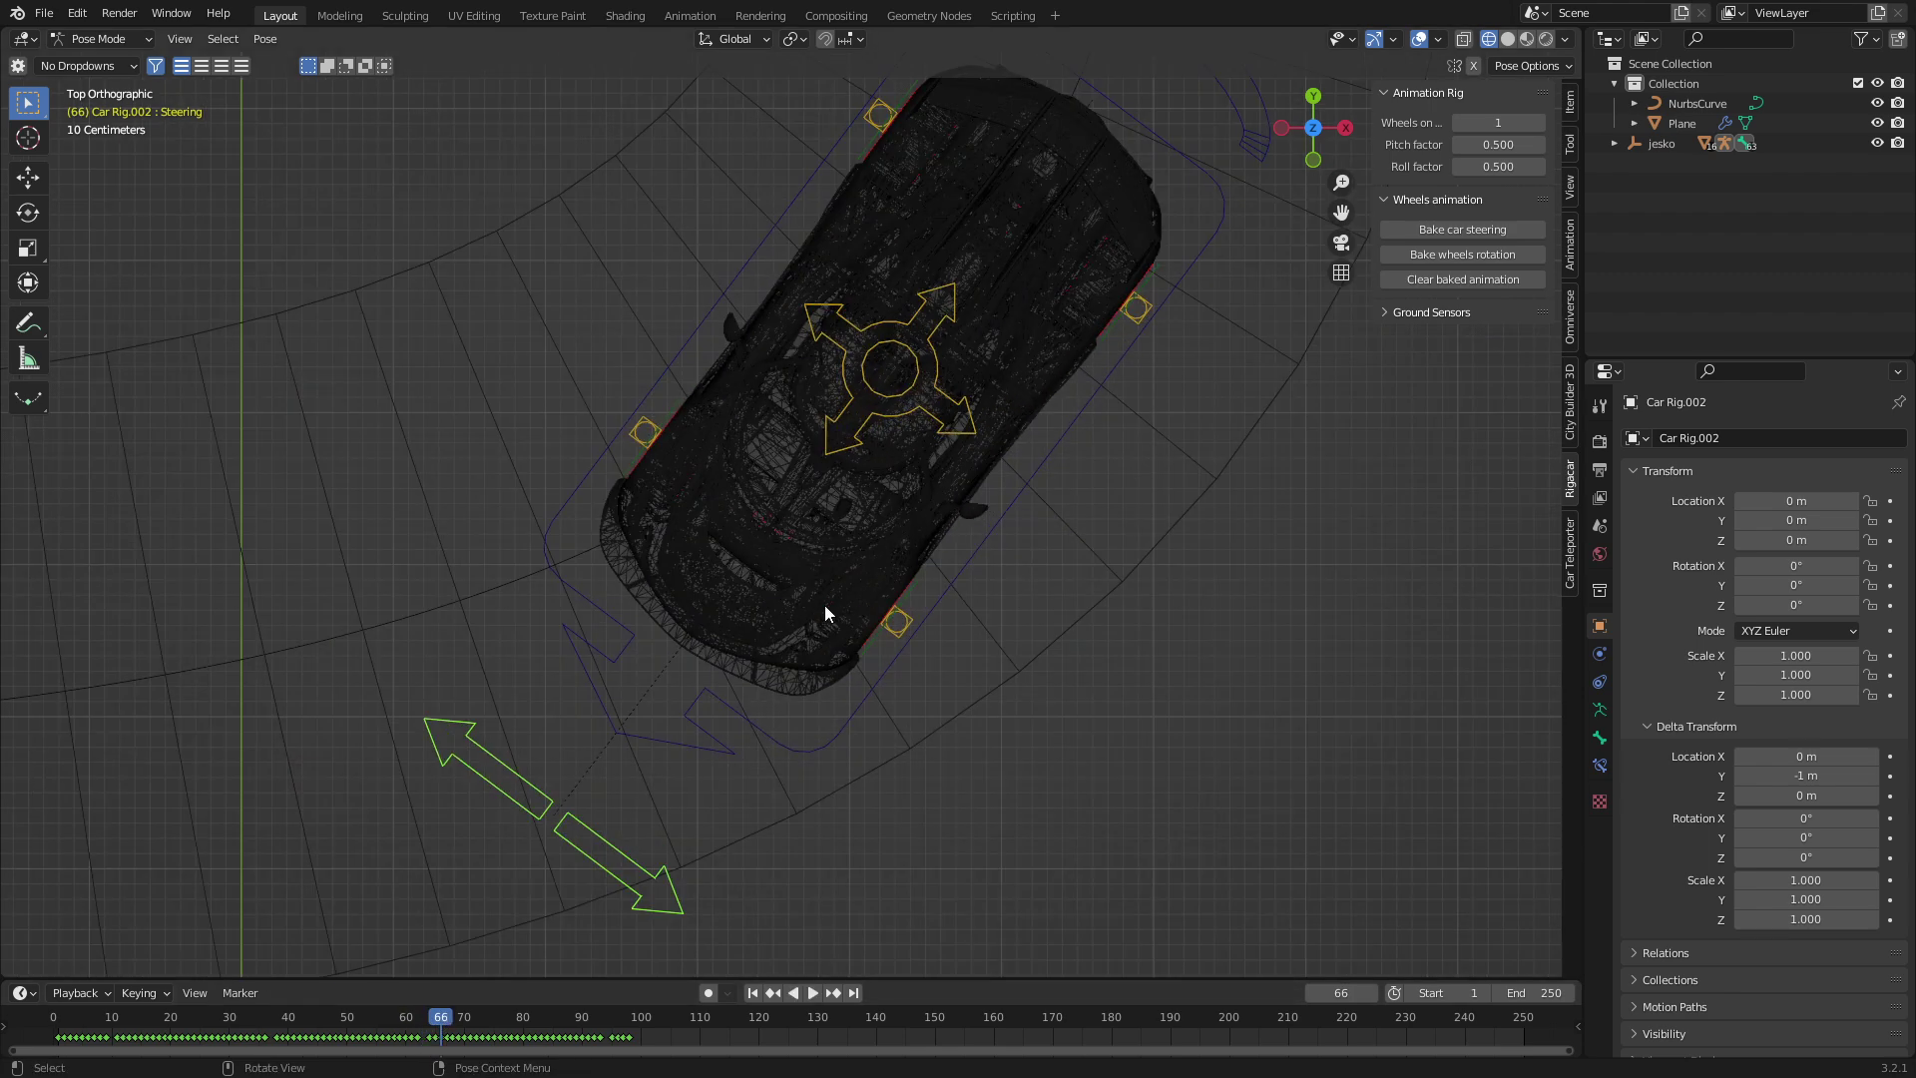
scroll(824, 613, up, 2)
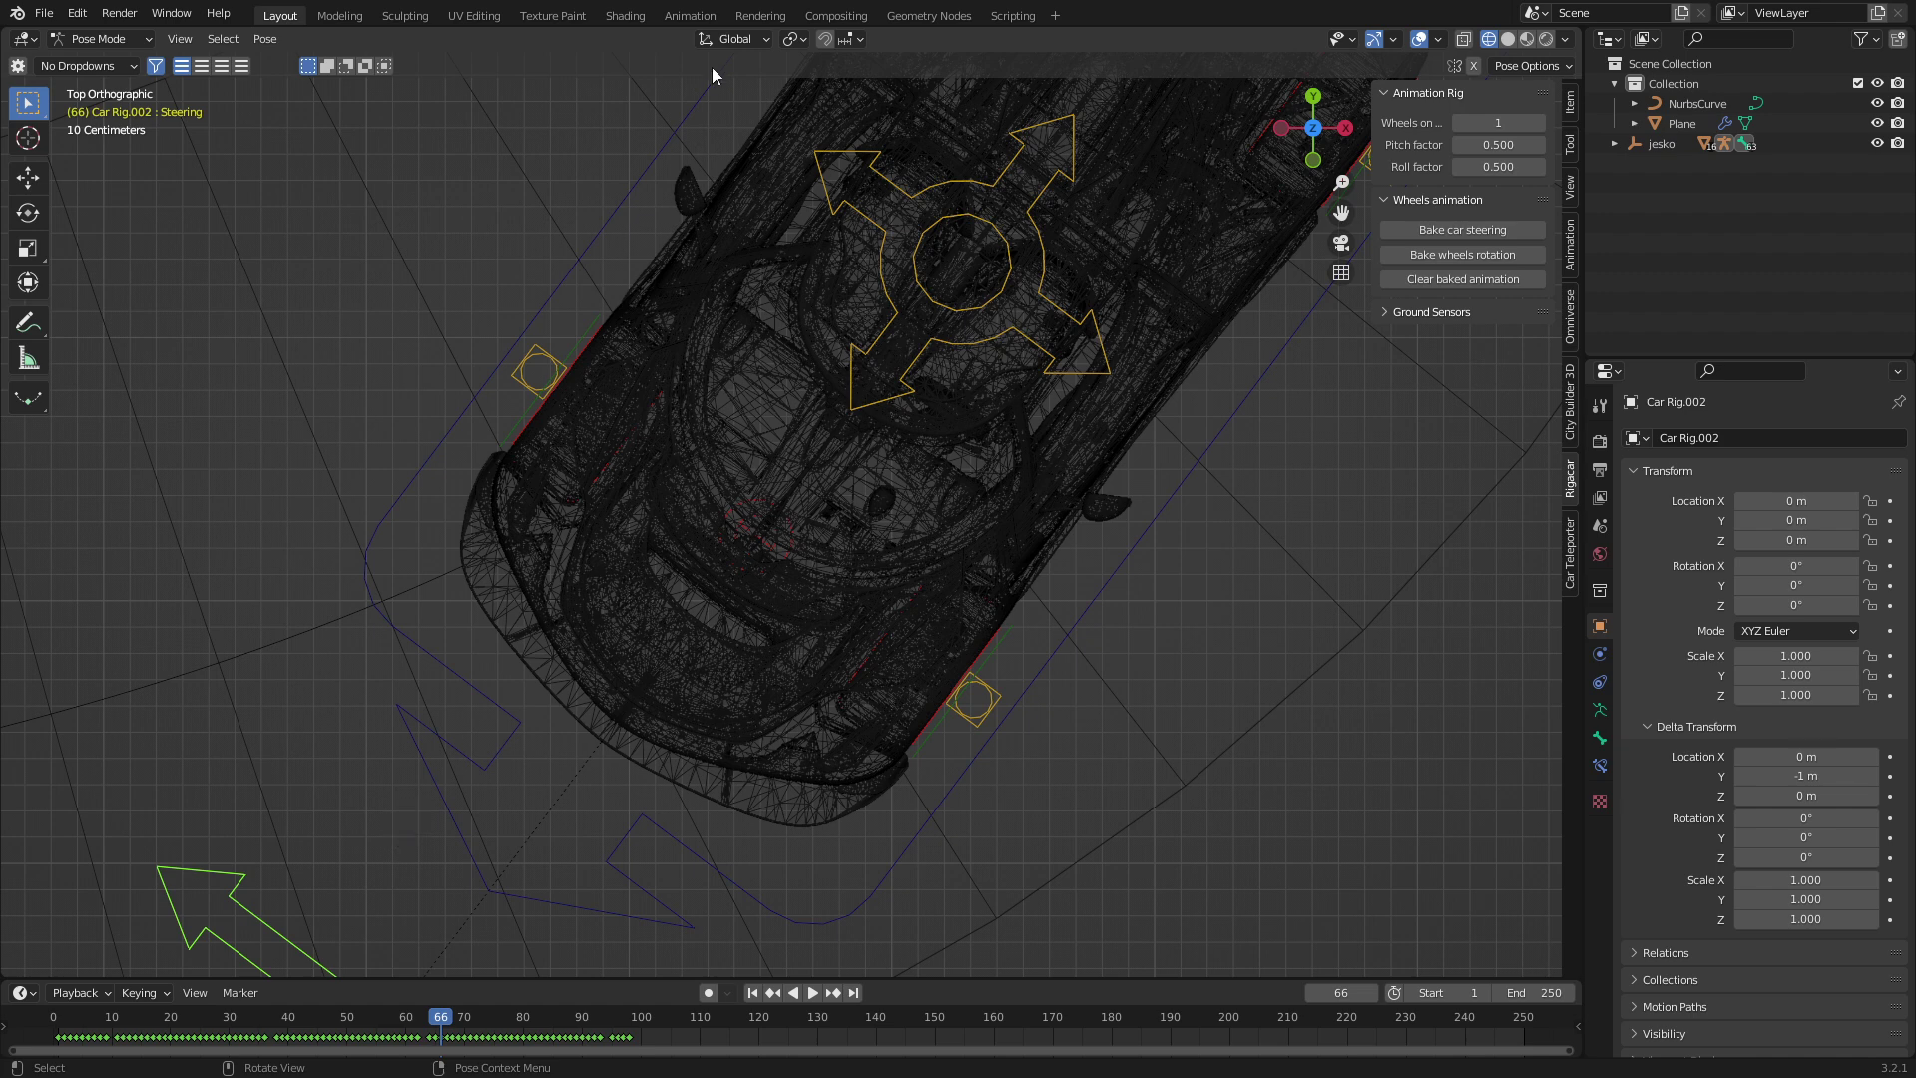
click(712, 15)
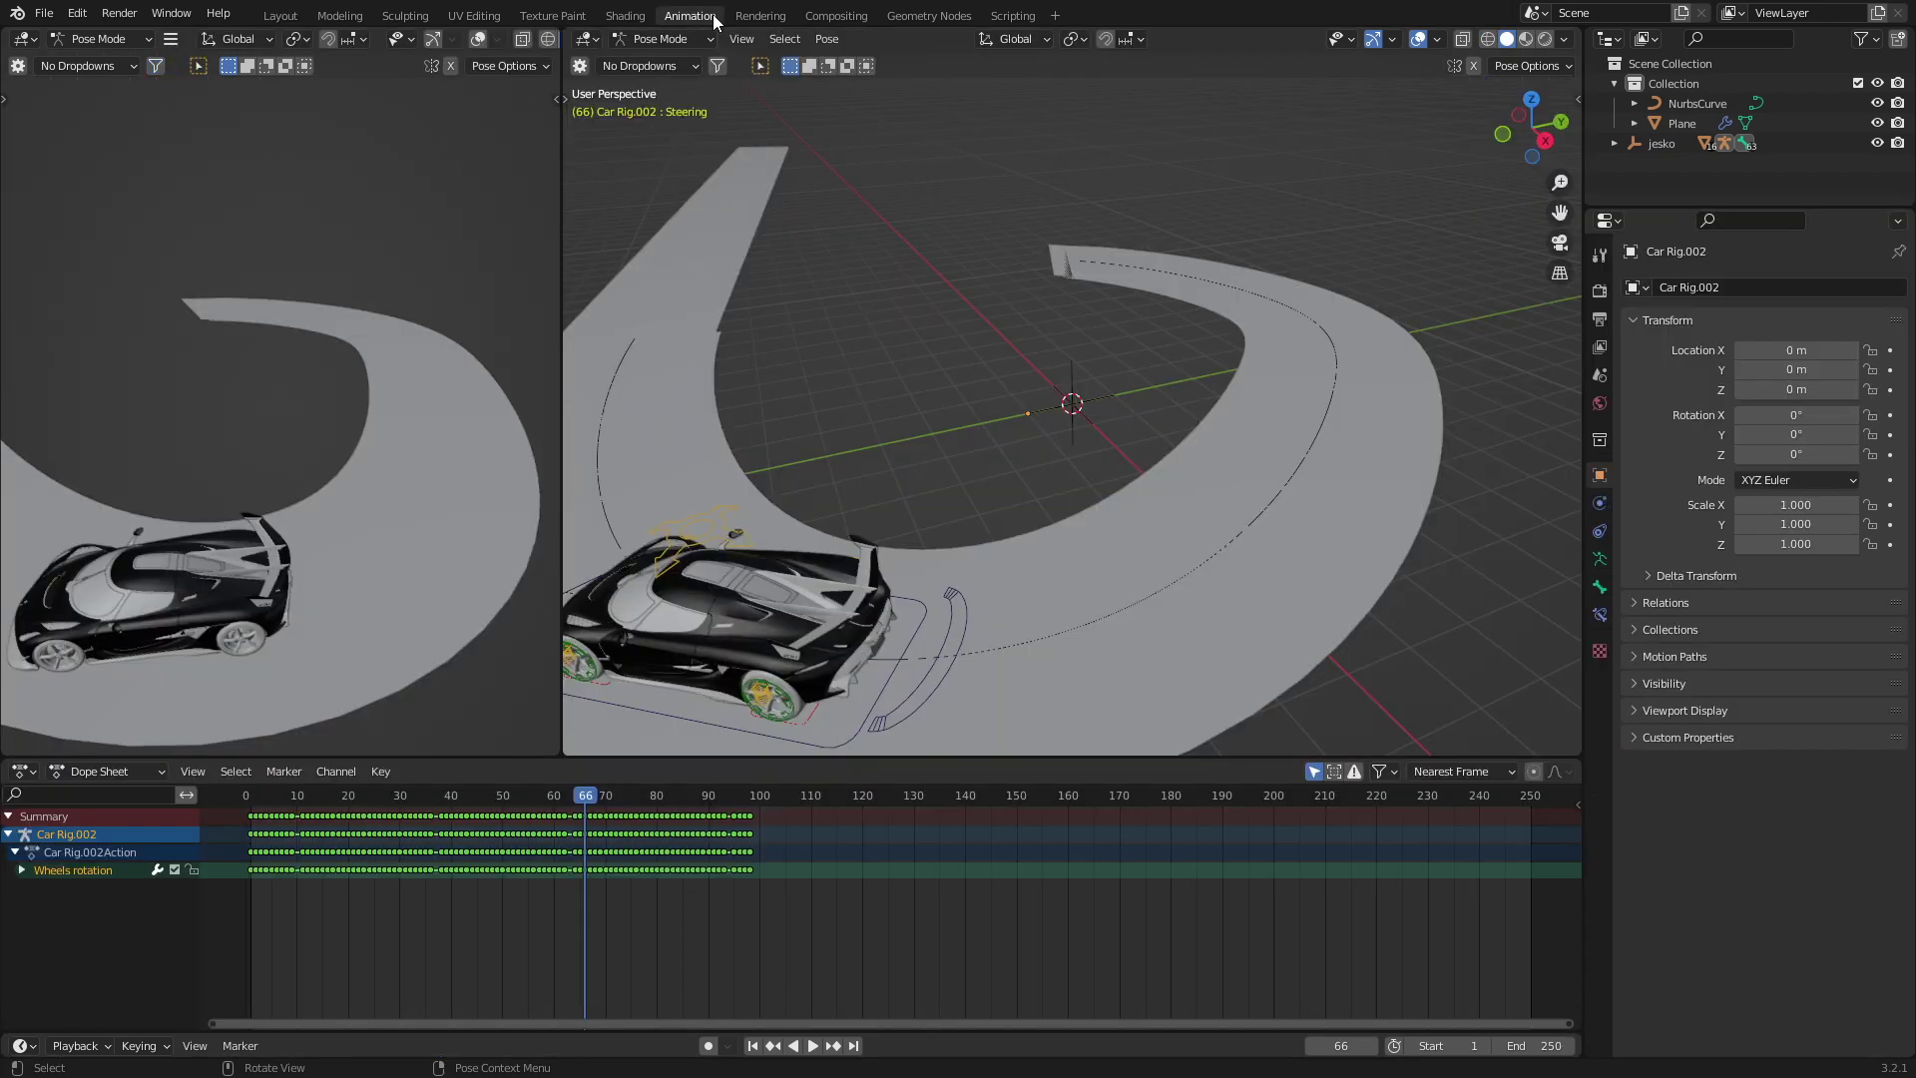
click(40, 42)
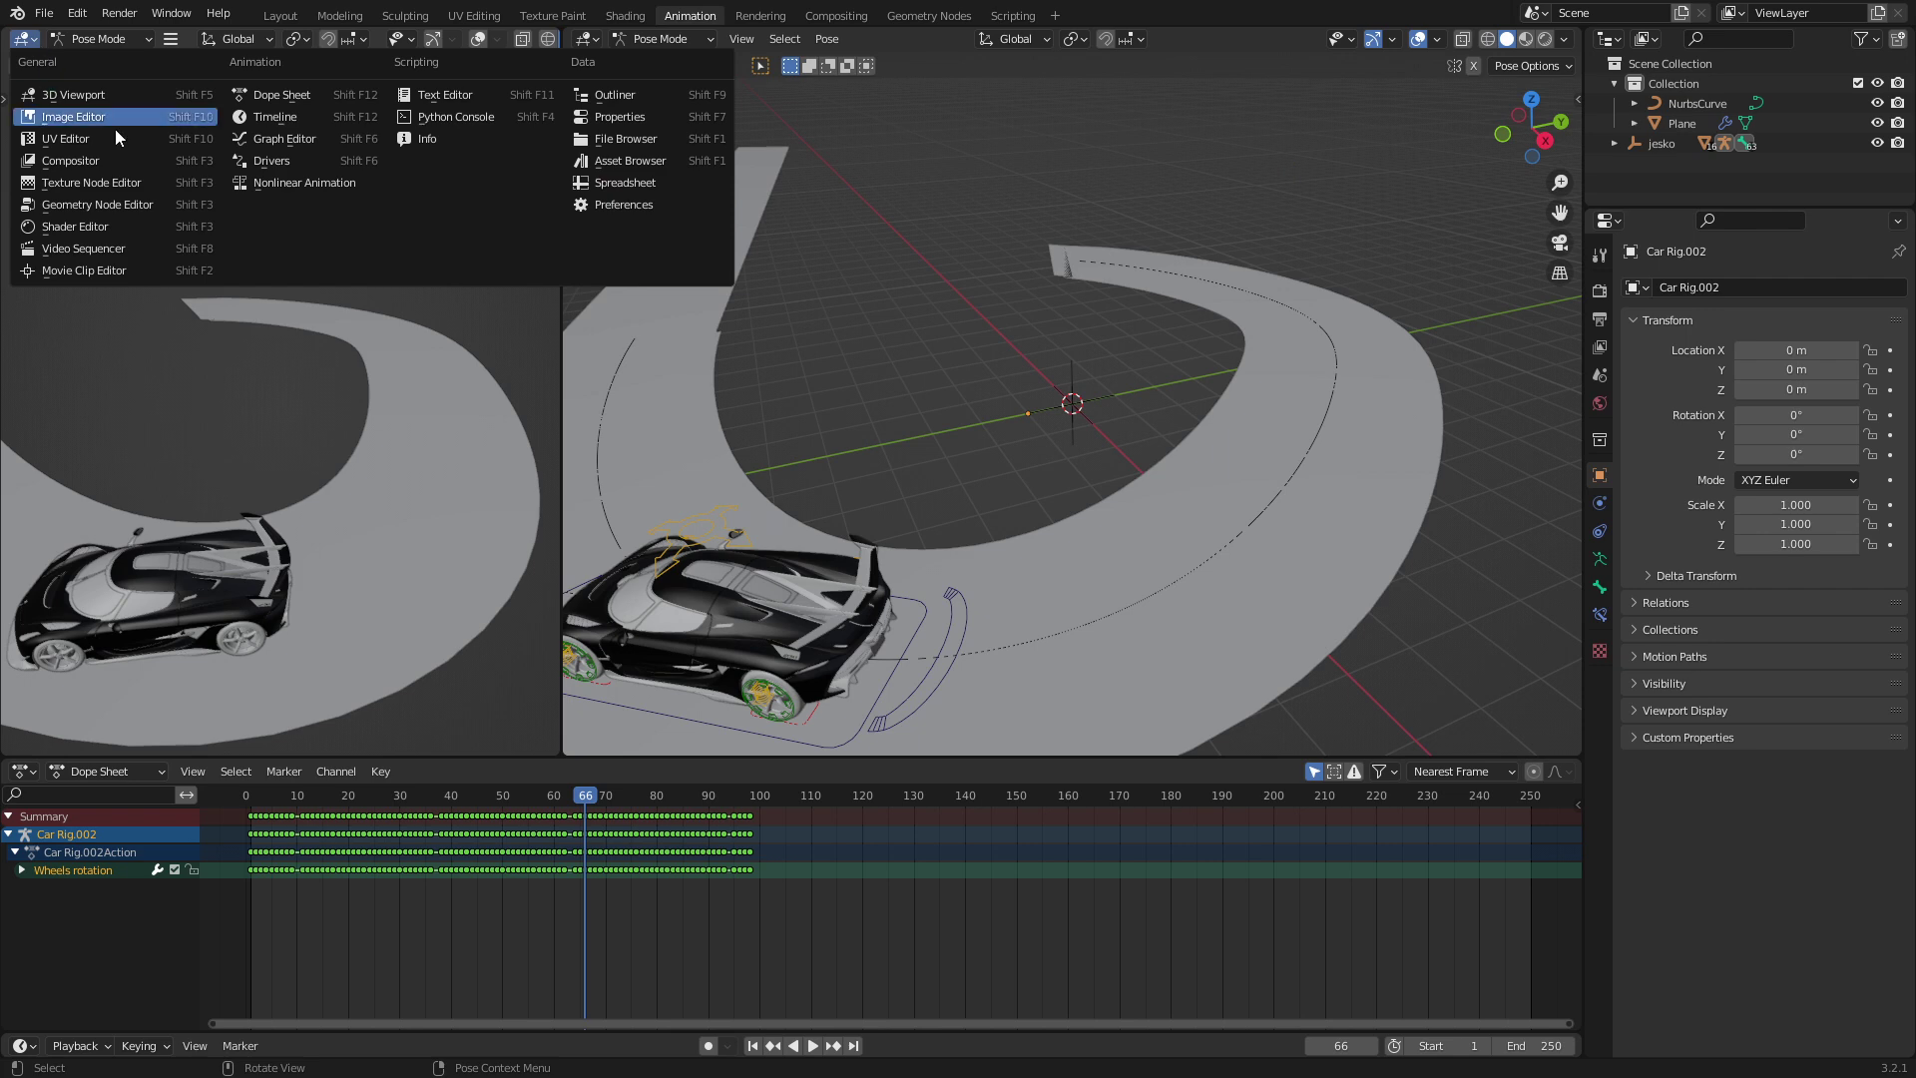
click(320, 142)
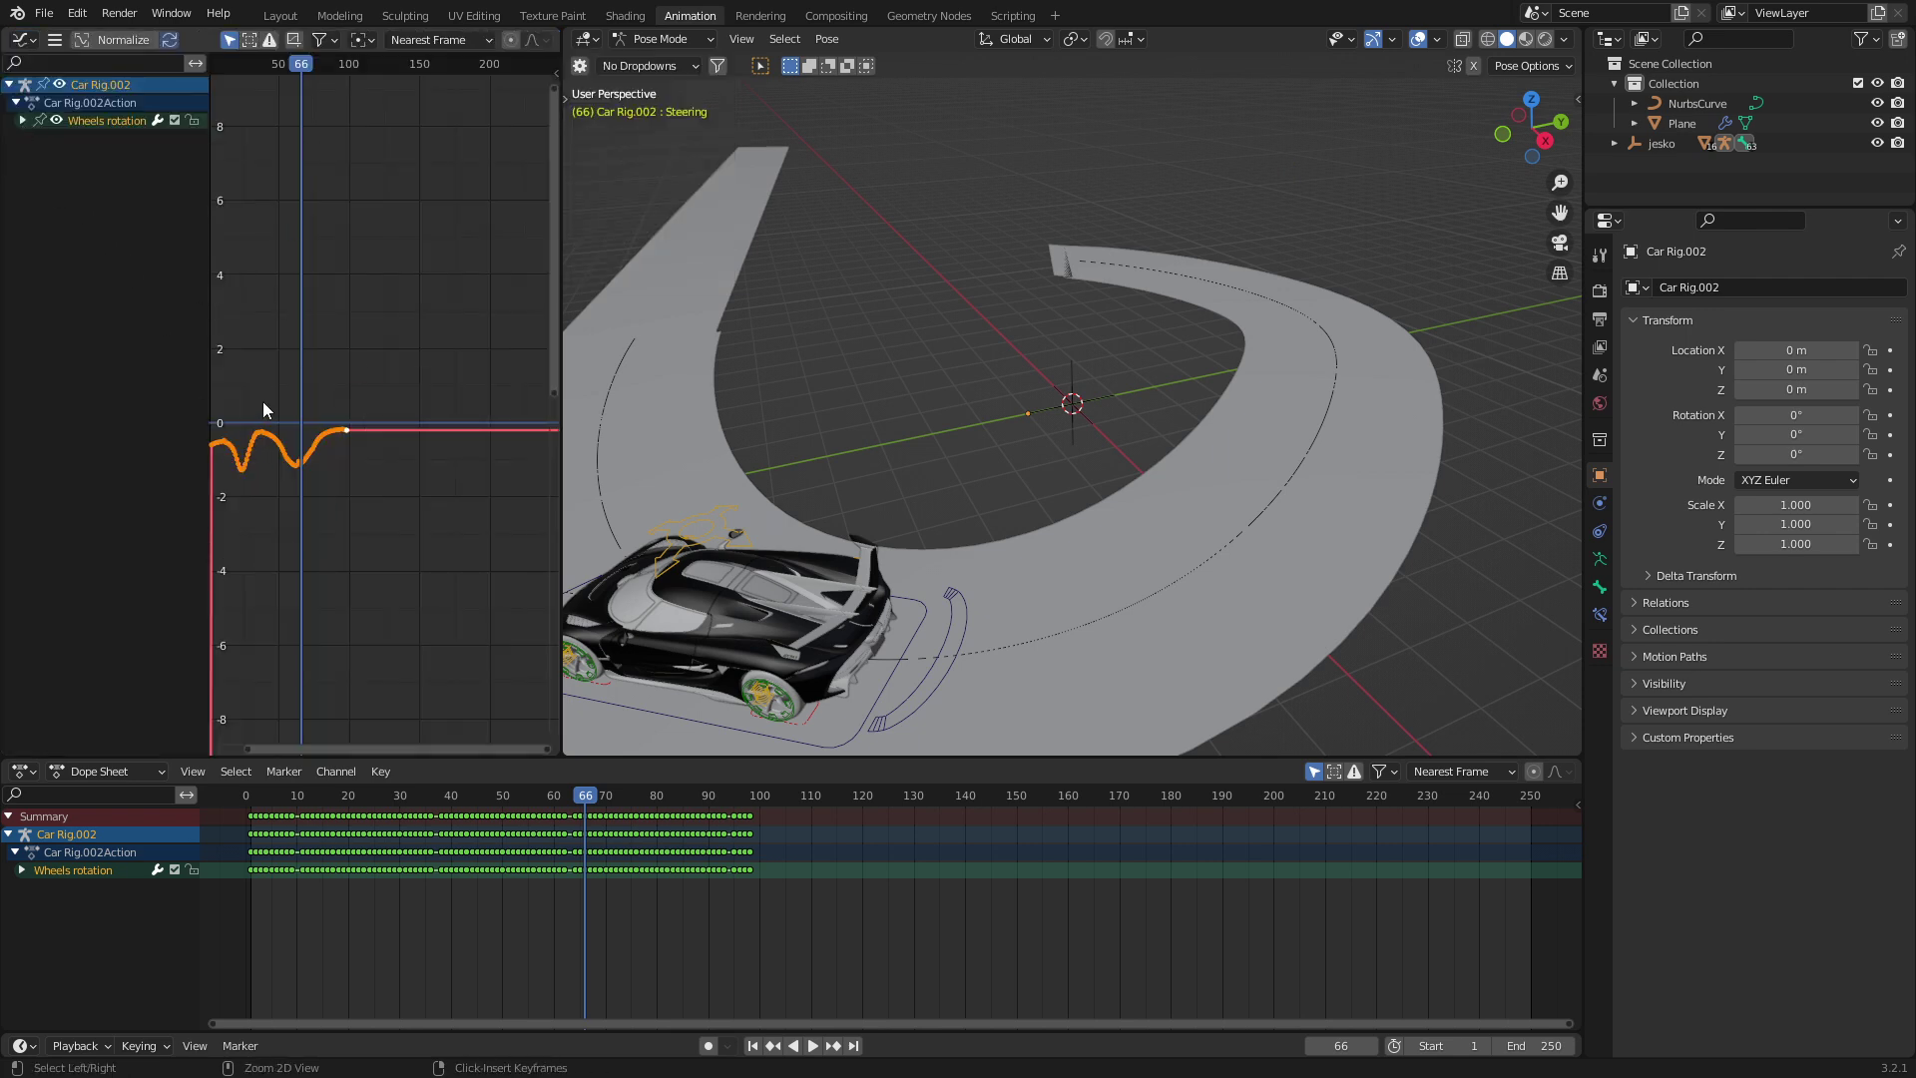
middle_drag(261, 399, 315, 431)
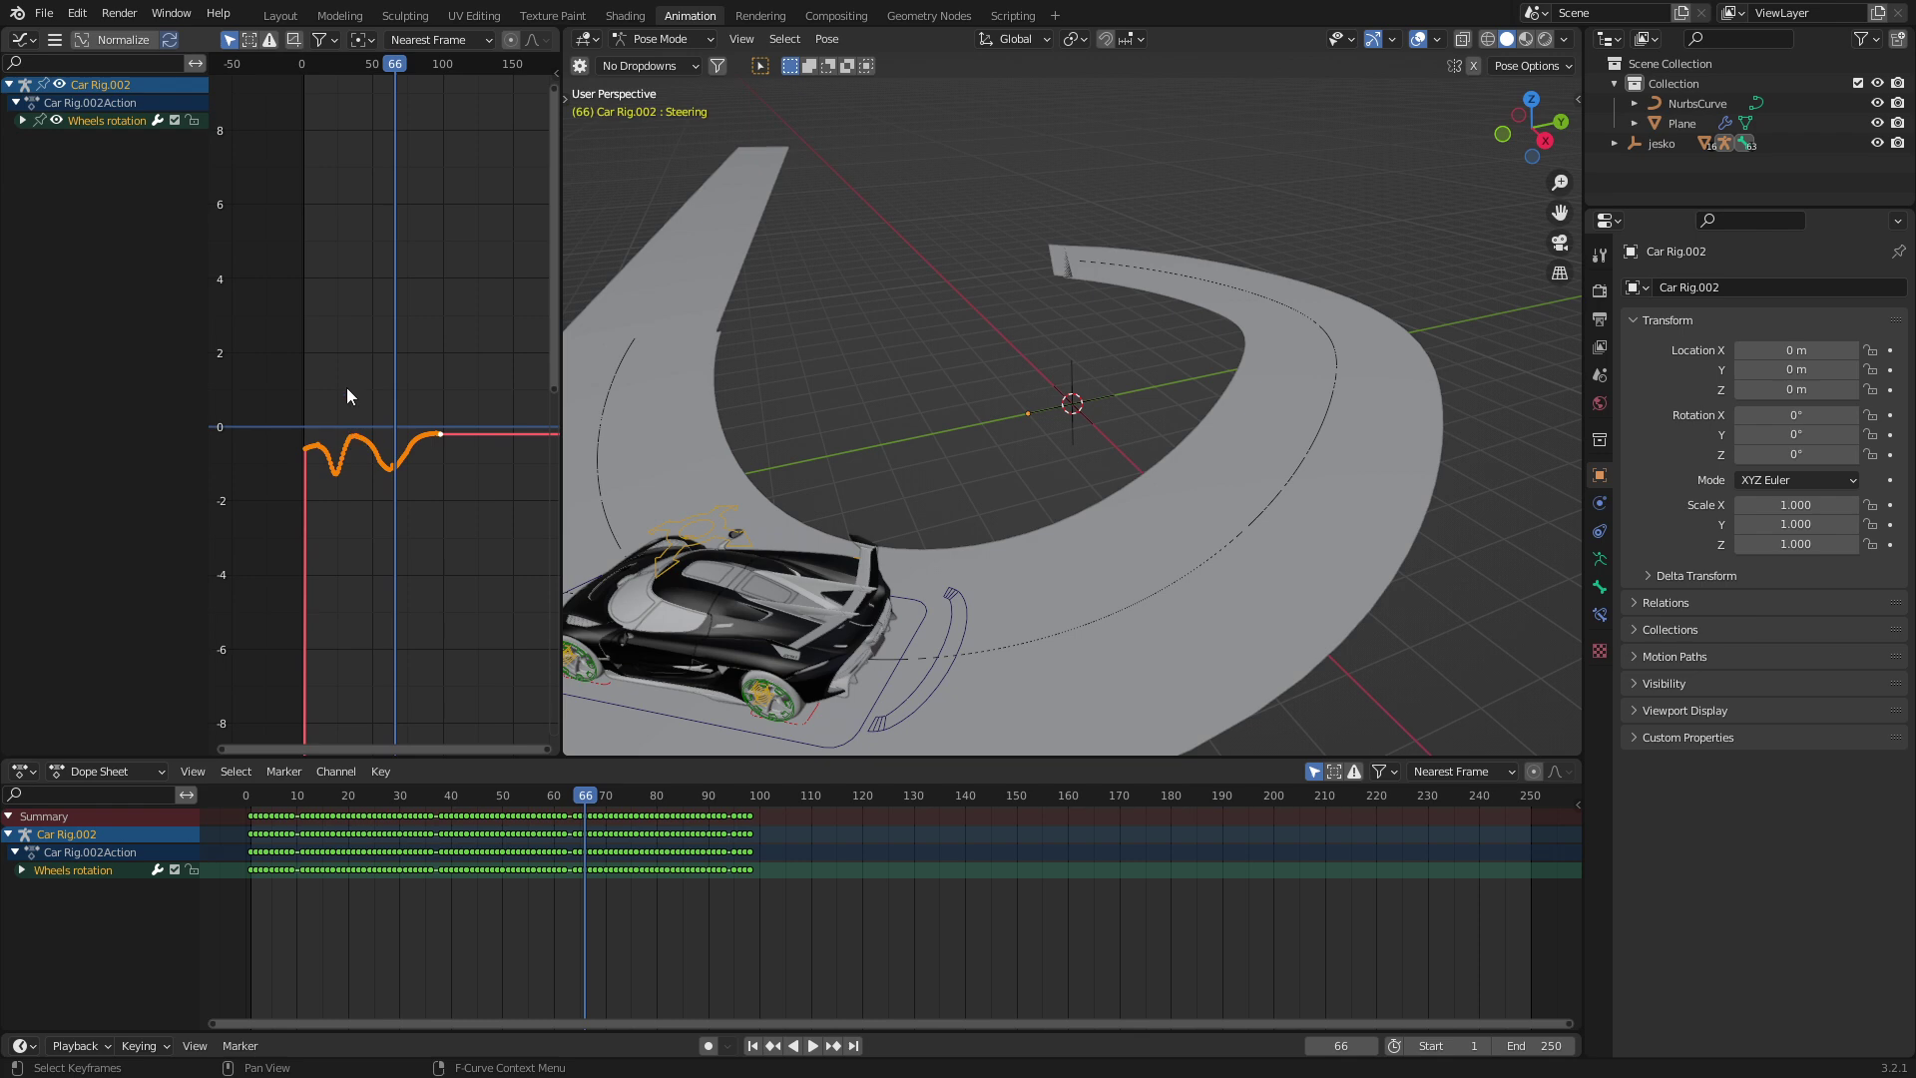
Step: Insert a Location keyframe on the Steering bone at frame 66
middle_drag(858, 559, 906, 569)
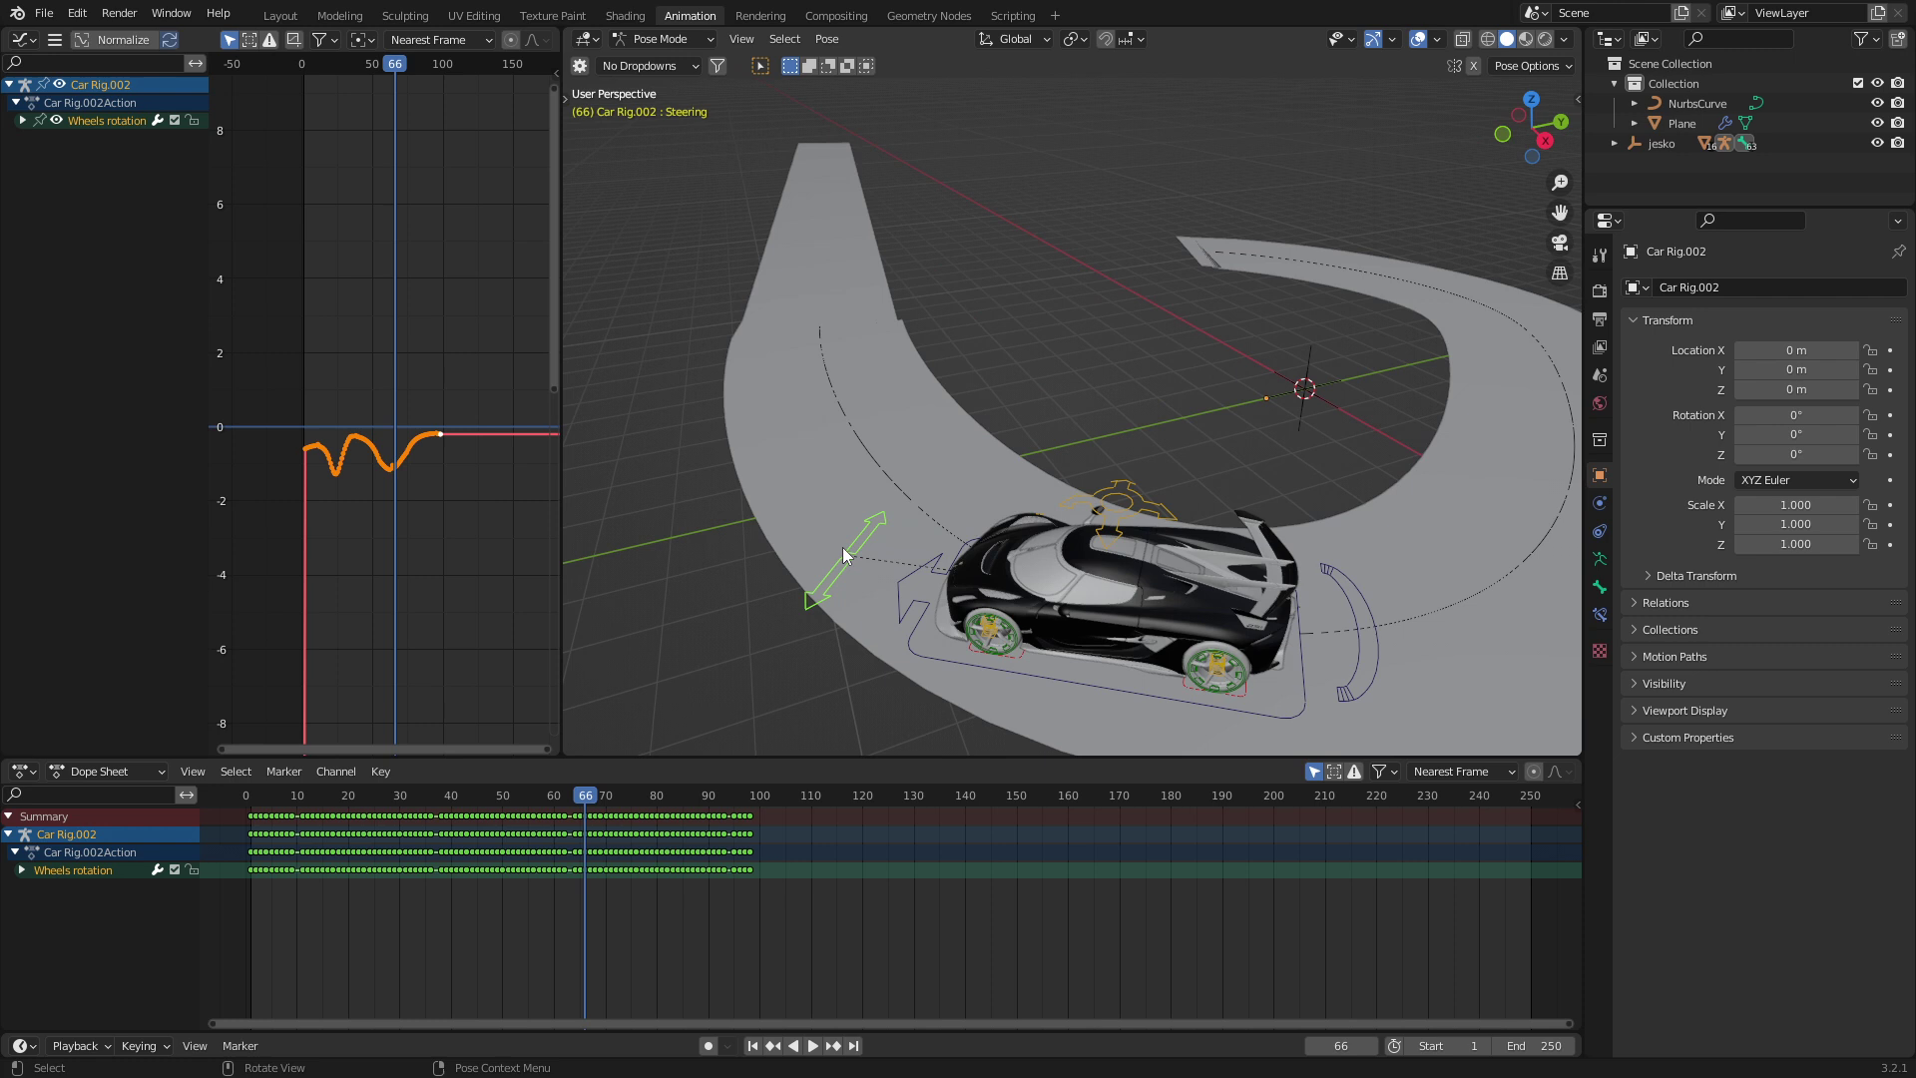
key(i)
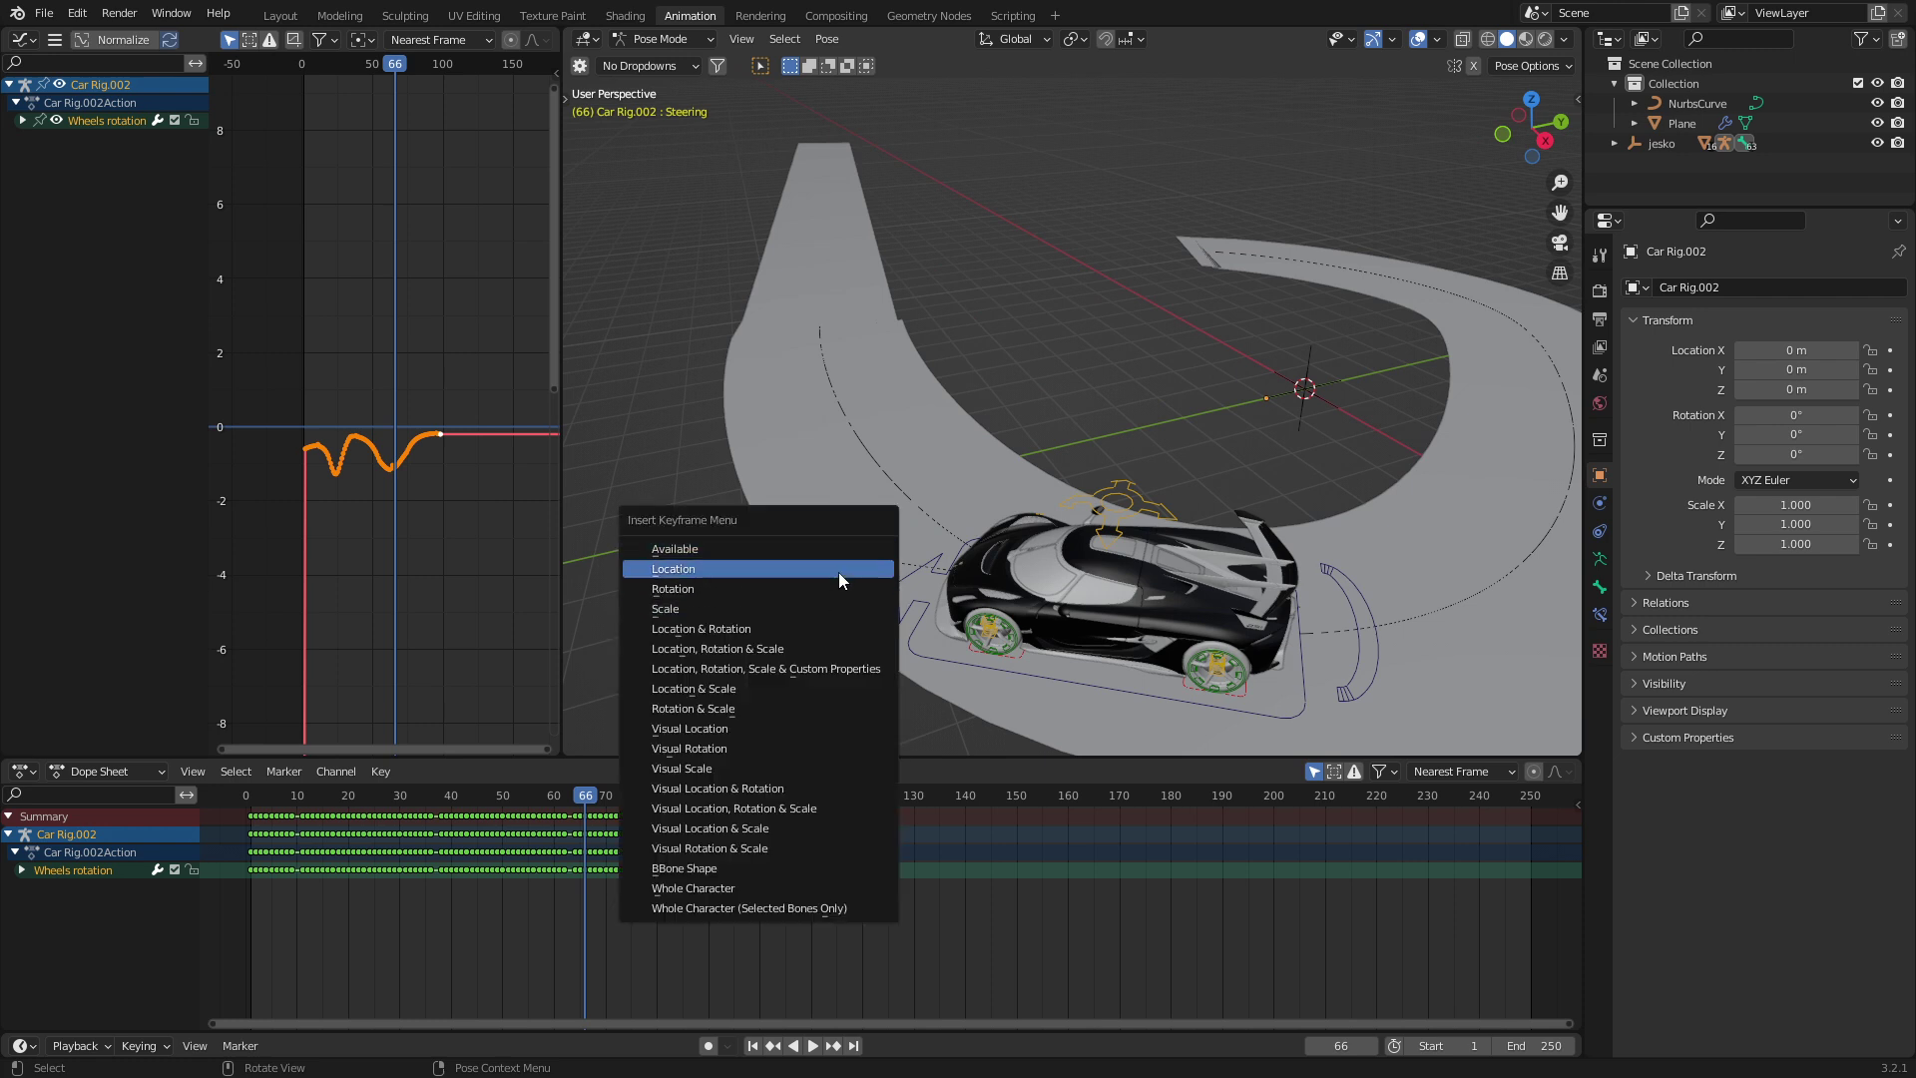
click(839, 572)
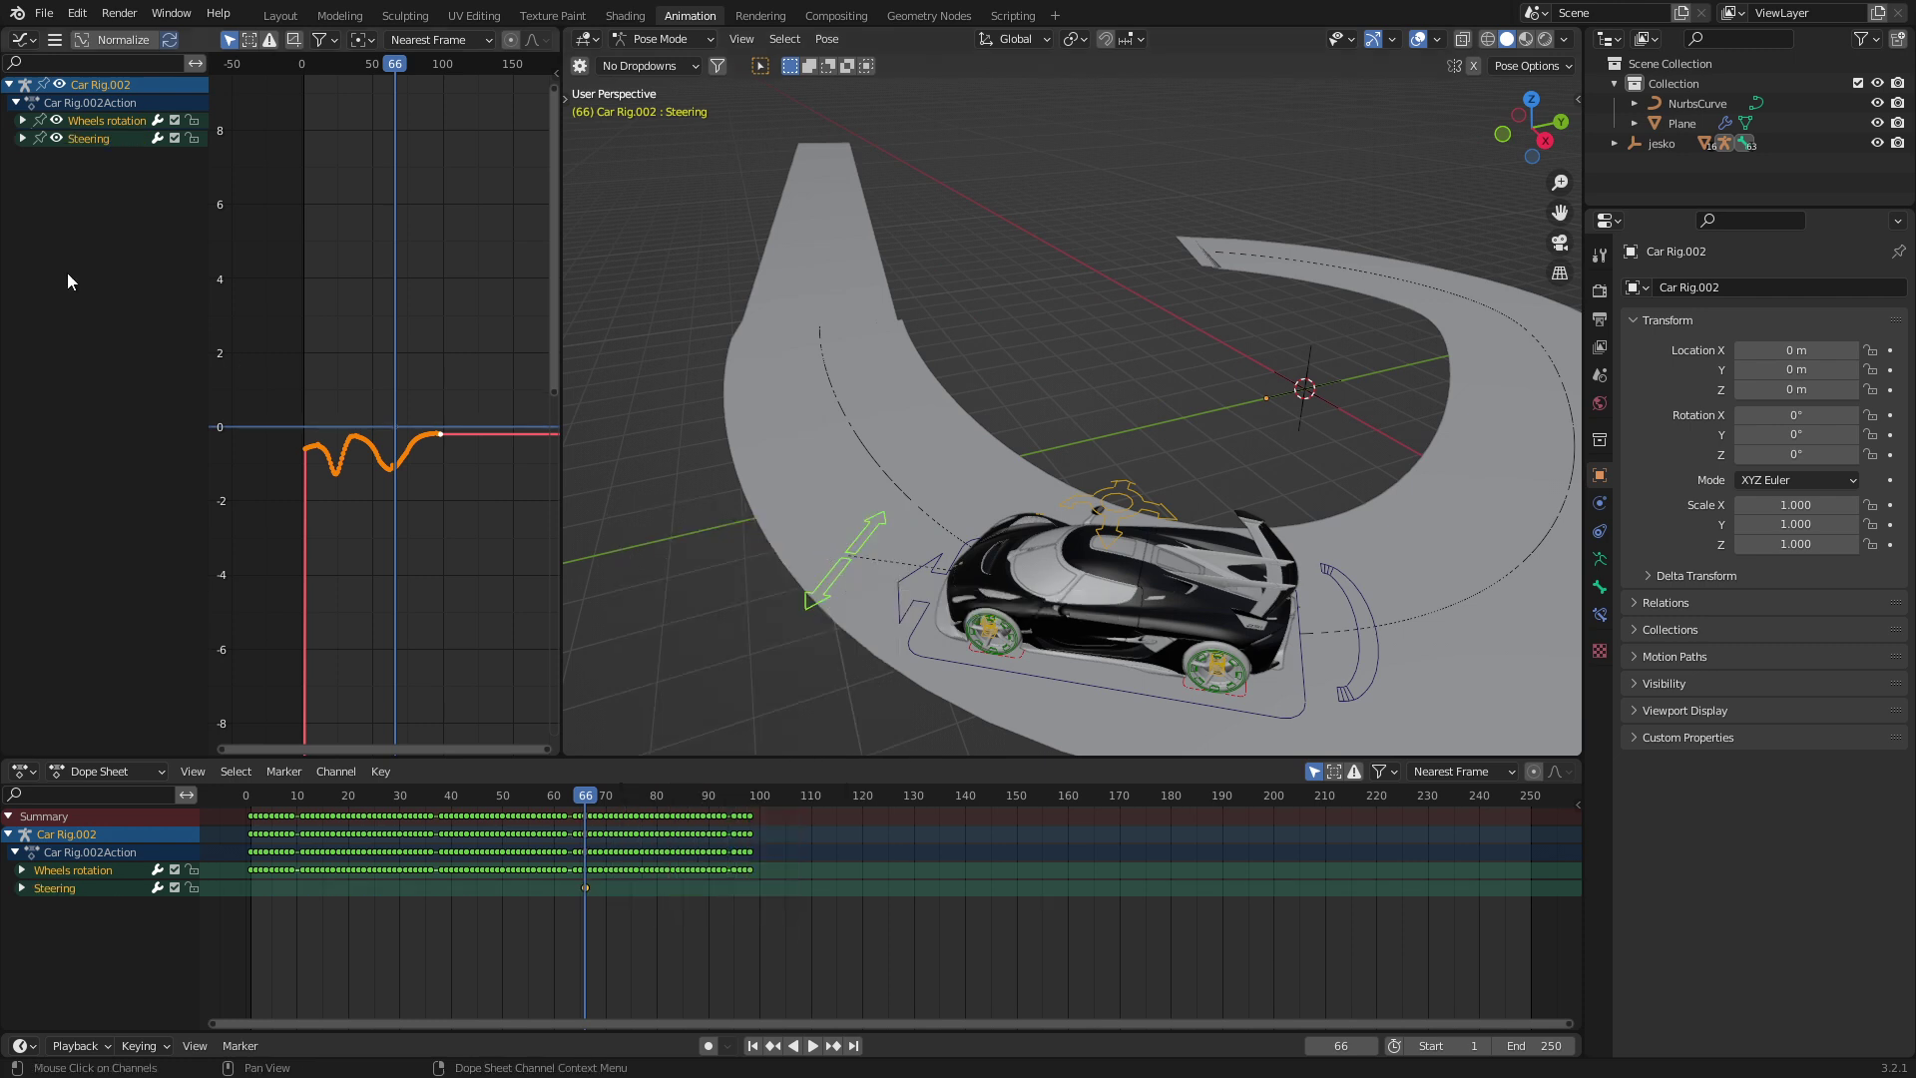
Step: Expand the Wheels rotation and Steering channels and hide every curve except the Steering bone's X Location
click(22, 139)
click(22, 120)
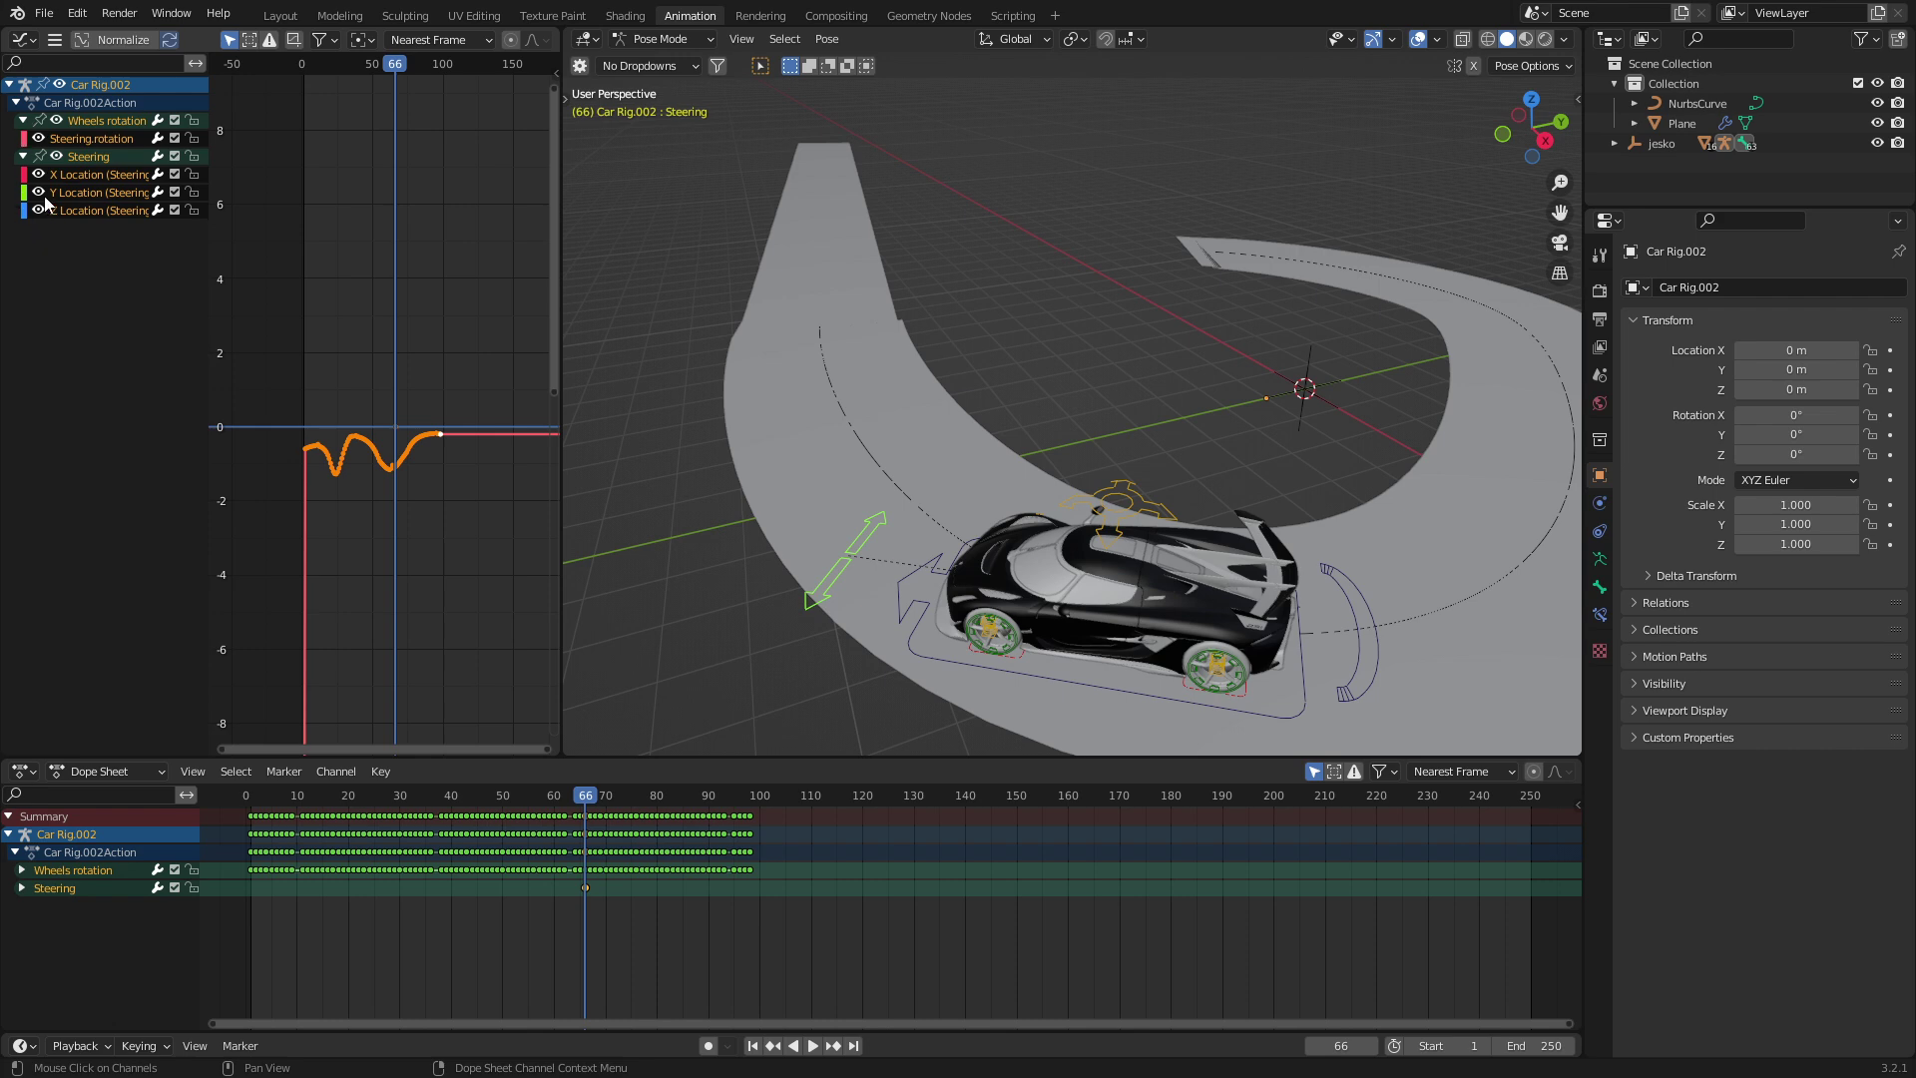
click(41, 139)
click(56, 121)
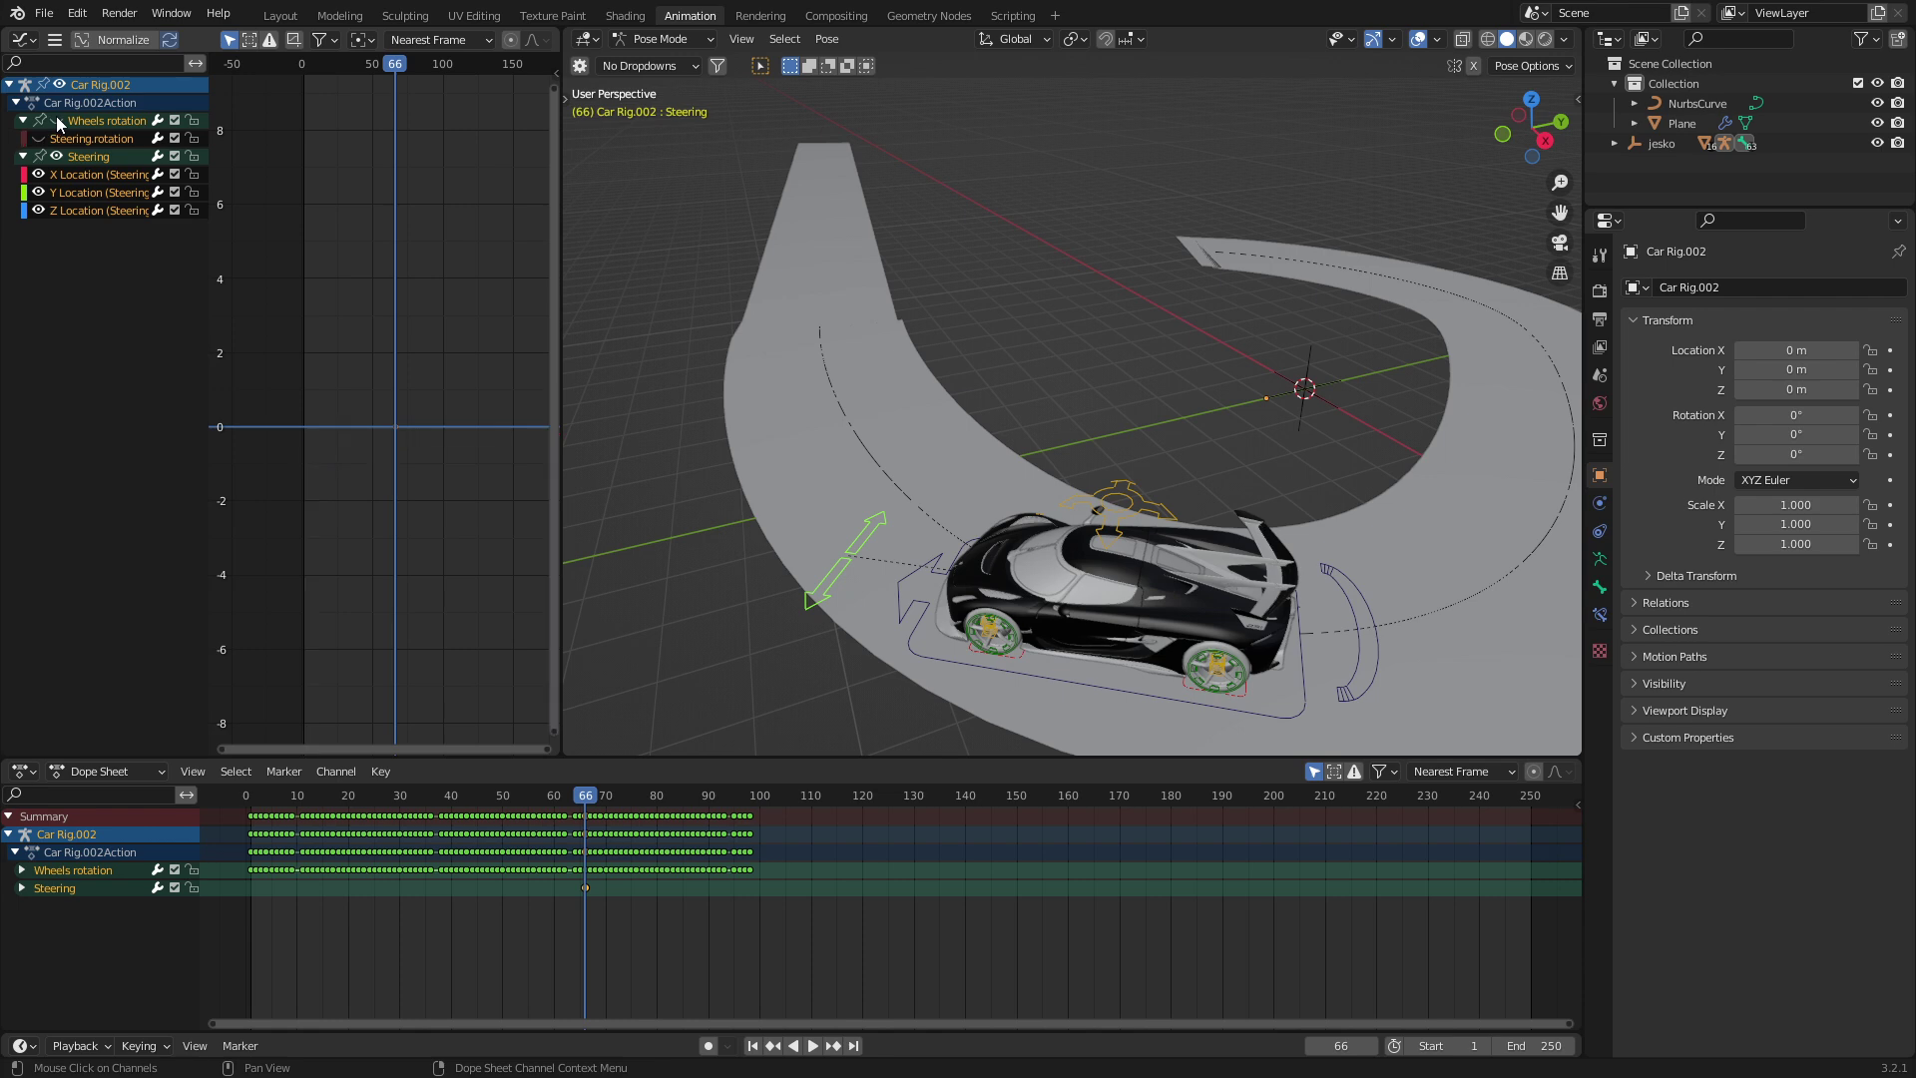
click(39, 210)
Step: Paste the baked Steering.rotation keyframes into the Steering bone's X Location curve, starting at frame 1
drag(388, 75, 307, 64)
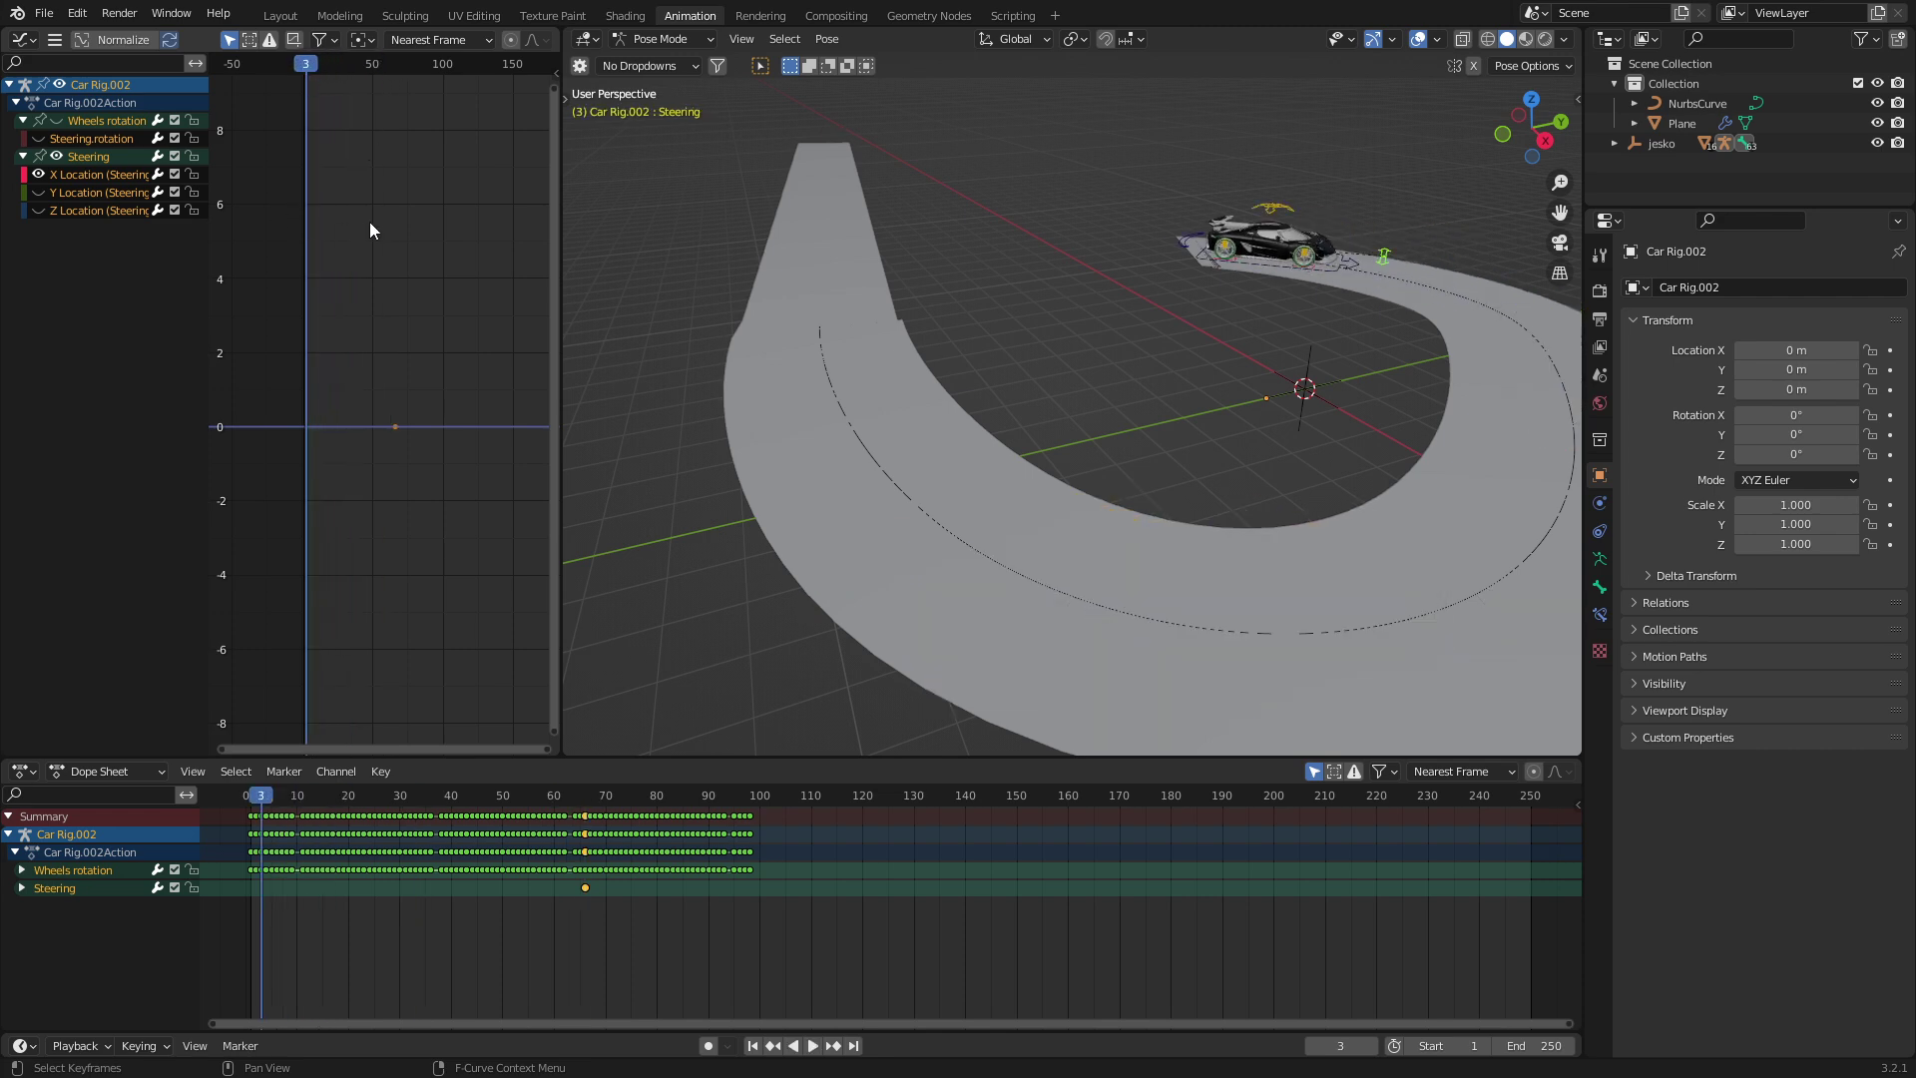
key(shift+Left)
key(ctrl+v)
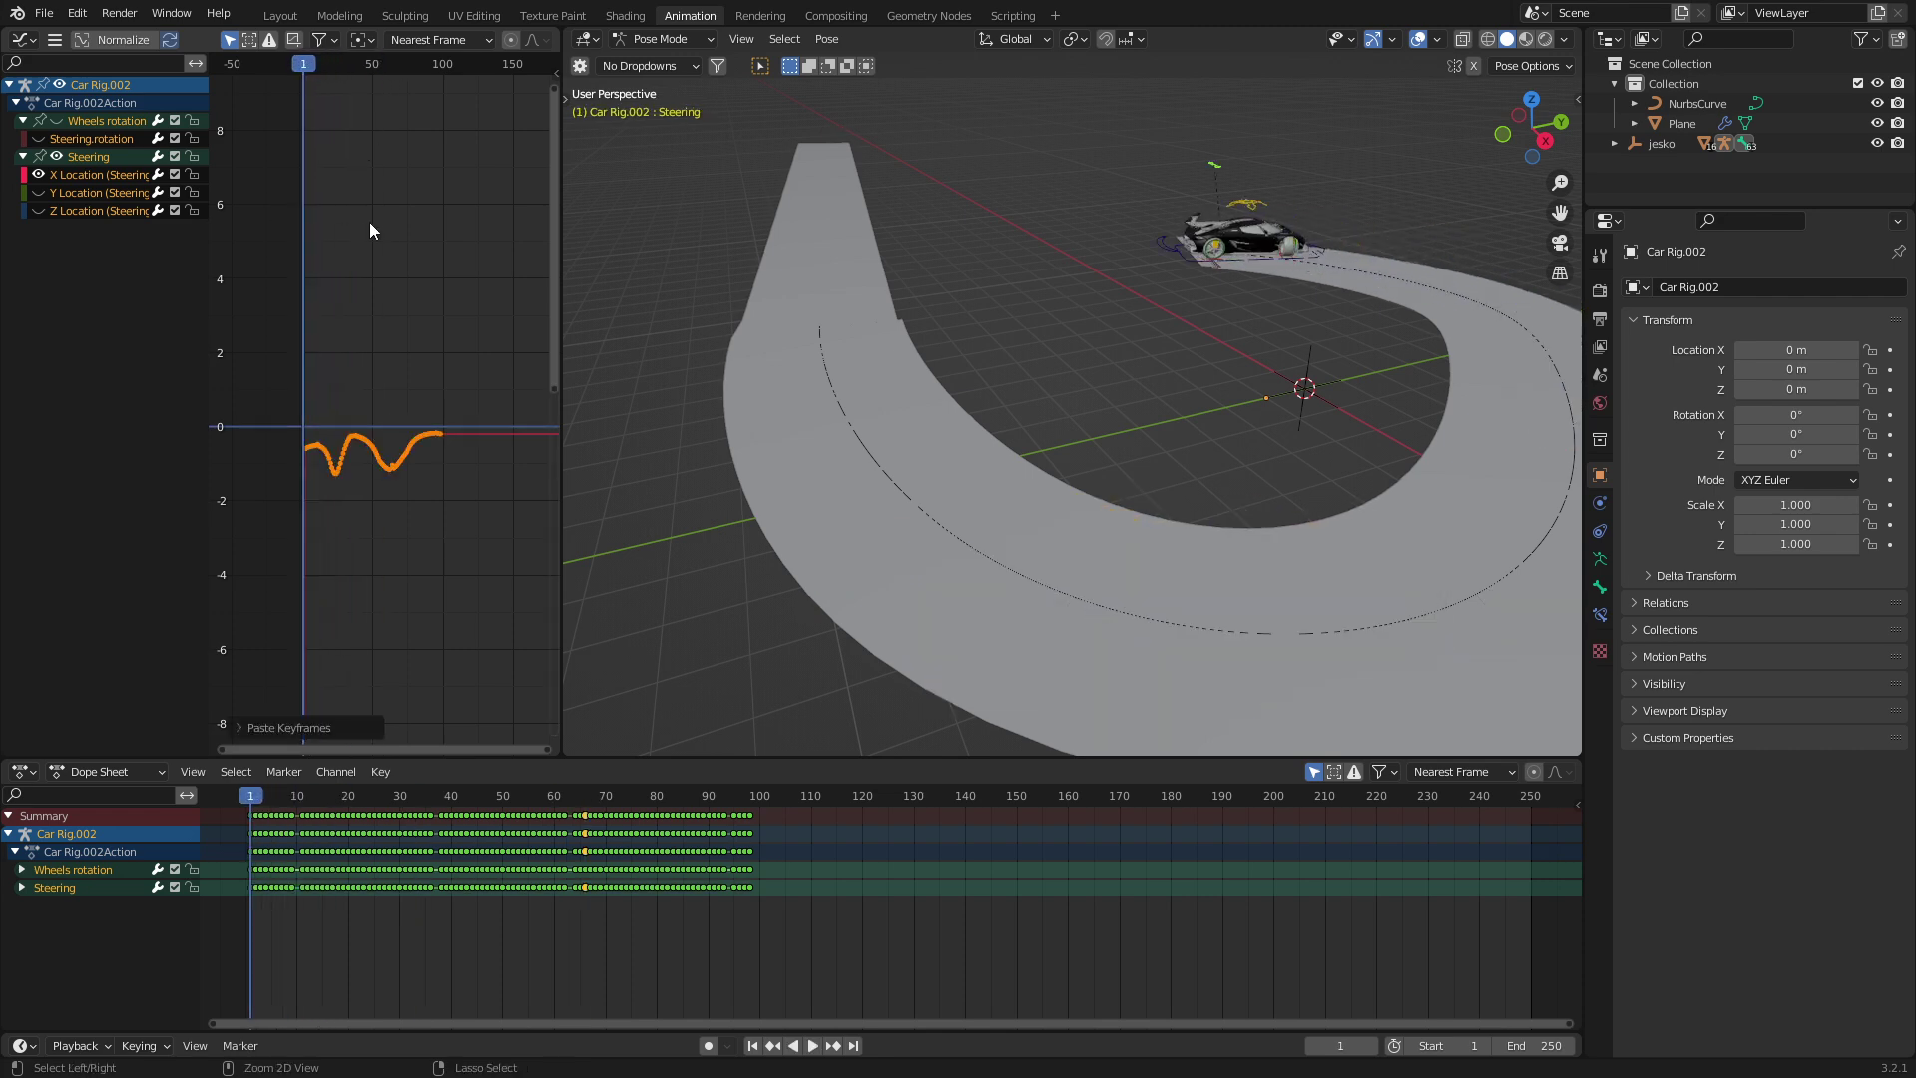
Step: Move to frame 49 and flip the pasted X Location curve by scaling its keyframes by -1 along Y
drag(307, 66, 372, 61)
middle_drag(1364, 415, 1166, 389)
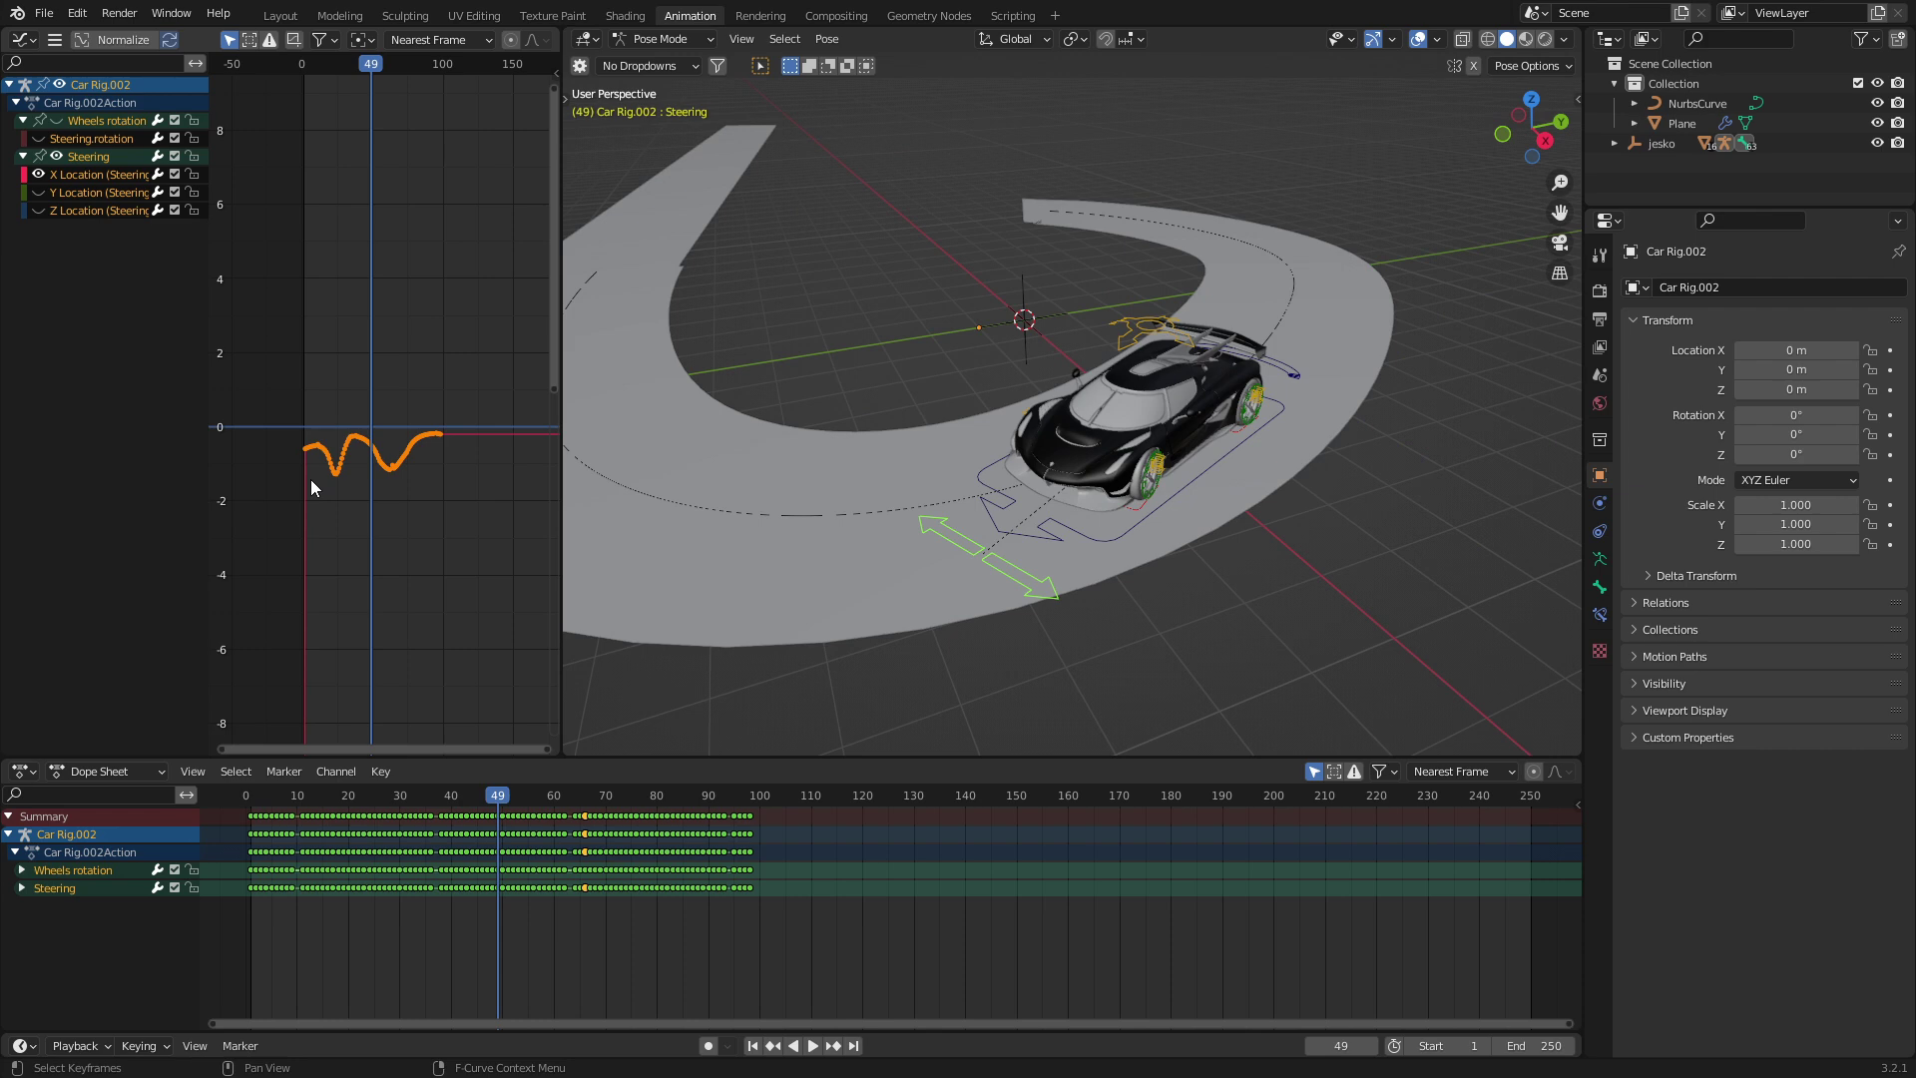
scroll(446, 472, up, 13)
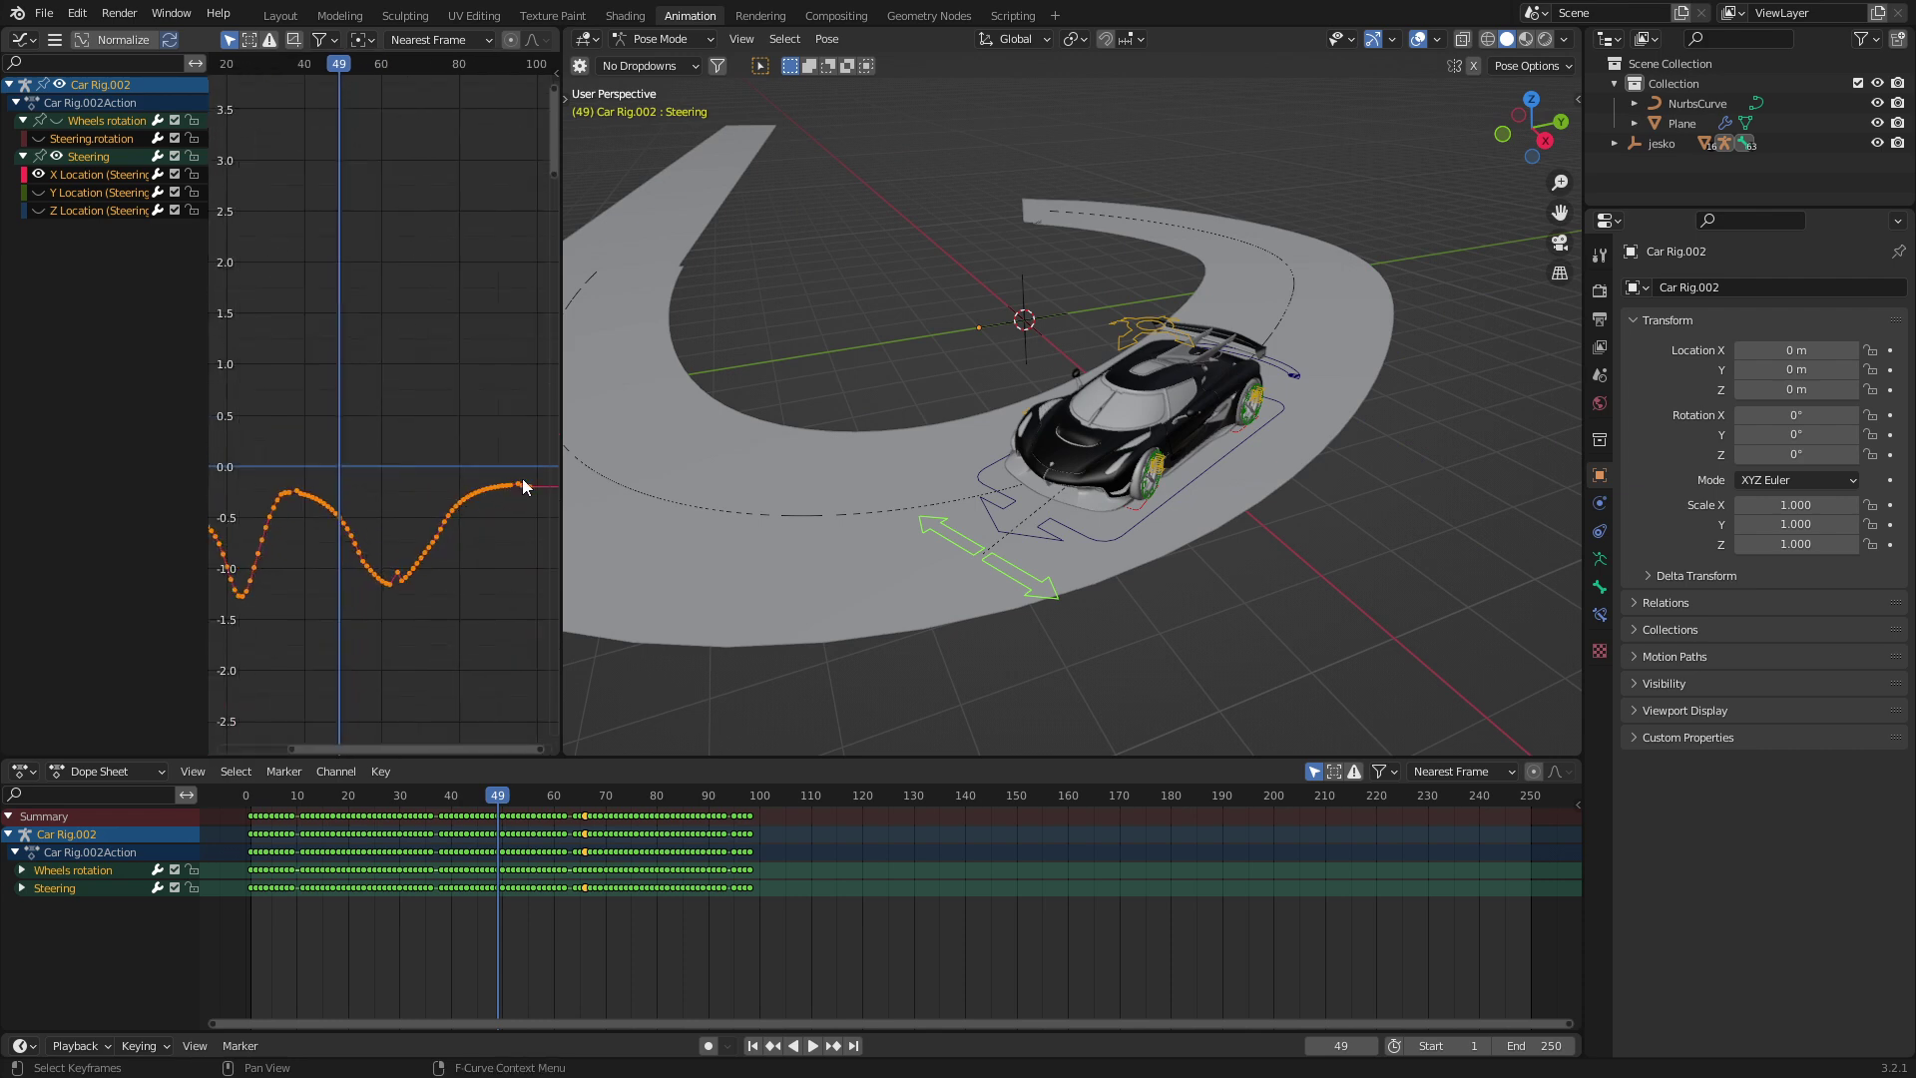
middle_drag(509, 485, 493, 488)
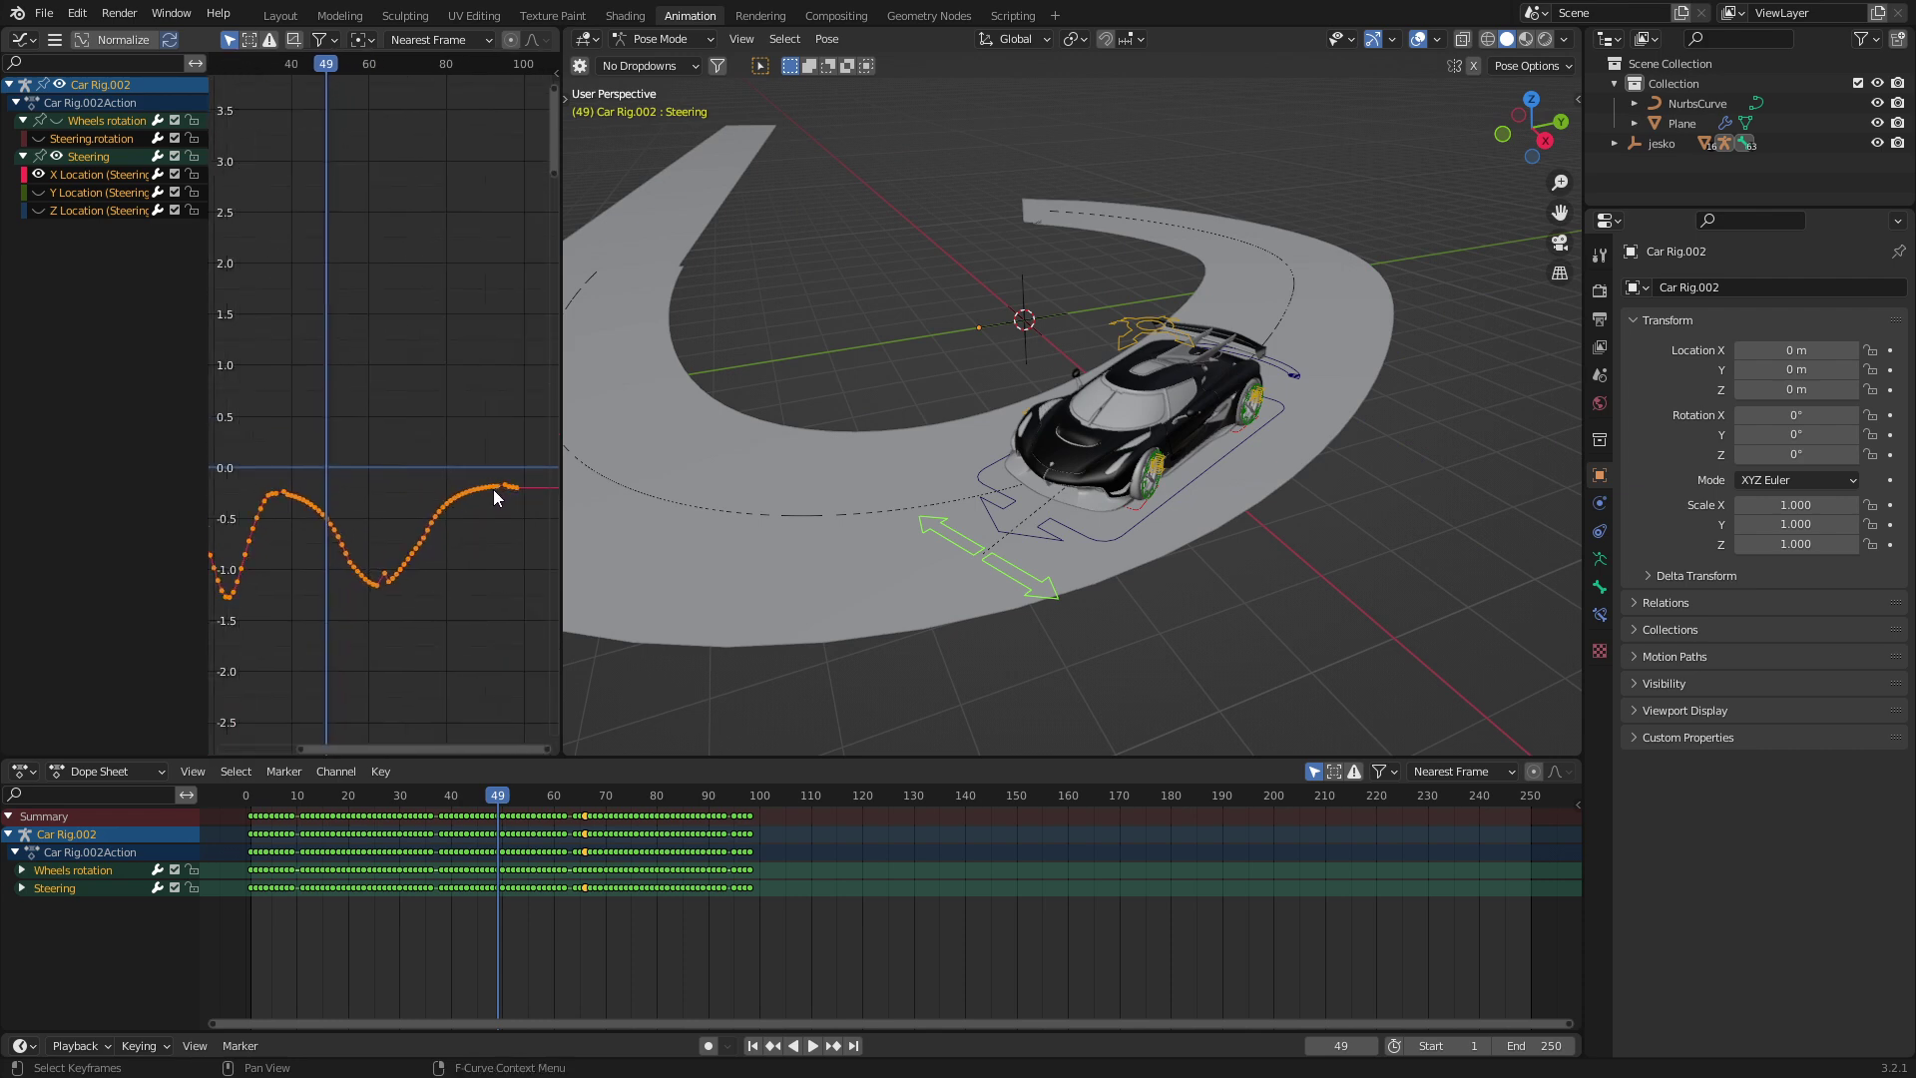
key(s)
text(y)
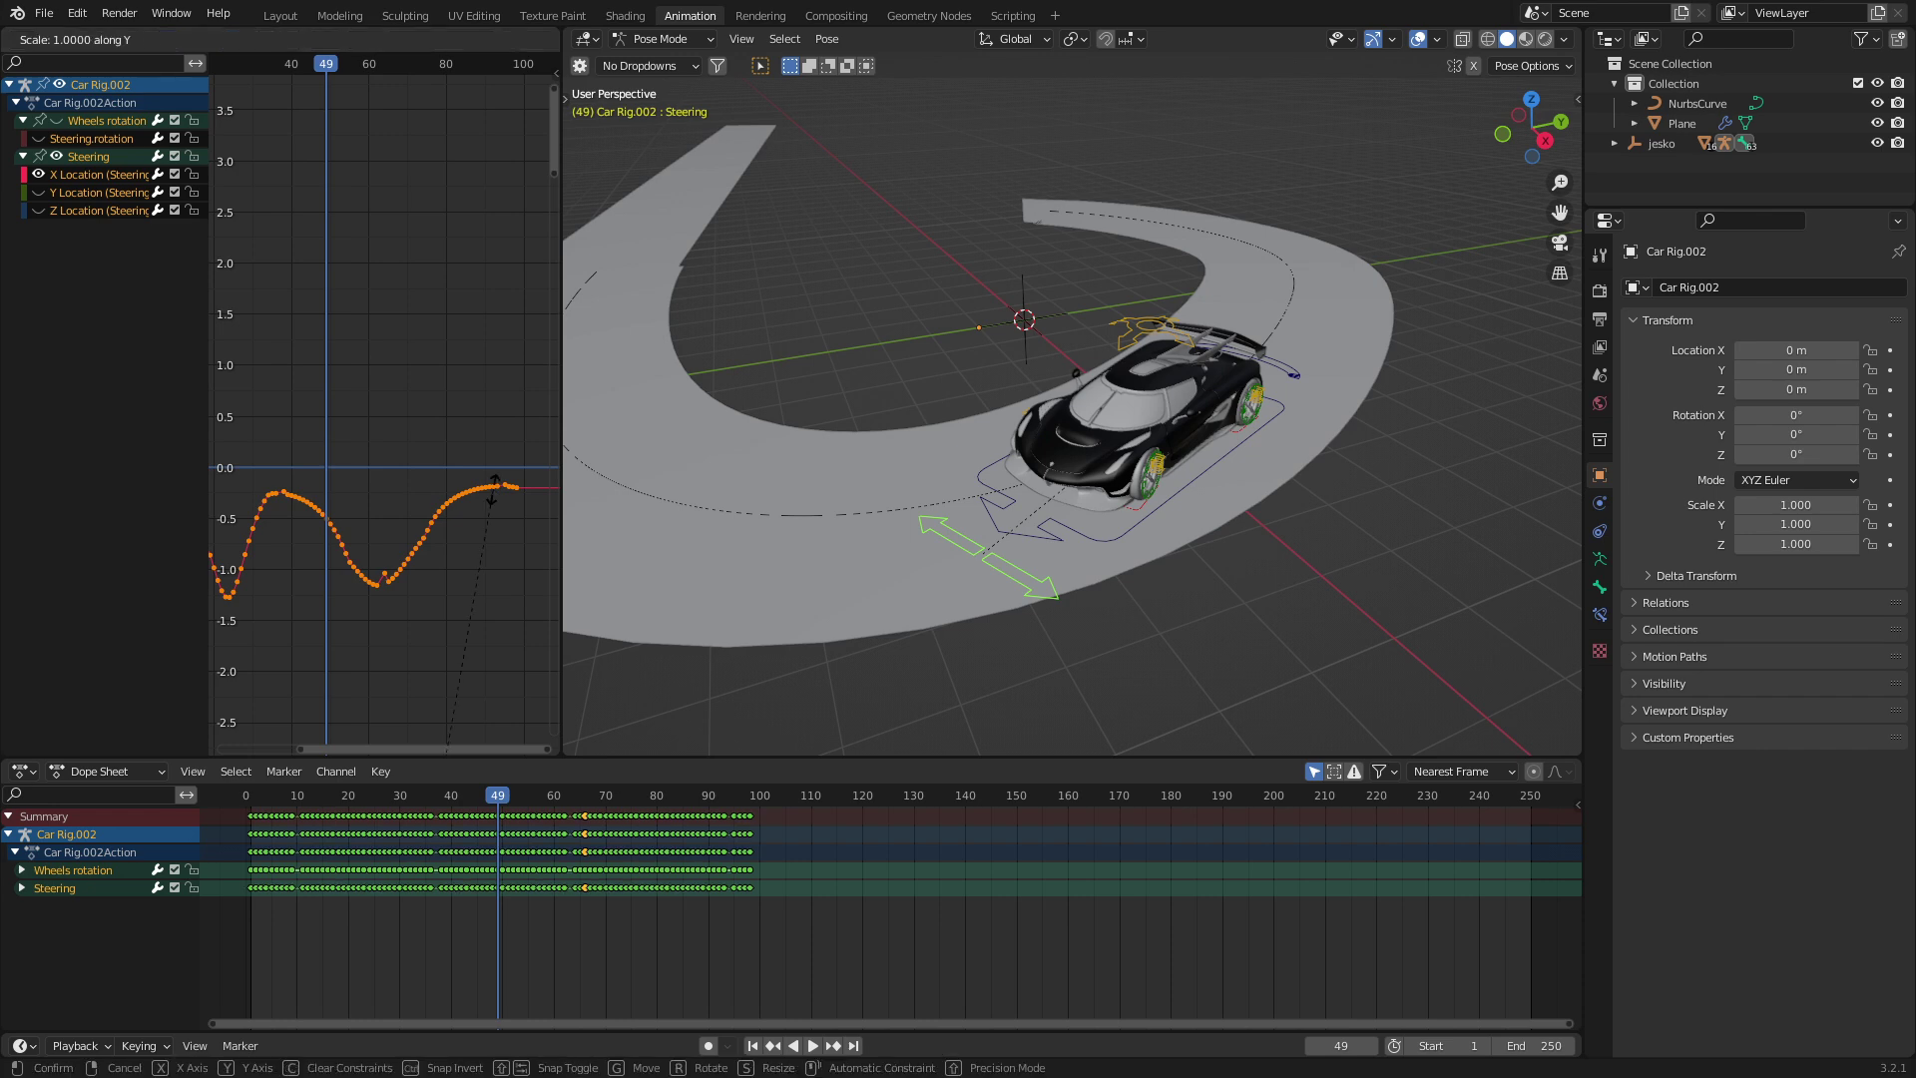
text(-1)
key(Return)
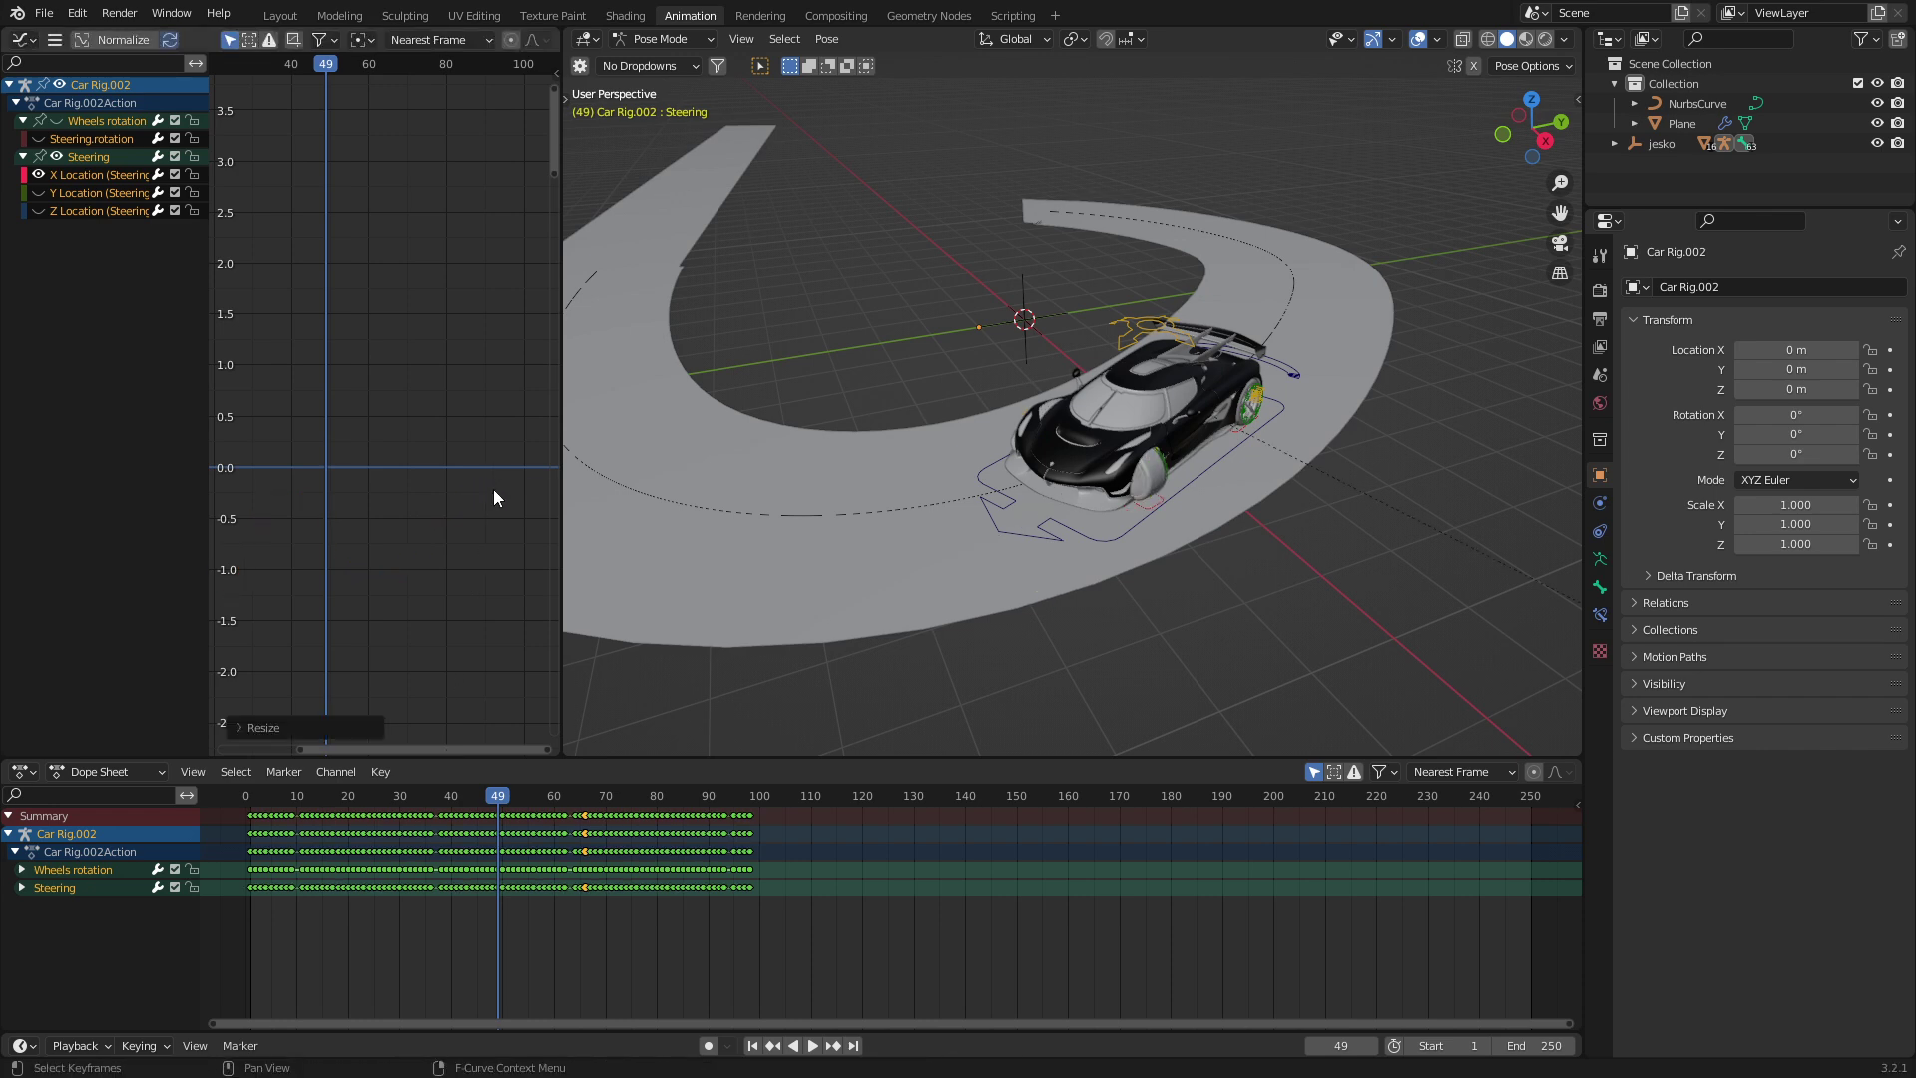
Step: Move the flipped curve vertically along Y so its lowest points sit just above zero
key(g)
key(y)
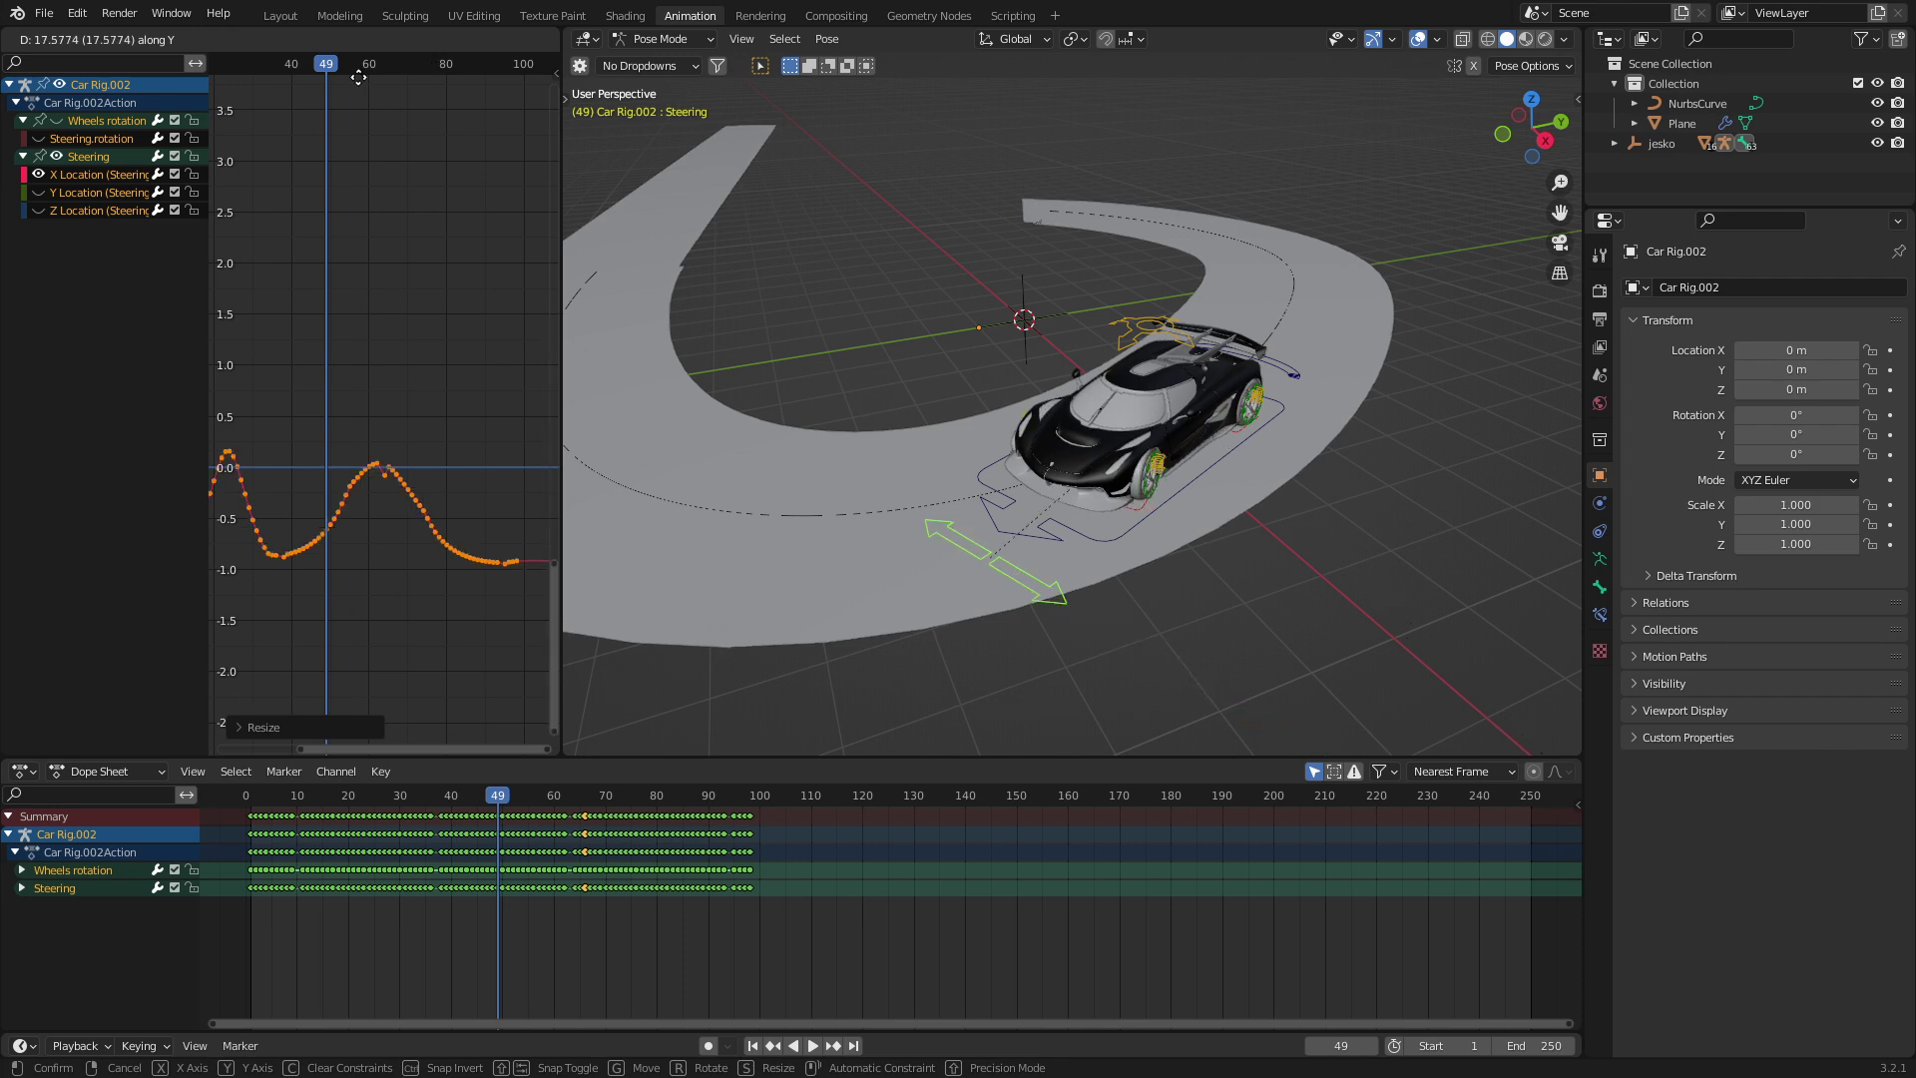
click(375, 686)
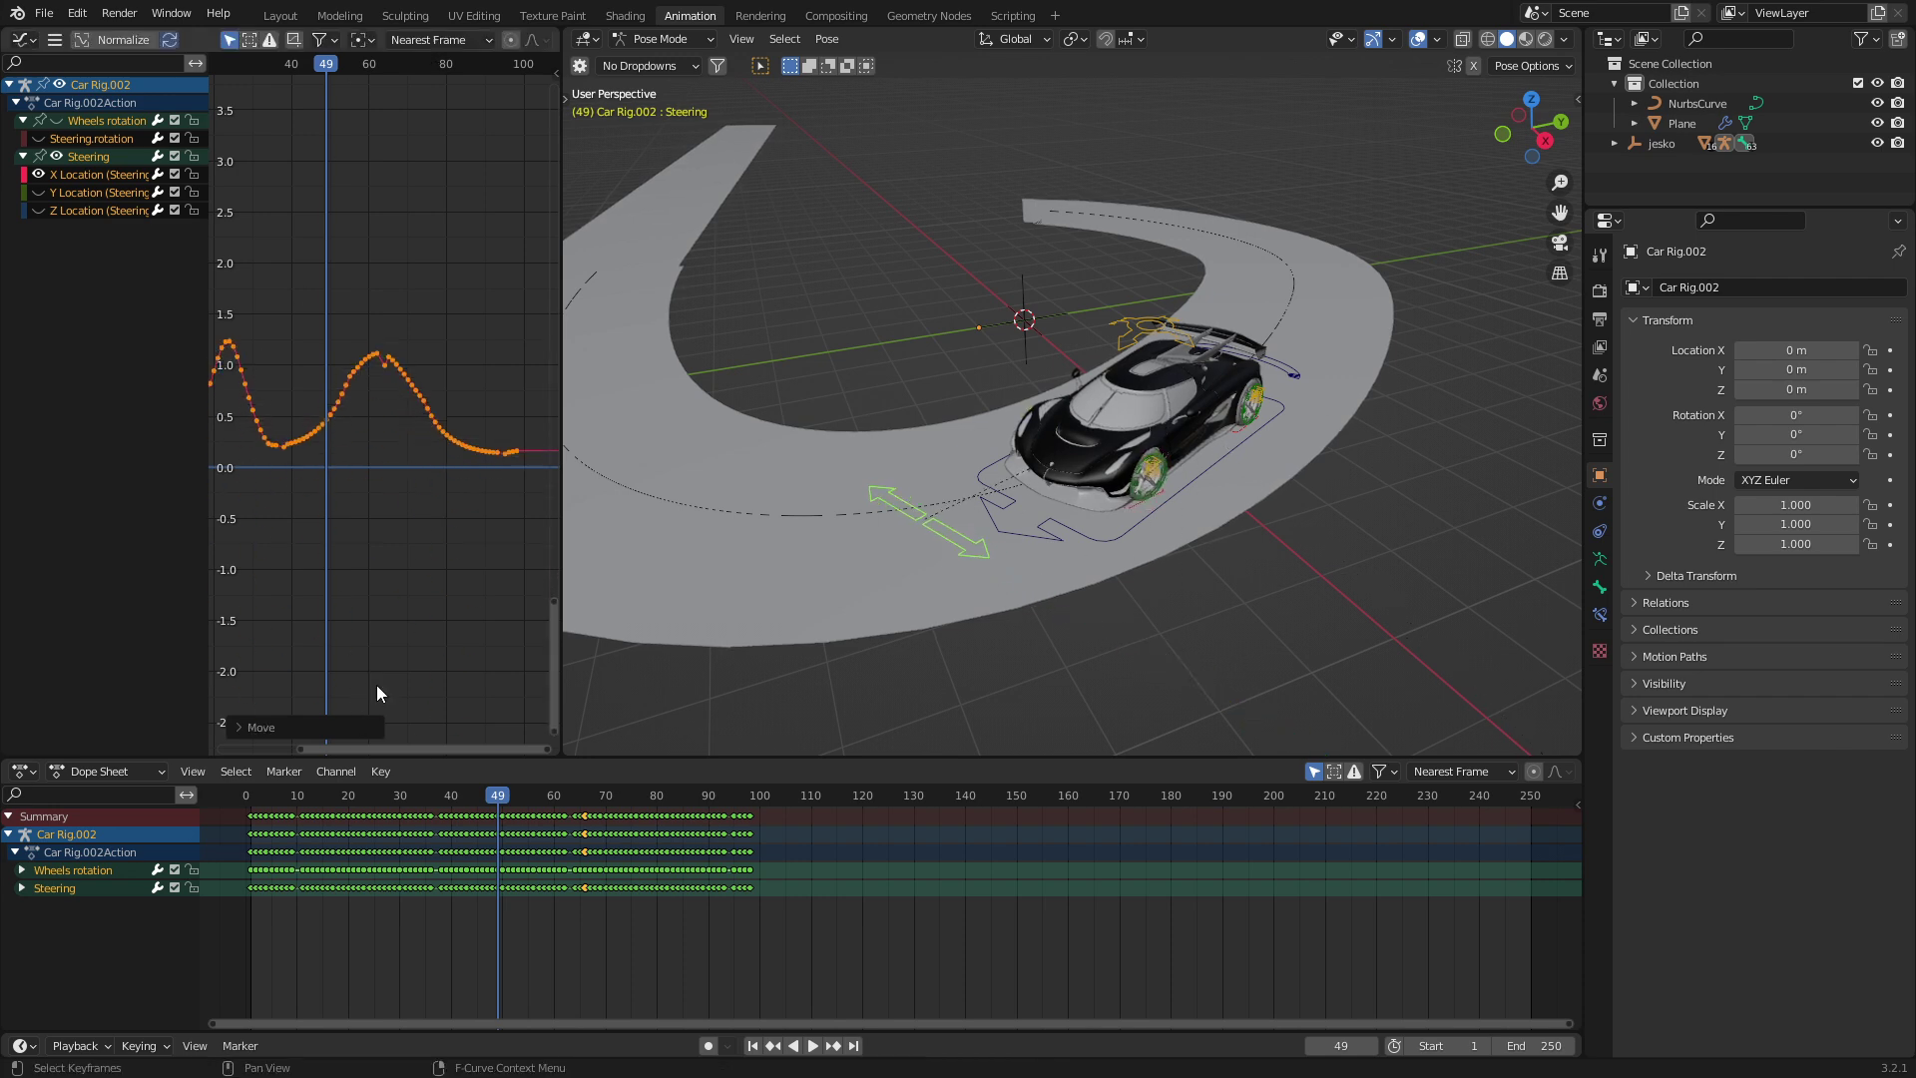
Step: Scale the X Location curve along Y to about twice its height and move it vertically to sit just above zero
middle_drag(595, 483, 1208, 603)
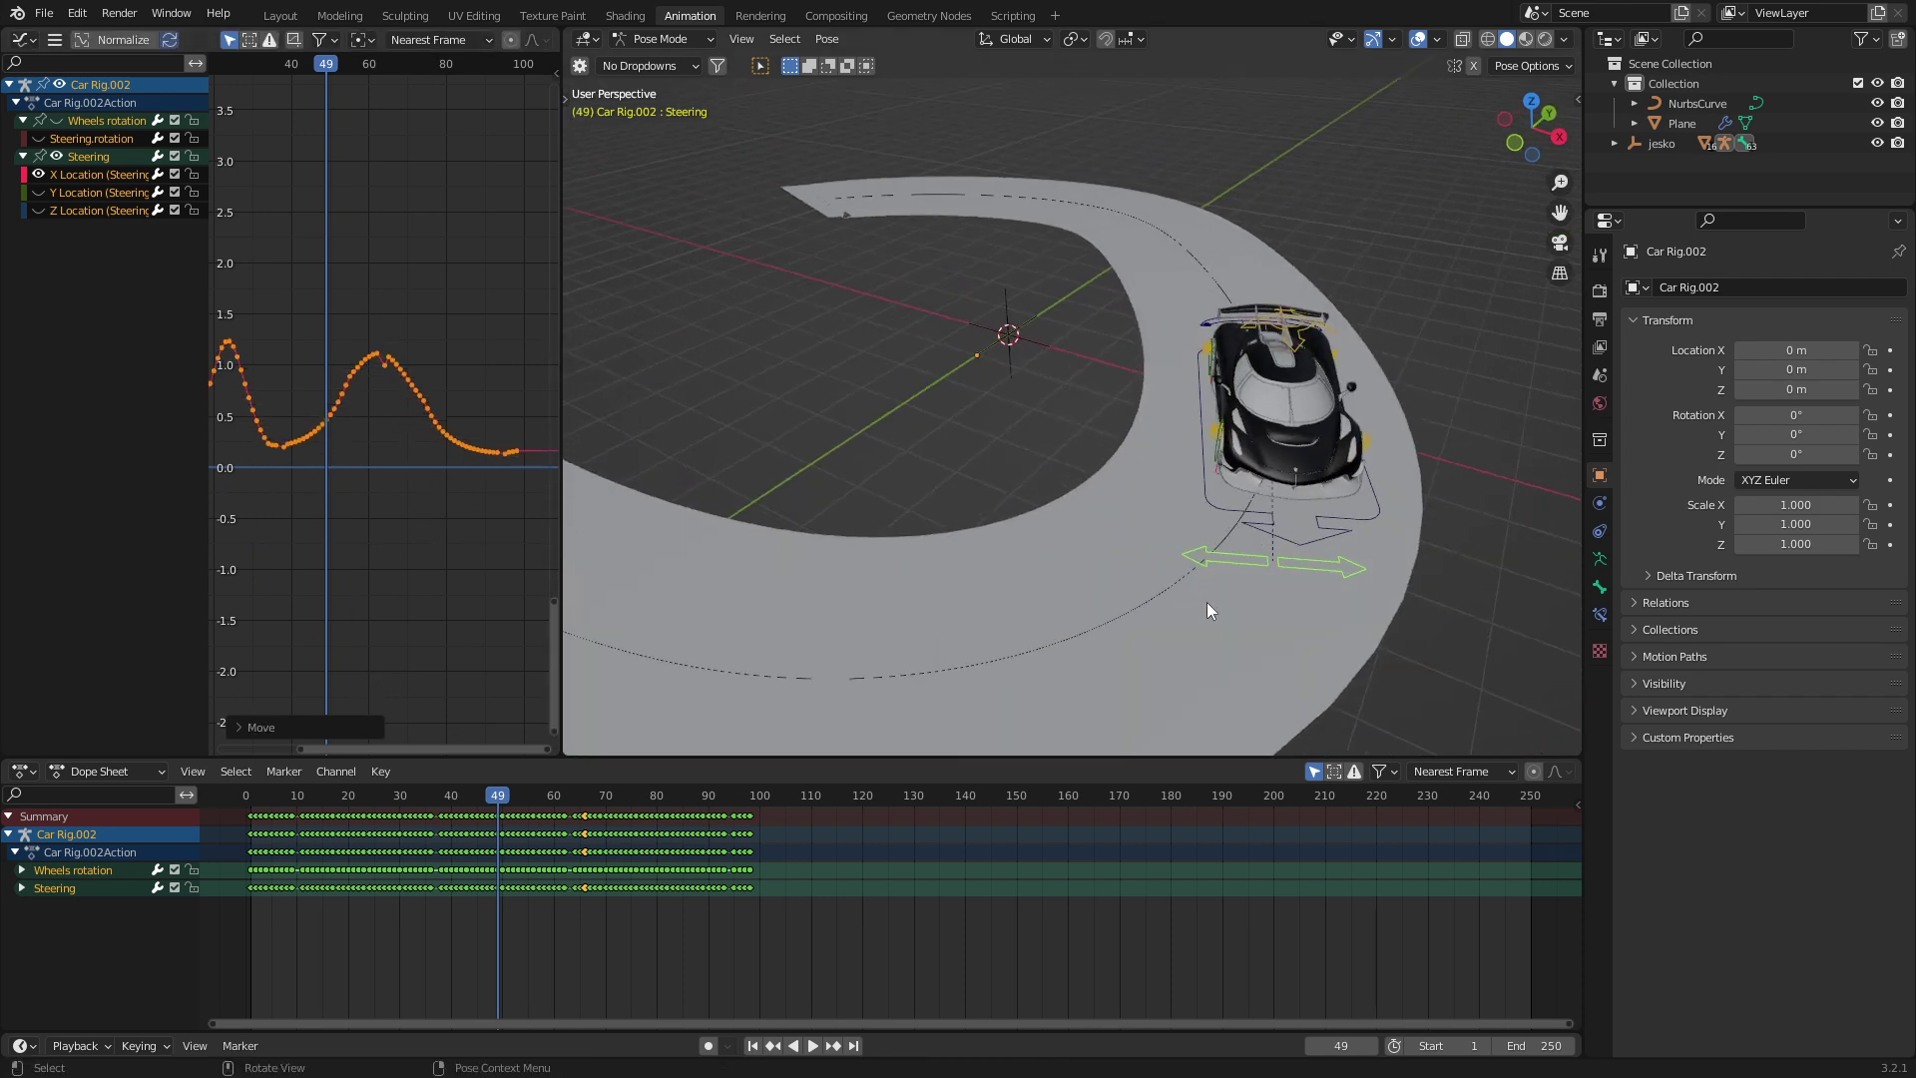
scroll(397, 517, down, 5)
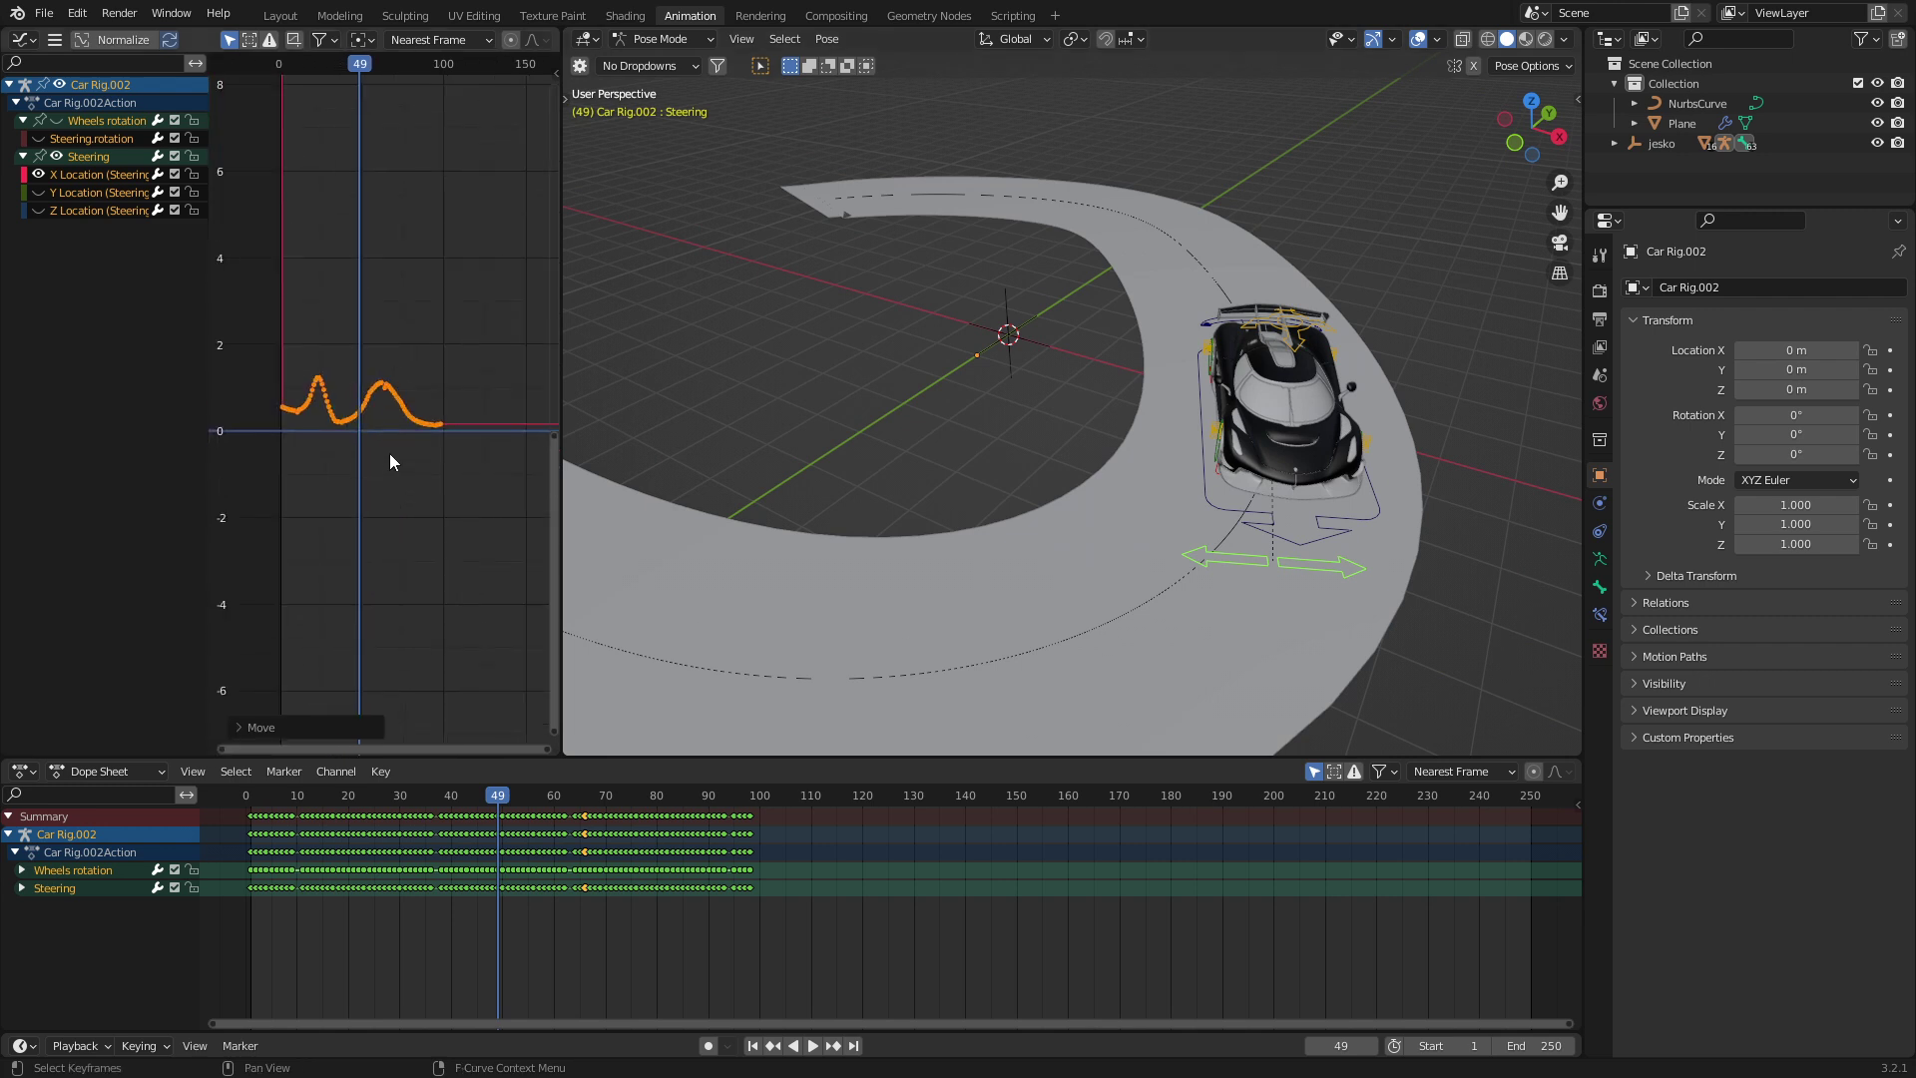
key(s)
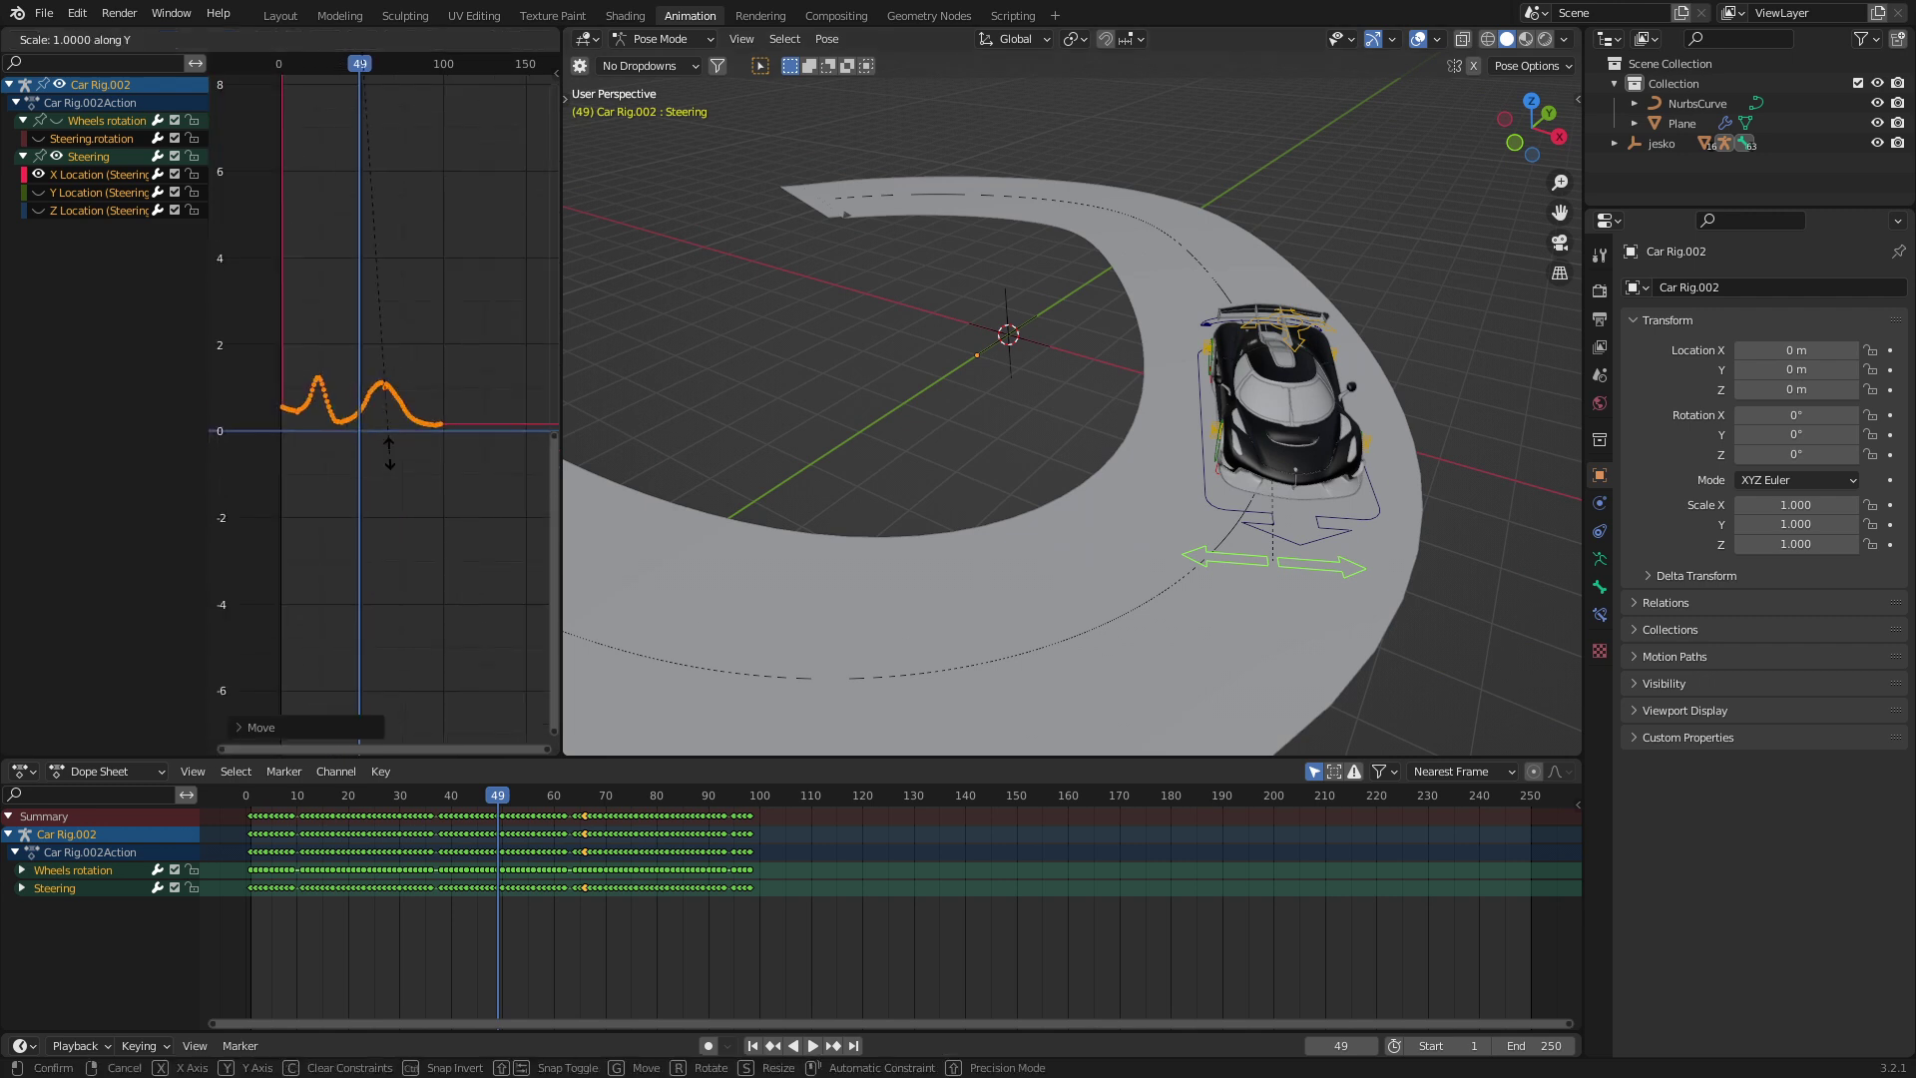
key(Return)
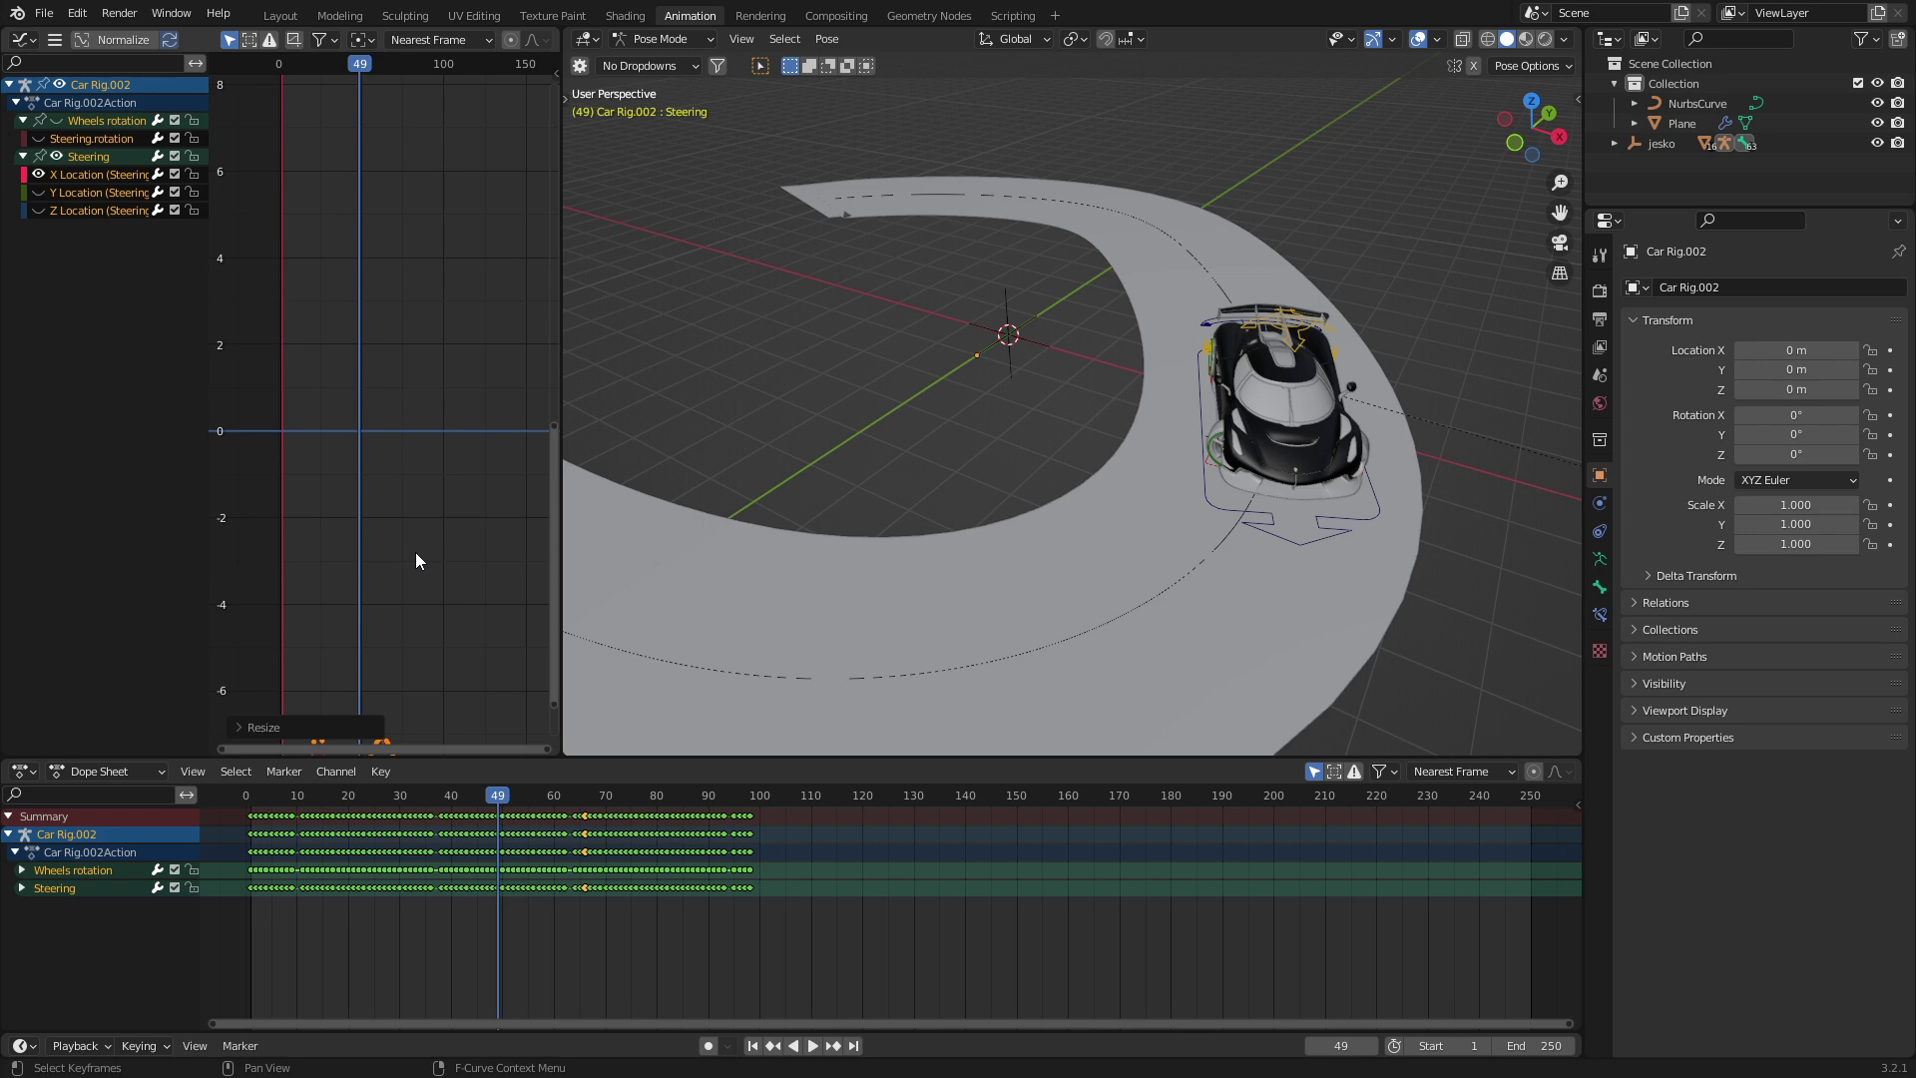
key(g)
key(y)
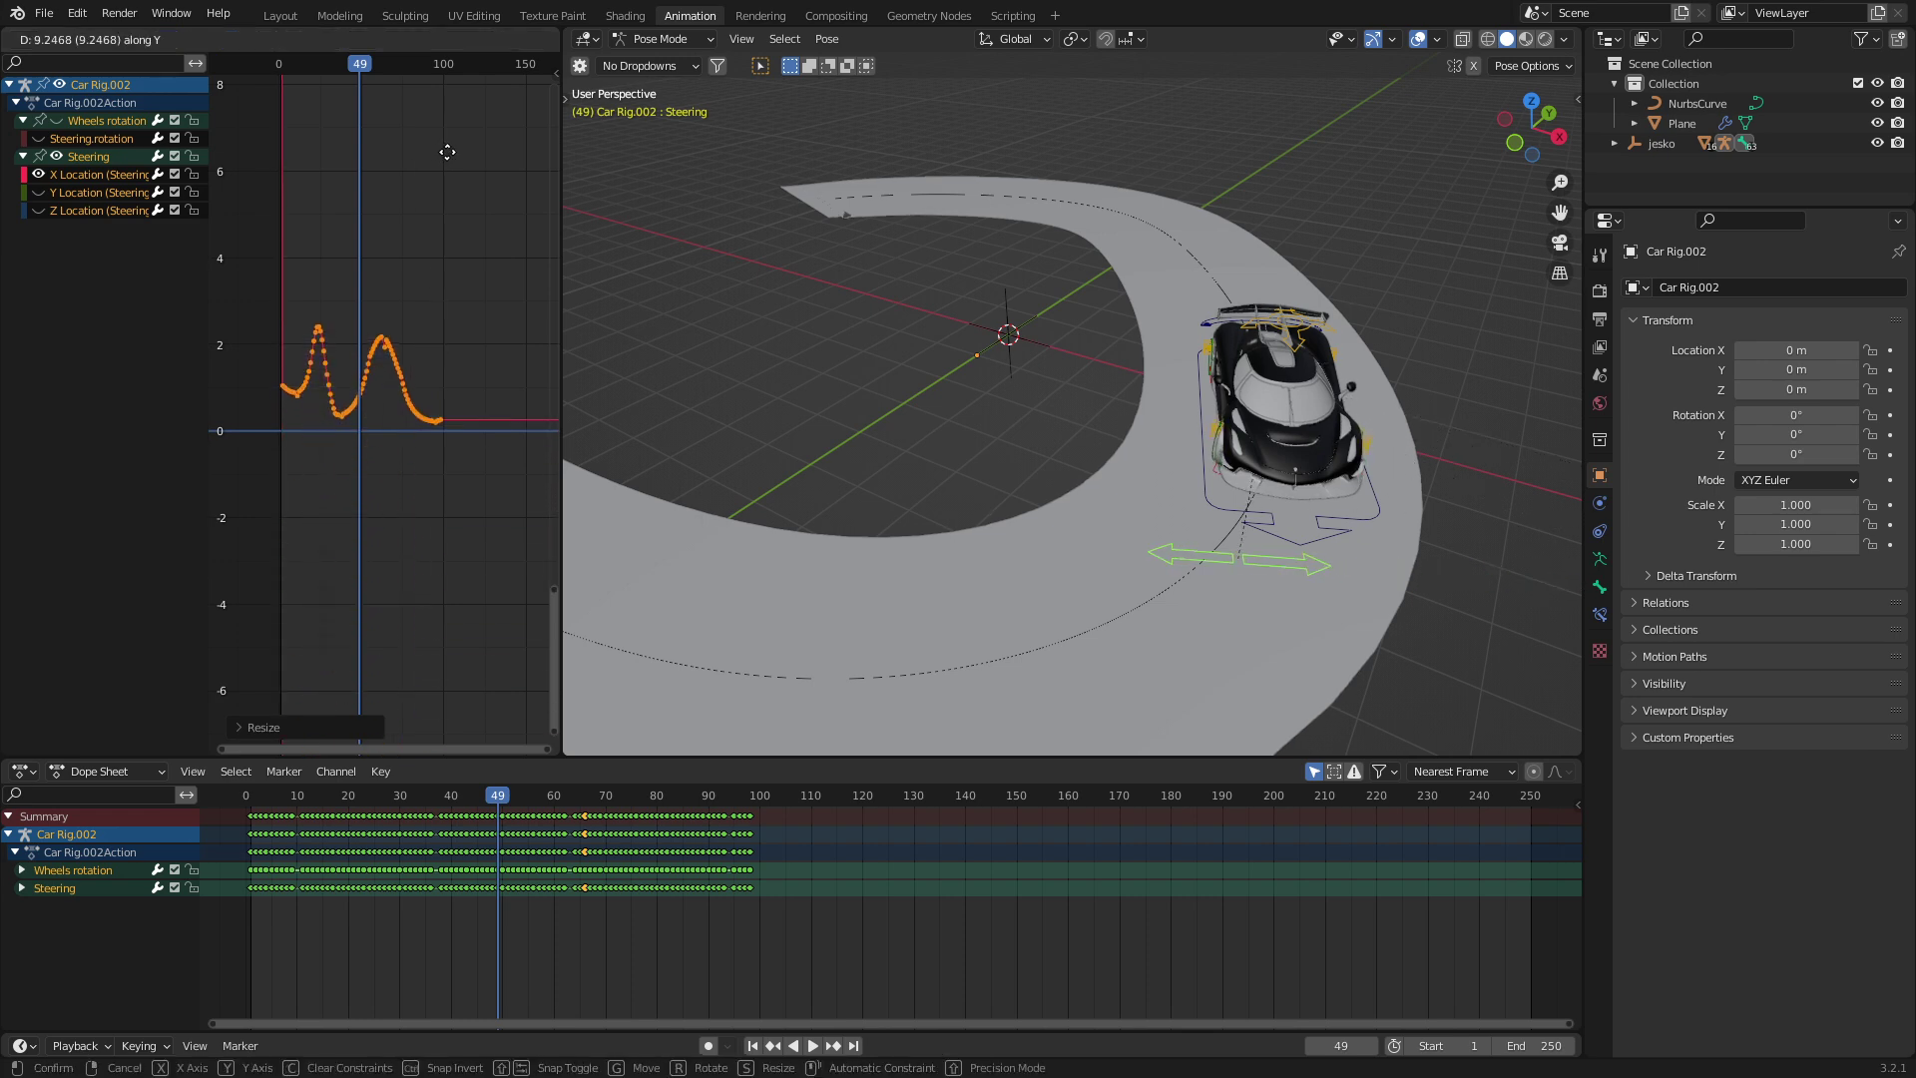
click(445, 153)
Step: Play the animation in top view and examine the front wheels' steering up close around frame 73
middle_drag(1121, 567, 1068, 559)
key(KP_7)
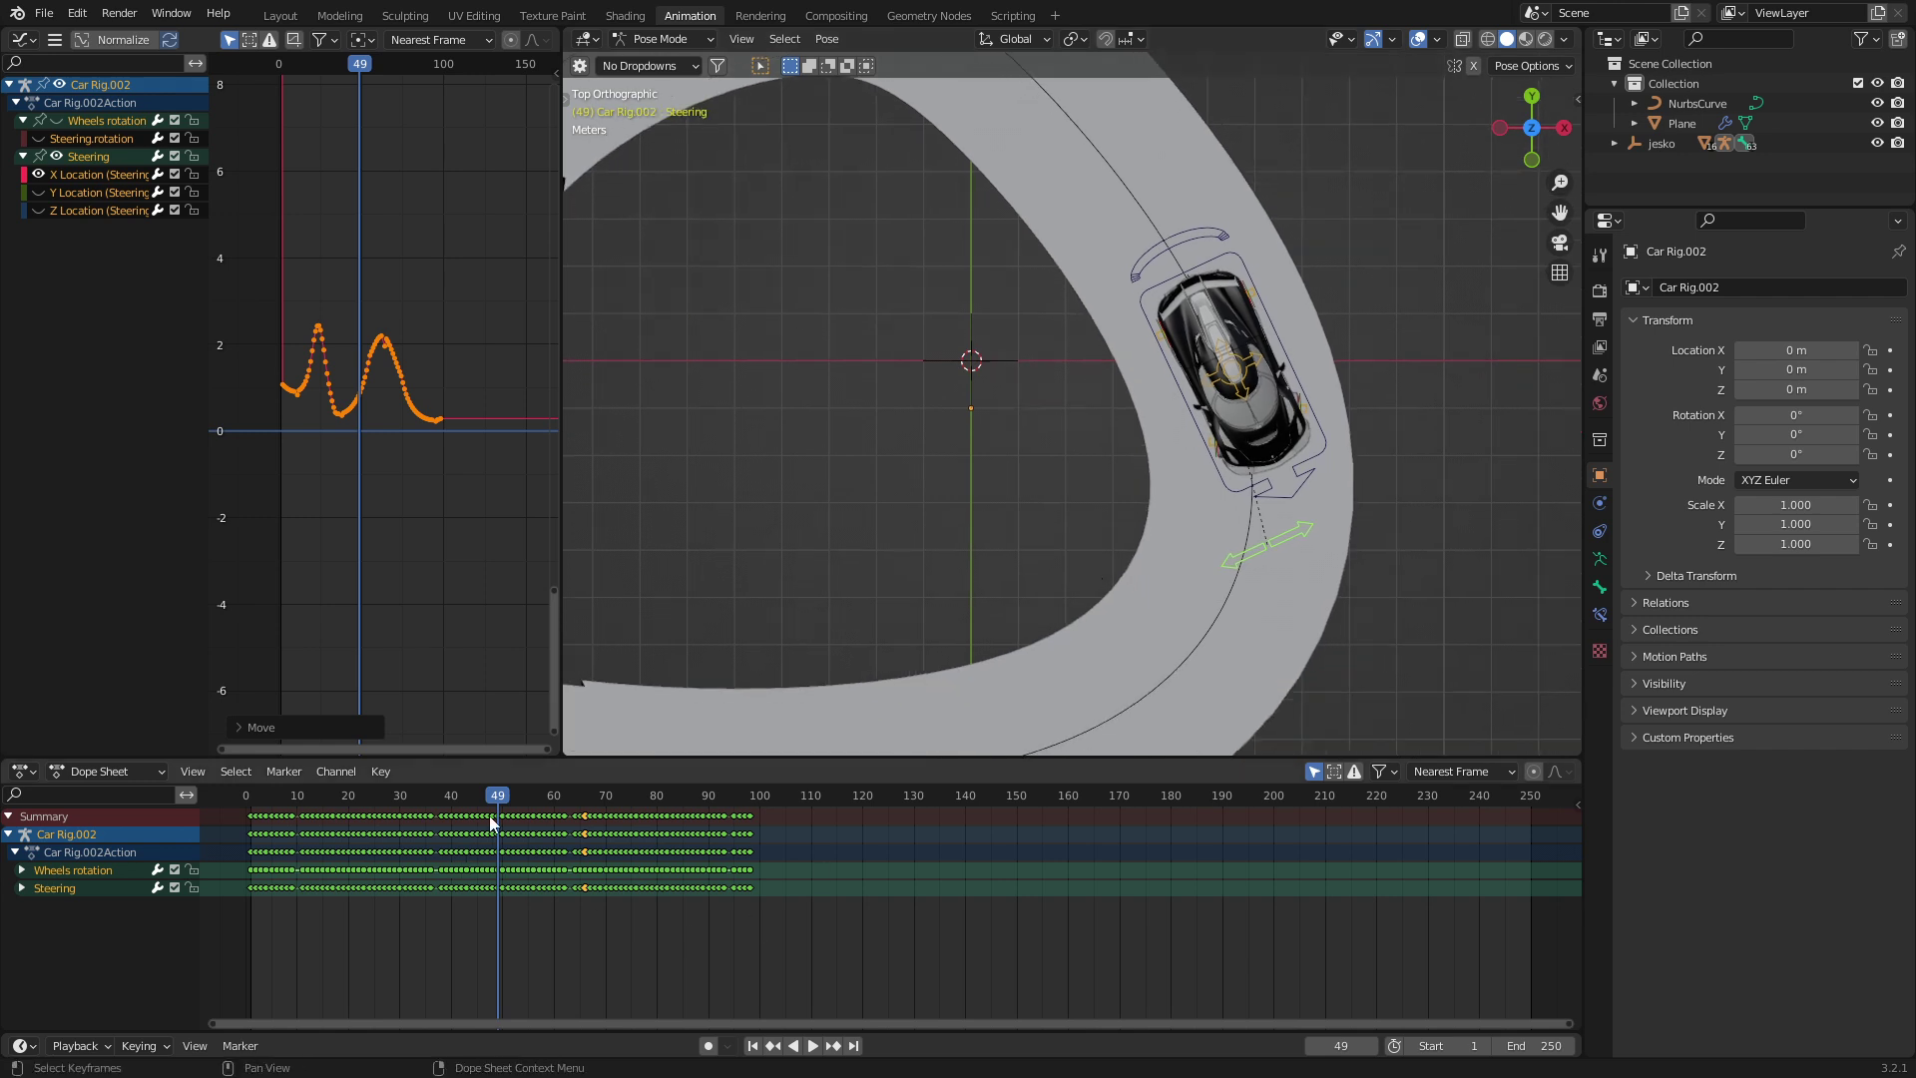
mouse_move(495, 798)
mouse_down()
mouse_move(437, 793)
mouse_move(492, 800)
mouse_up()
key(space)
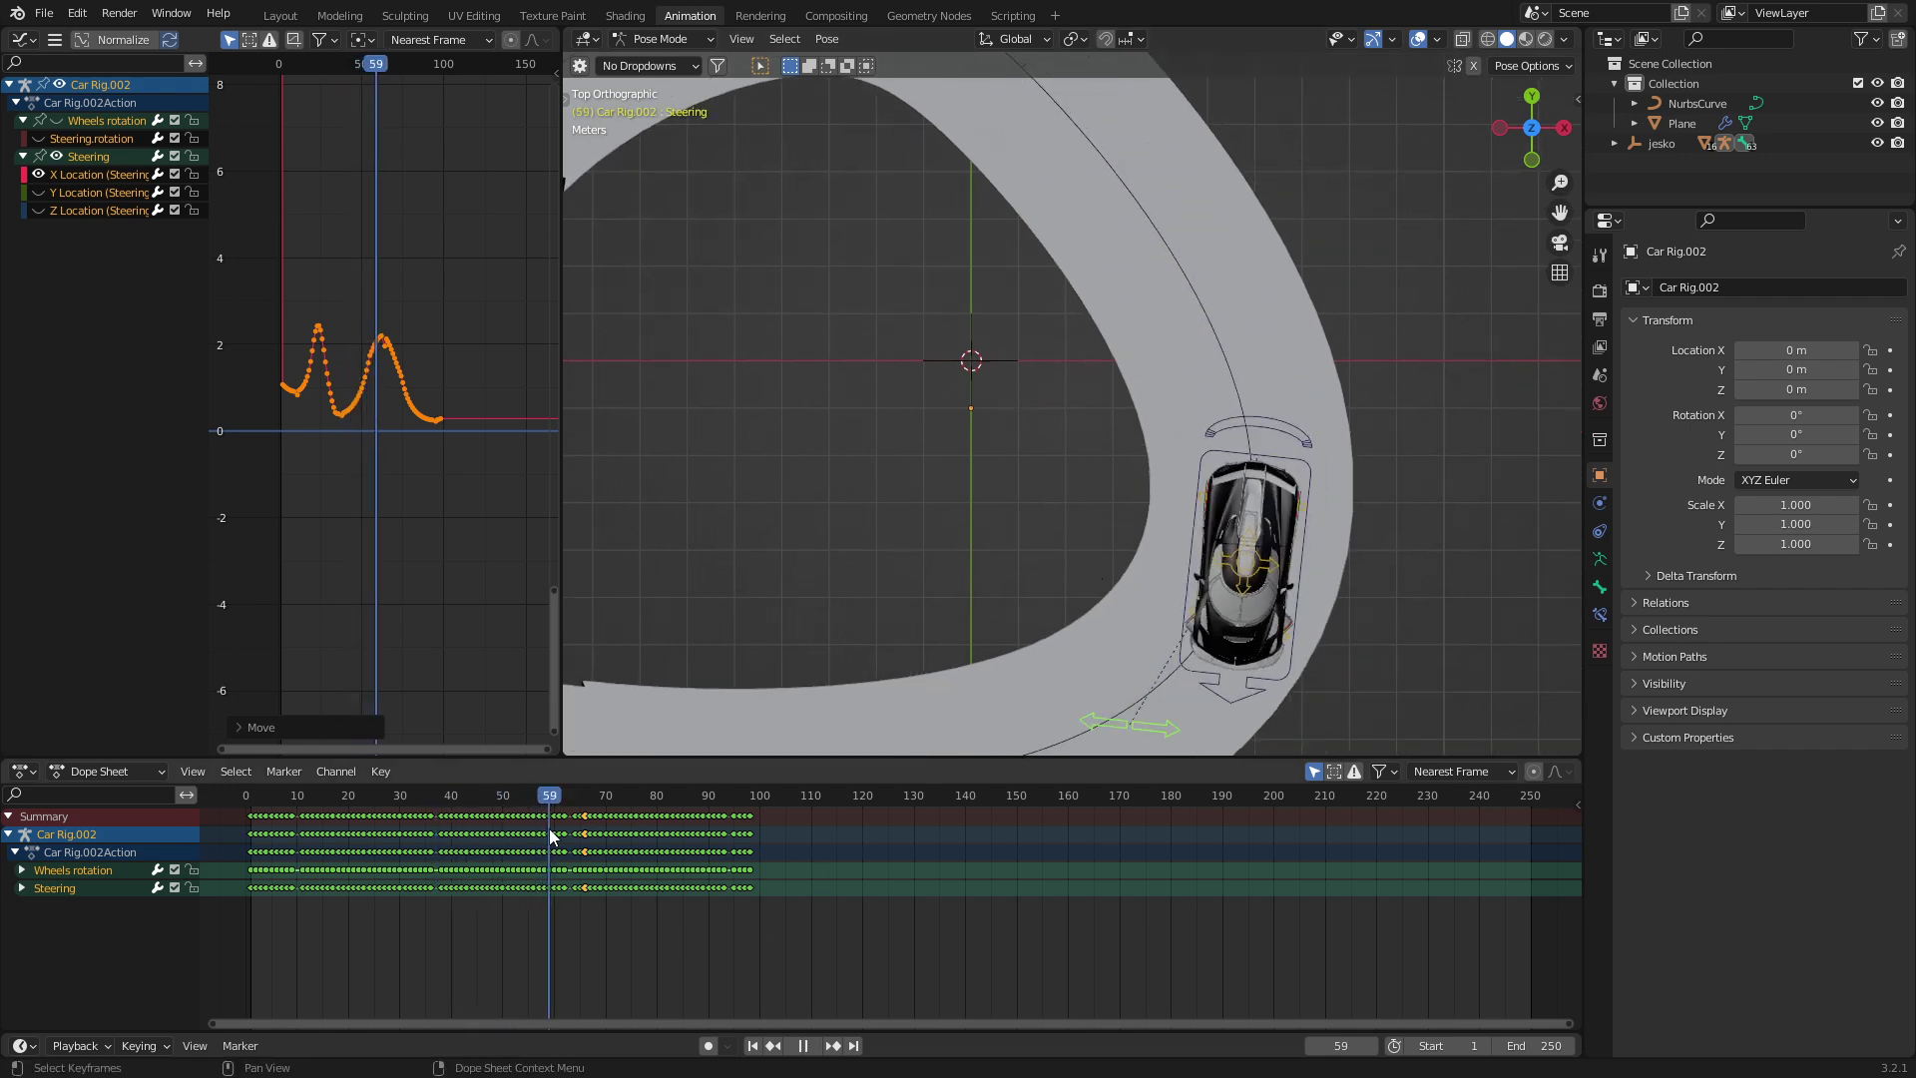
key(space)
shift+middle_drag(814, 666, 1024, 685)
key(space)
key(space)
scroll(1034, 613, up, 5)
middle_drag(1002, 571, 992, 621)
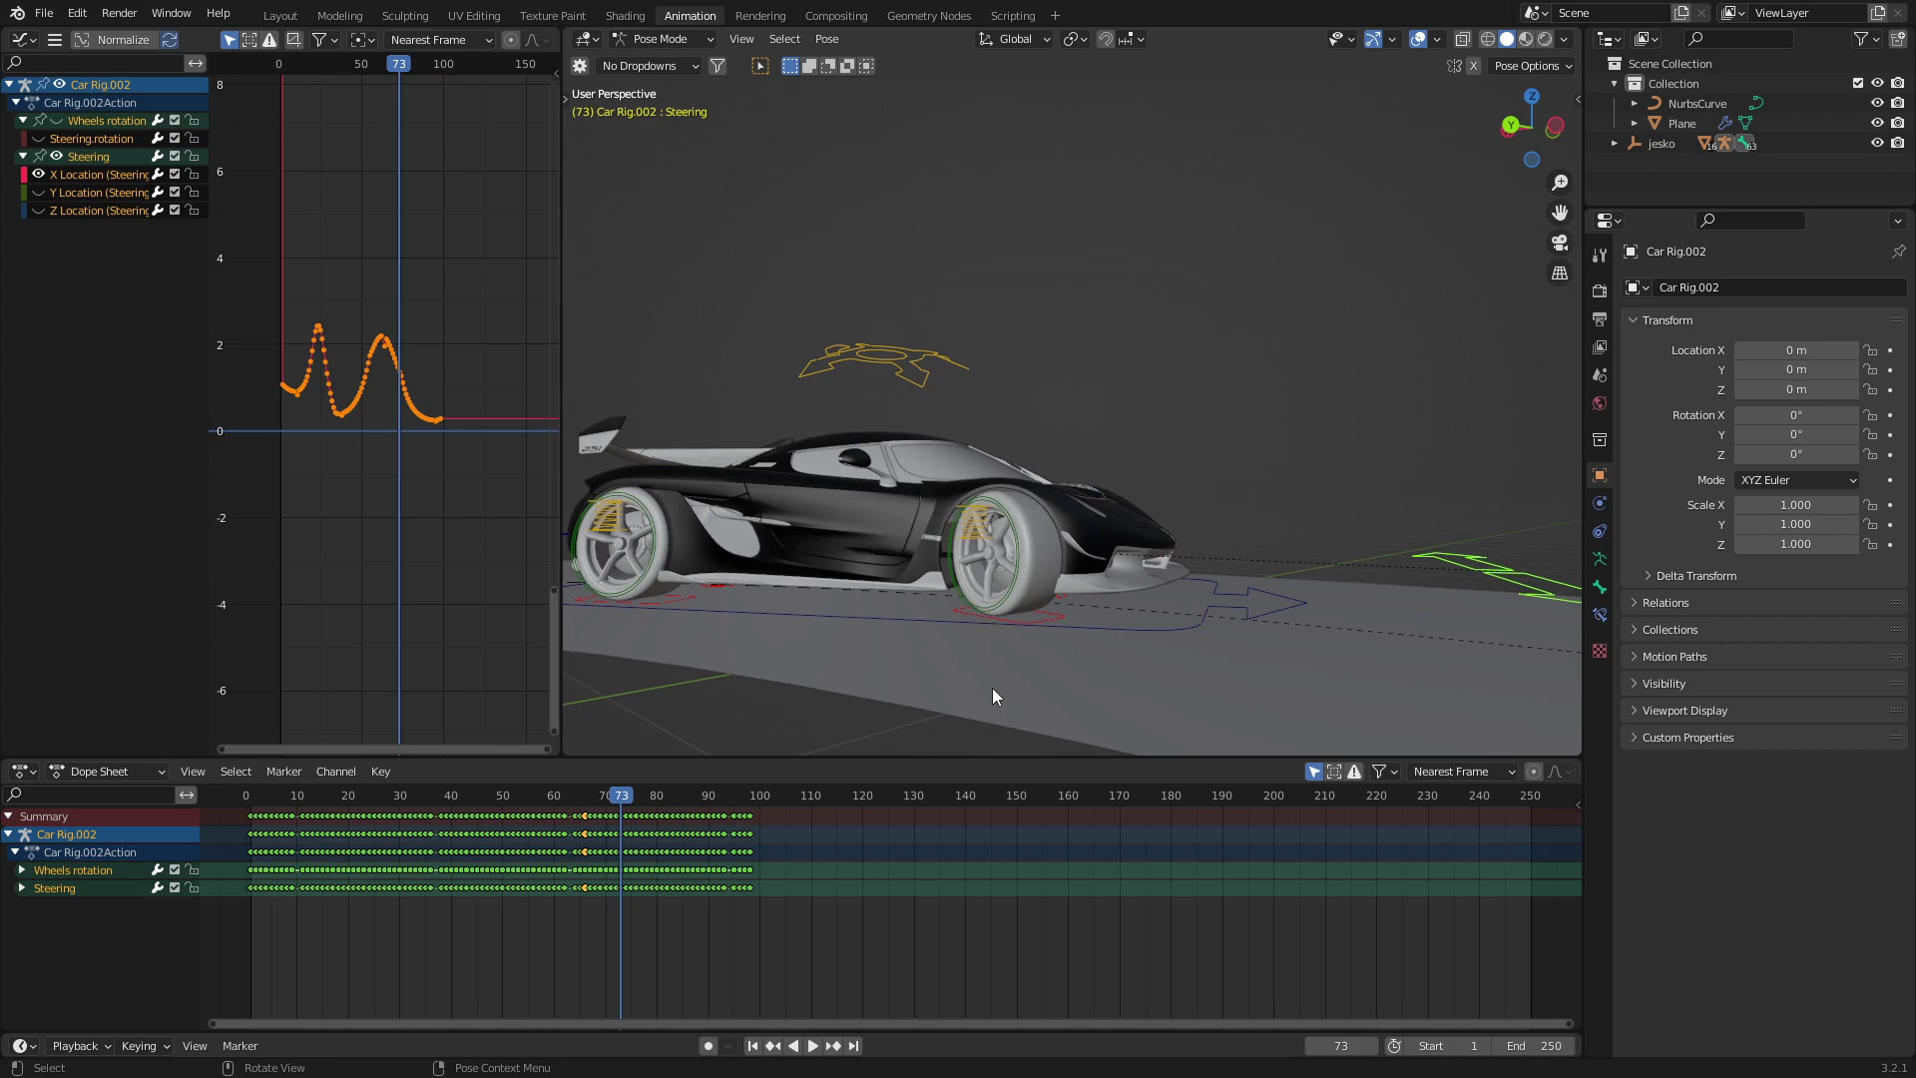
Step: In the Layout workspace, bake the wheels rotation from frame 1 to 98 with a keyframe tolerance of 0.01
click(281, 15)
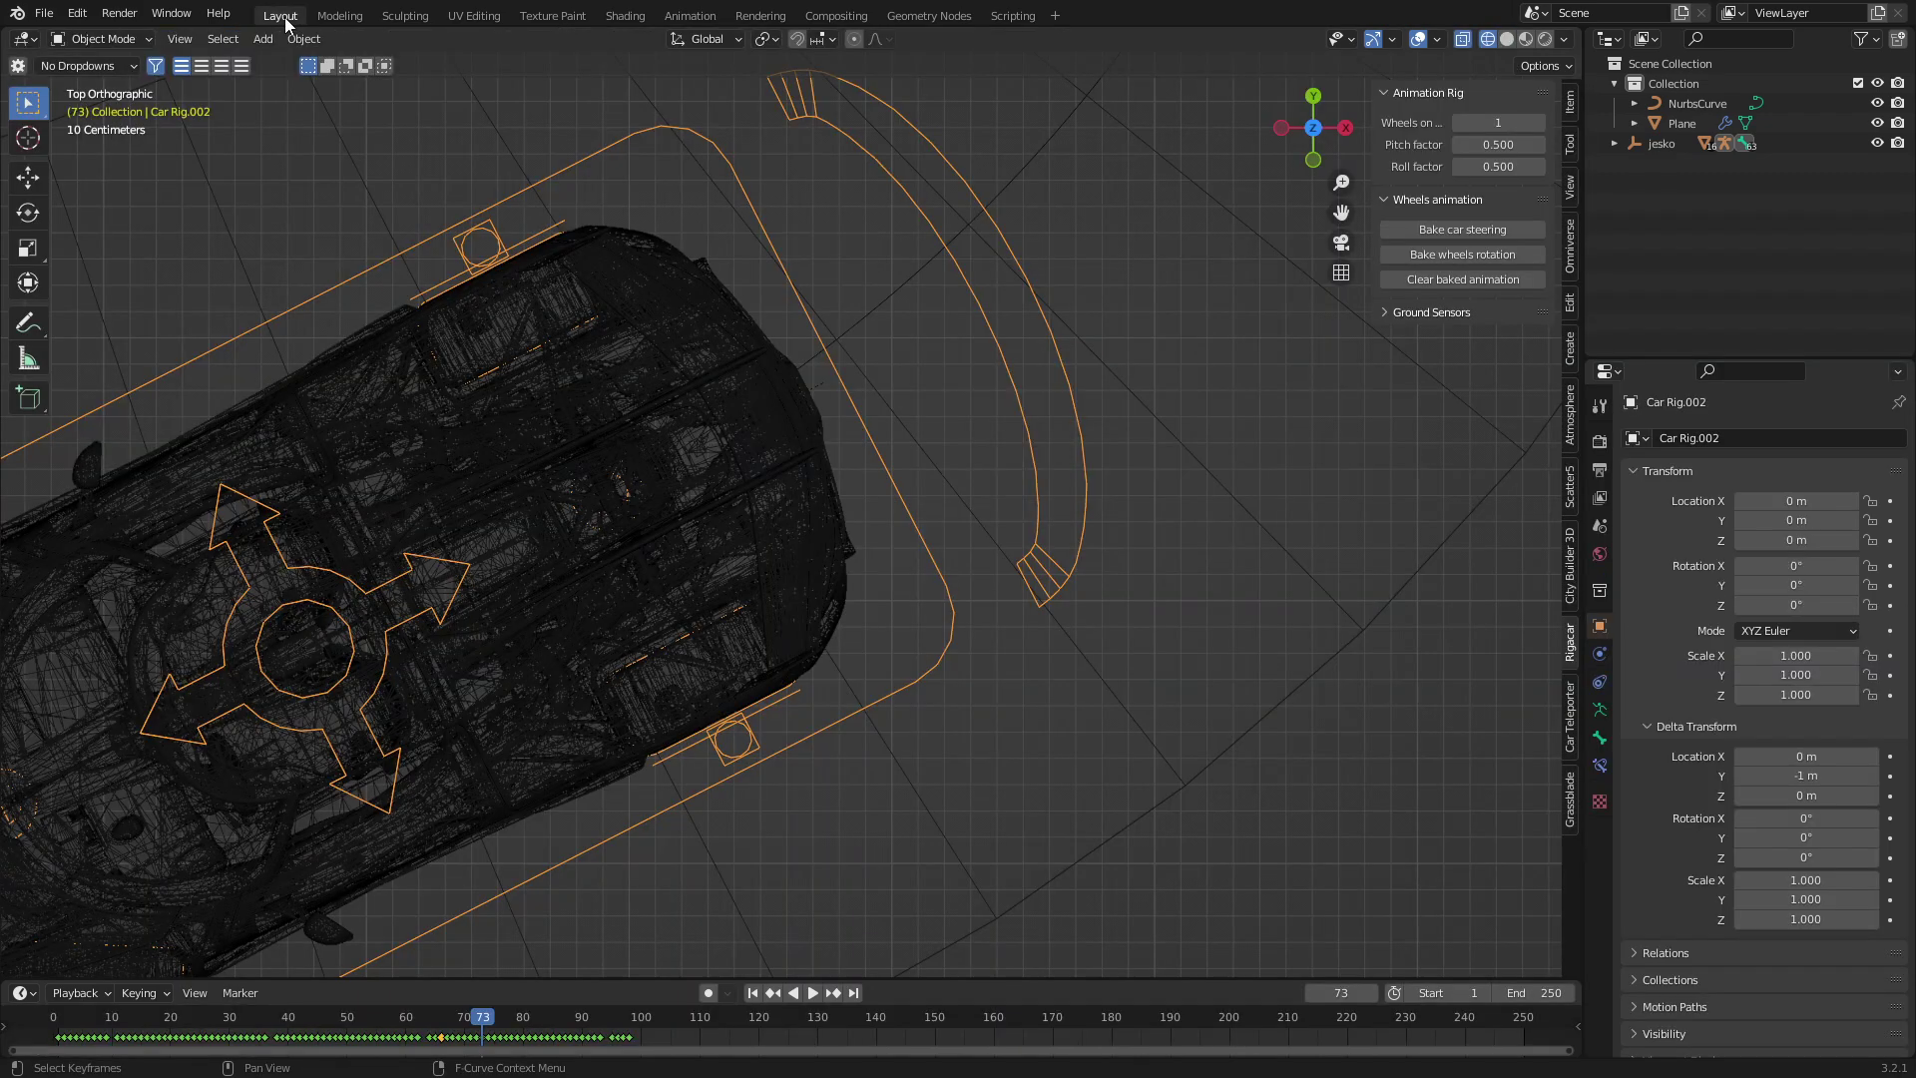
middle_drag(1107, 737, 996, 732)
scroll(996, 738, up, 2)
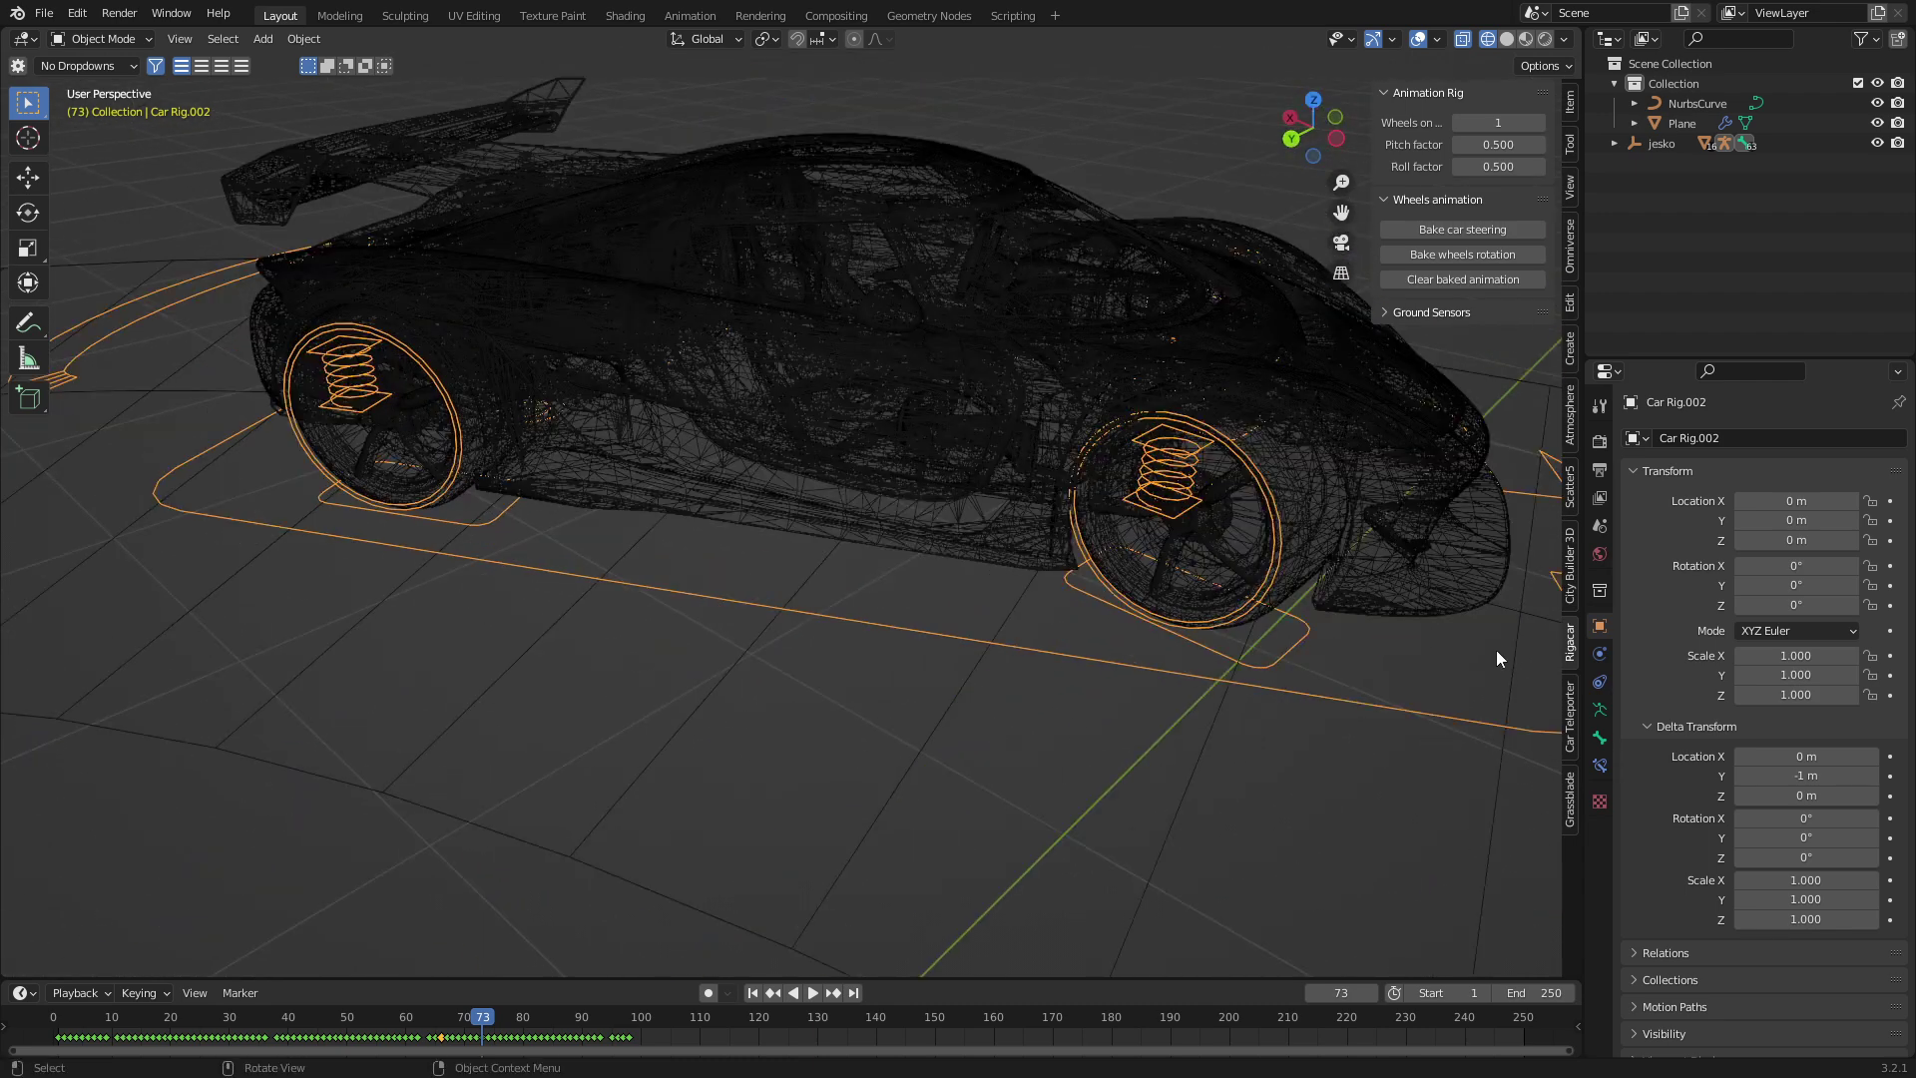
click(1447, 253)
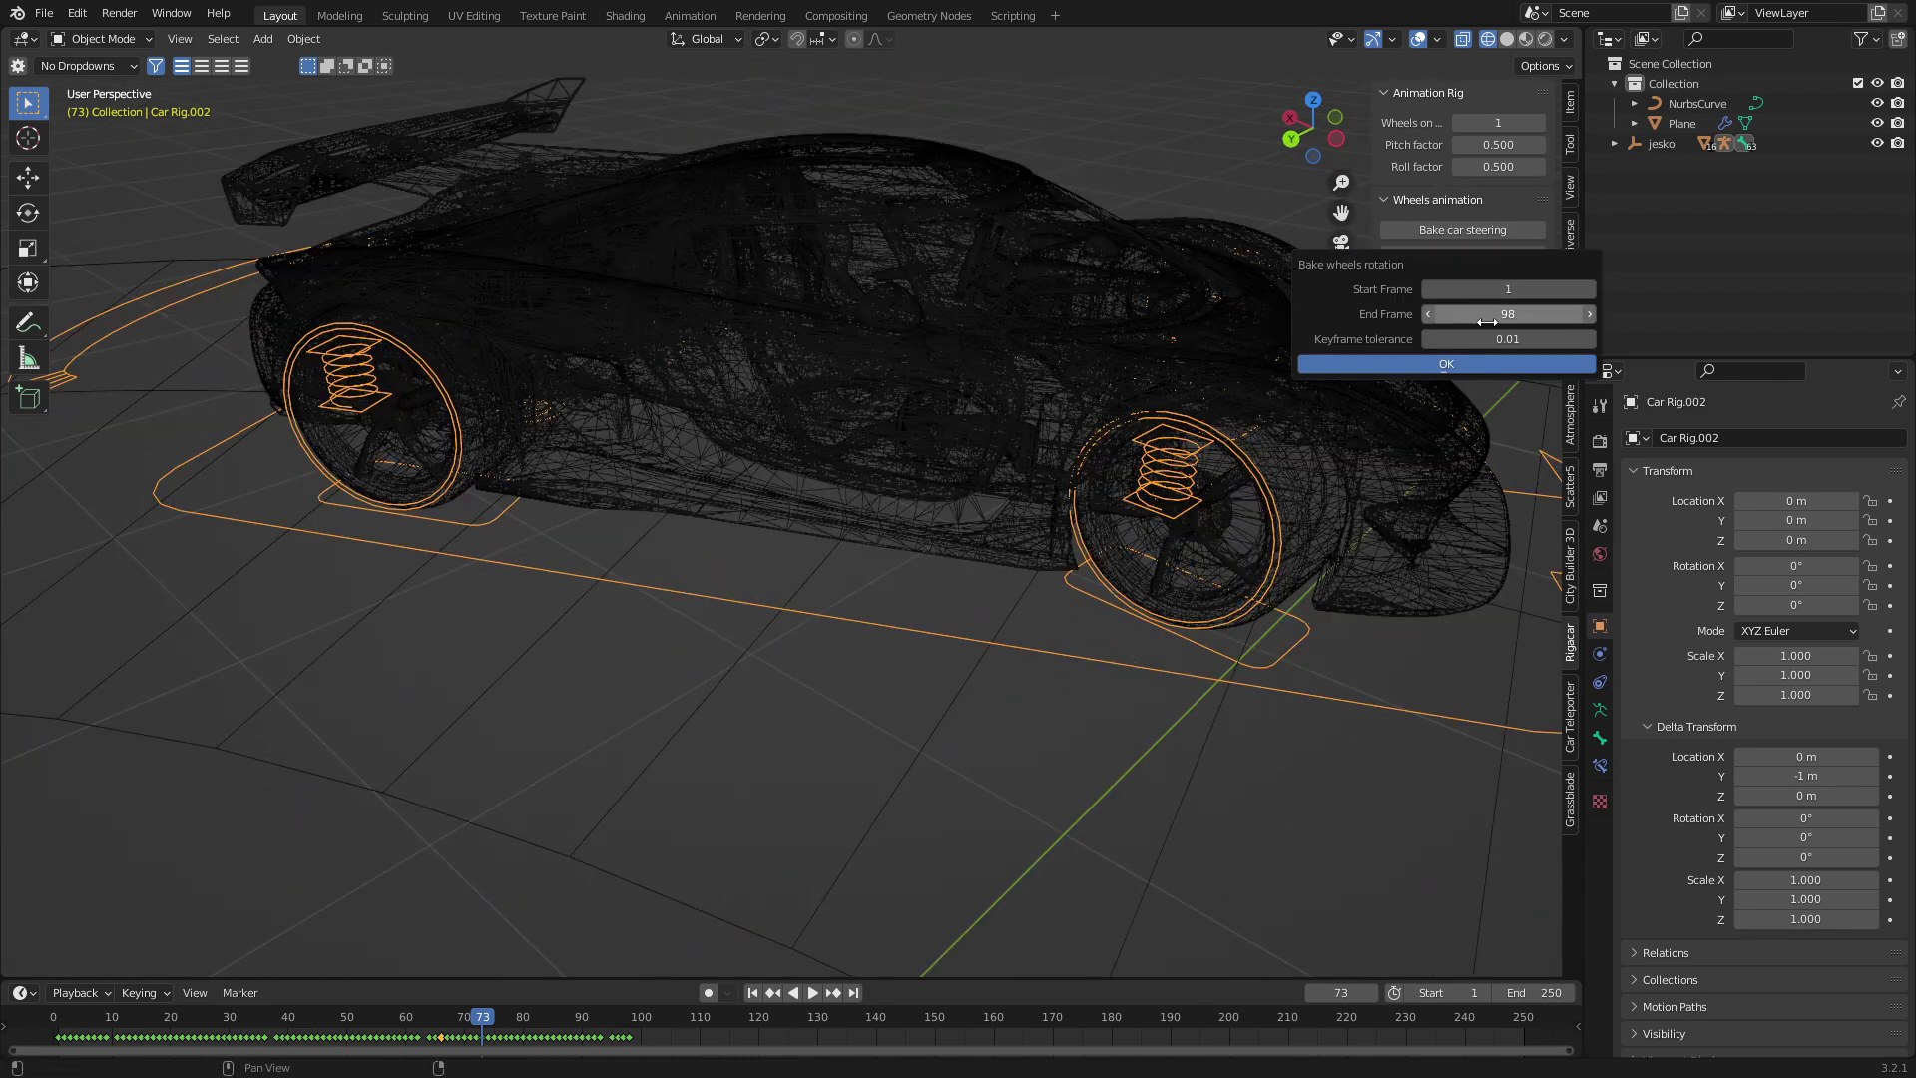
click(1485, 363)
Step: Show the scene in solid shading and step back to frame 62 to check the baked wheel rotation
scroll(1146, 607, down, 10)
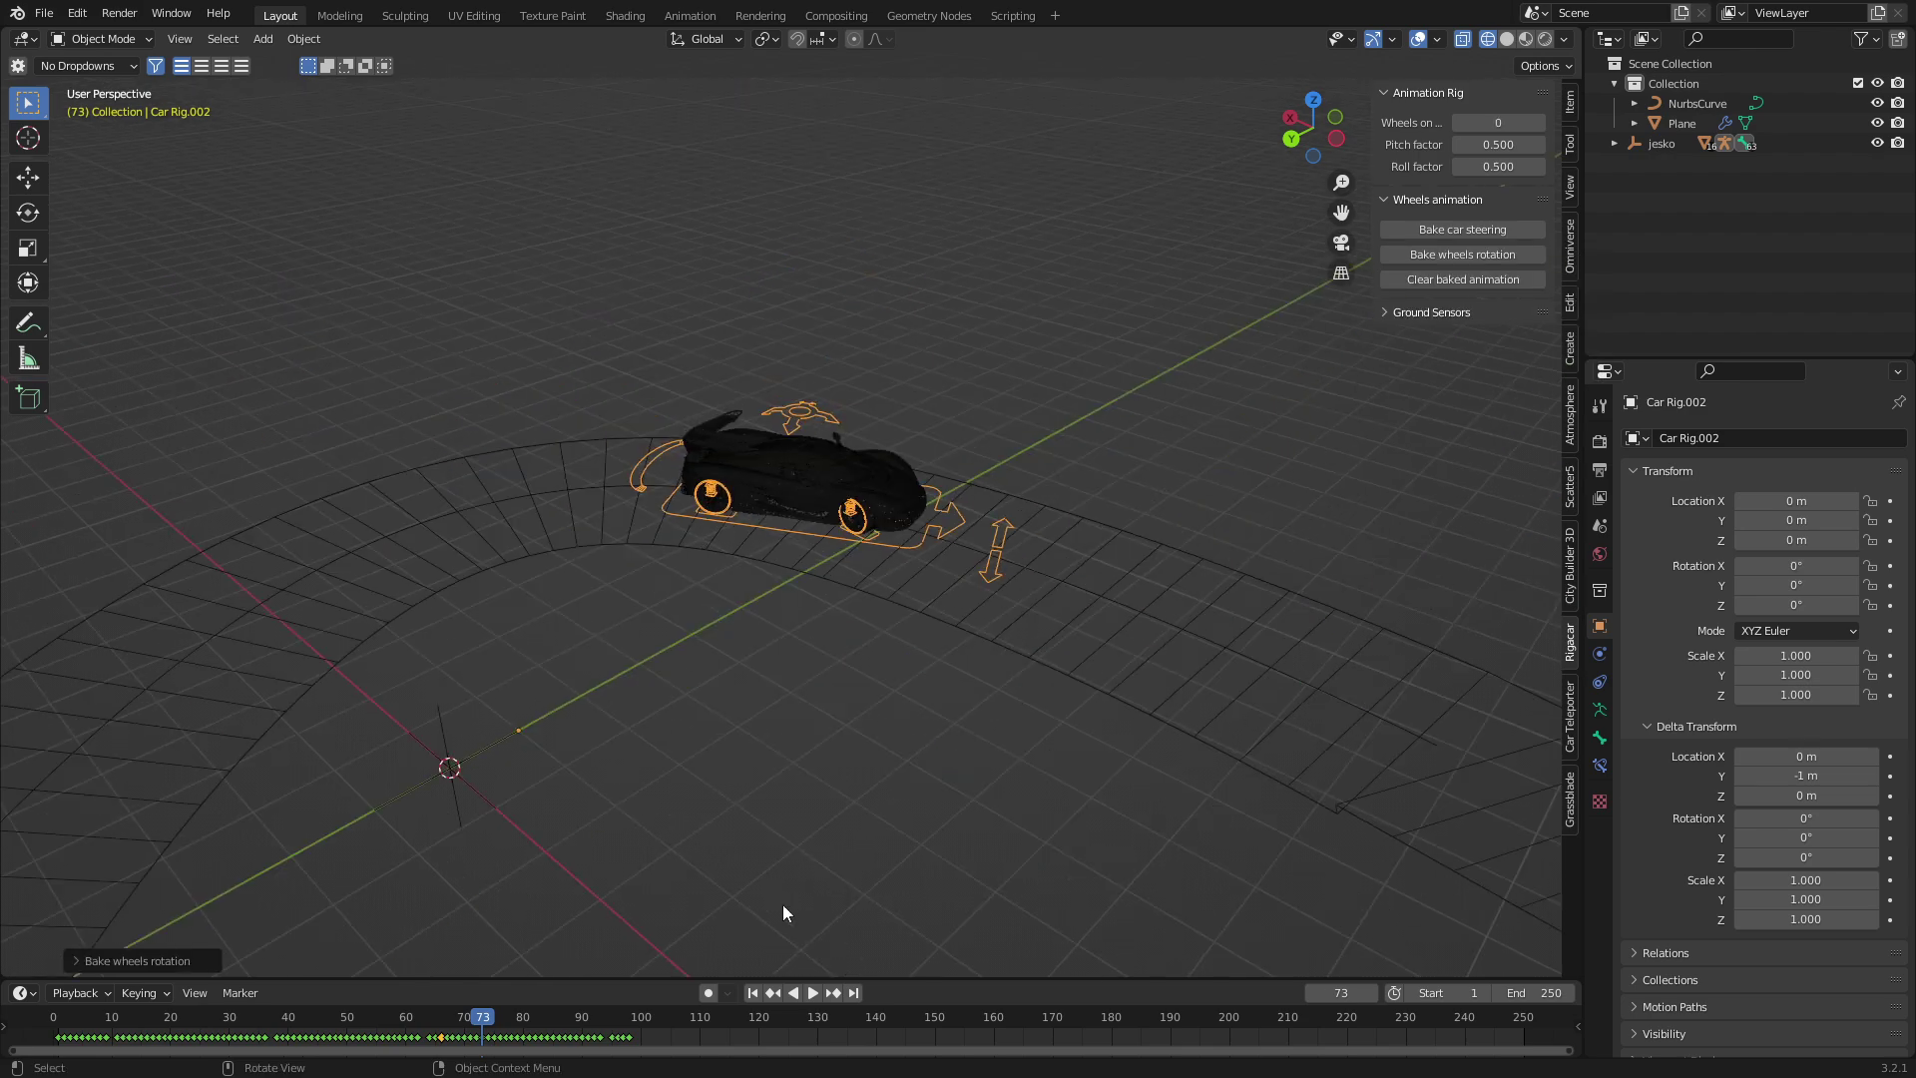
scroll(637, 960, up, 6)
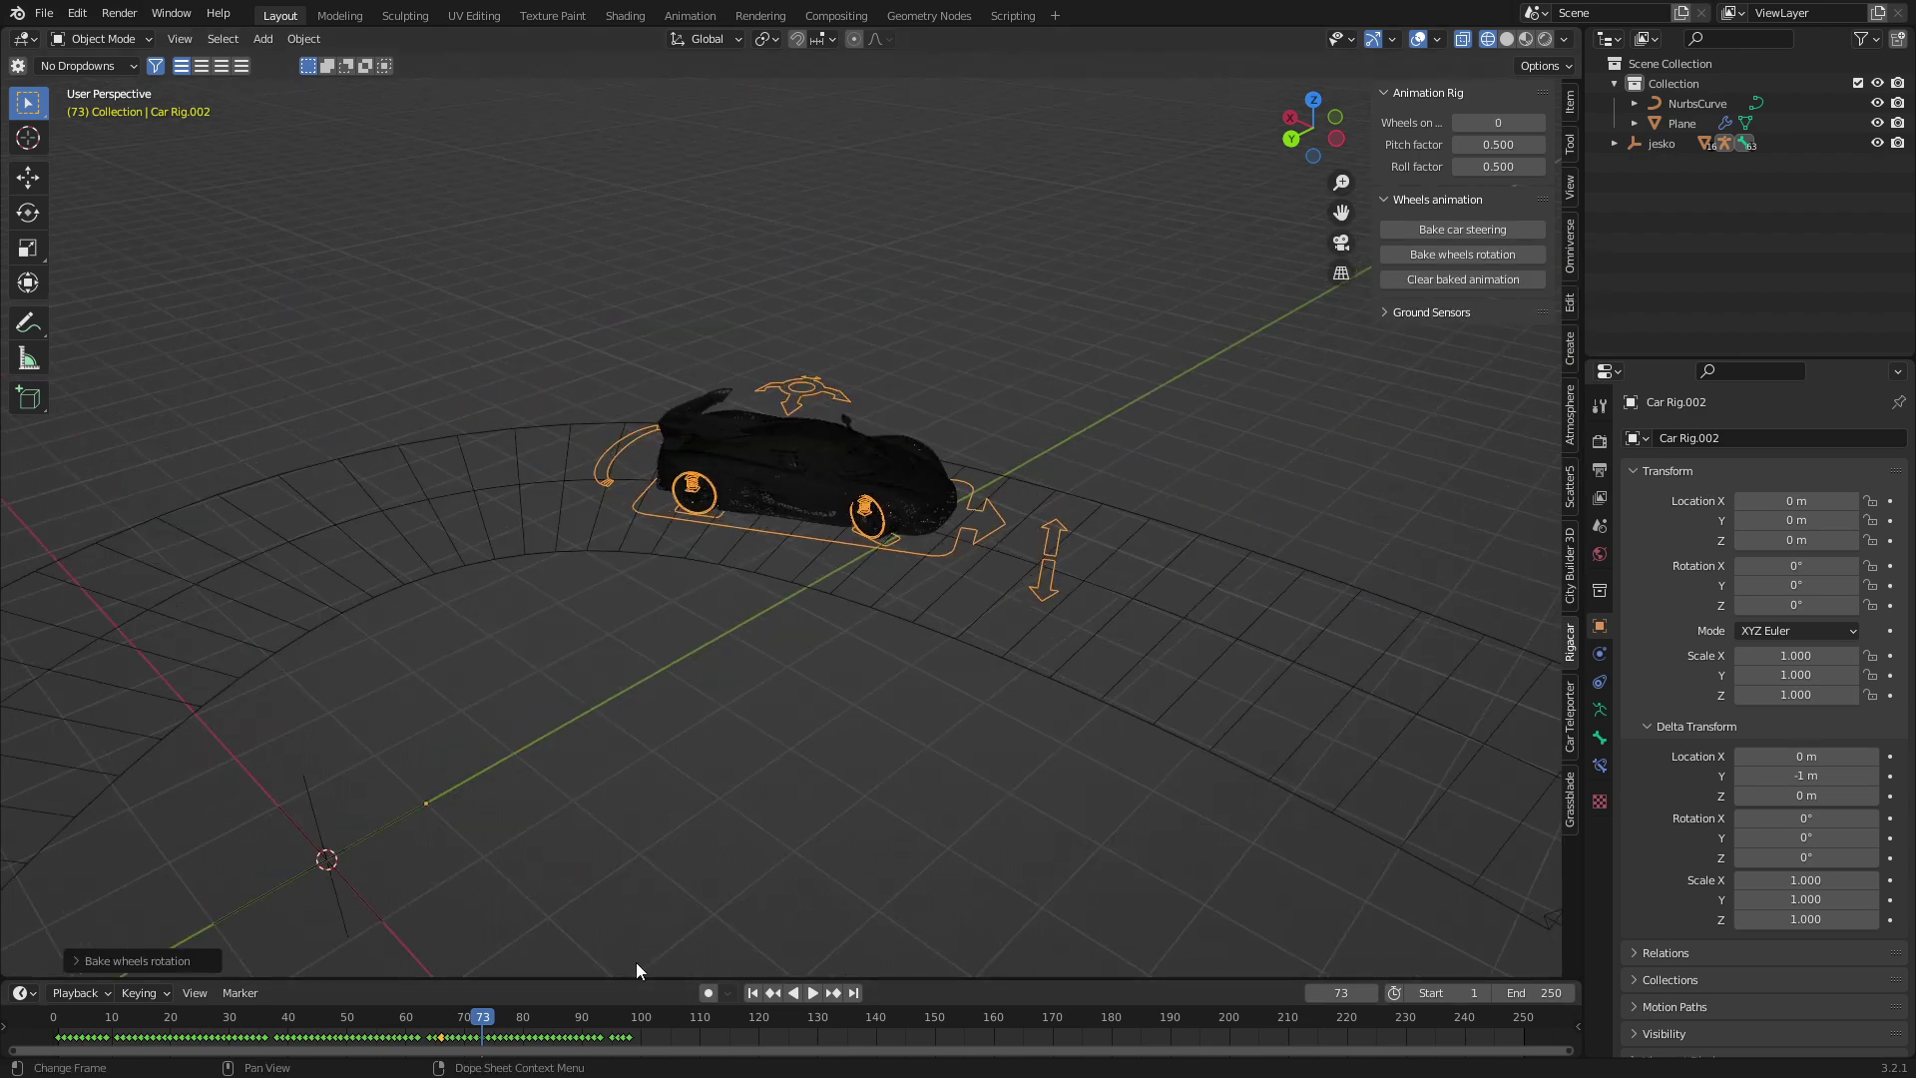
click(1506, 37)
key(Left)
key(Left)
key(Left)
key(Left)
key(Left)
key(Left)
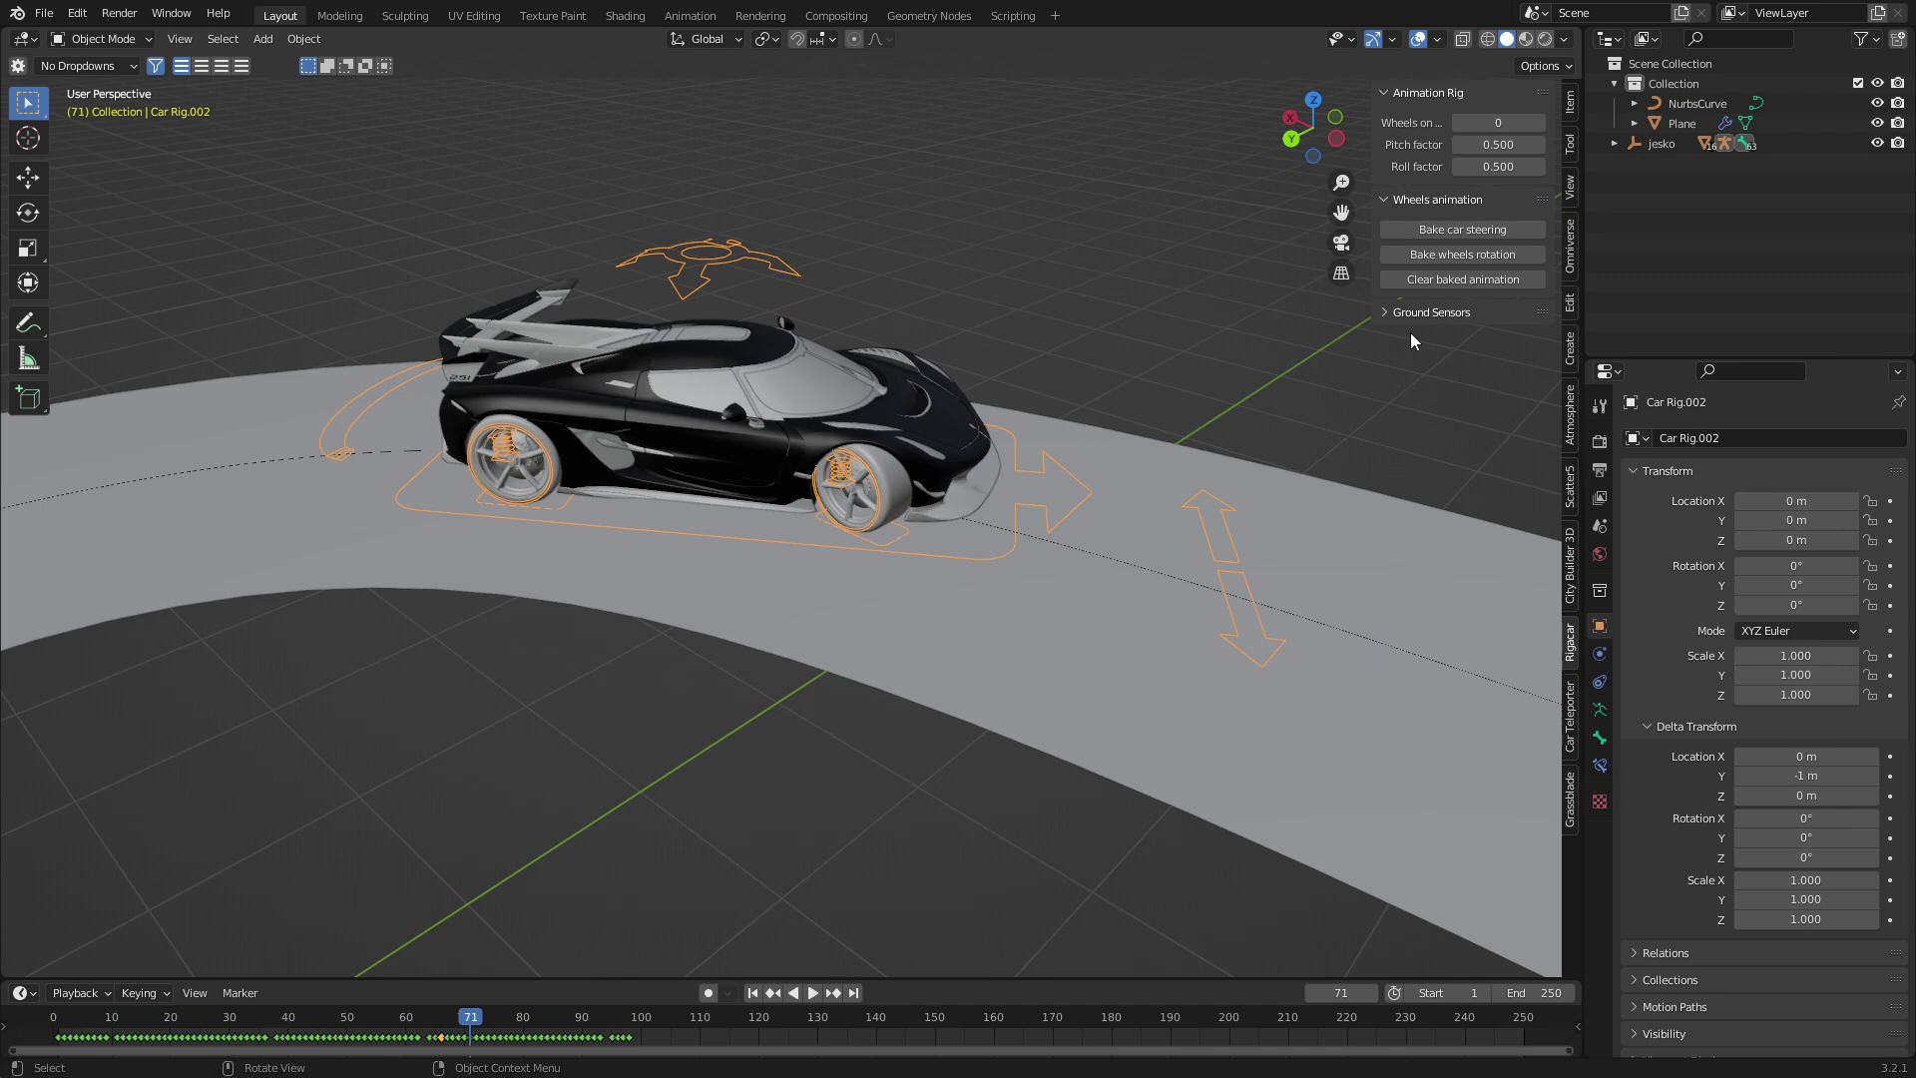
key(Left)
key(Left)
key(Left)
key(Left)
key(Left)
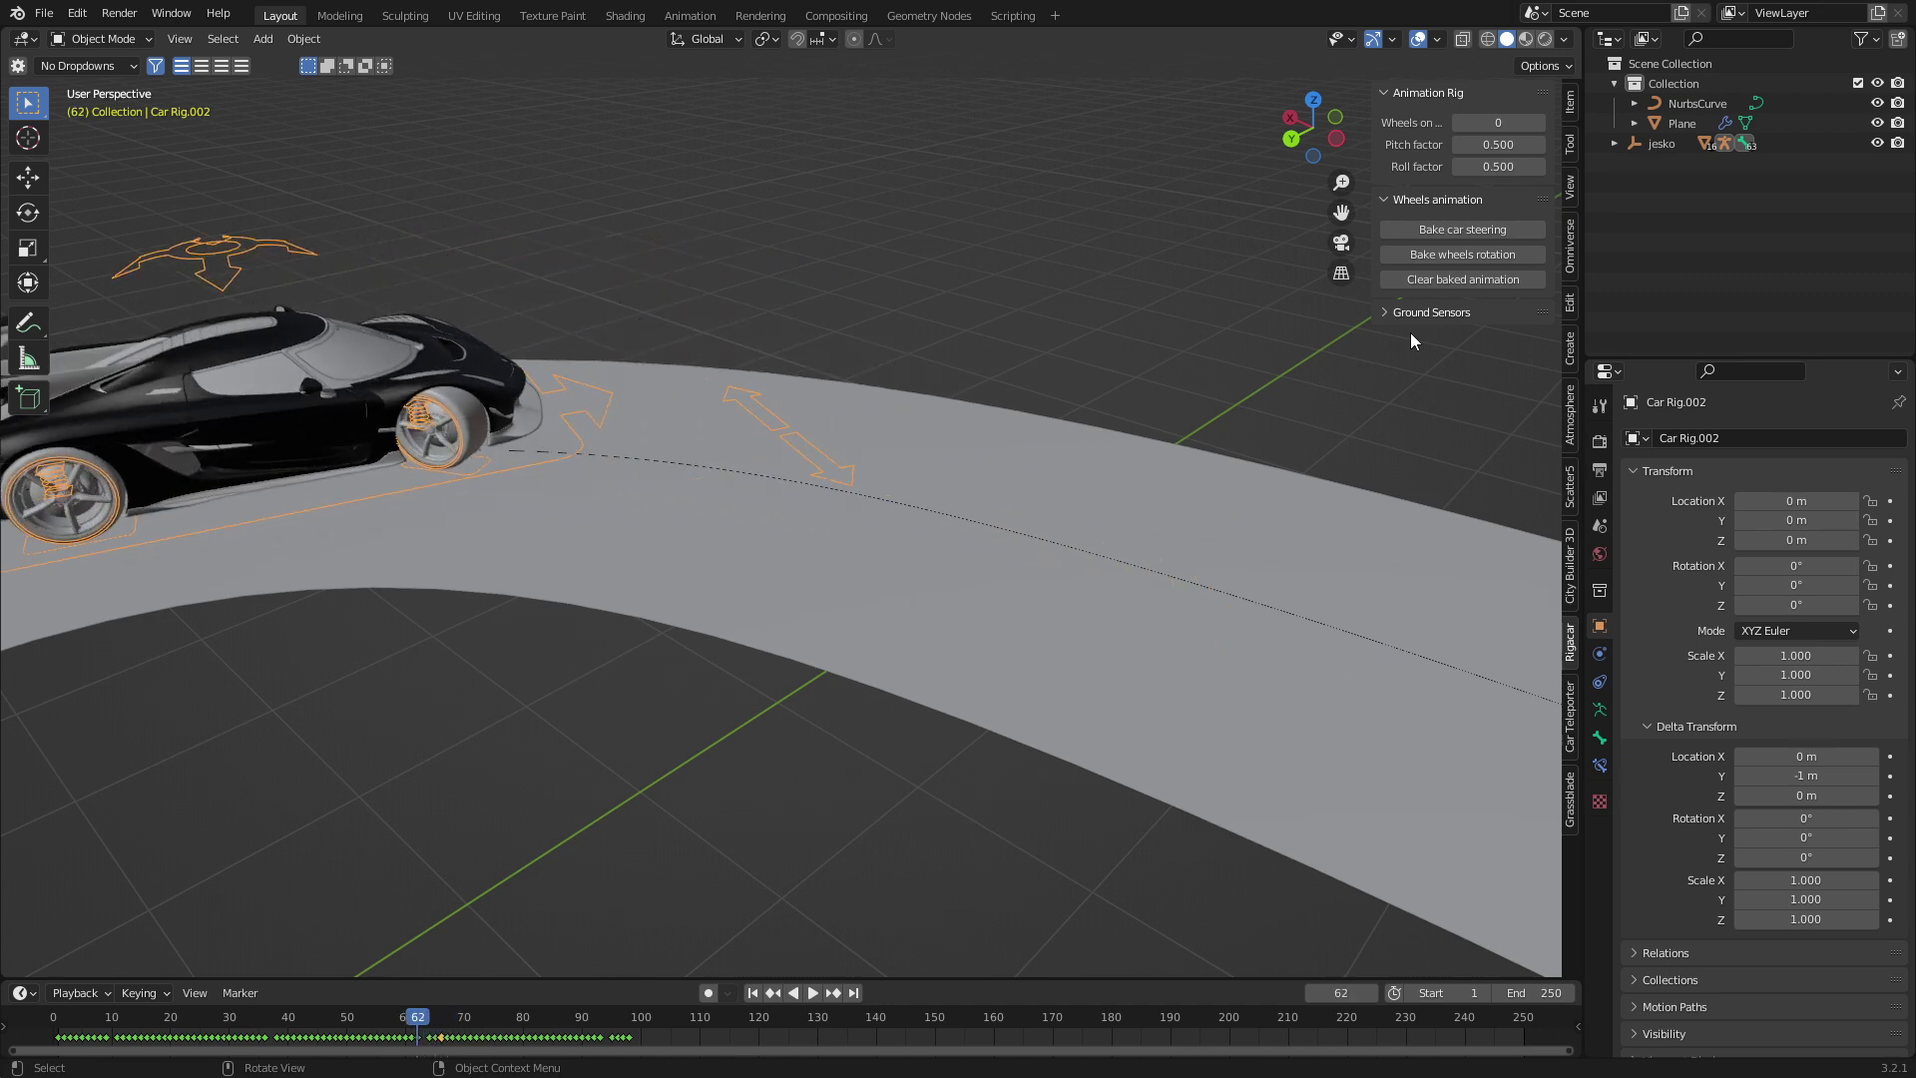
middle_drag(1080, 603, 539, 745)
scroll(741, 704, down, 2)
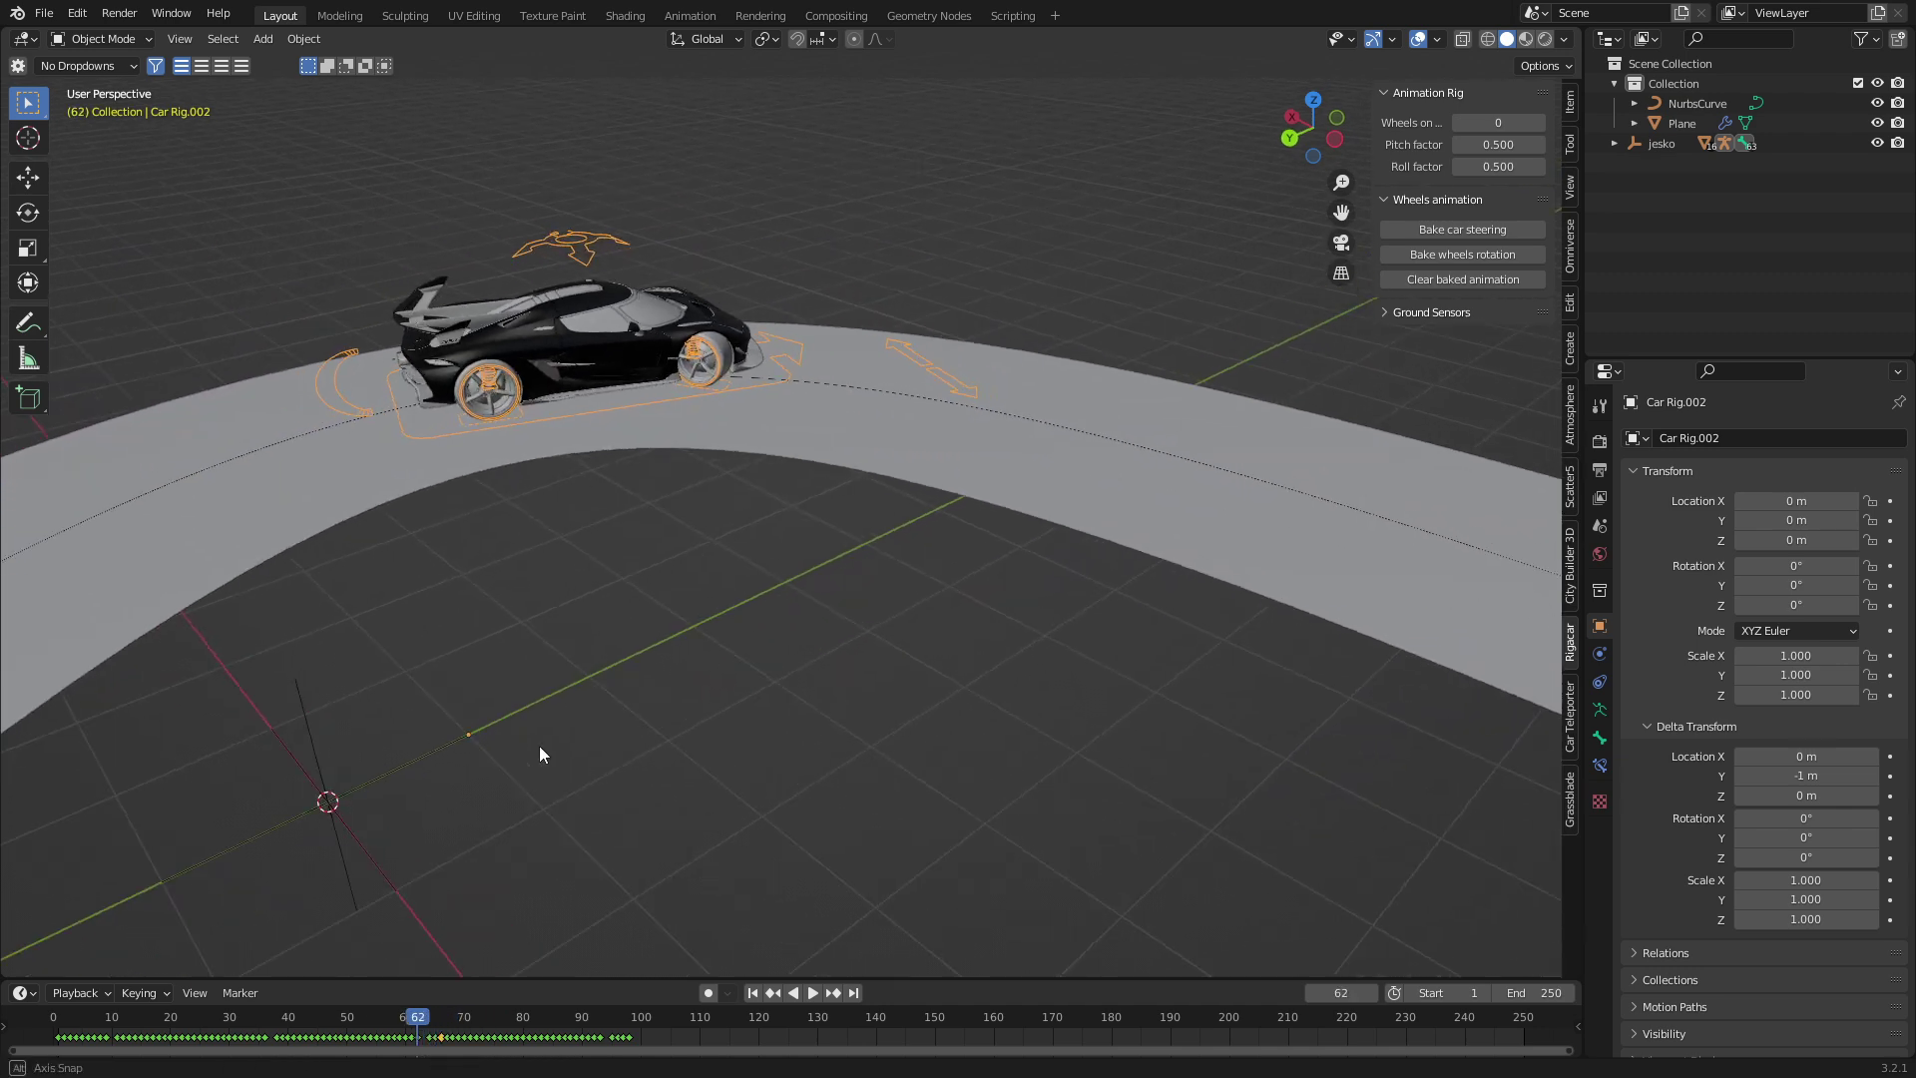
Step: Assign the road Plane as the ground of GroundSensor.Axle.Ft and rebake the wheels rotation for frames 1 to 98
click(1400, 310)
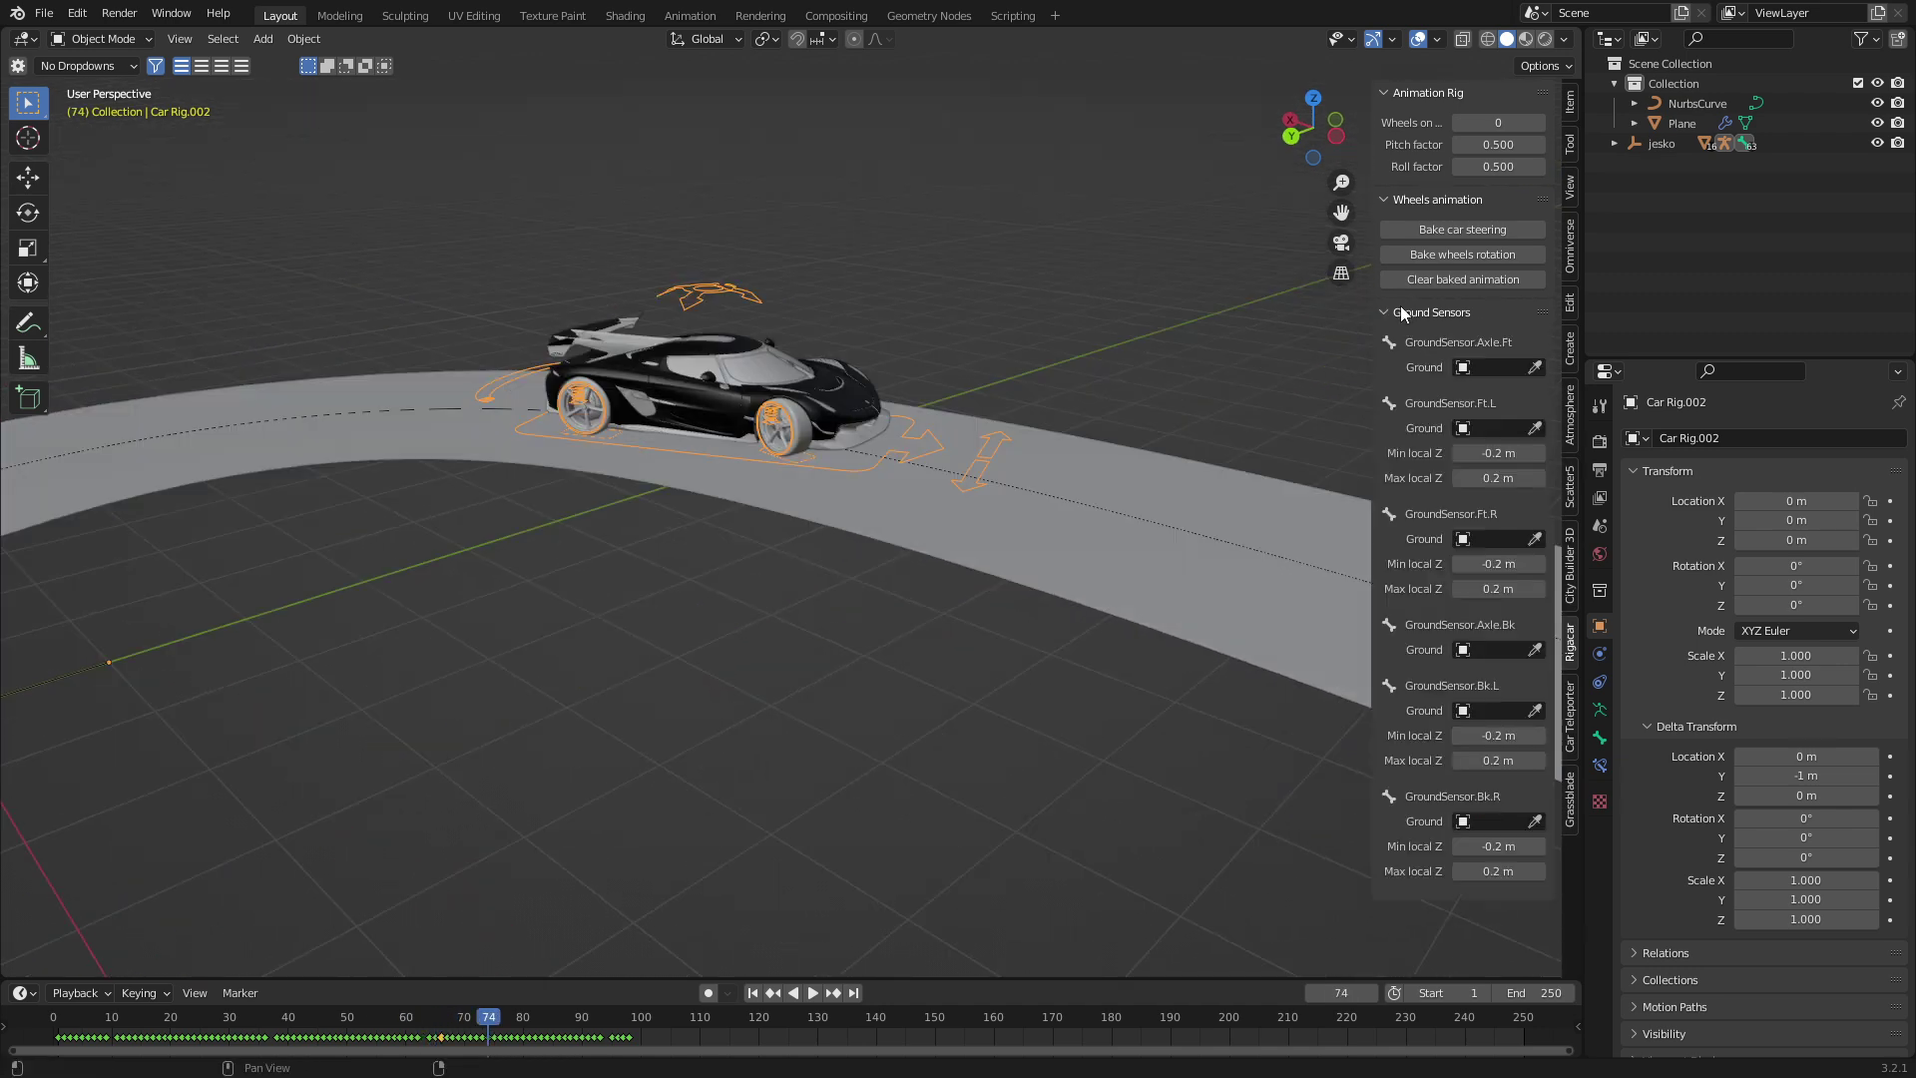
click(1535, 367)
click(1082, 542)
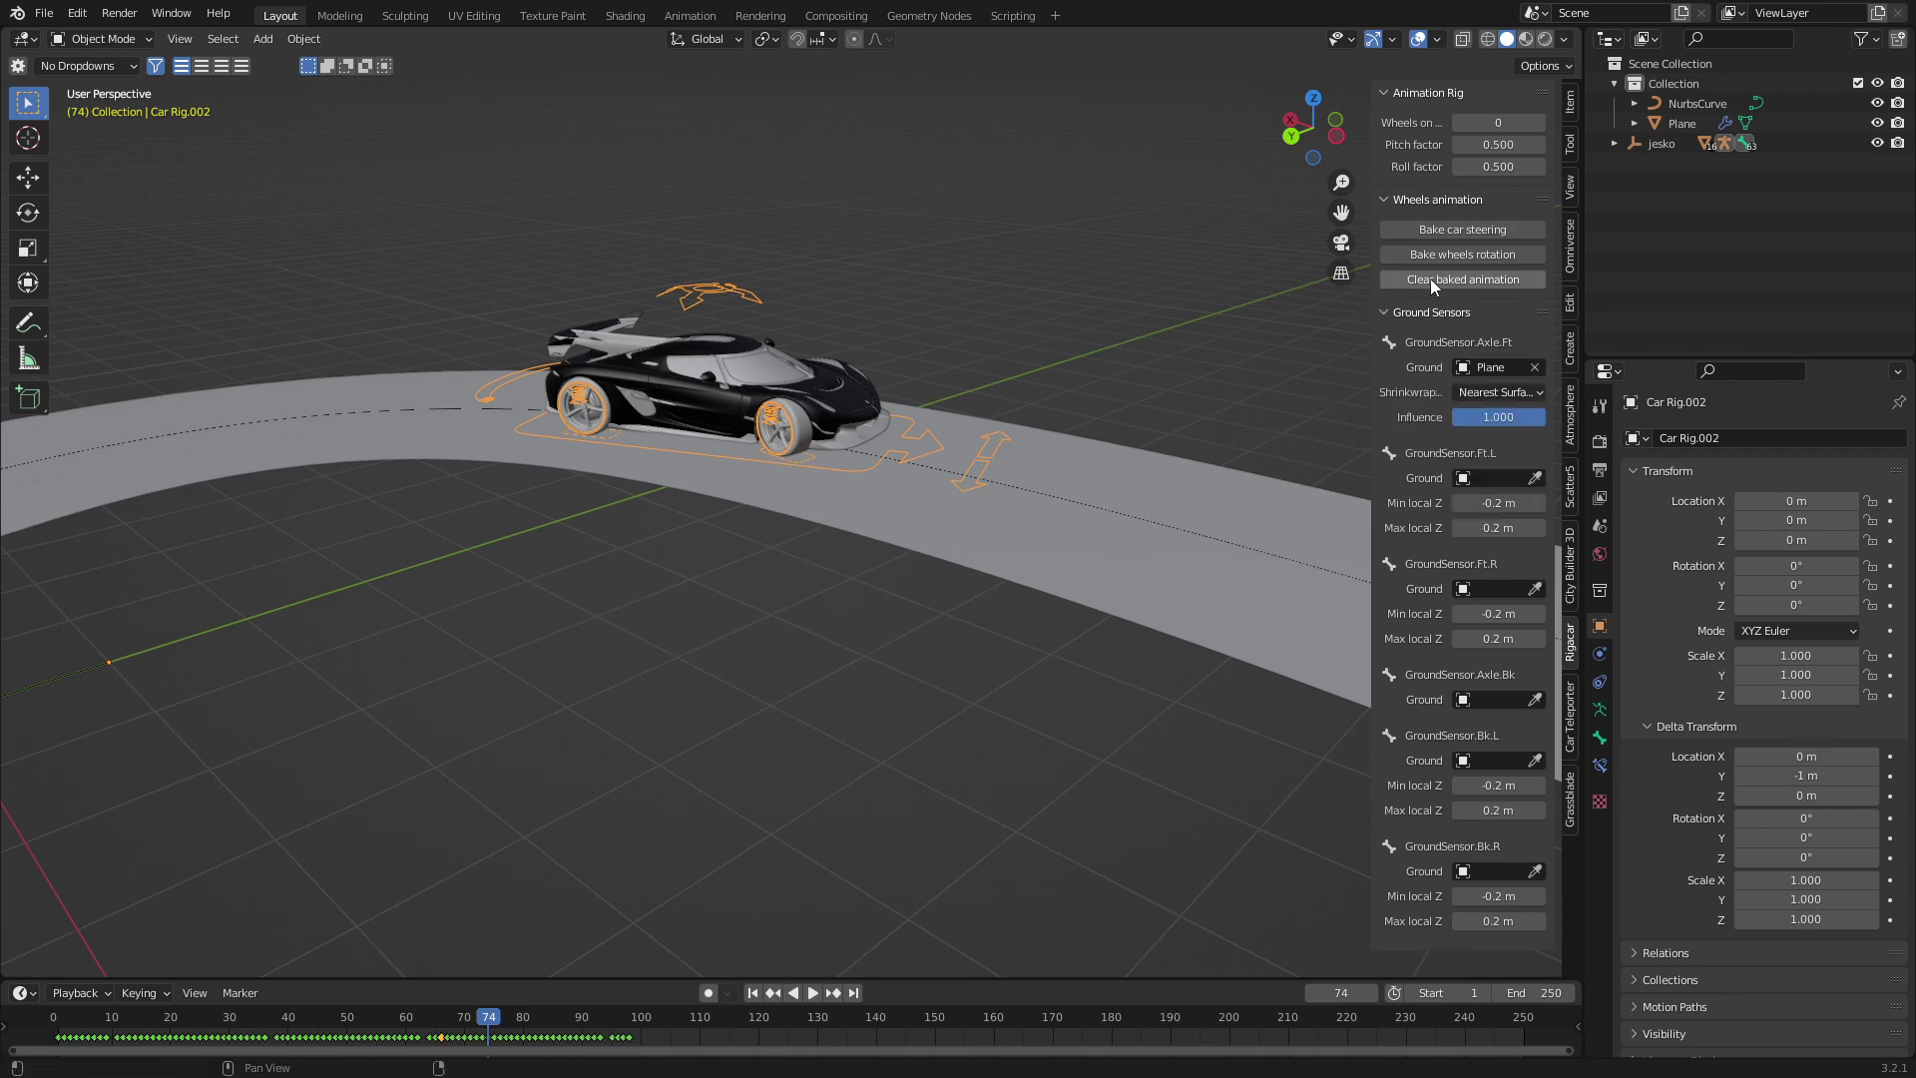
click(1451, 256)
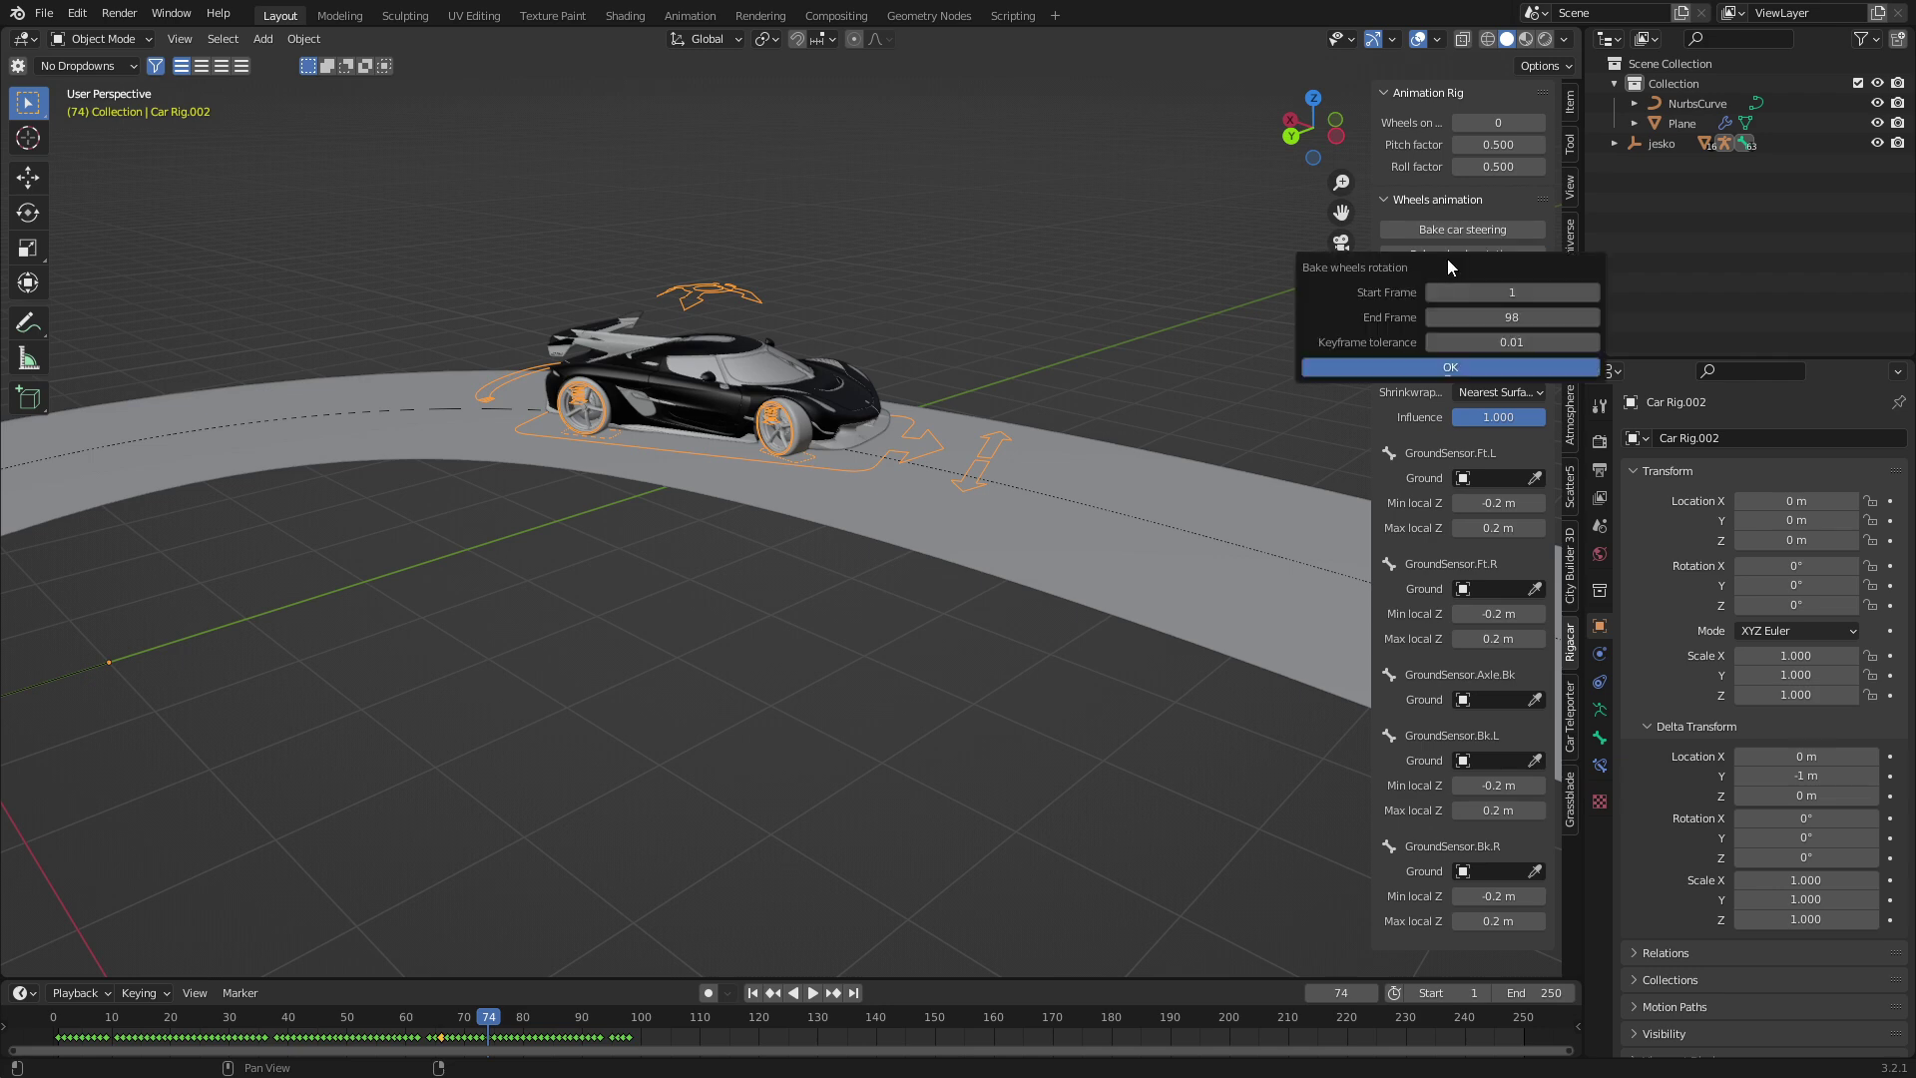
click(1454, 367)
Step: Play the animation and step forward from frame 72 to examine how the wheels roll on the road up close
click(249, 1018)
key(space)
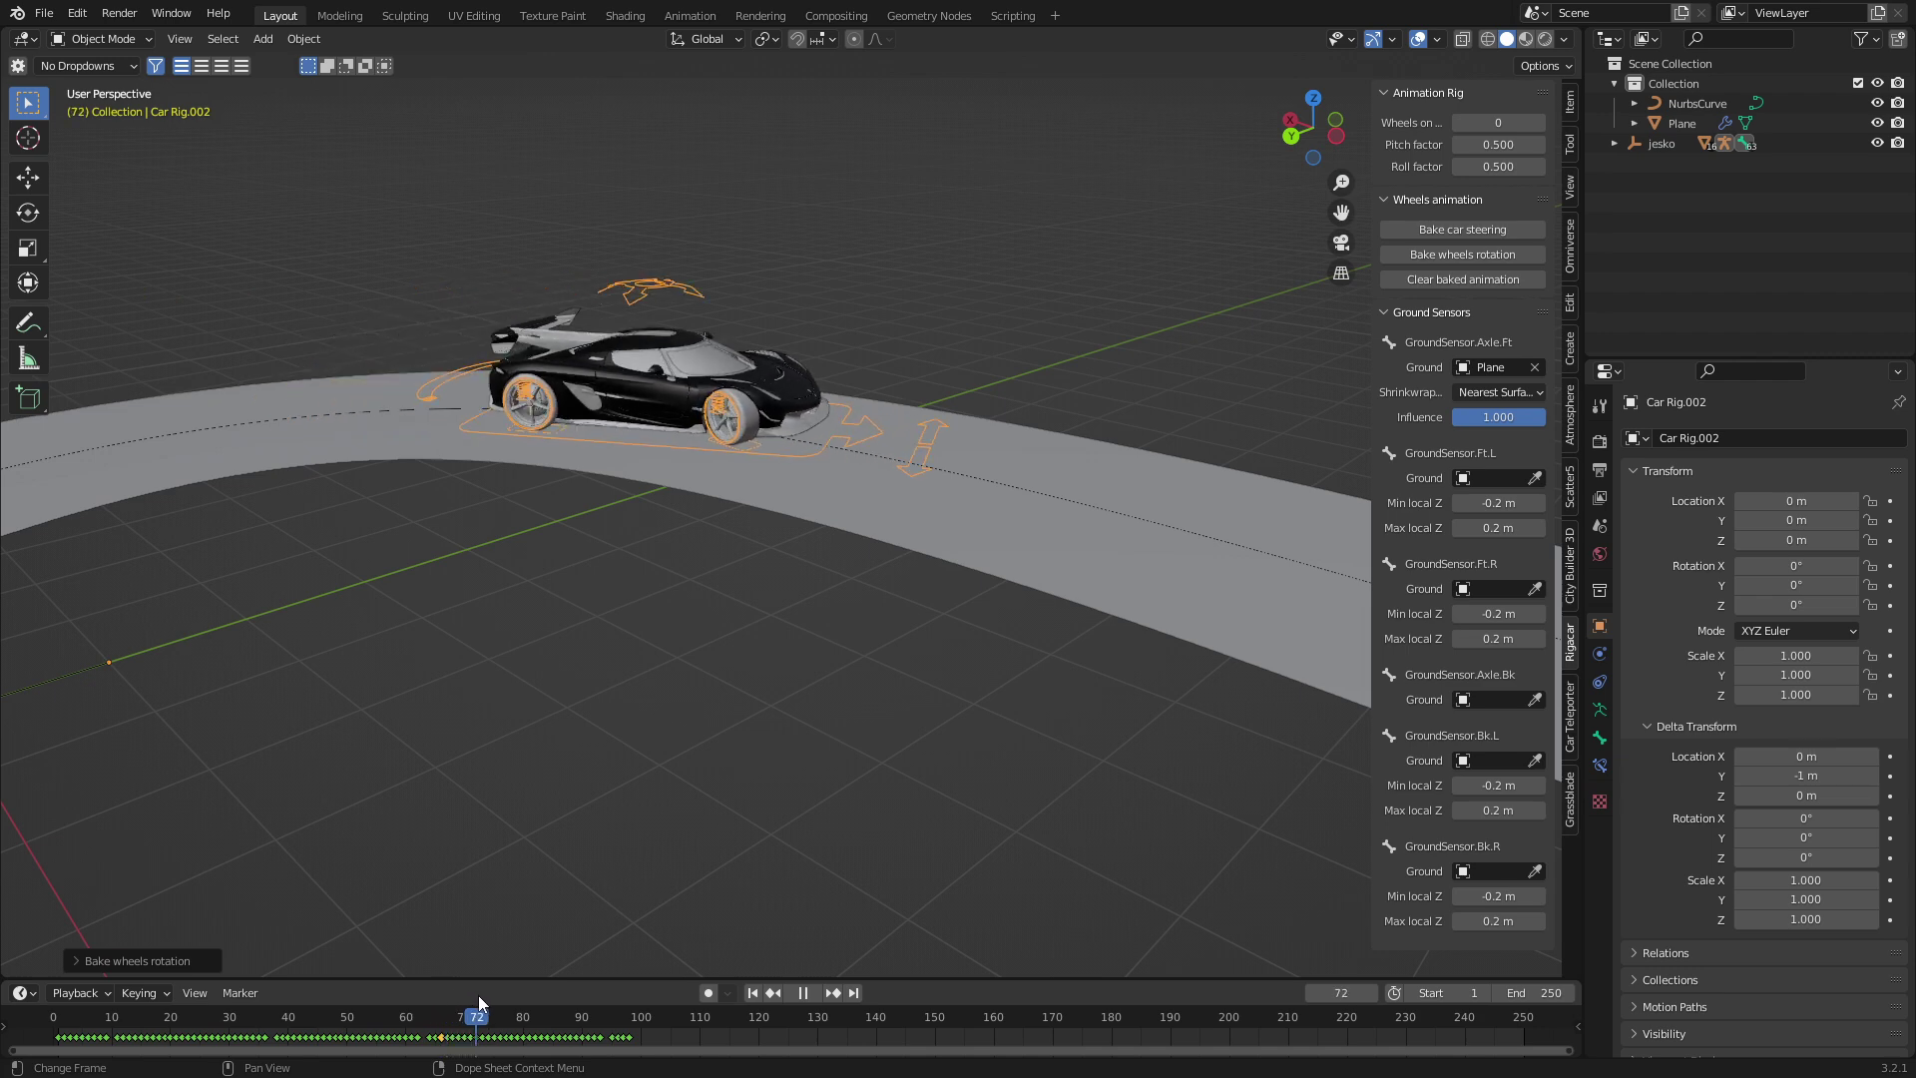
key(space)
key(Right)
scroll(661, 720, up, 8)
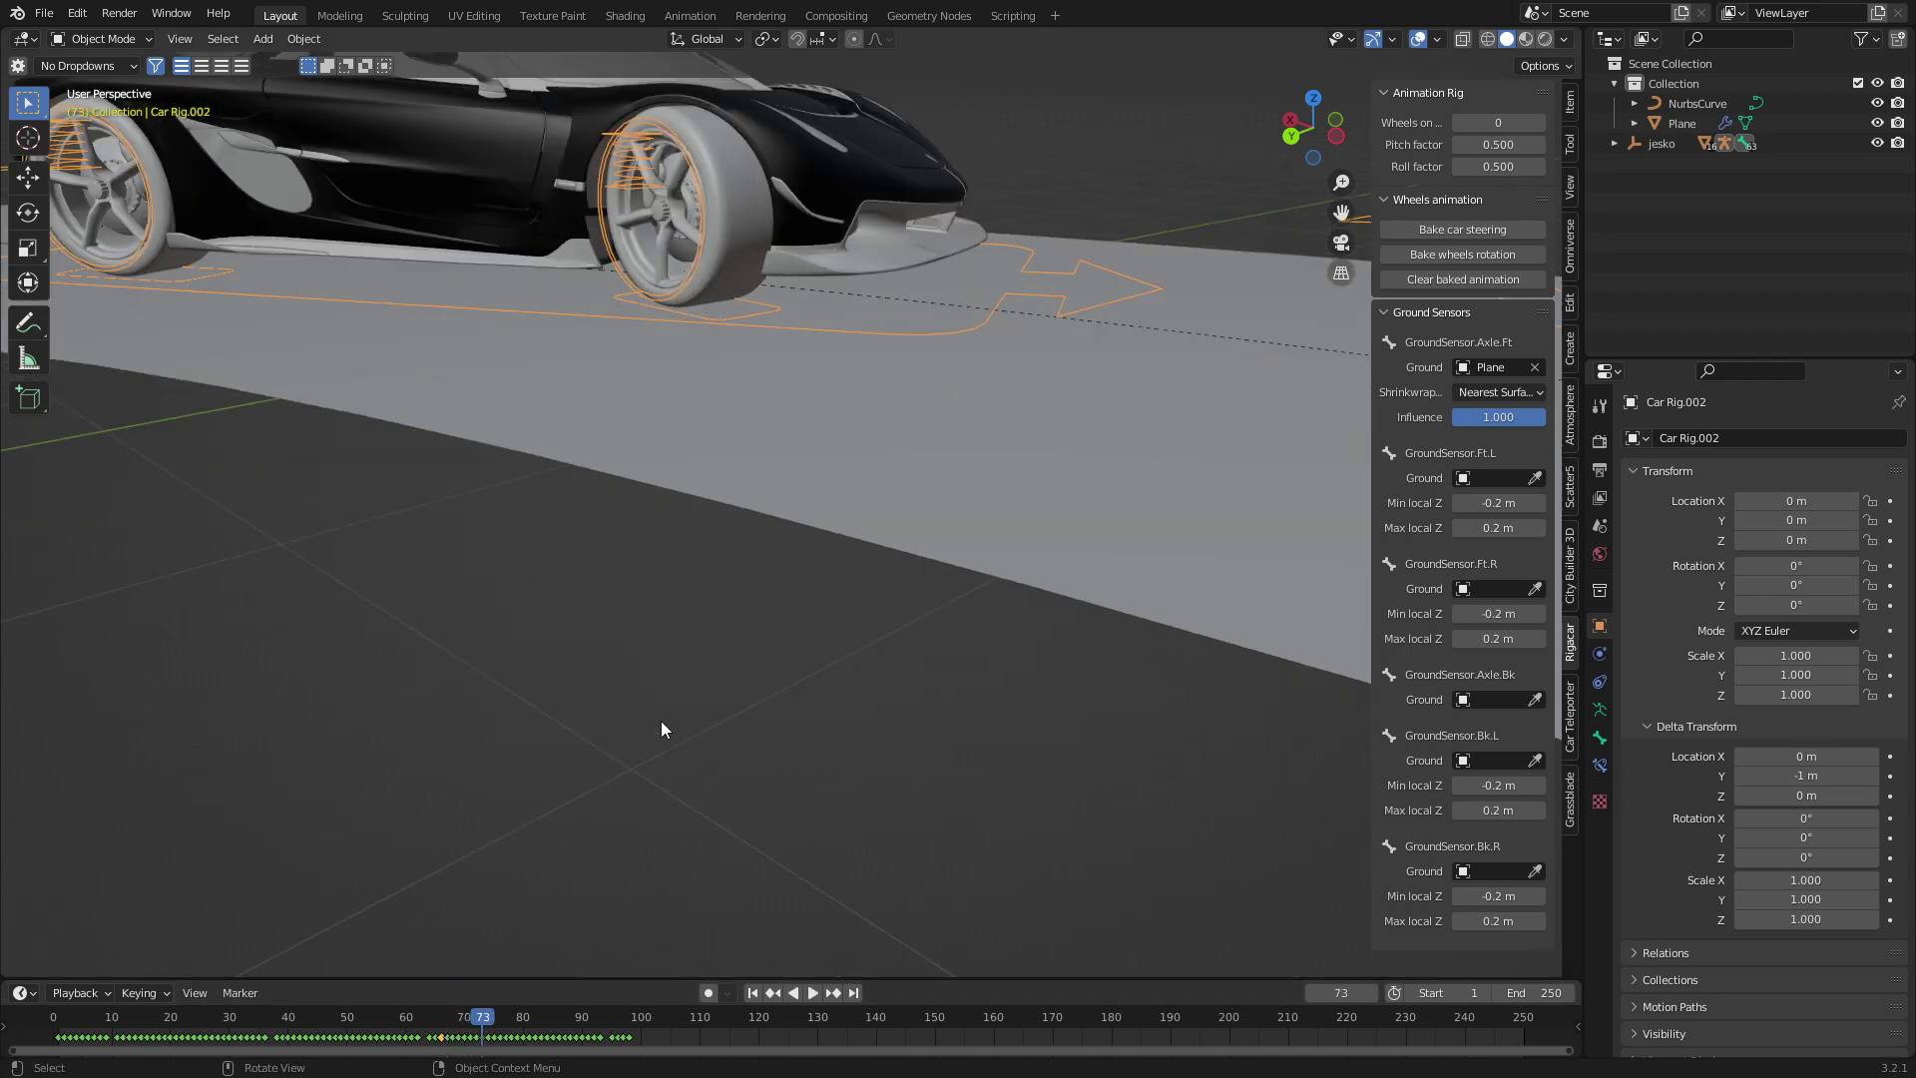
key(Right)
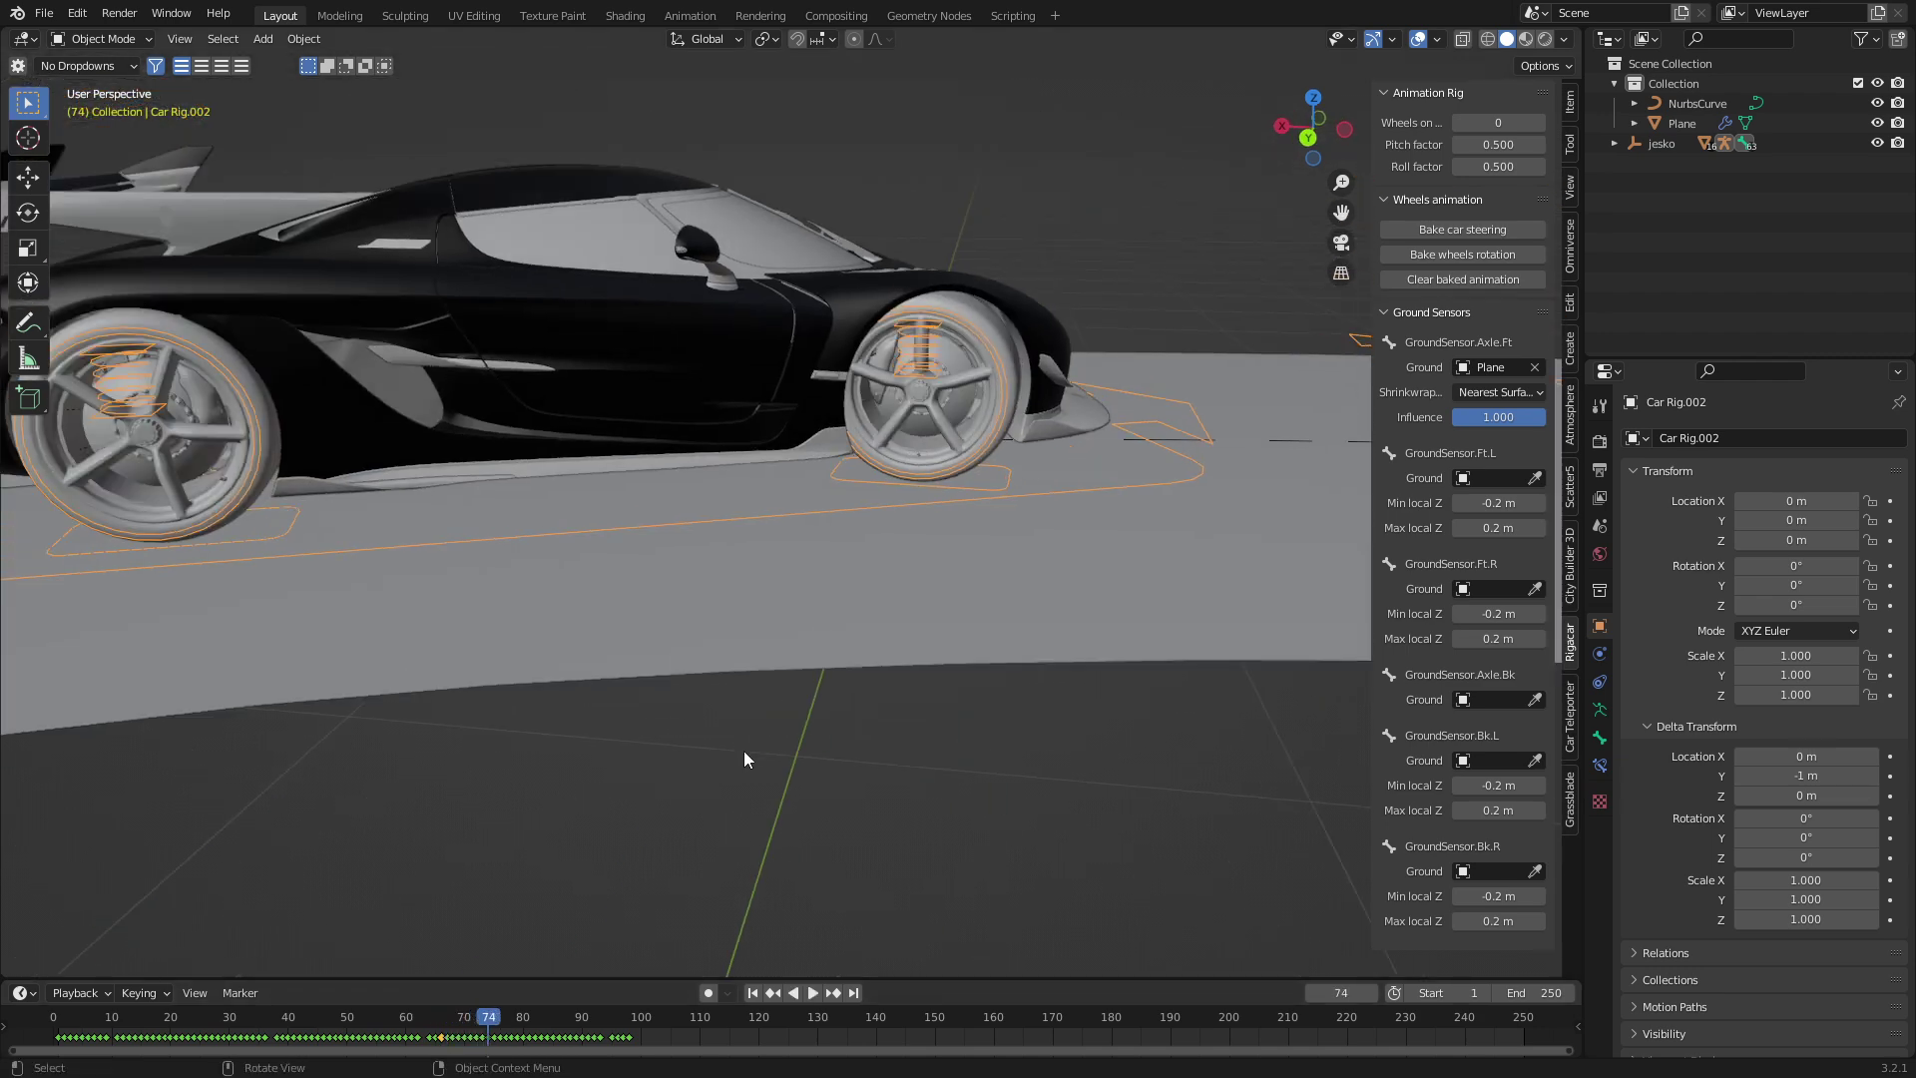
scroll(744, 750, down, 8)
key(Right)
key(Right)
key(Right)
key(Right)
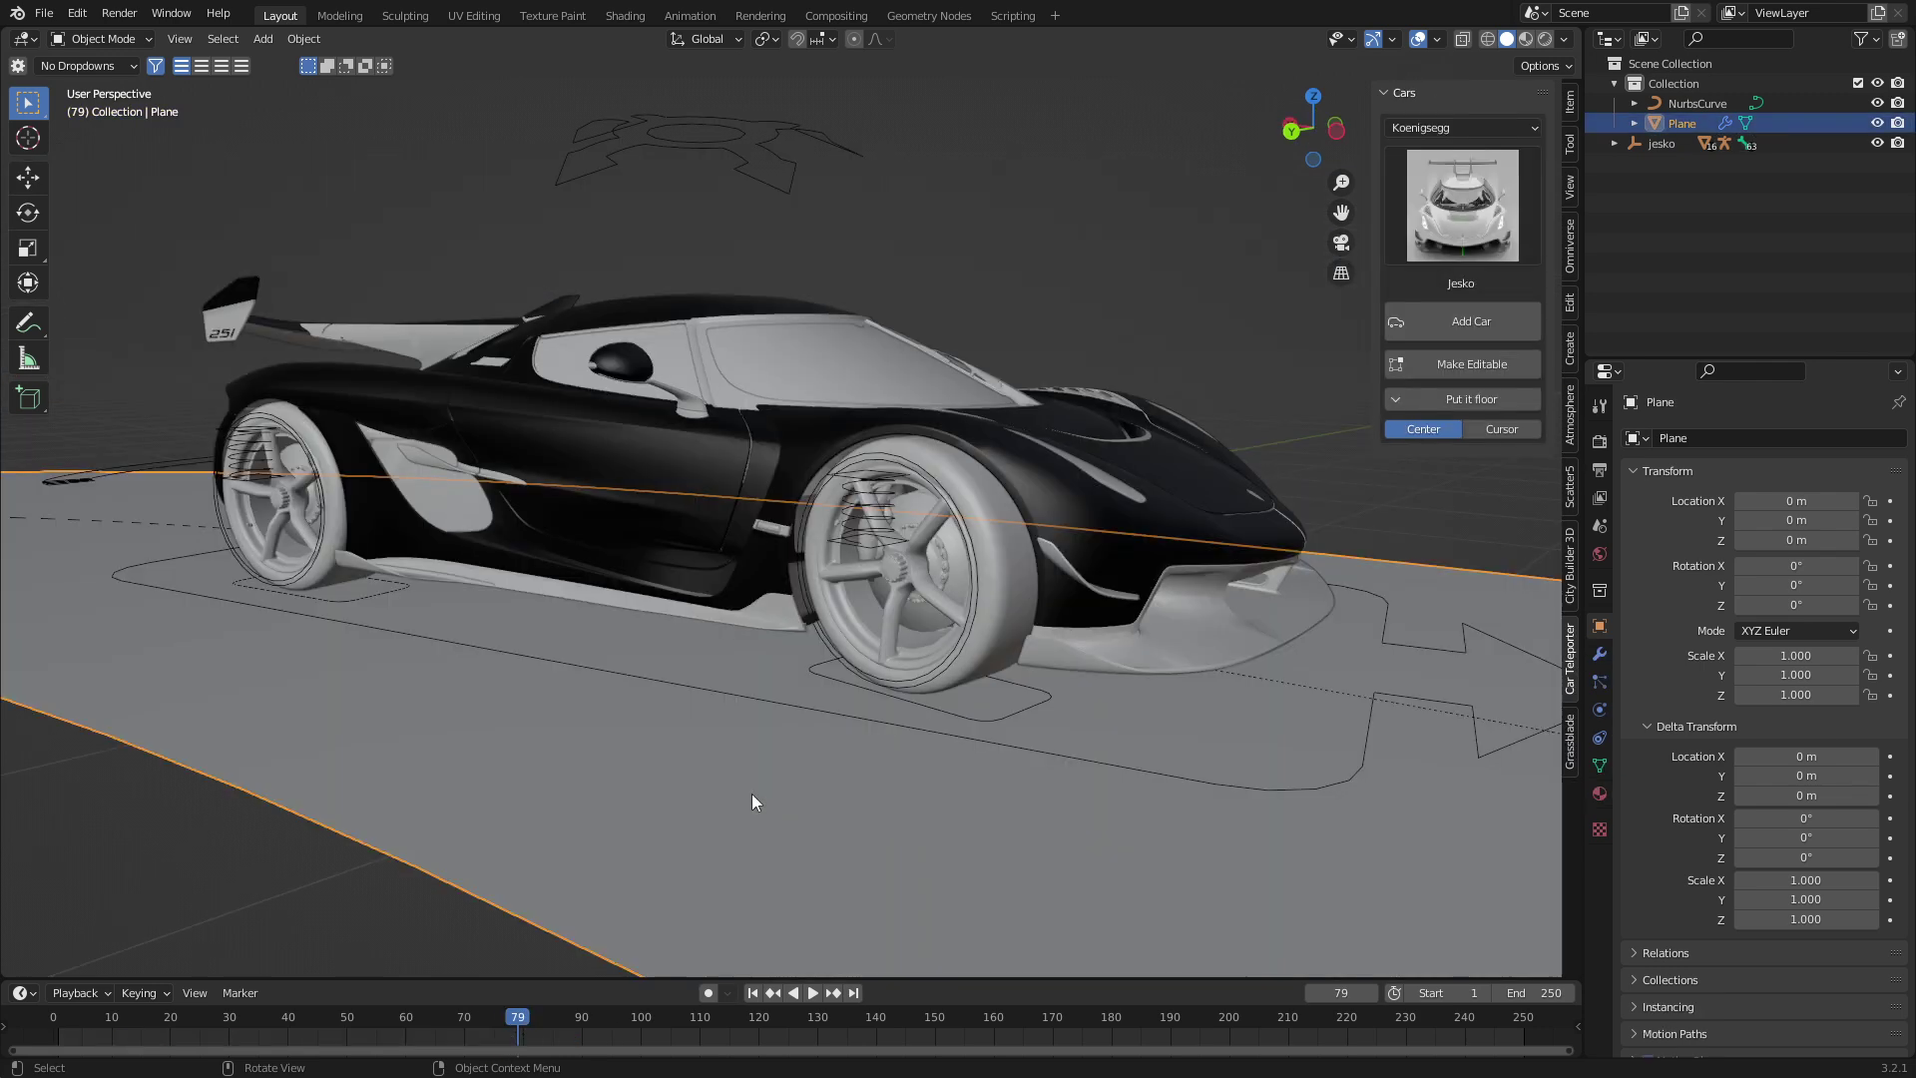
Step: View the available Koenigsegg models, and hide the Jesko's windscreen and the roof frame around it
click(1462, 215)
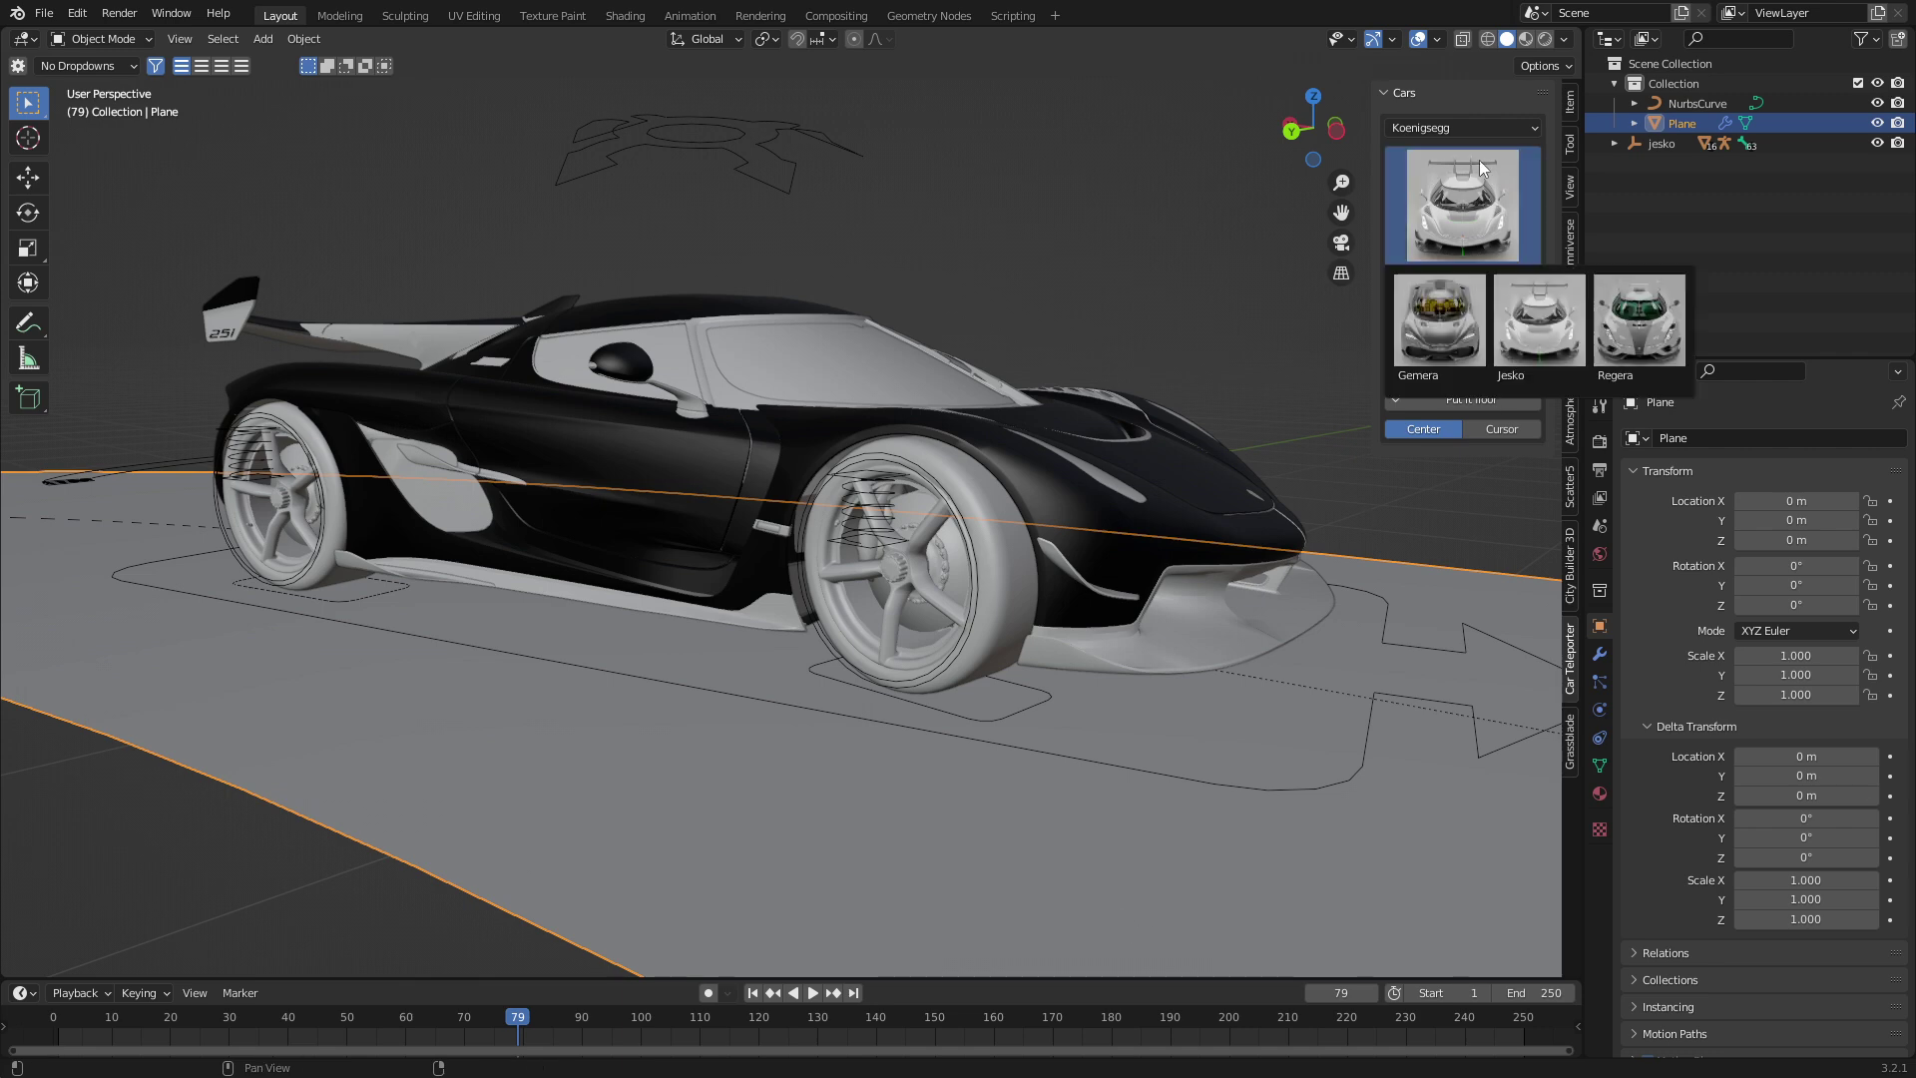
scroll(866, 529, up, 5)
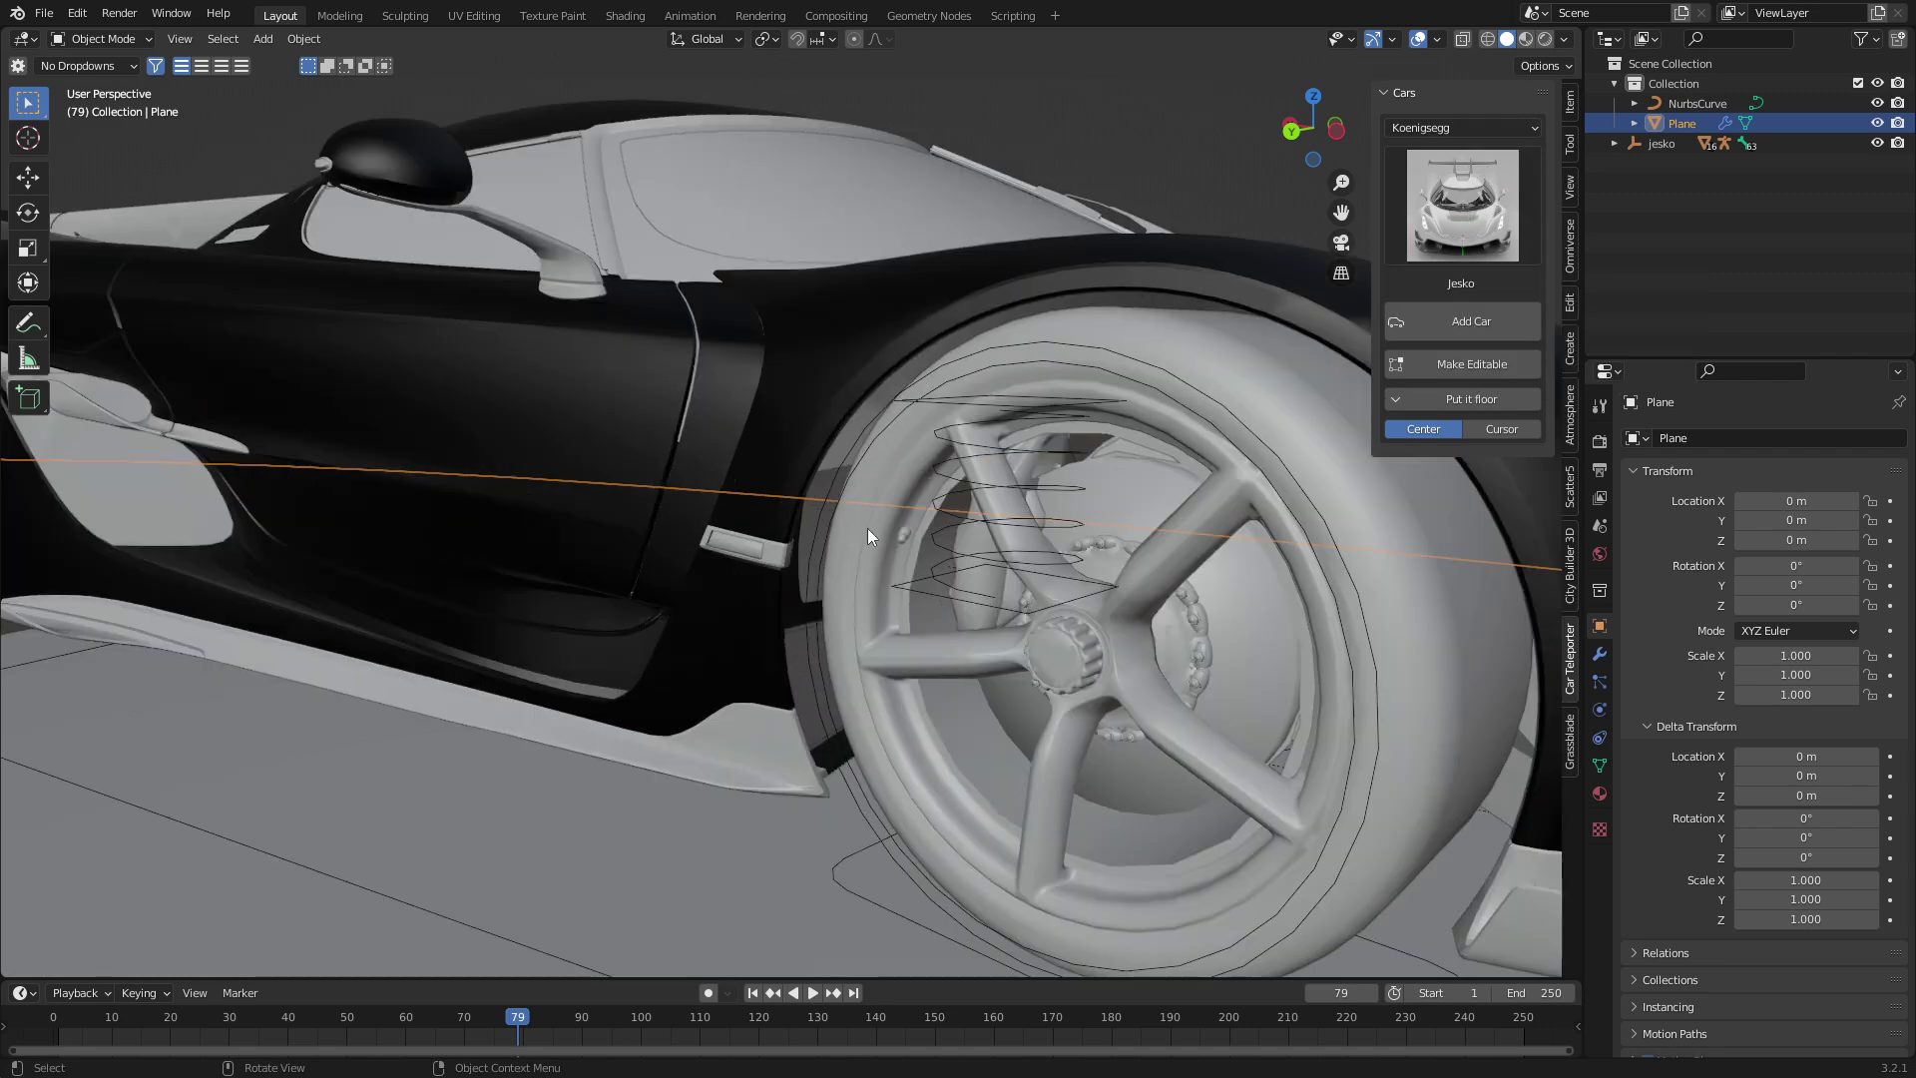
middle_drag(867, 529, 896, 453)
click(957, 583)
key(h)
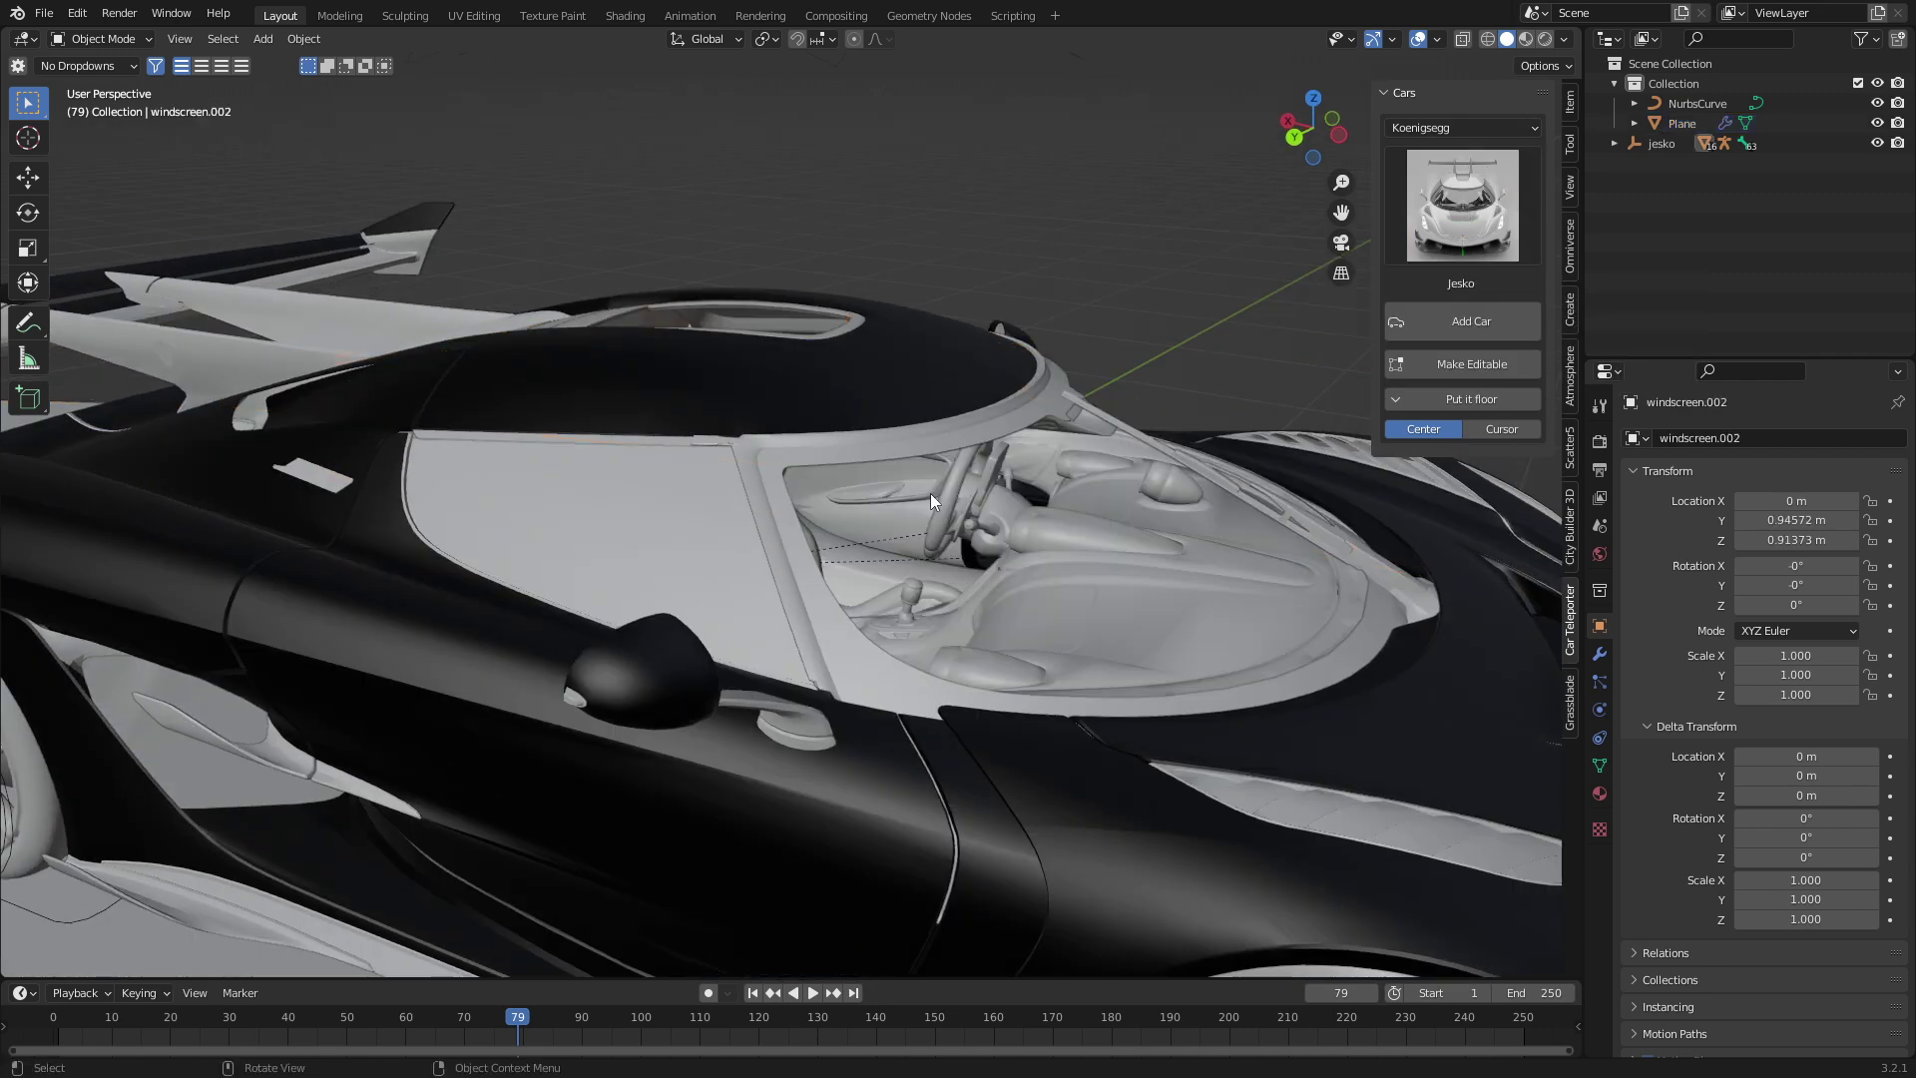
click(904, 443)
key(h)
Step: Try hiding the car's interior and undo it
click(759, 439)
key(h)
click(703, 525)
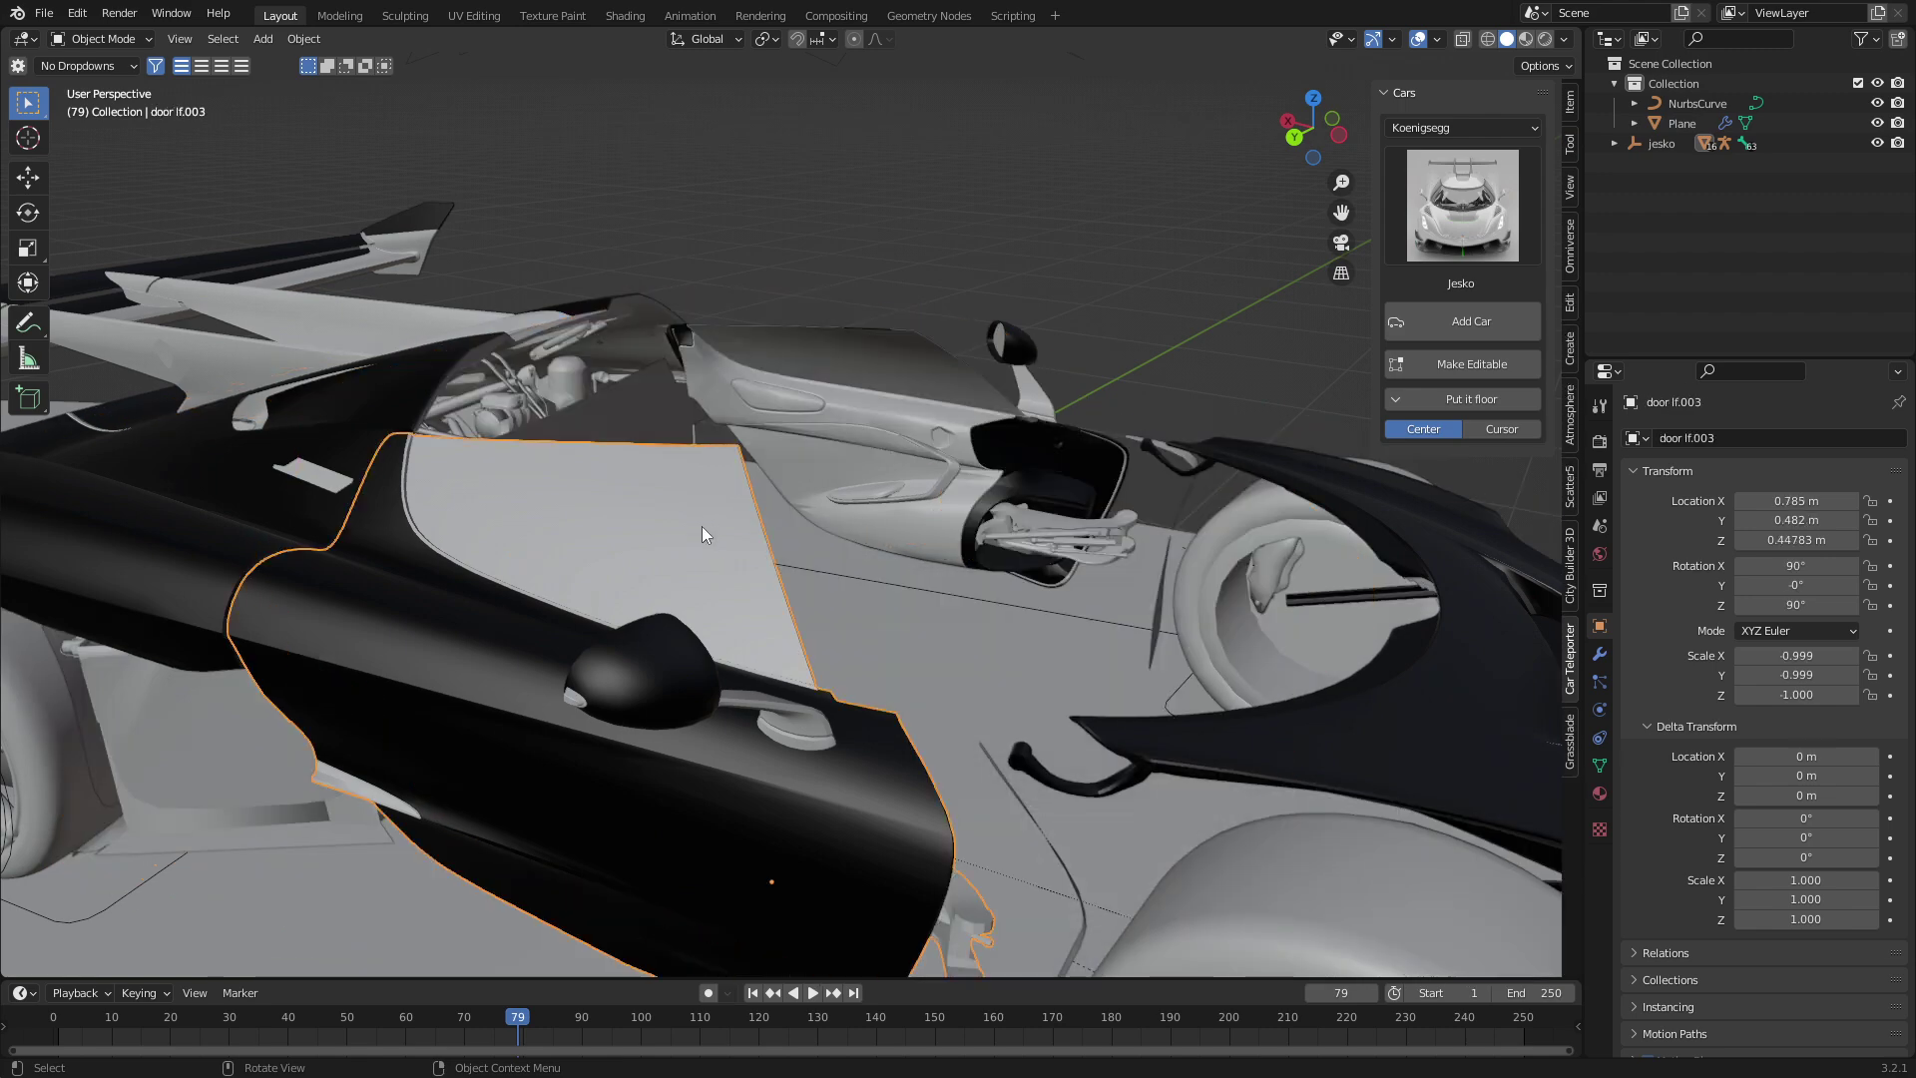
click(1014, 608)
key(ctrl+z)
Step: Switch the viewport to rendered shading and examine the car's interior and front wheel from several distances
middle_drag(1009, 615, 954, 646)
scroll(954, 646, up, 2)
click(1544, 38)
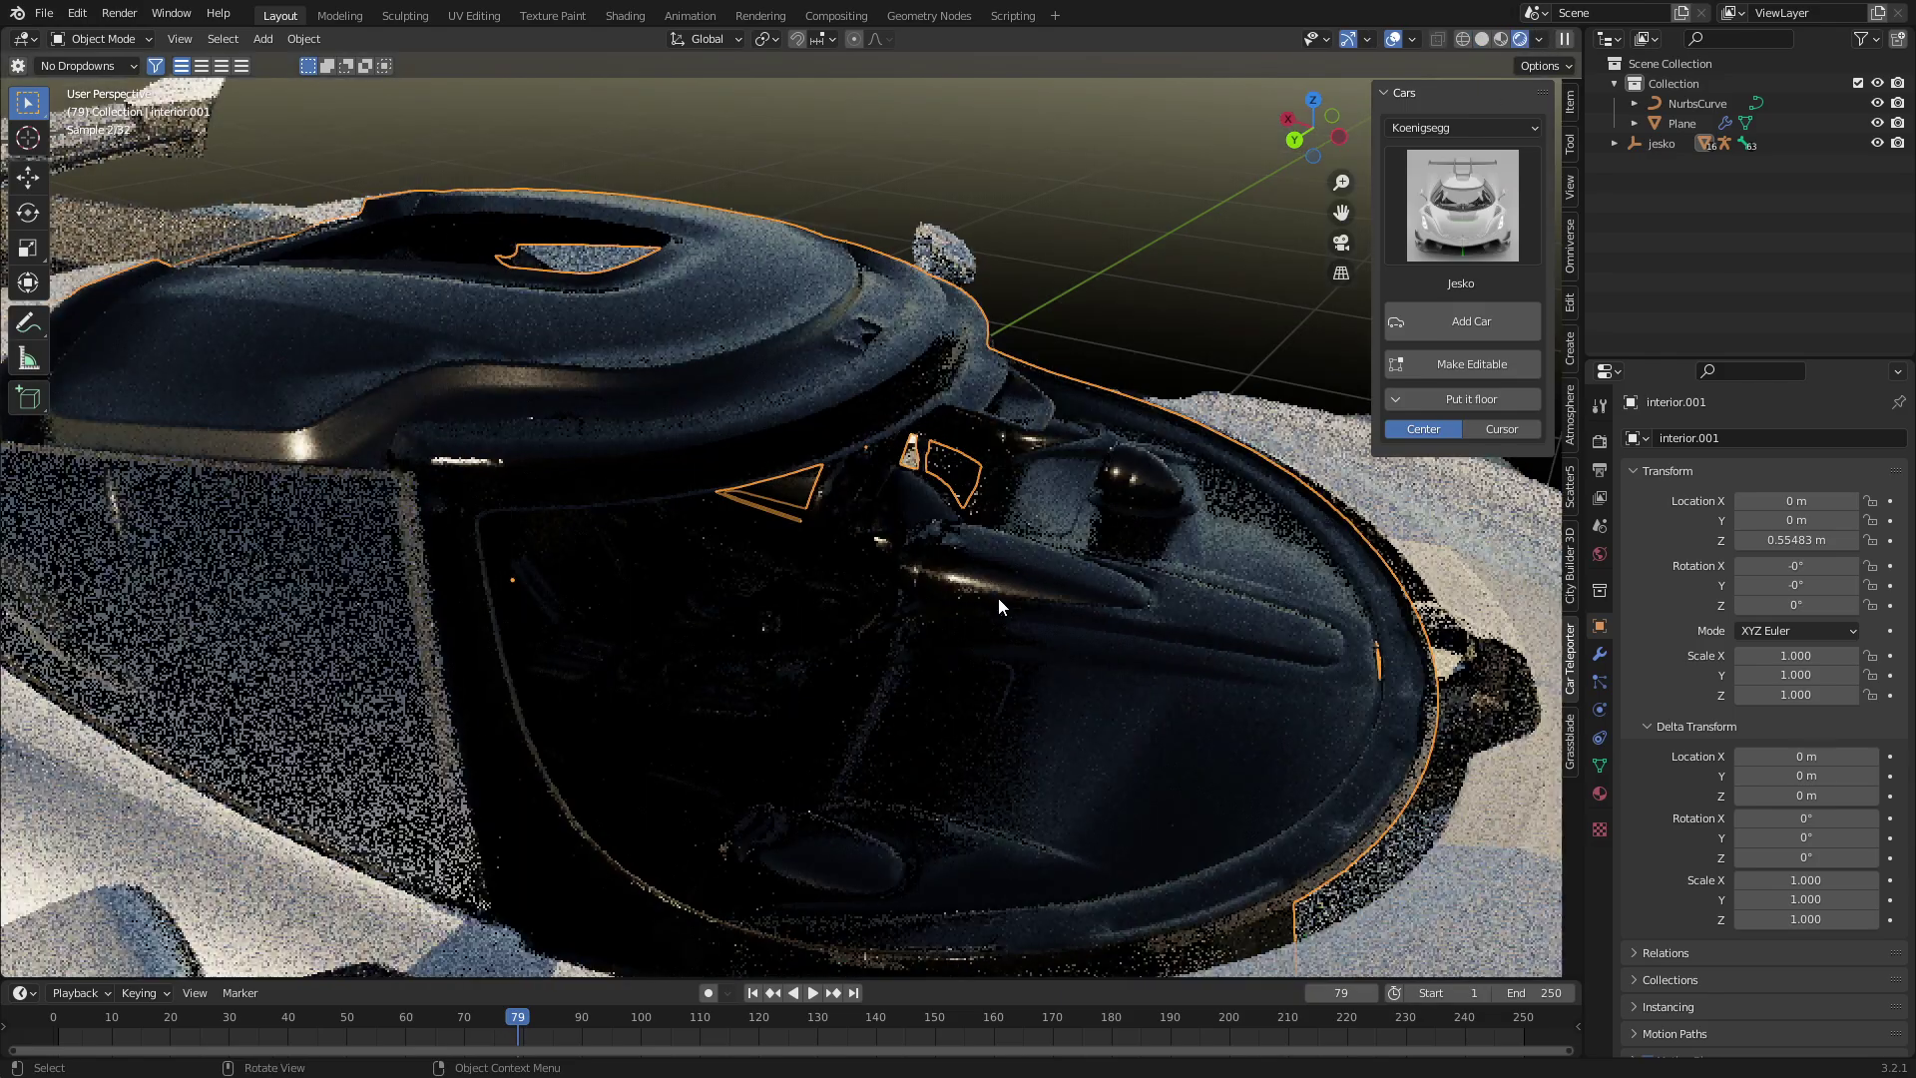
scroll(997, 567, up, 5)
middle_drag(956, 612, 859, 563)
scroll(956, 575, down, 5)
scroll(838, 565, up, 3)
scroll(833, 564, down, 4)
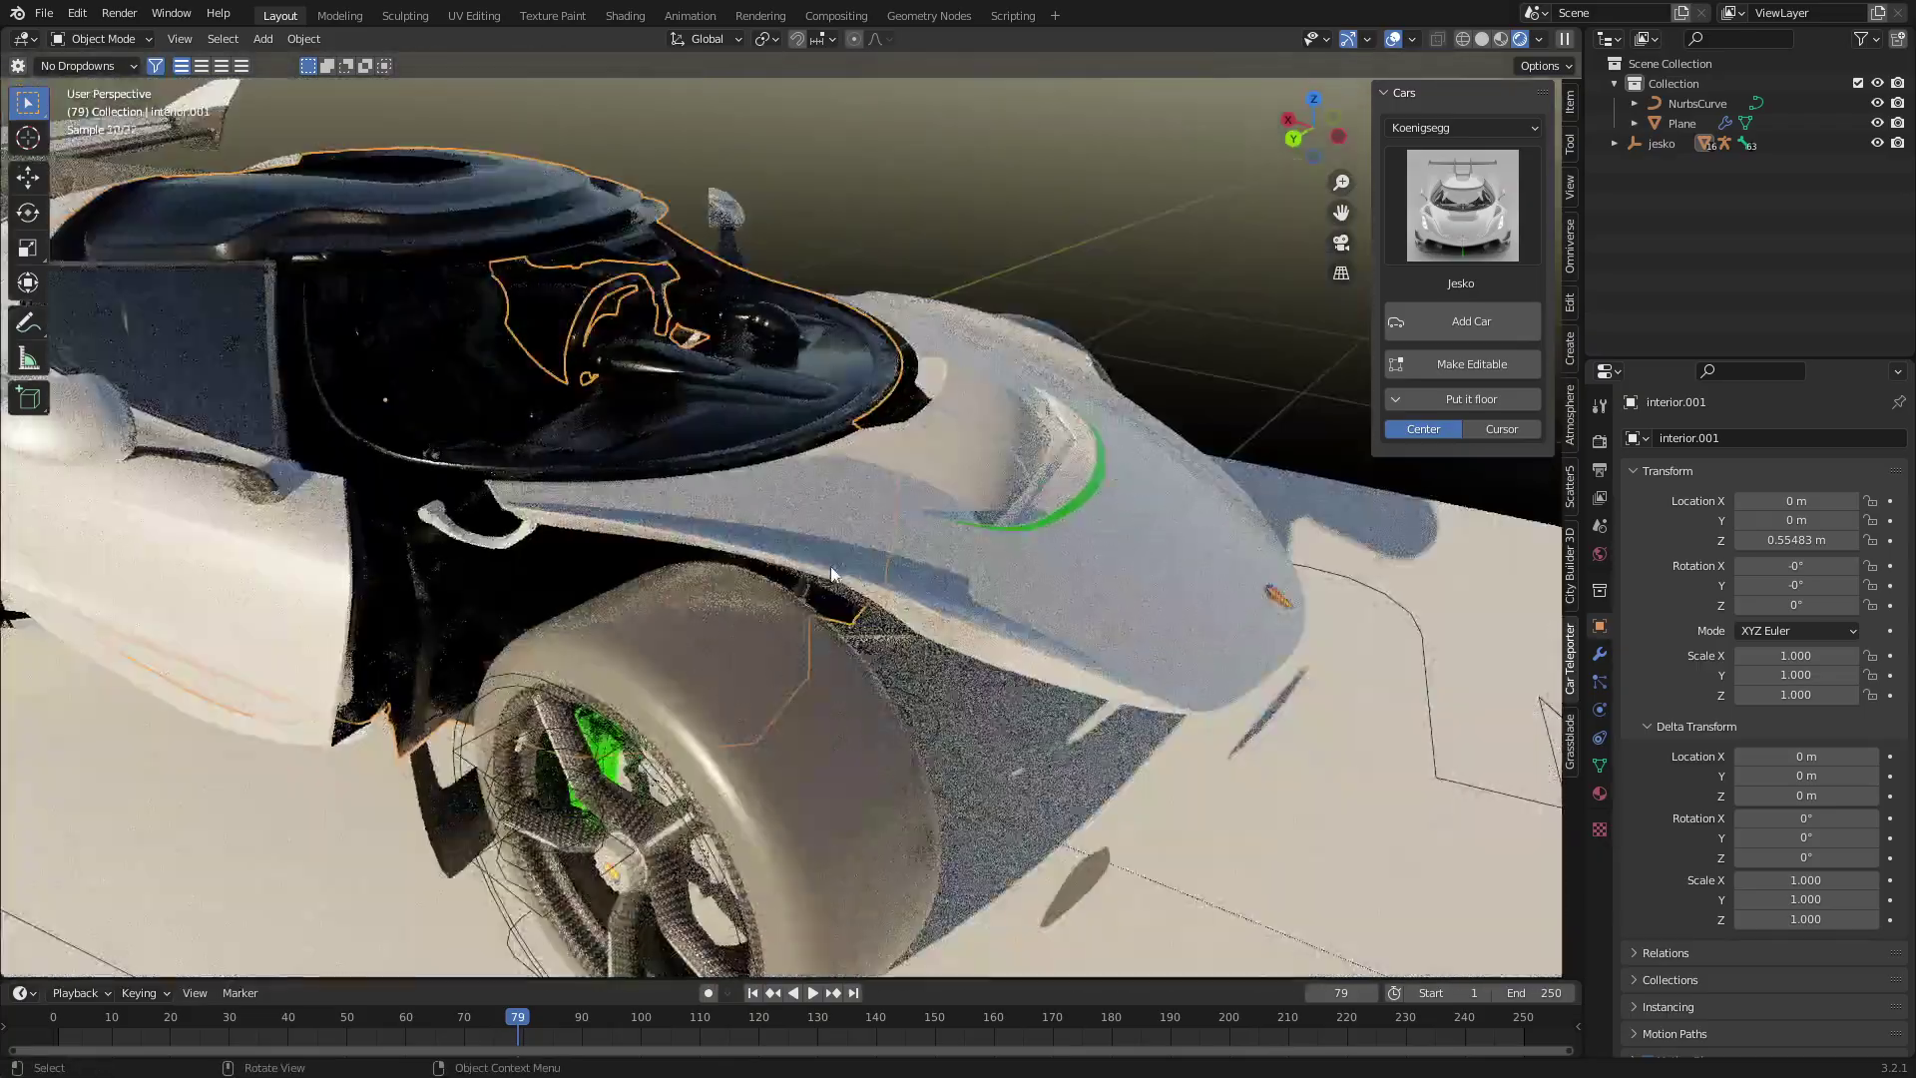